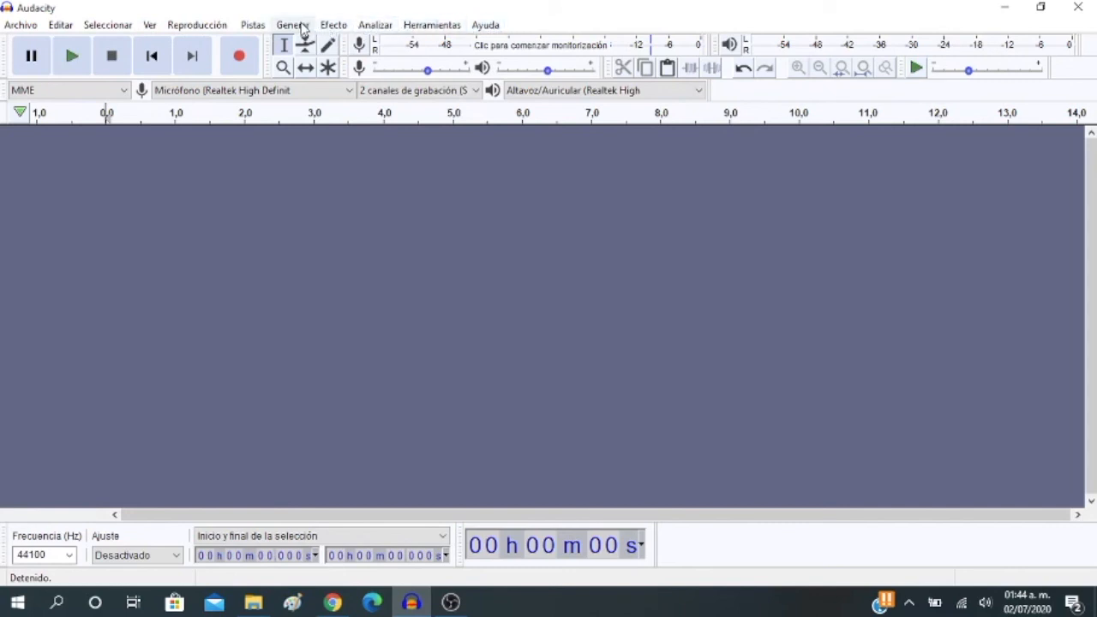
left_click(302, 29)
left_click(301, 29)
left_click(36, 27)
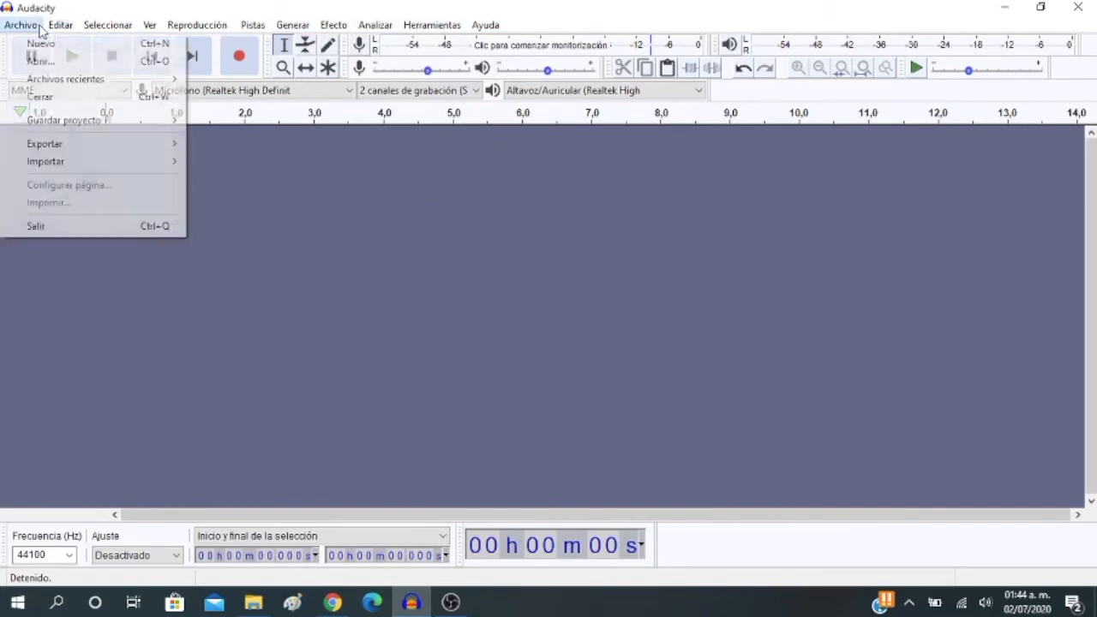
left_click(35, 28)
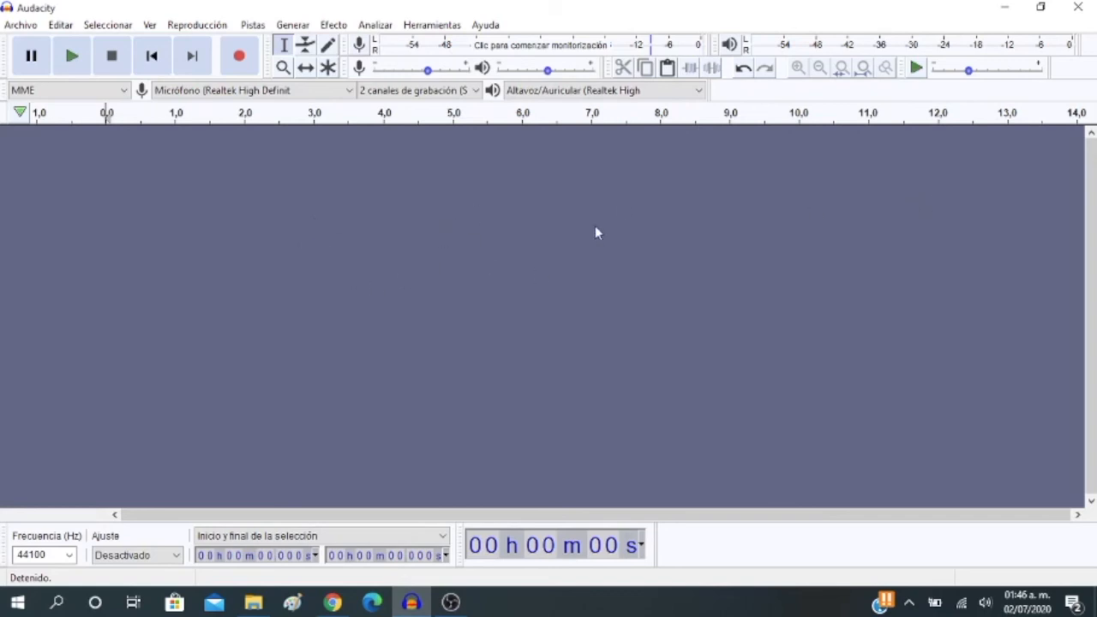
Record a new stereo voice track for about 2 minutes 5 seconds, and stop the recording
left_click(239, 59)
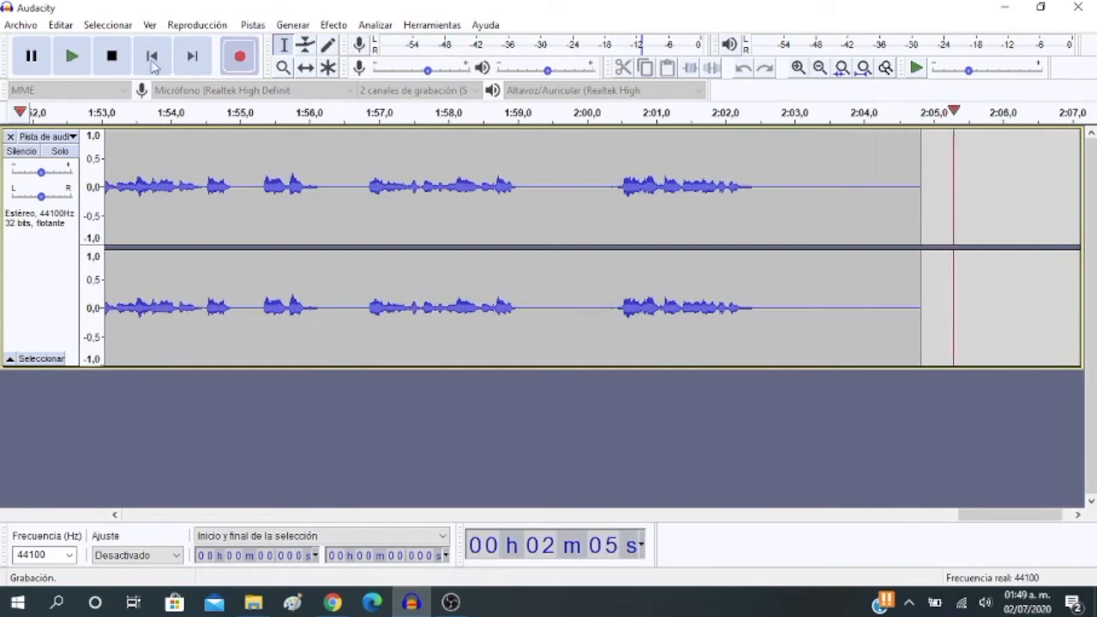
left_click(112, 56)
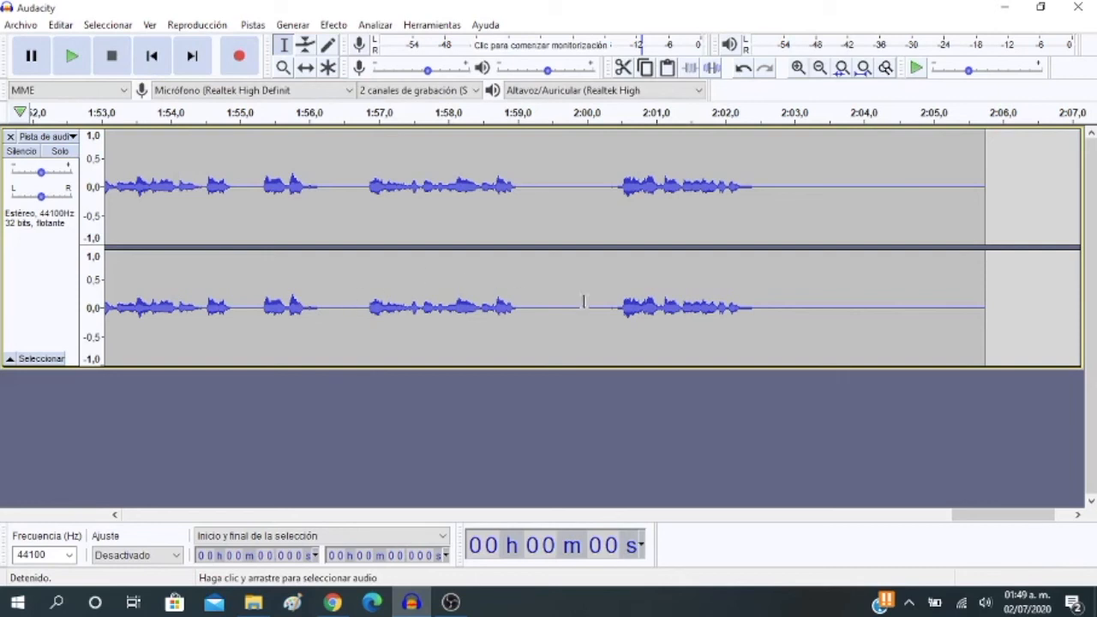
Clear the trial selection near 1:53 in the recording, and return the cursor to the start of the track
left_click_drag(163, 208, 133, 155)
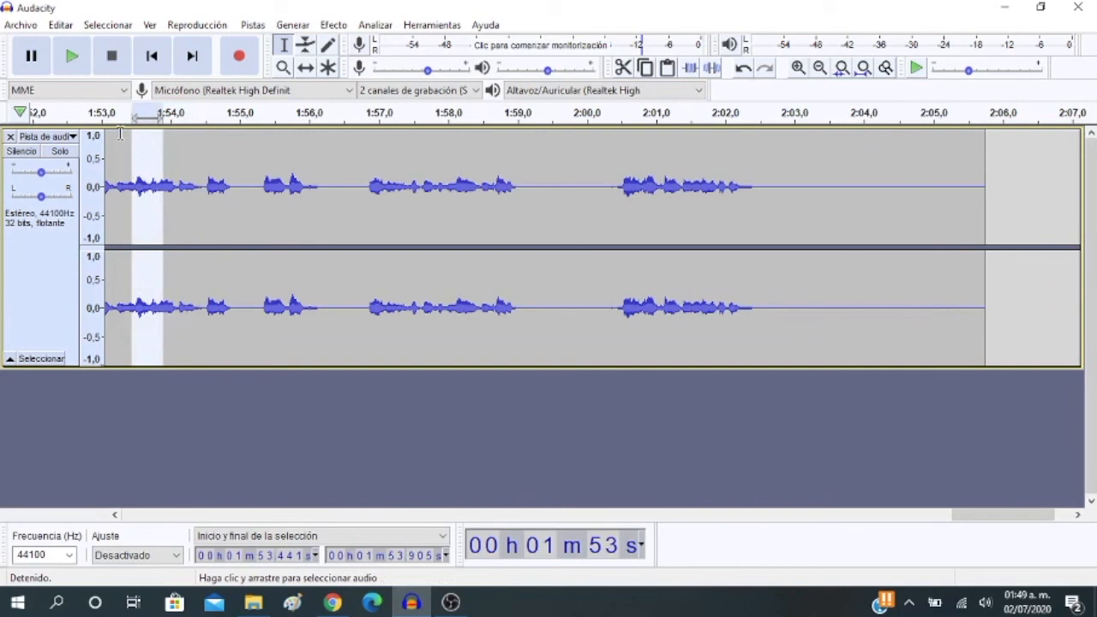
left_click(118, 131)
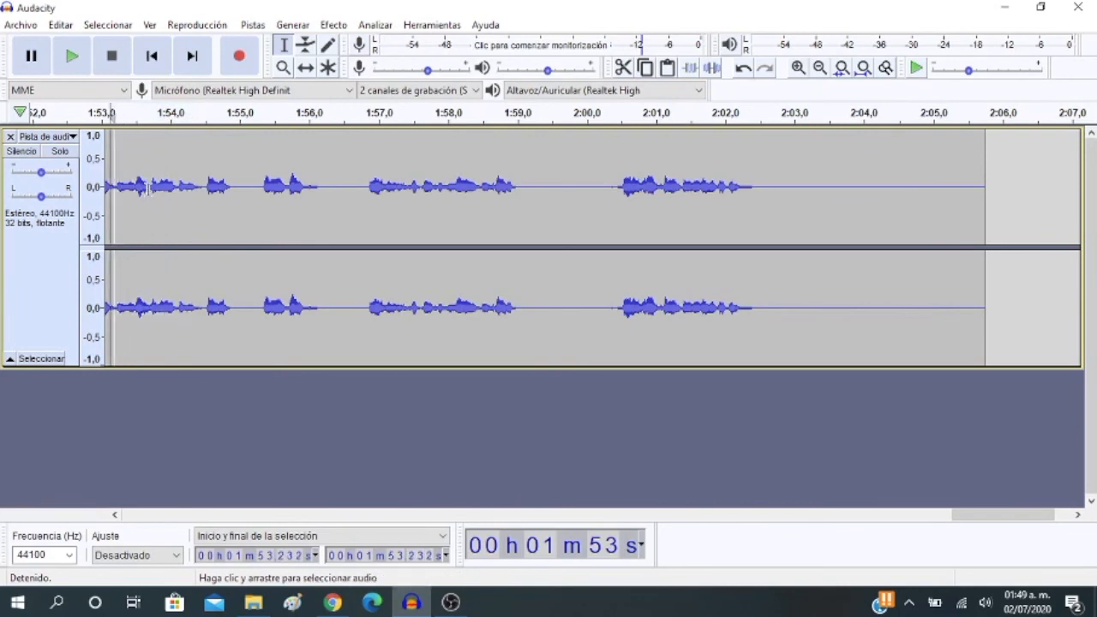
key("Left")
key("Left")
key("Left")
key("Left")
key("Left")
key("Left")
key("Left")
key("Left")
key("Left")
key("Left")
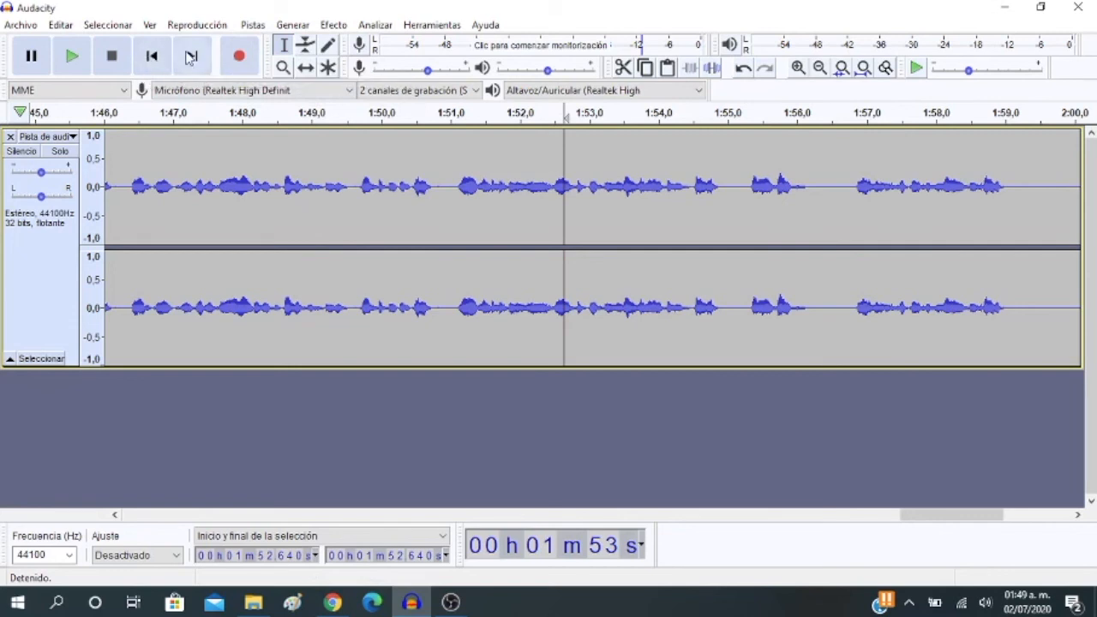
left_click(153, 60)
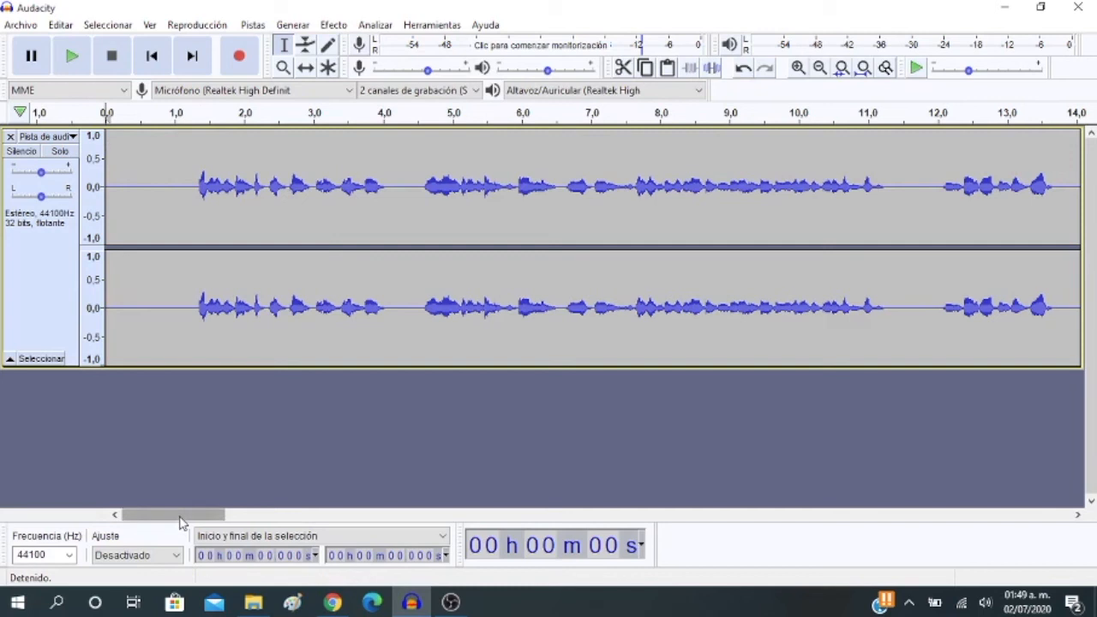
left_click_drag(182, 523, 160, 454)
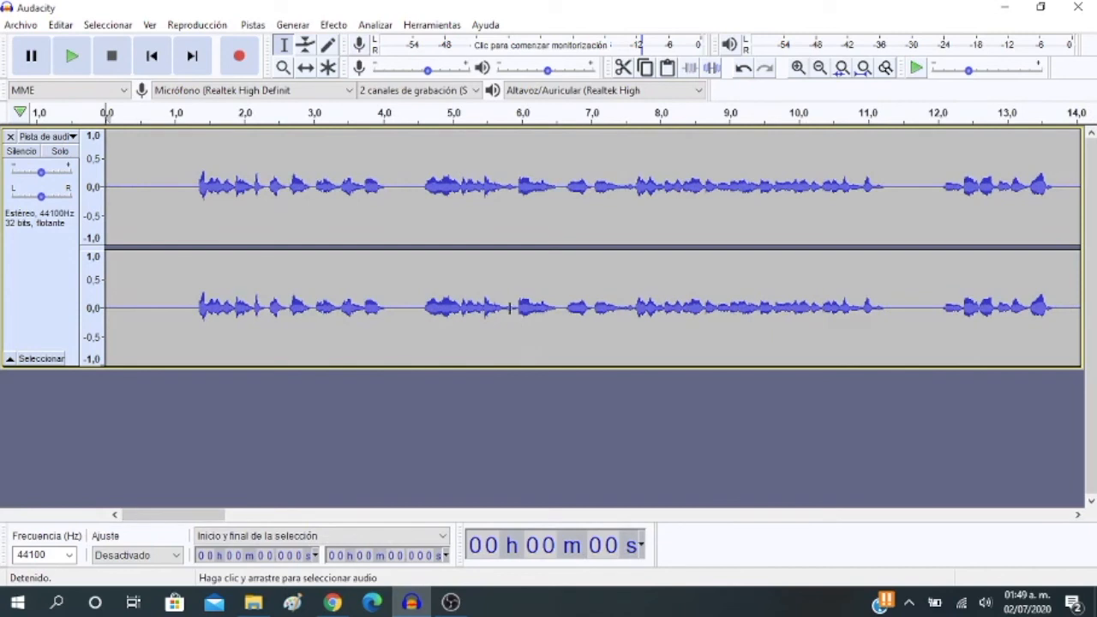
left_click_drag(225, 517, 149, 502)
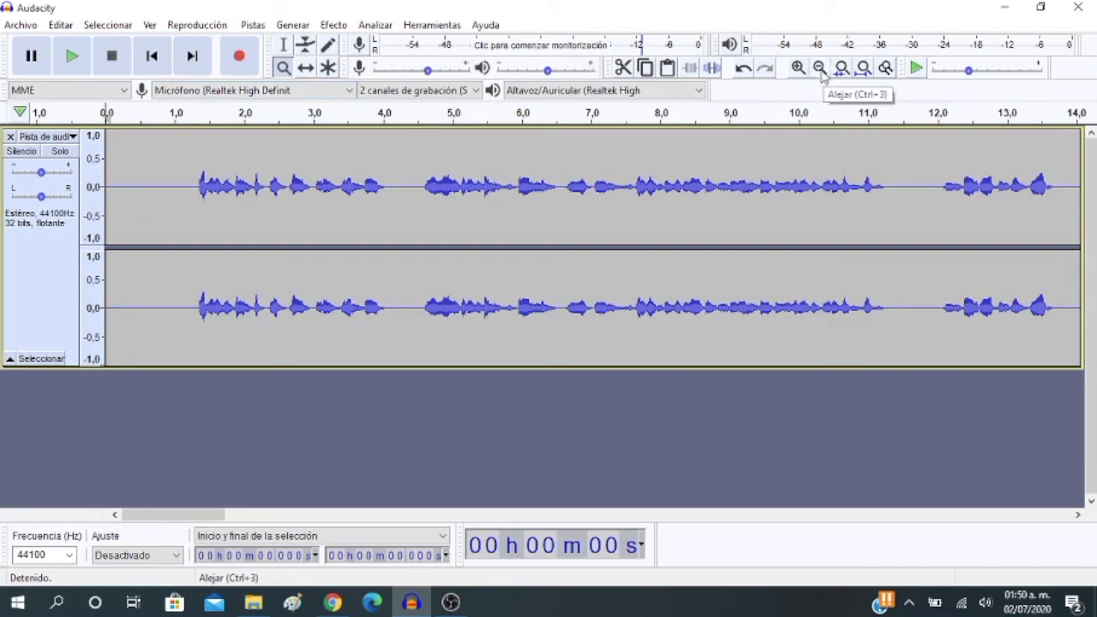
Zoom the timeline out until the entire recorded track fits in view
left_click(821, 72)
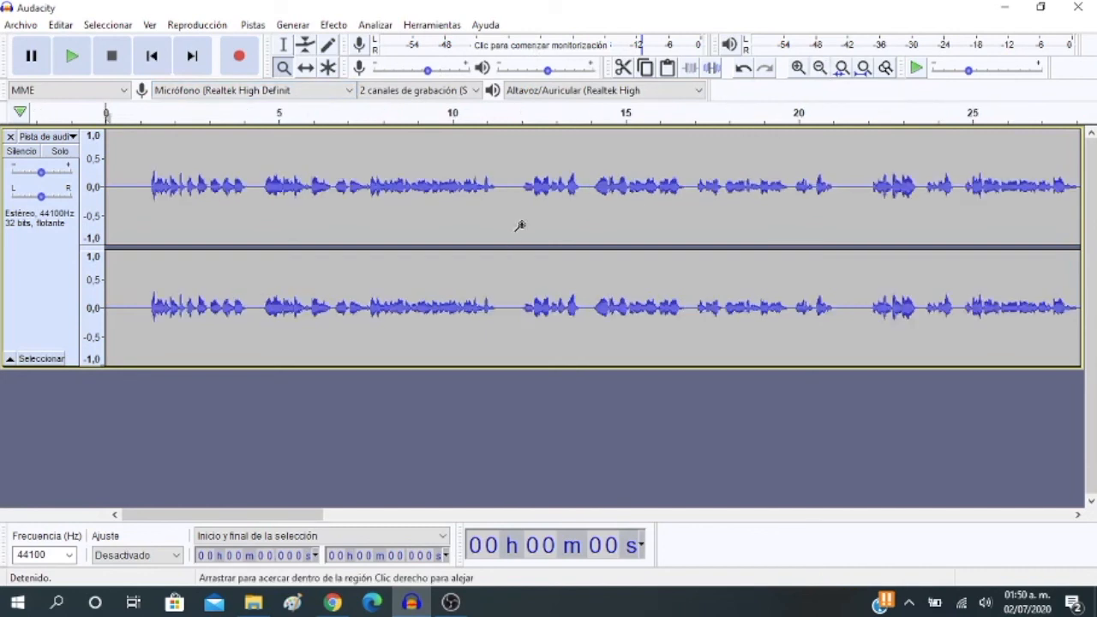
left_click(520, 225)
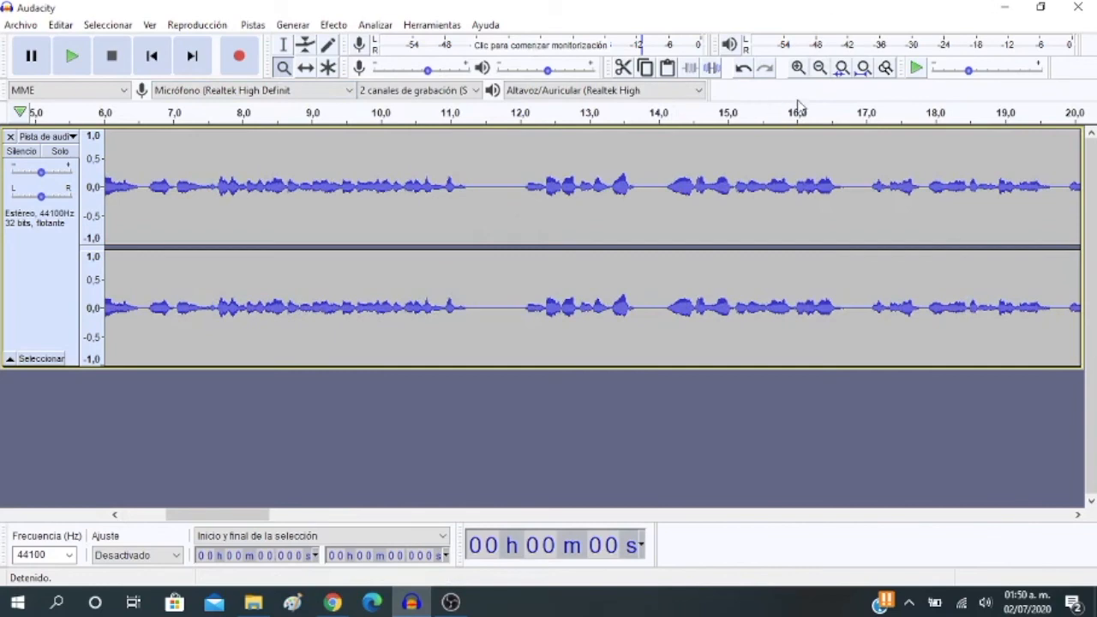
left_click(820, 69)
left_click(820, 69)
left_click(819, 68)
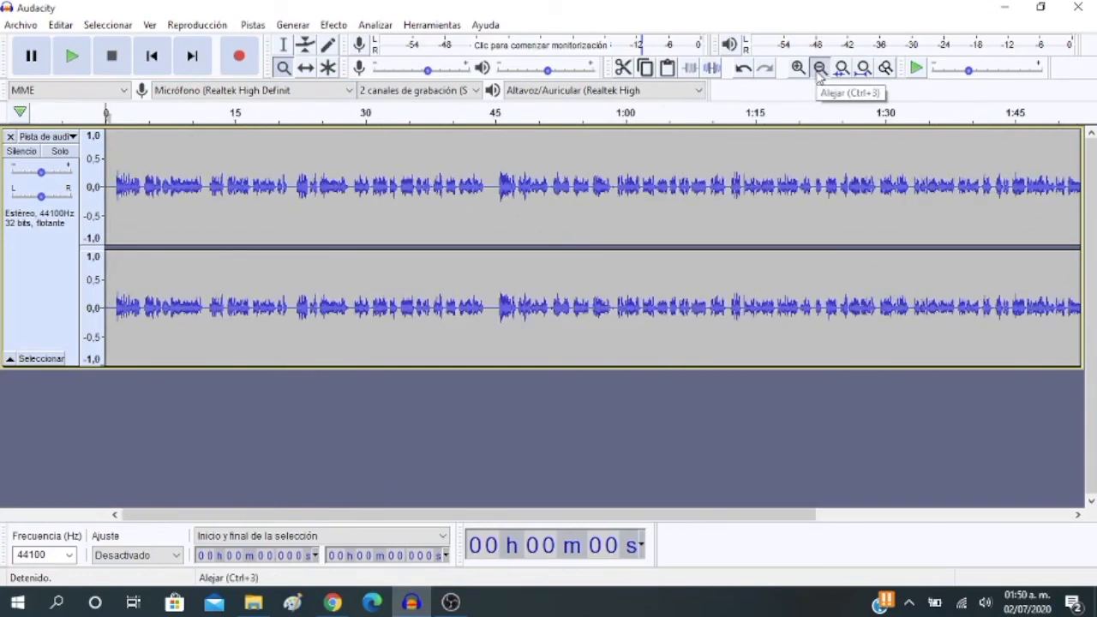
left_click(819, 68)
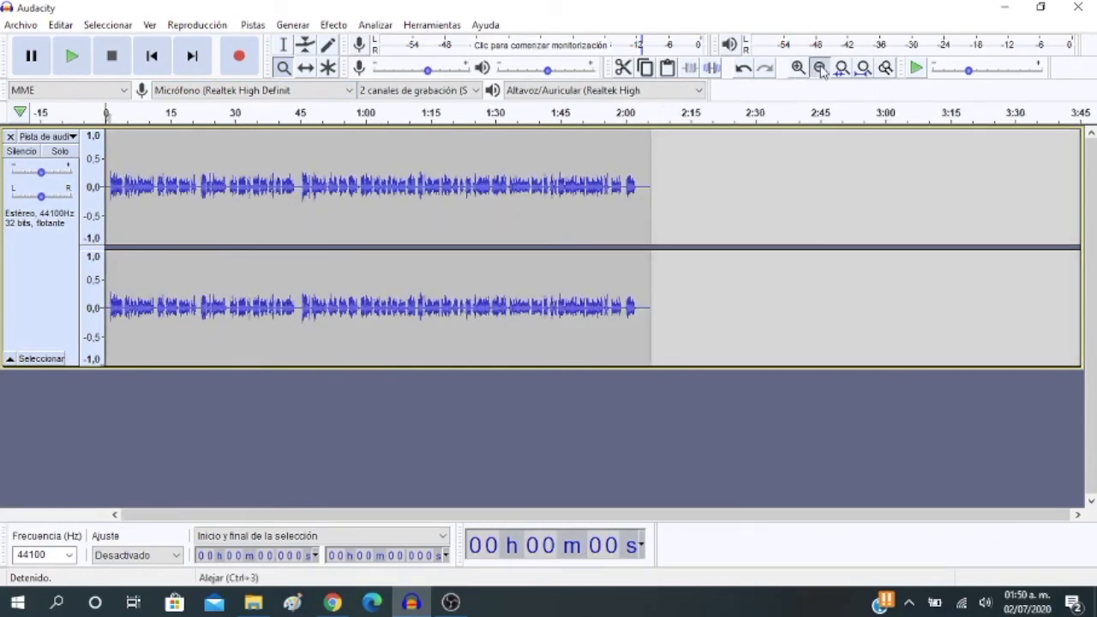
left_click(819, 69)
left_click(798, 69)
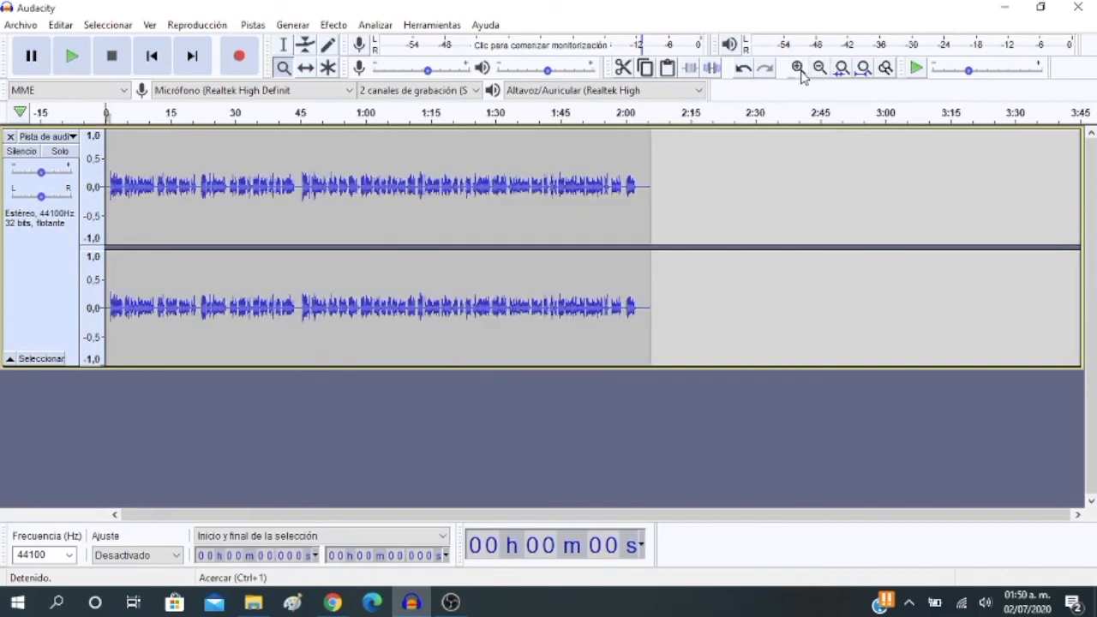
left_click(798, 68)
left_click_drag(534, 511, 515, 423)
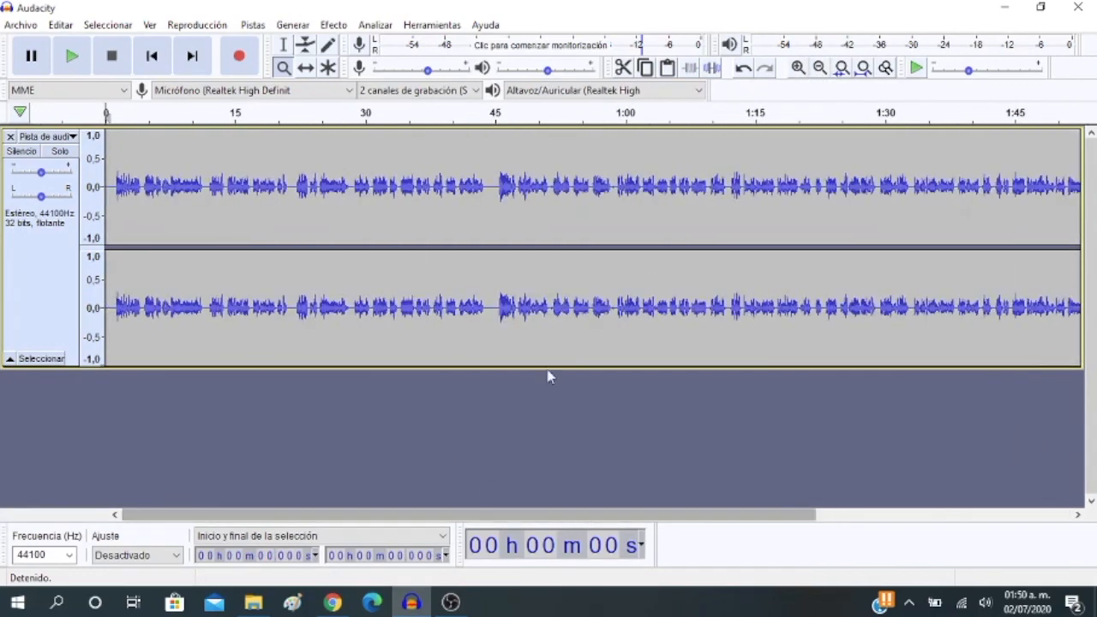
left_click(820, 68)
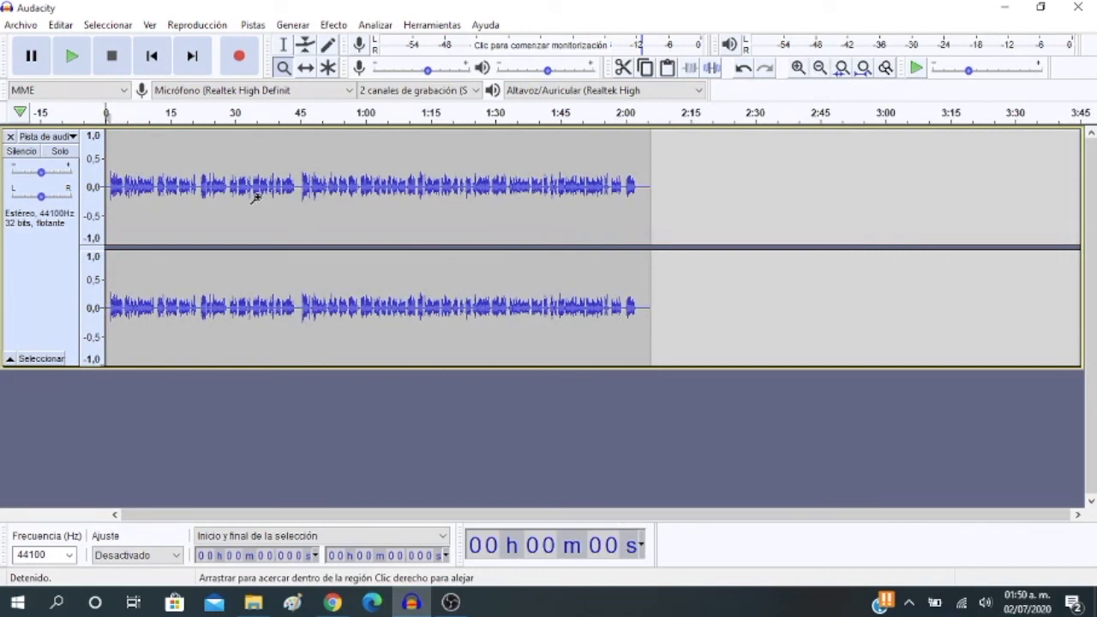
Play the recording from the start, raise the playback volume slightly, and stop after about 25 seconds
left_click(283, 44)
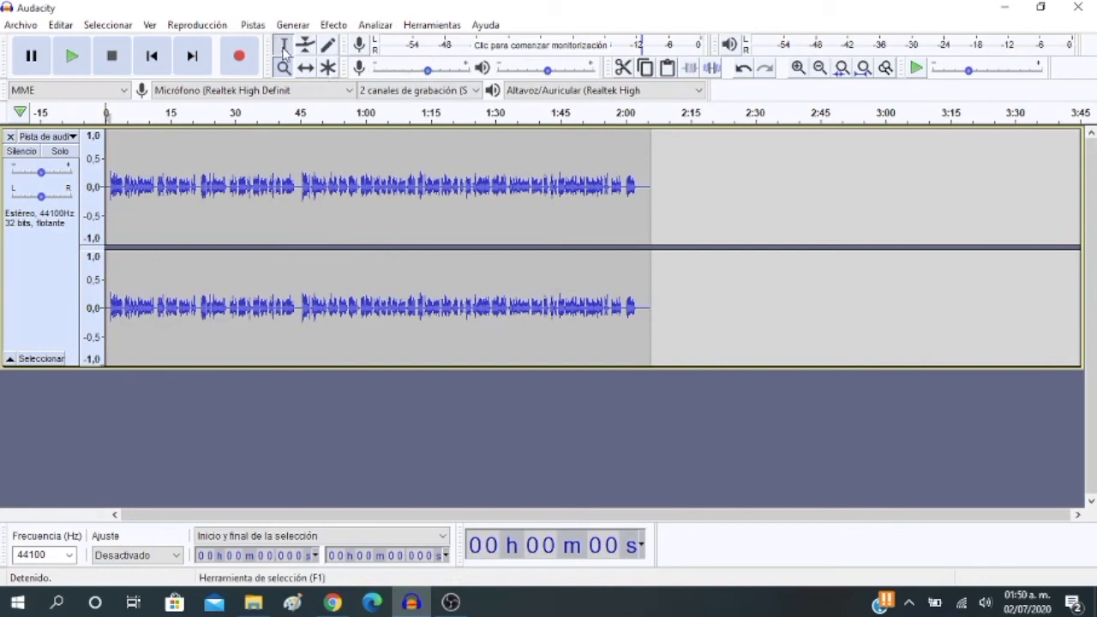
left_click(75, 57)
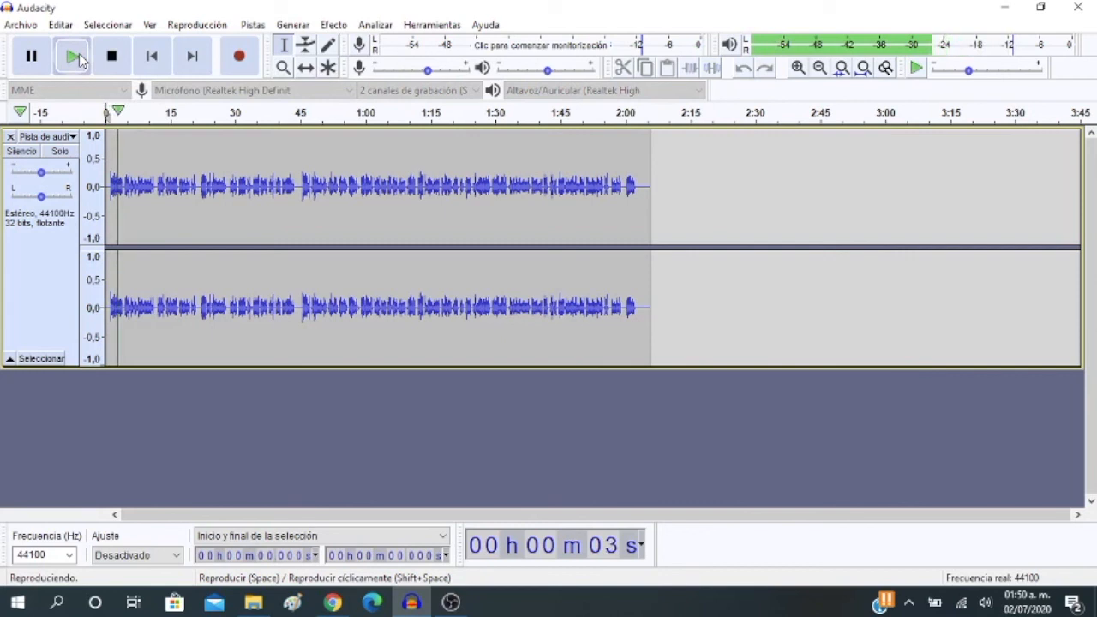
key("XF86AudioRaiseVolume")
key("XF86AudioRaiseVolume")
key("XF86AudioRaiseVolume")
key("XF86AudioRaiseVolume")
key("XF86AudioRaiseVolume")
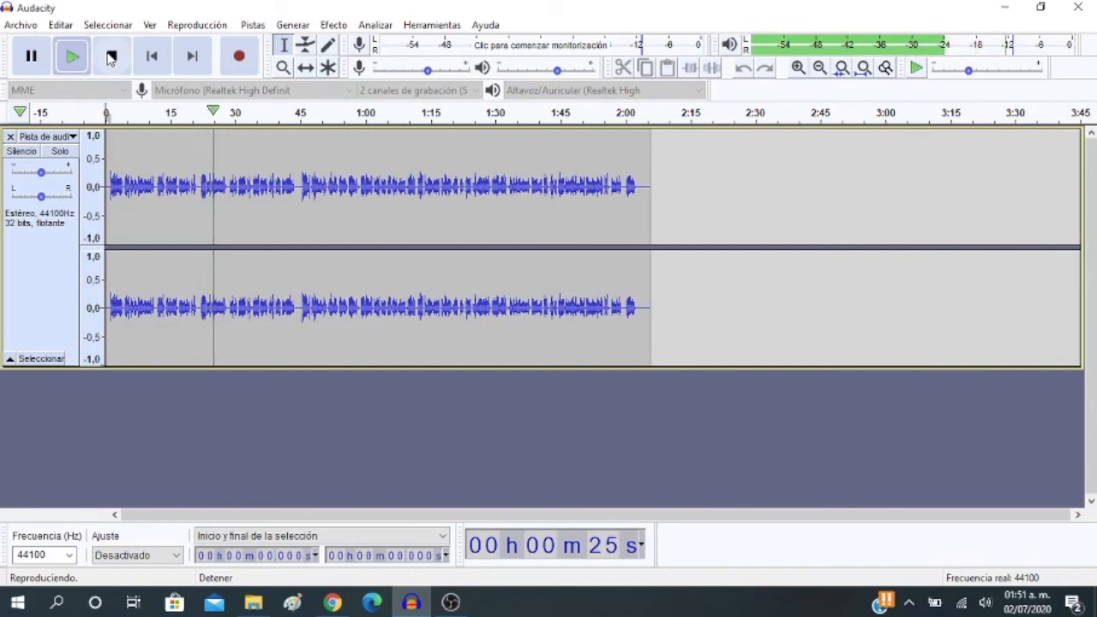
left_click(112, 57)
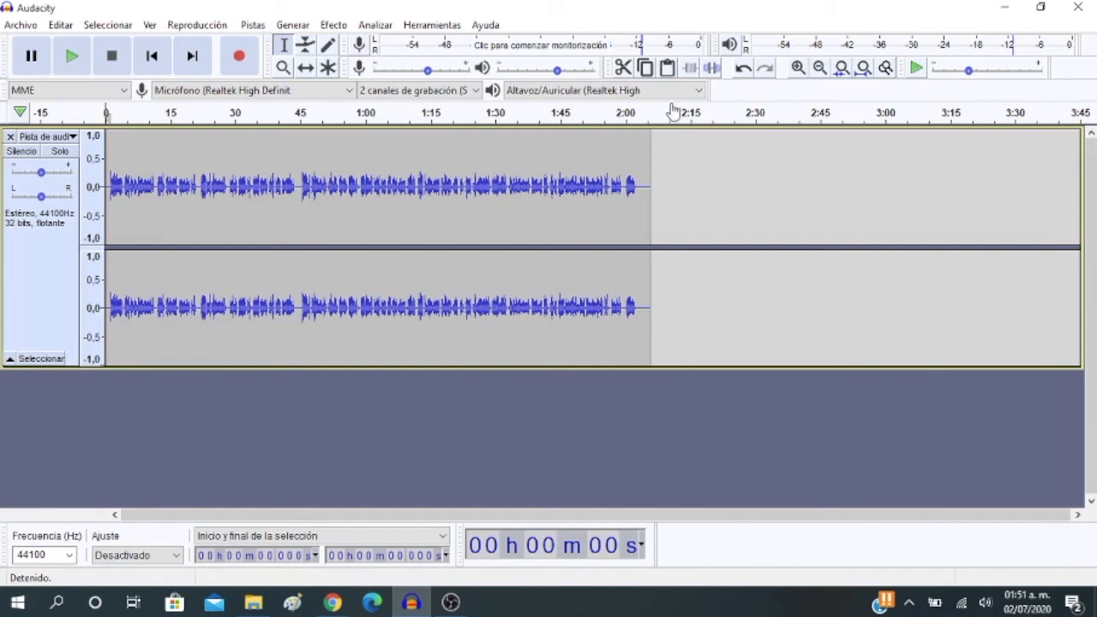
Magnify the timeline to about the first 55 seconds, and play the recording's opening seconds before stopping
left_click(285, 68)
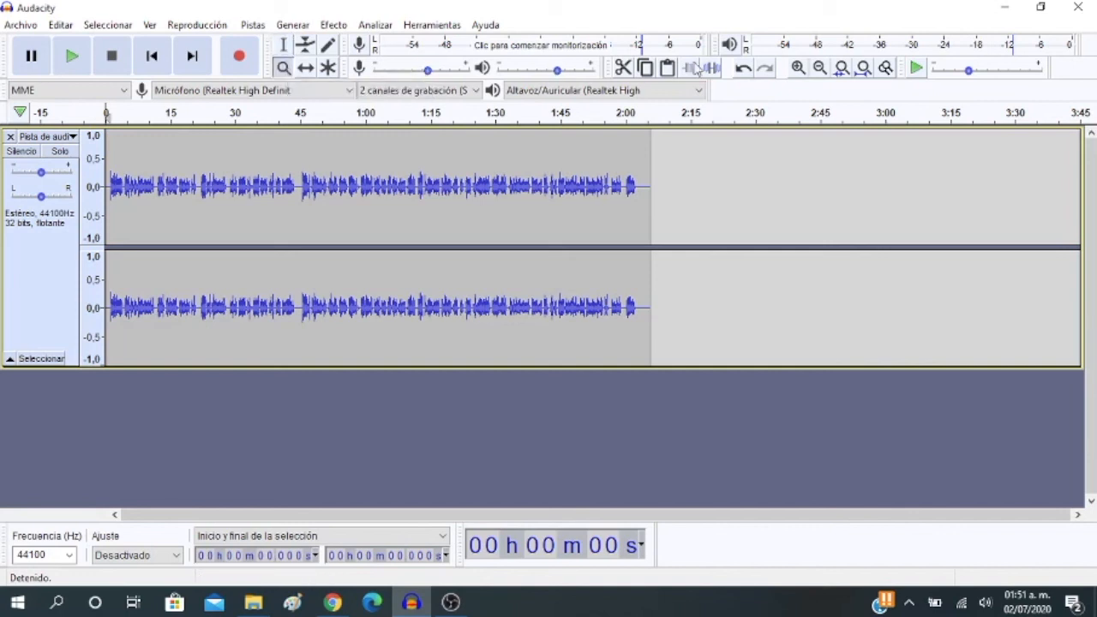
left_click(797, 69)
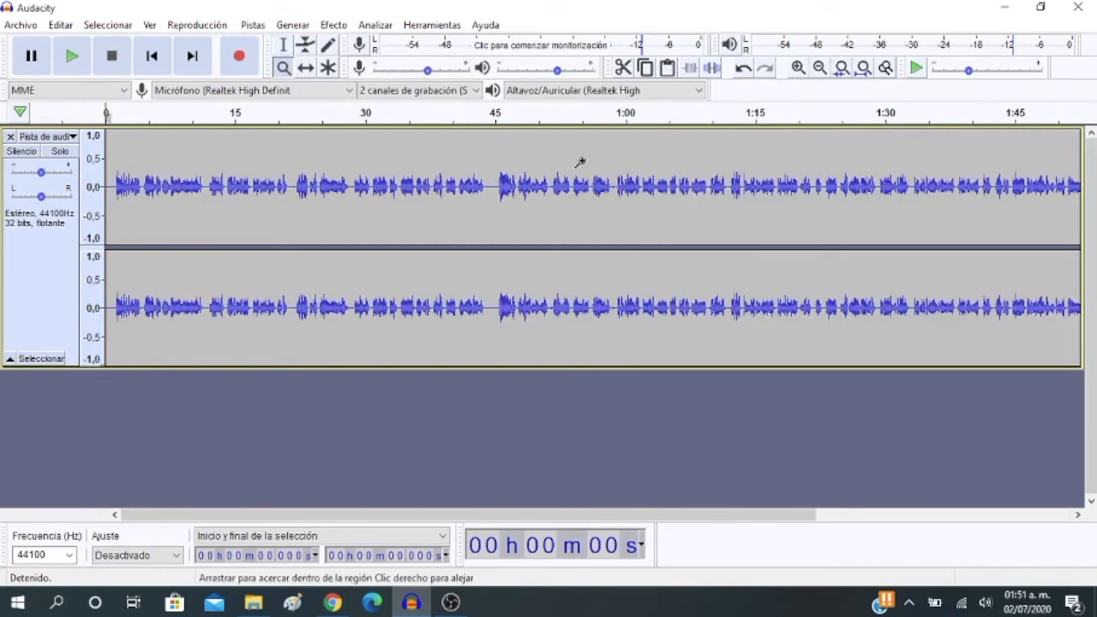
left_click(799, 68)
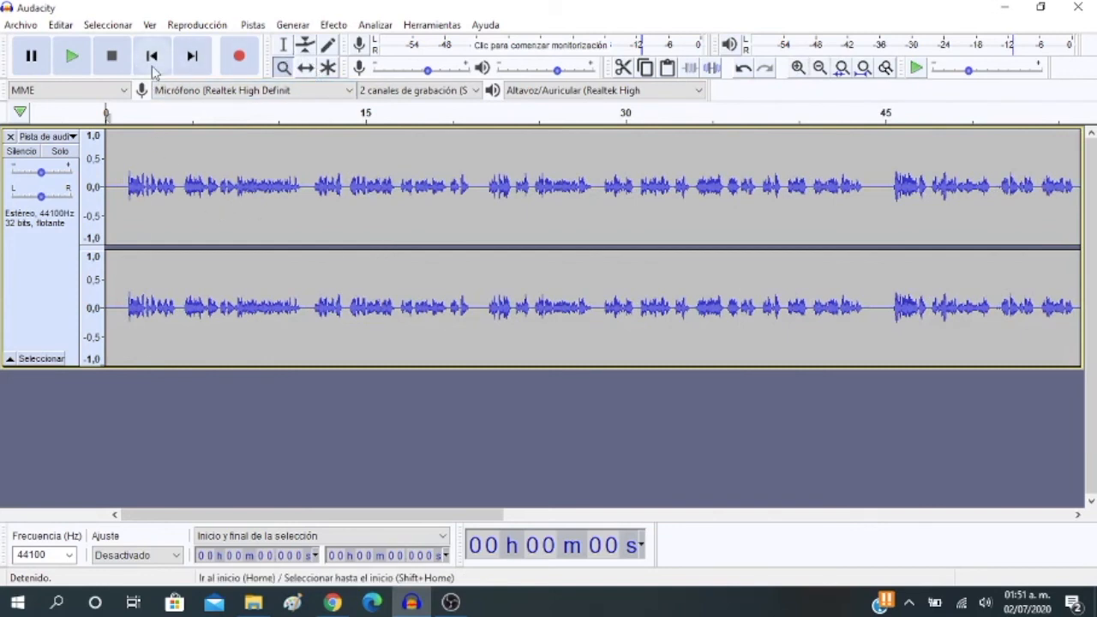
left_click(72, 58)
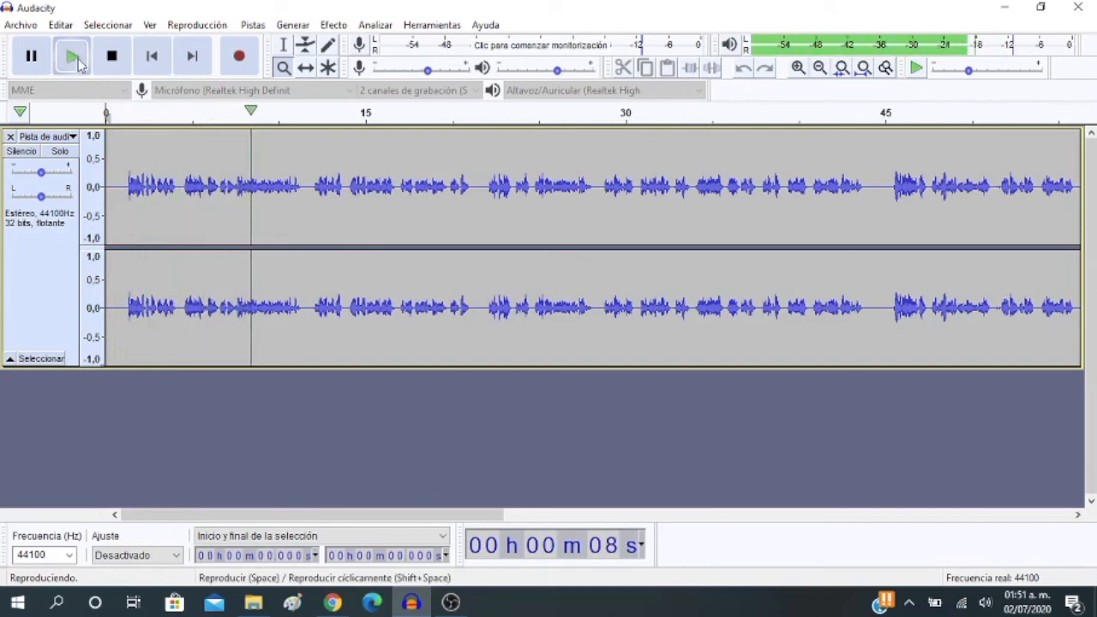
left_click(112, 55)
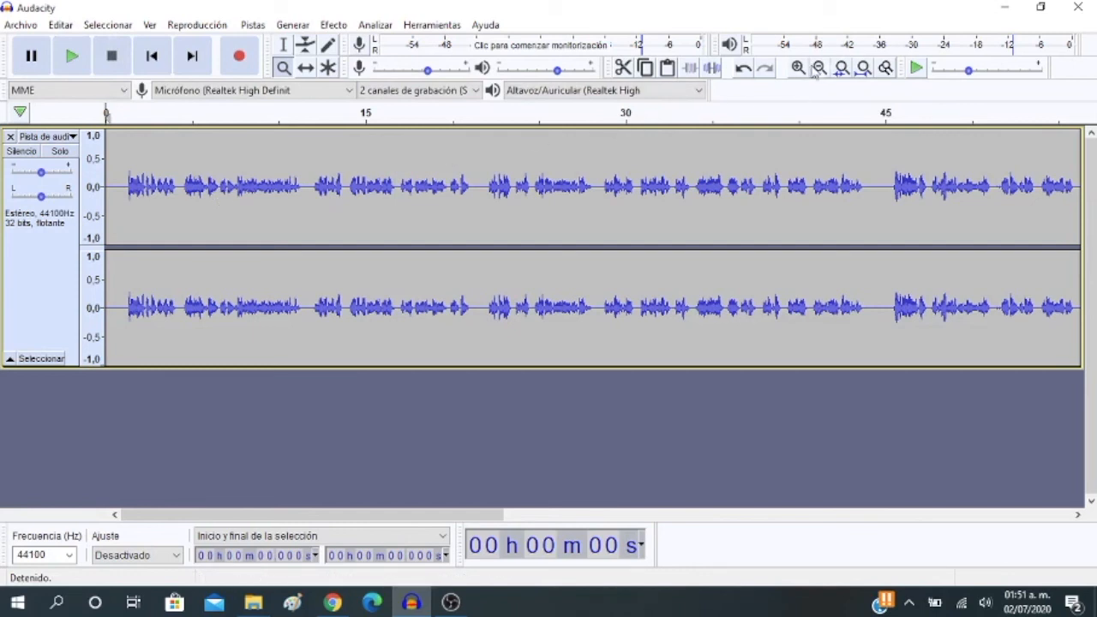
Magnify the timeline to the first 14 seconds, and play from the start to just past the 7-second mark
left_click(798, 68)
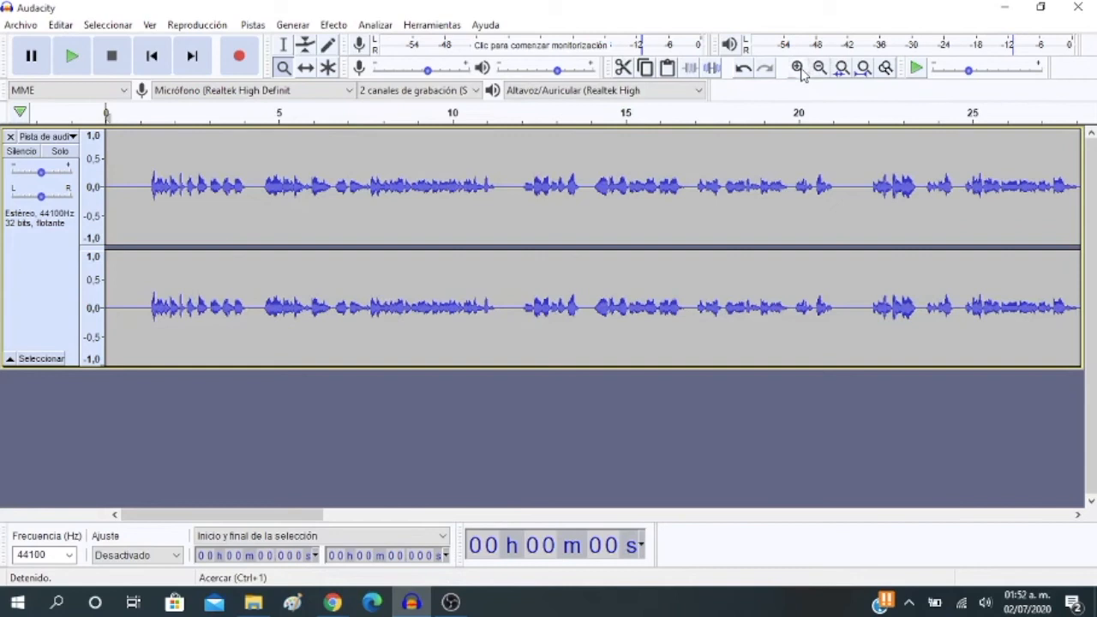
left_click(799, 68)
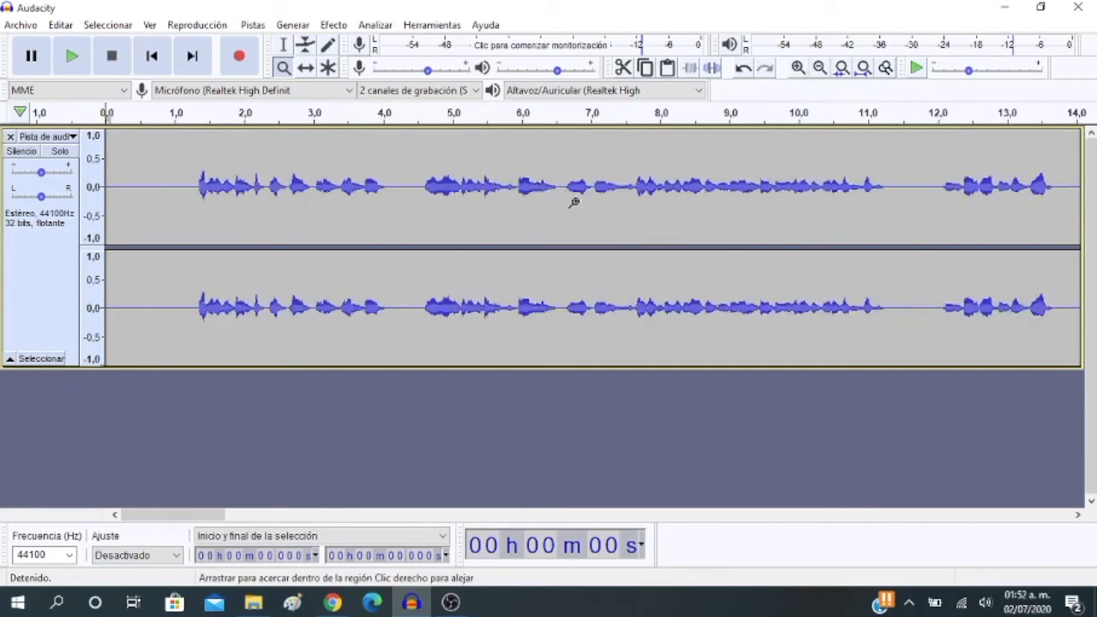
left_click(73, 57)
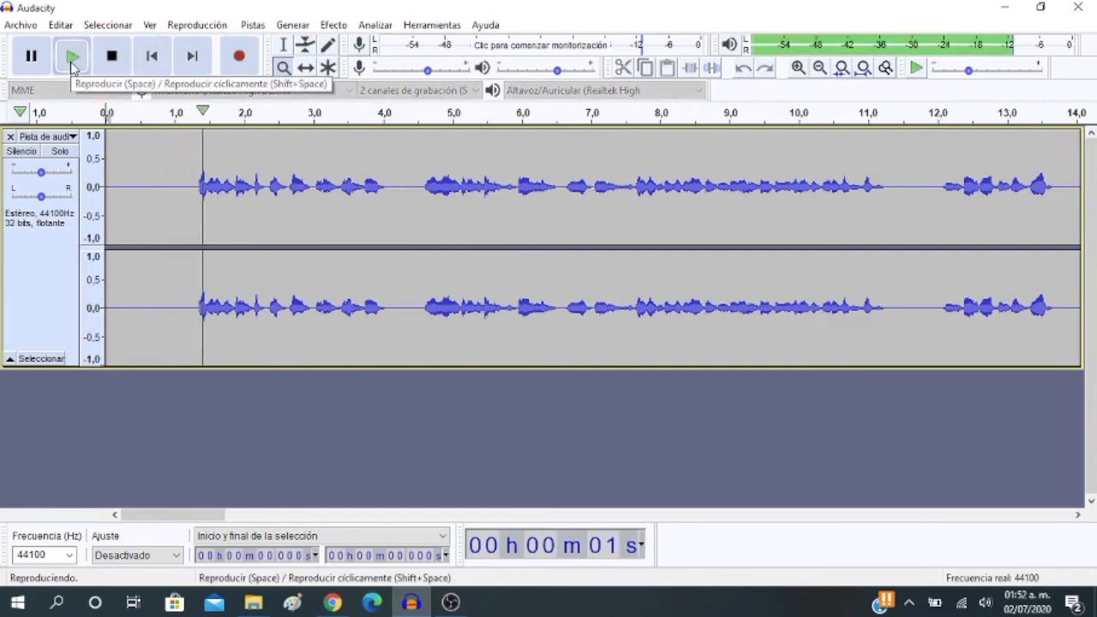
left_click(121, 58)
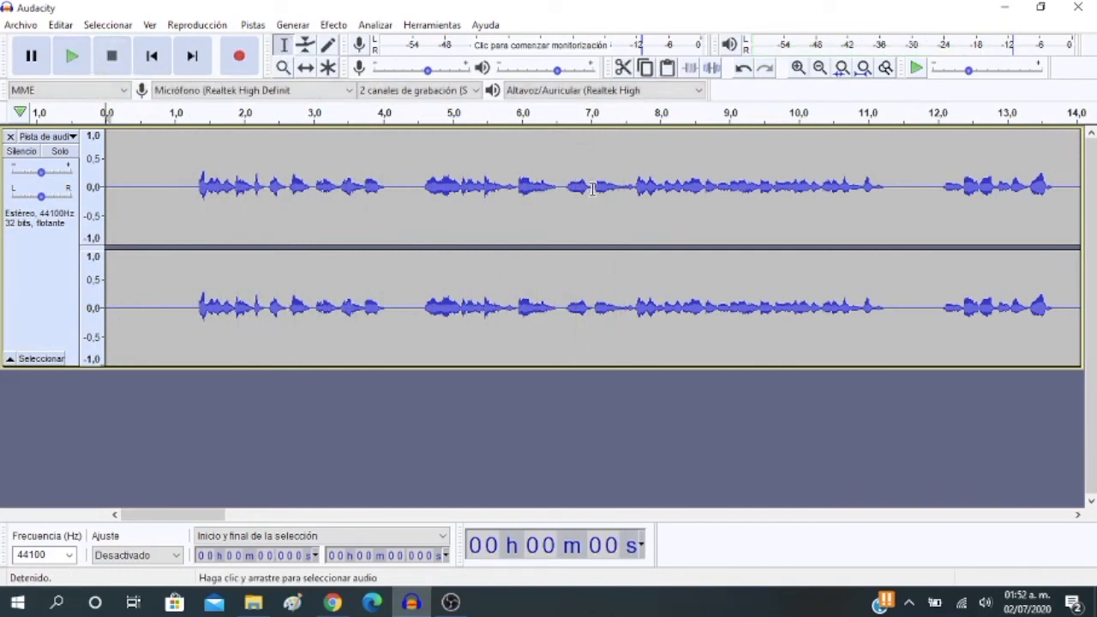
Delete the short audio section between about 6.58 and 7.05 seconds, and undo the deletion
left_click_drag(592, 189, 563, 188)
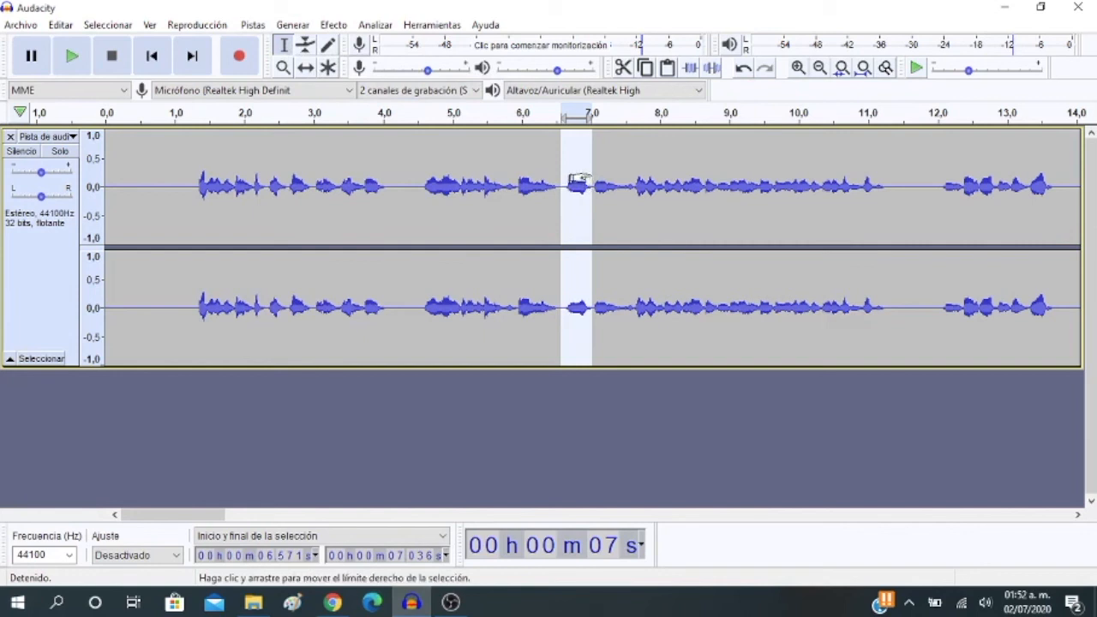
left_click(609, 171)
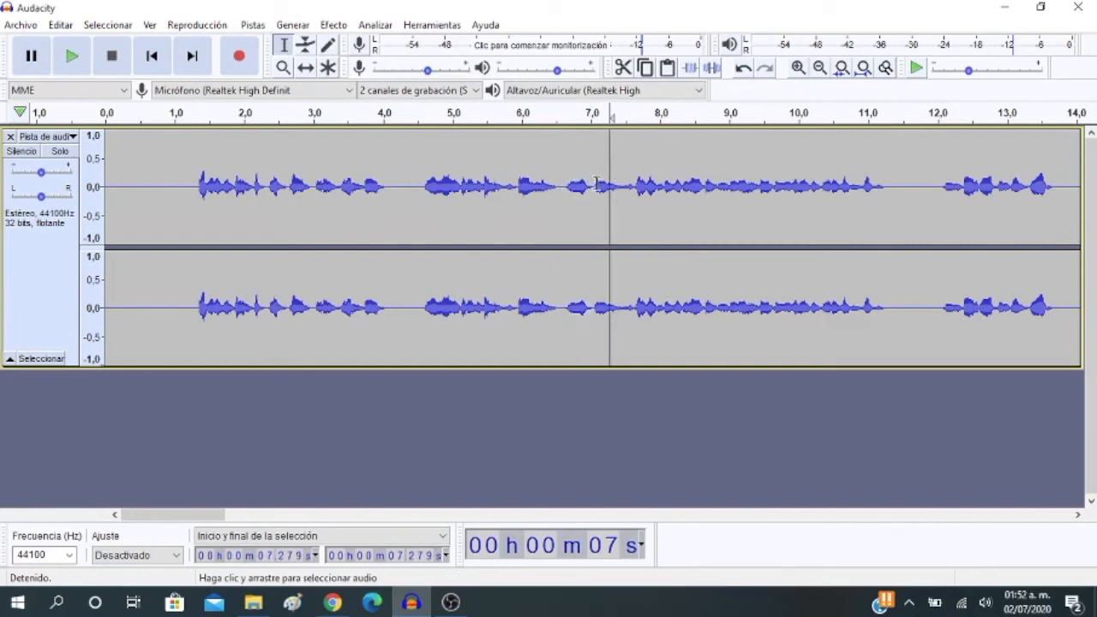
left_click_drag(594, 184, 561, 188)
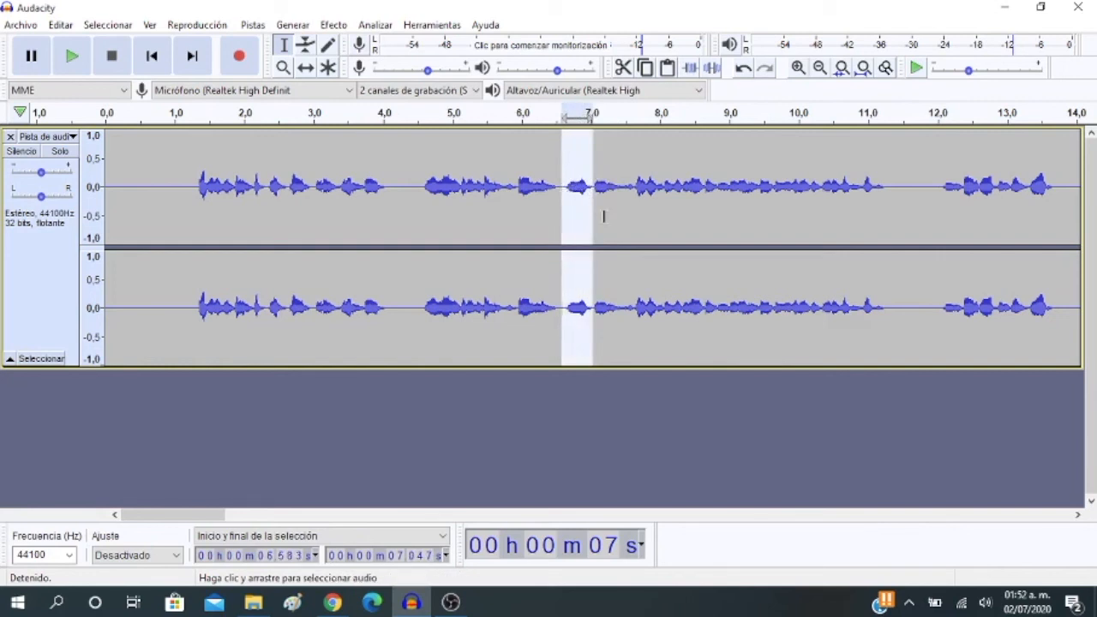
key("Delete")
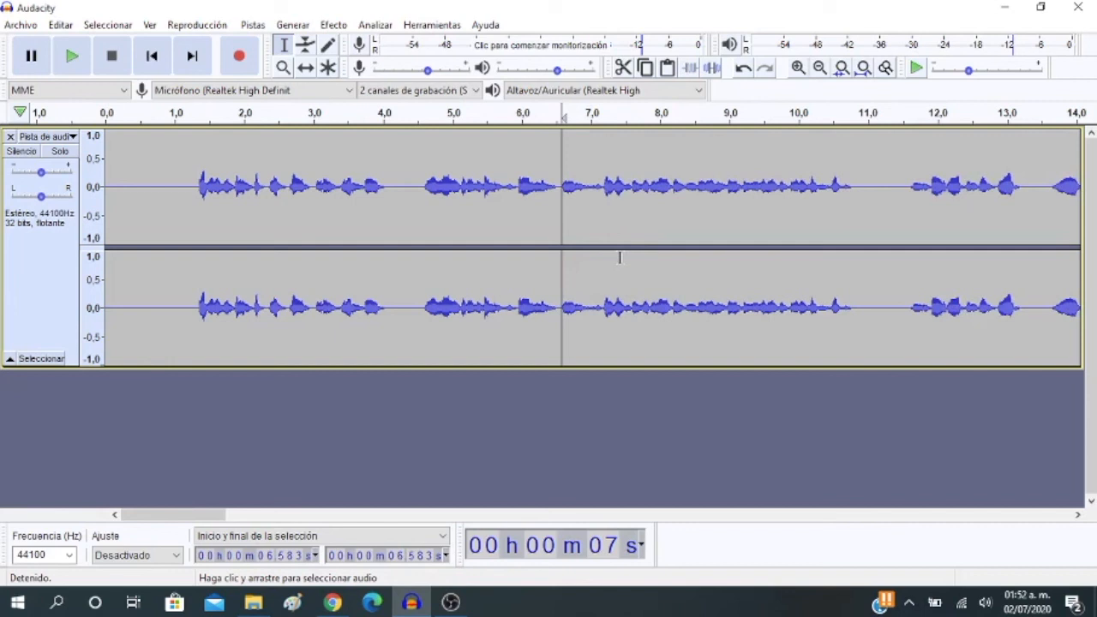
key("ctrl+z")
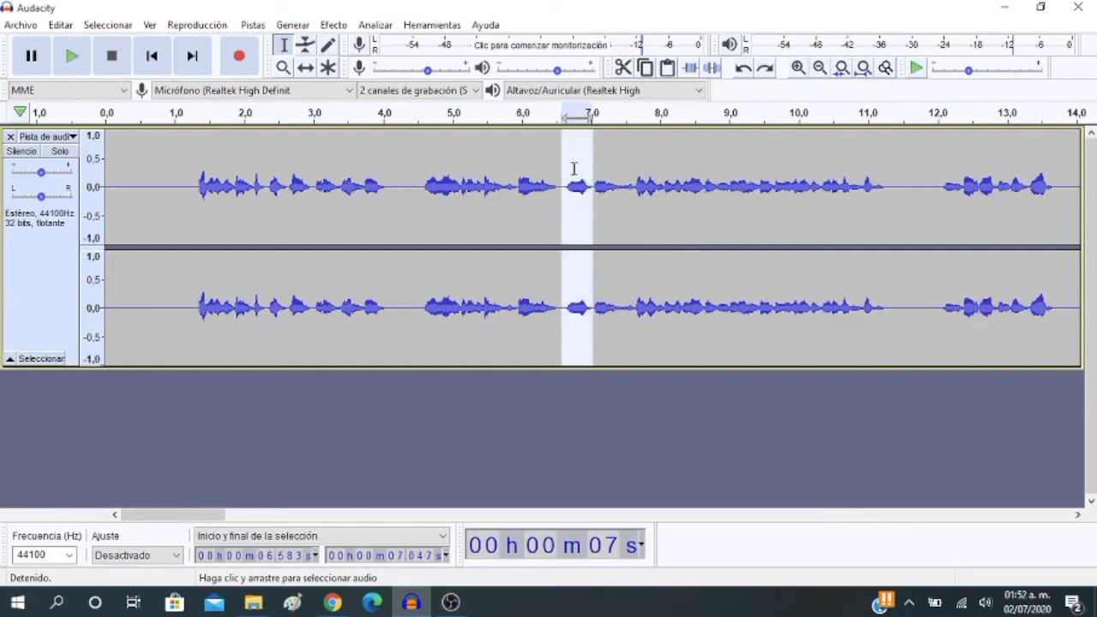
Cut the audio between about 6.58 and 7.05 seconds, and play from the start to just past the 8-second mark
left_click(623, 69)
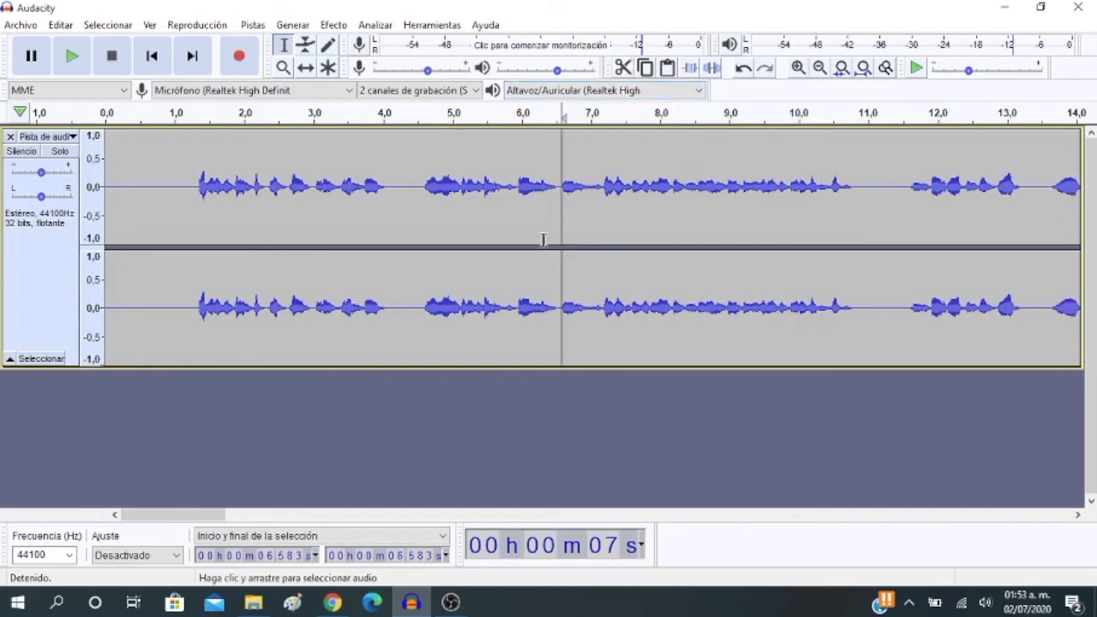
left_click(154, 58)
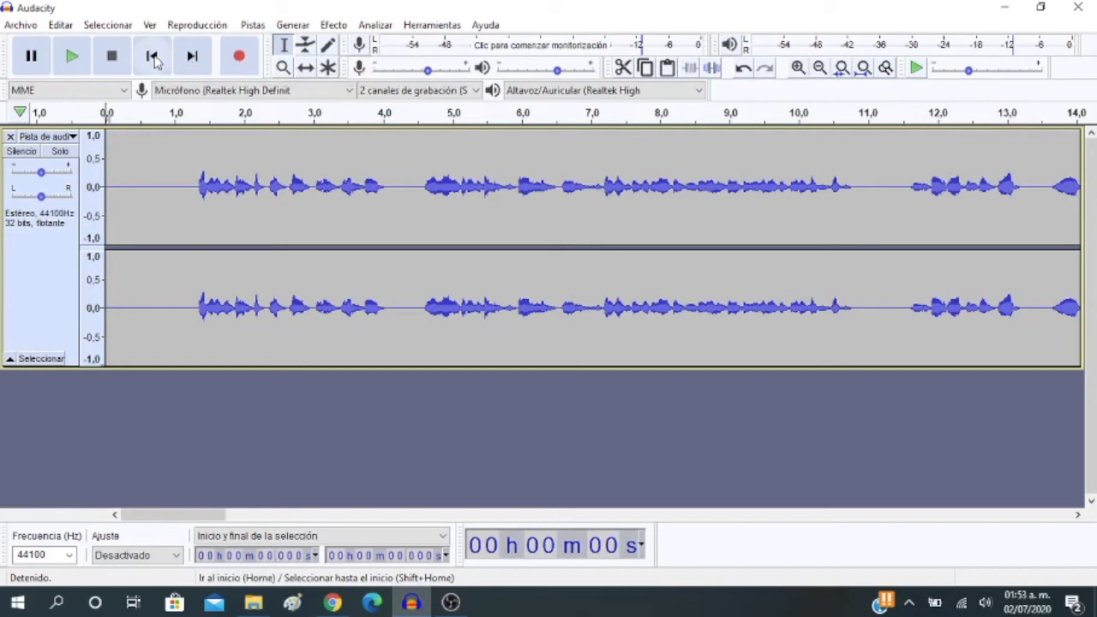
left_click(80, 67)
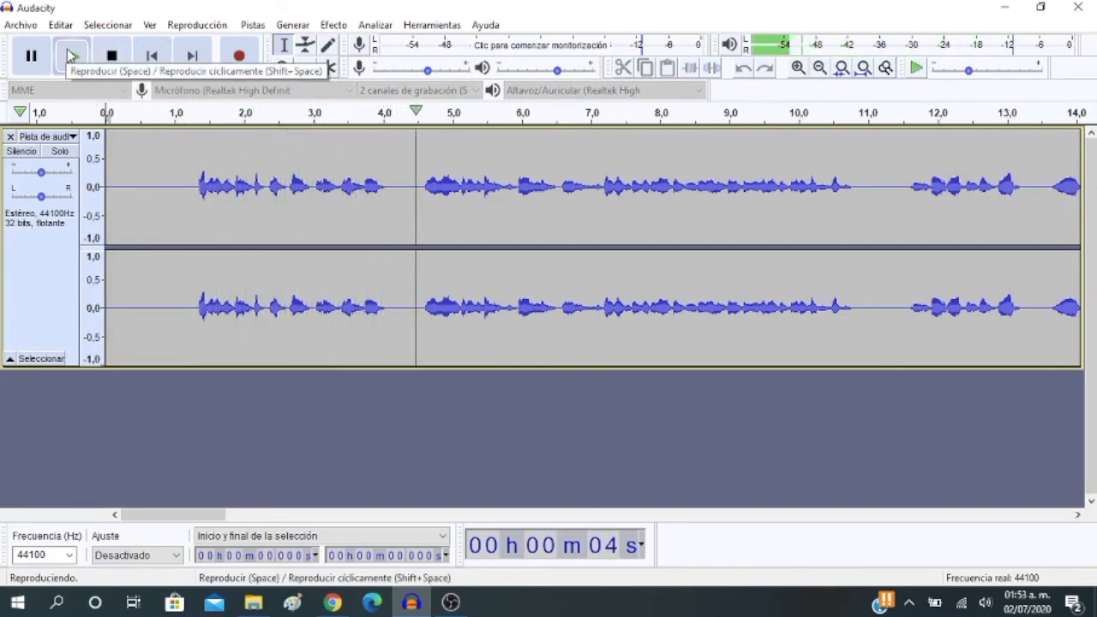
left_click(113, 57)
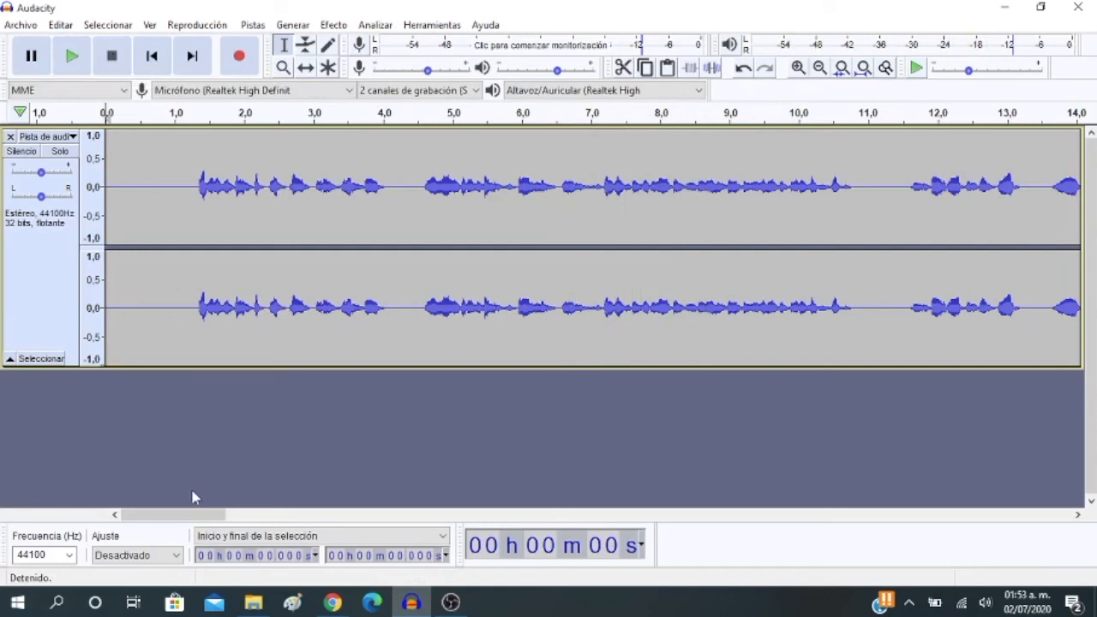
Play from the start while widening the timeline to almost two minutes and narrowing it to about 28 seconds, pausing near 23 seconds
left_click_drag(196, 515, 254, 515)
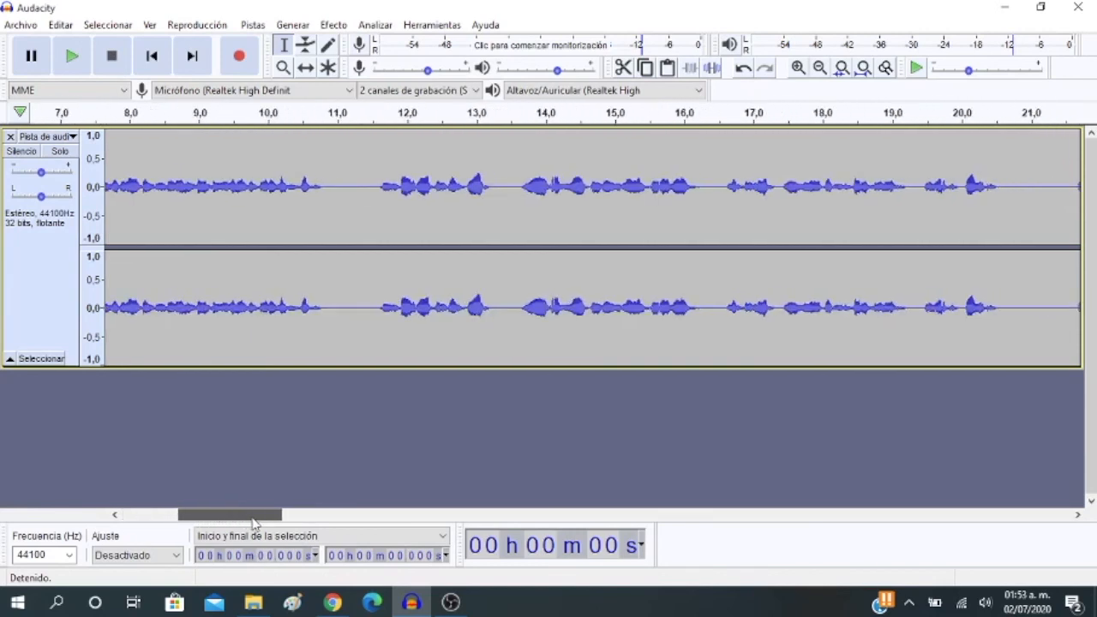
left_click(73, 56)
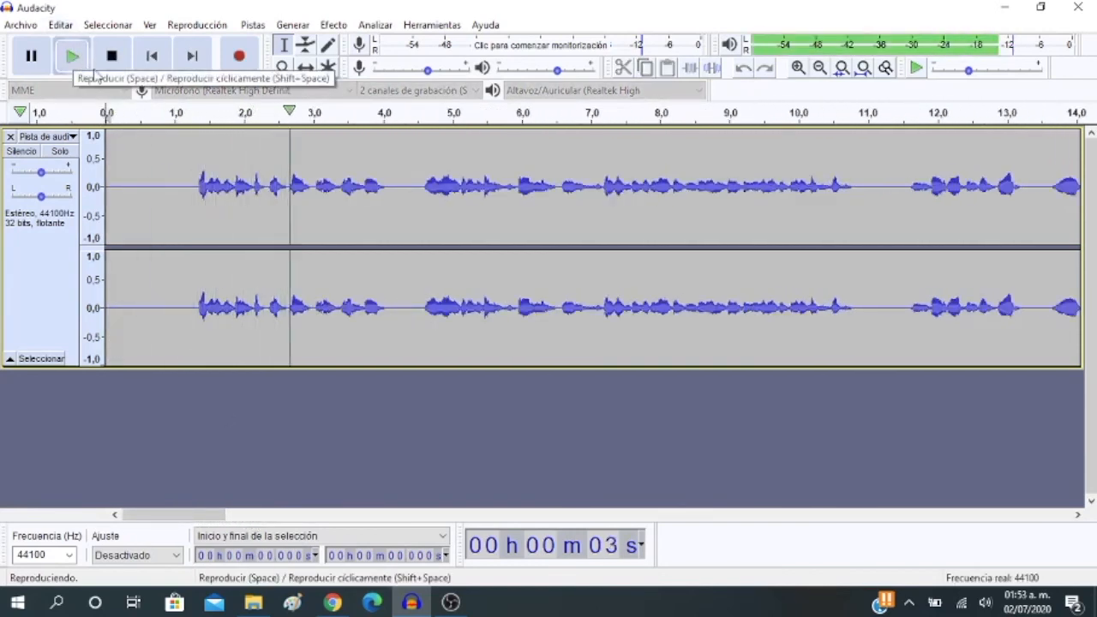
left_click(821, 68)
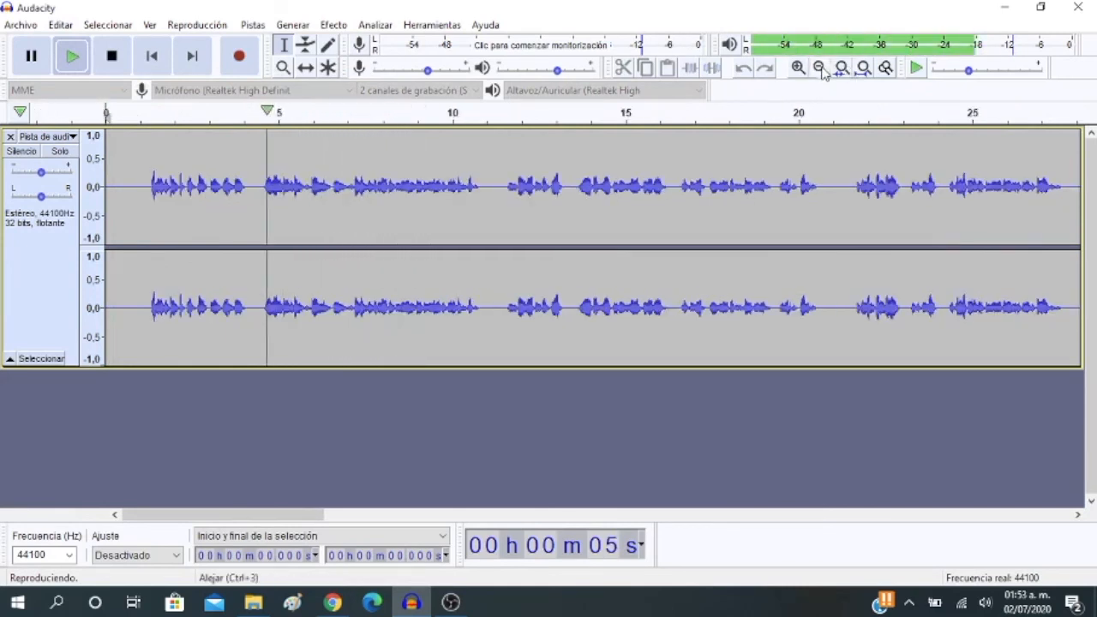
left_click(820, 69)
left_click(820, 68)
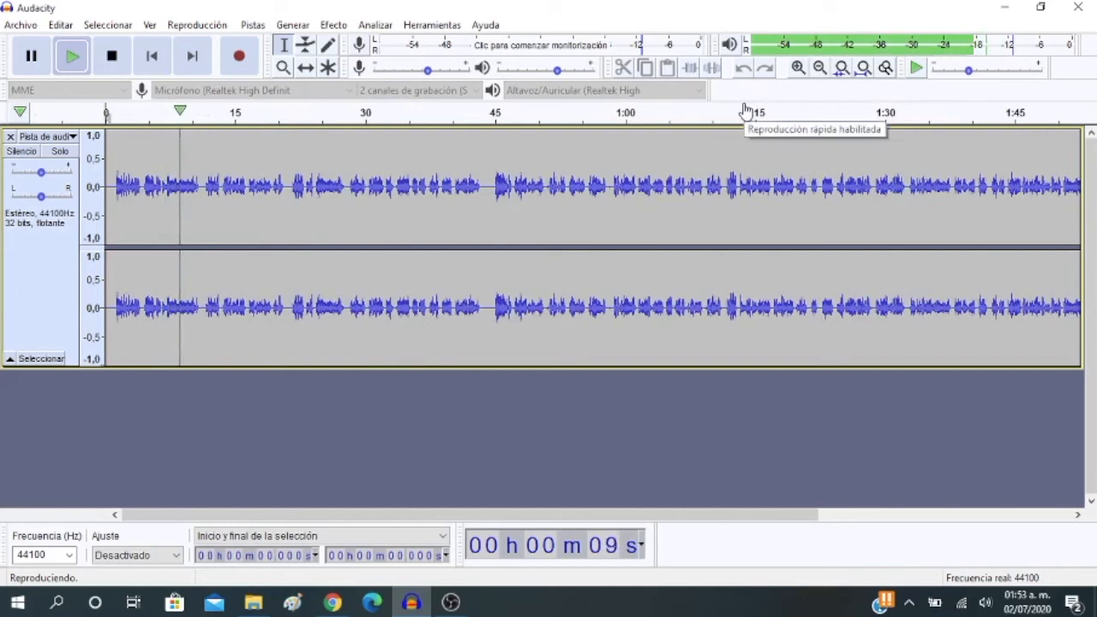
left_click(801, 71)
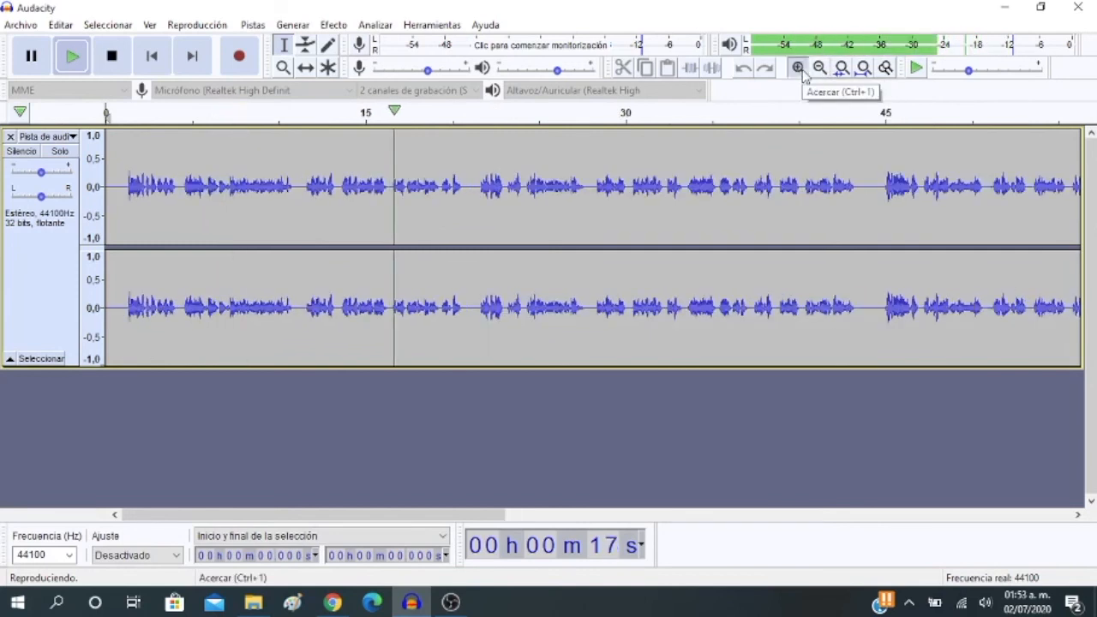
left_click(801, 70)
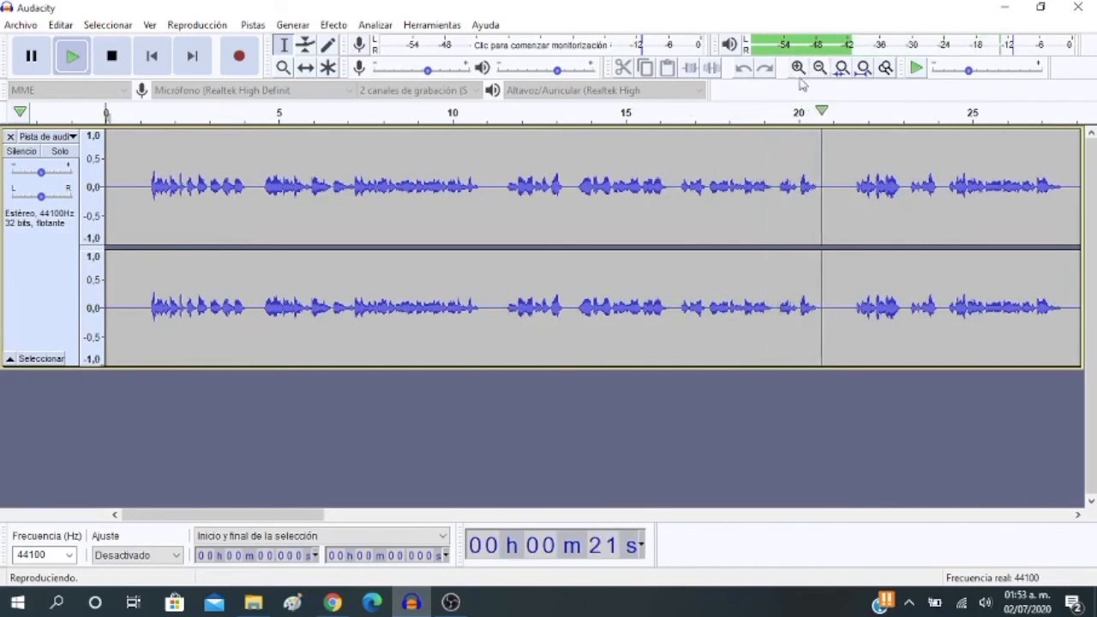
left_click(31, 57)
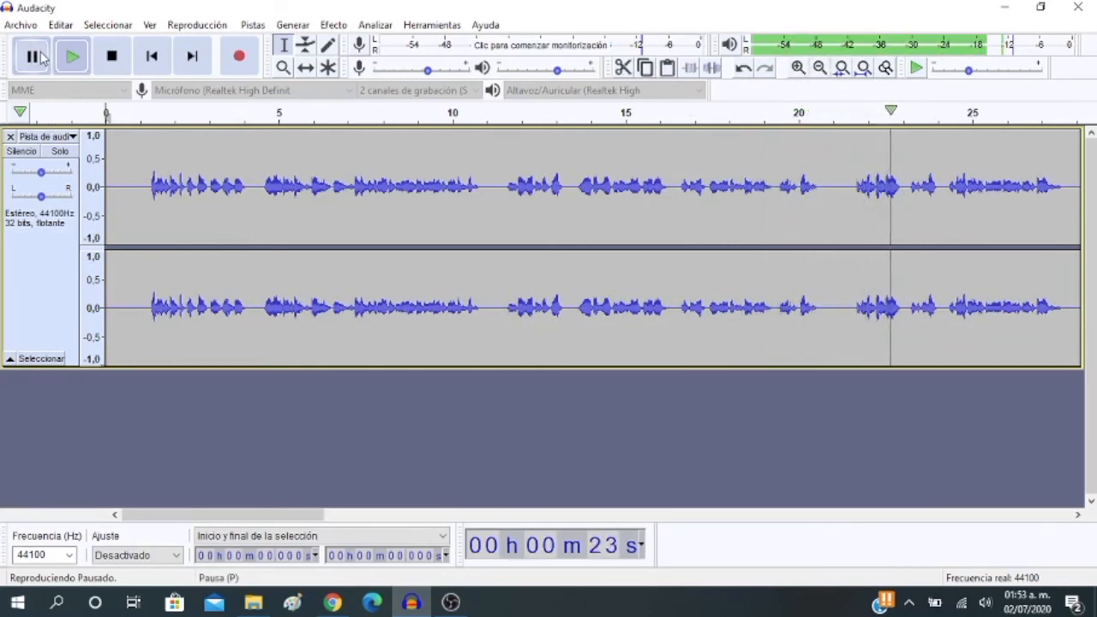
Replay the passage from about 17 seconds and twice from about 15 seconds, and stop playback
left_click(699, 112)
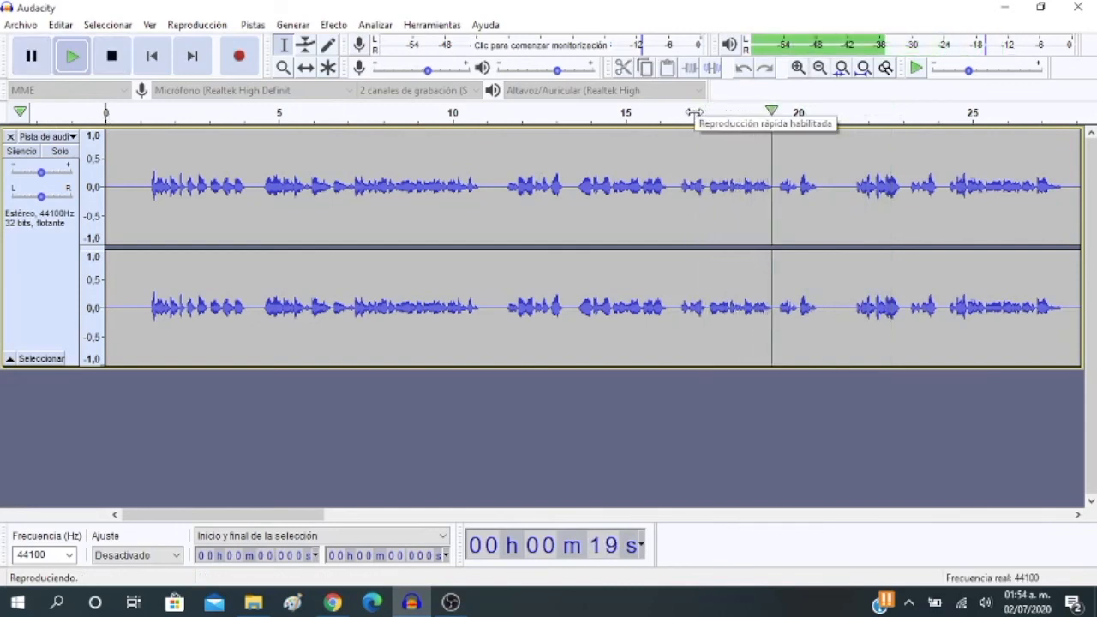
left_click(32, 56)
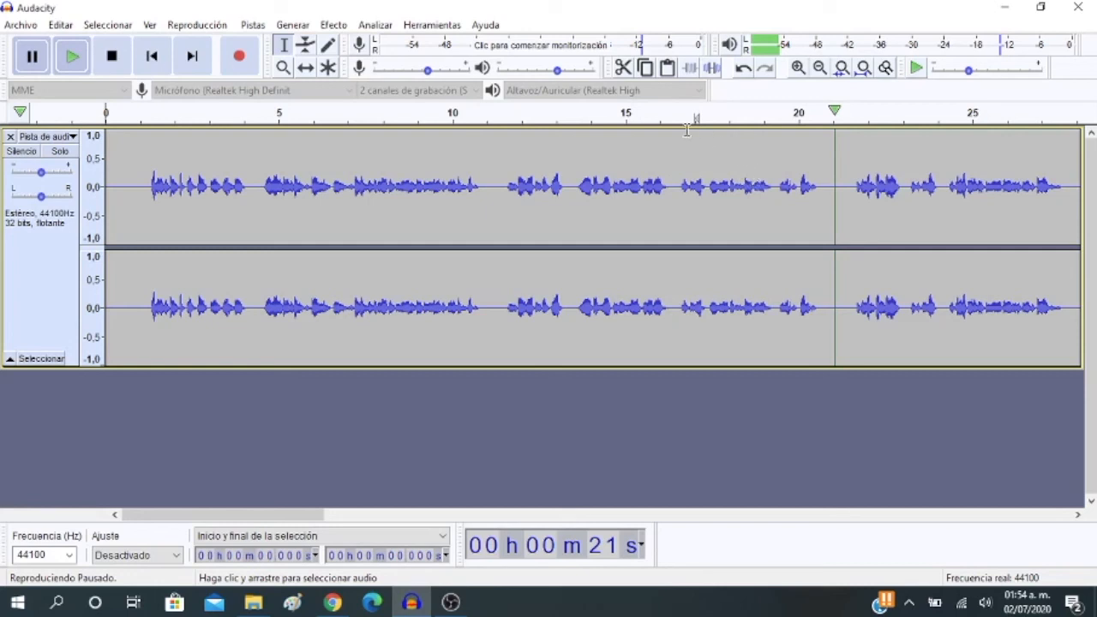
left_click(628, 112)
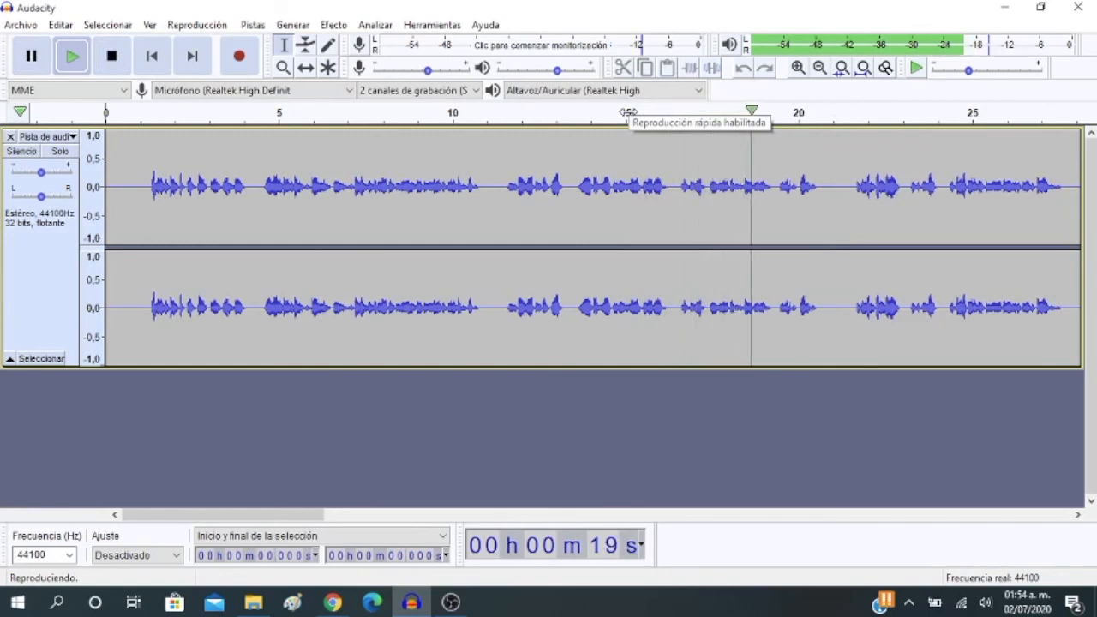
left_click(628, 112)
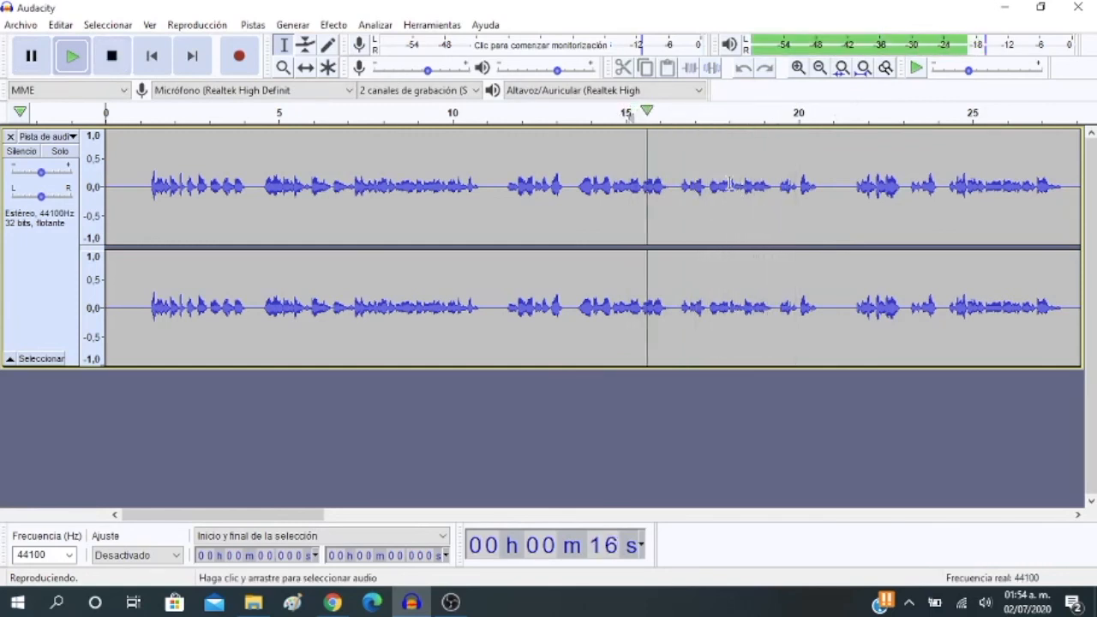
key("space")
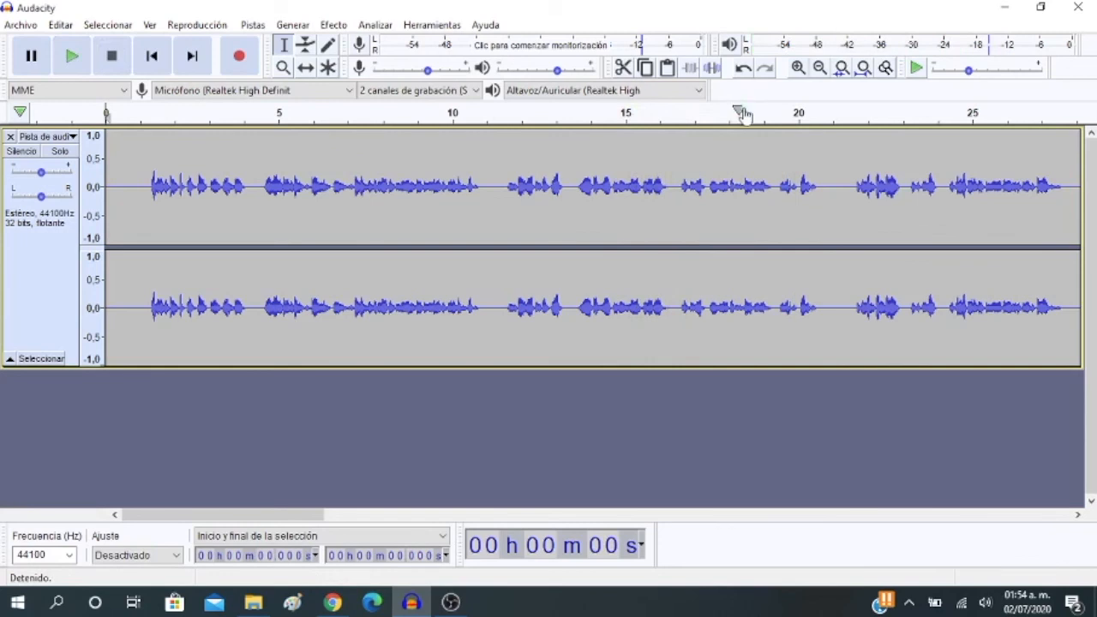
Magnify the timeline to the first 14 seconds, and play from about 8.7 seconds, pausing at about 11 seconds
left_click(798, 67)
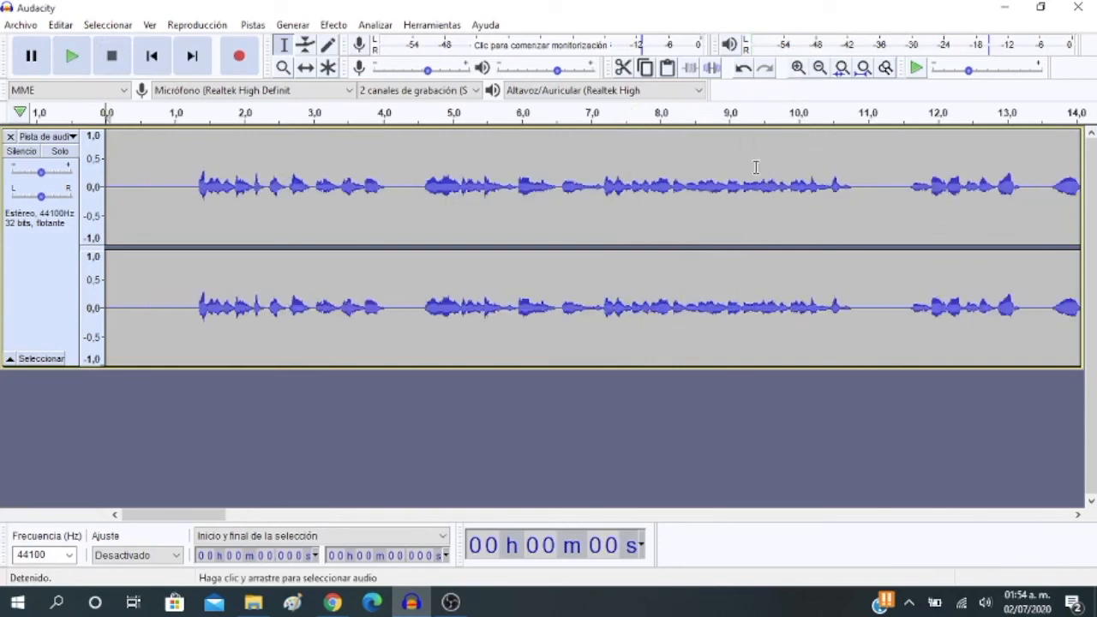
left_click(709, 114)
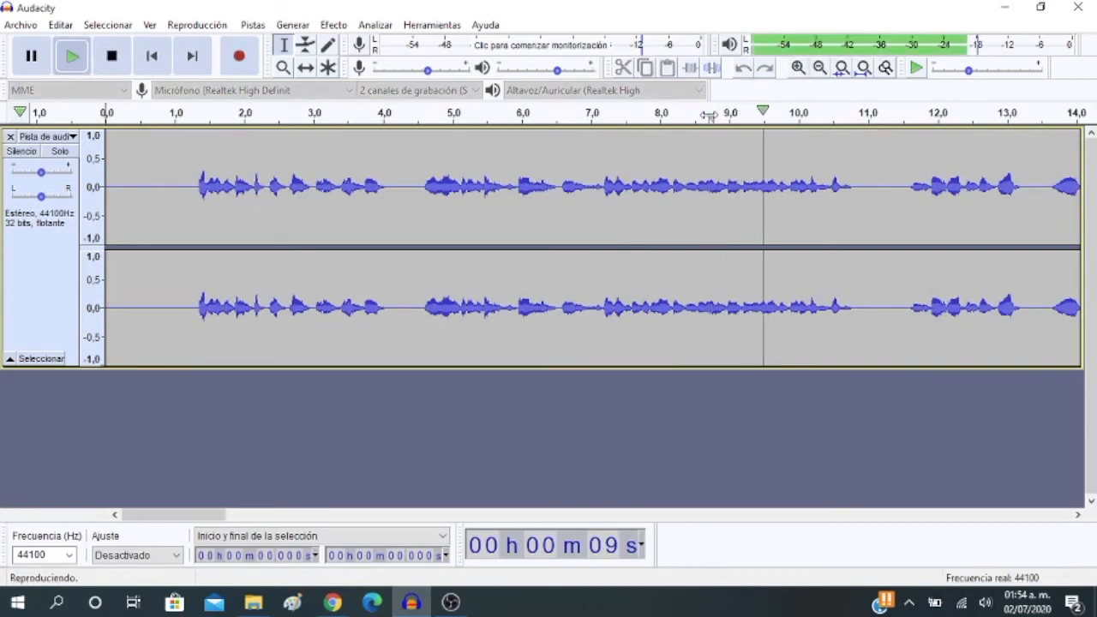
left_click(709, 114)
left_click(792, 167)
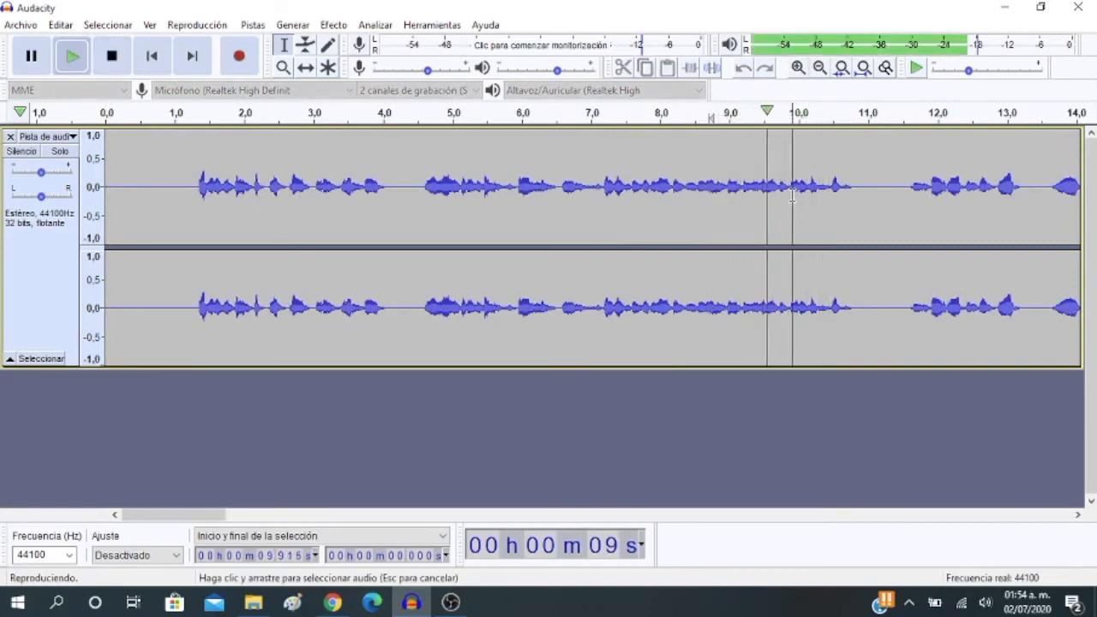
left_click(30, 56)
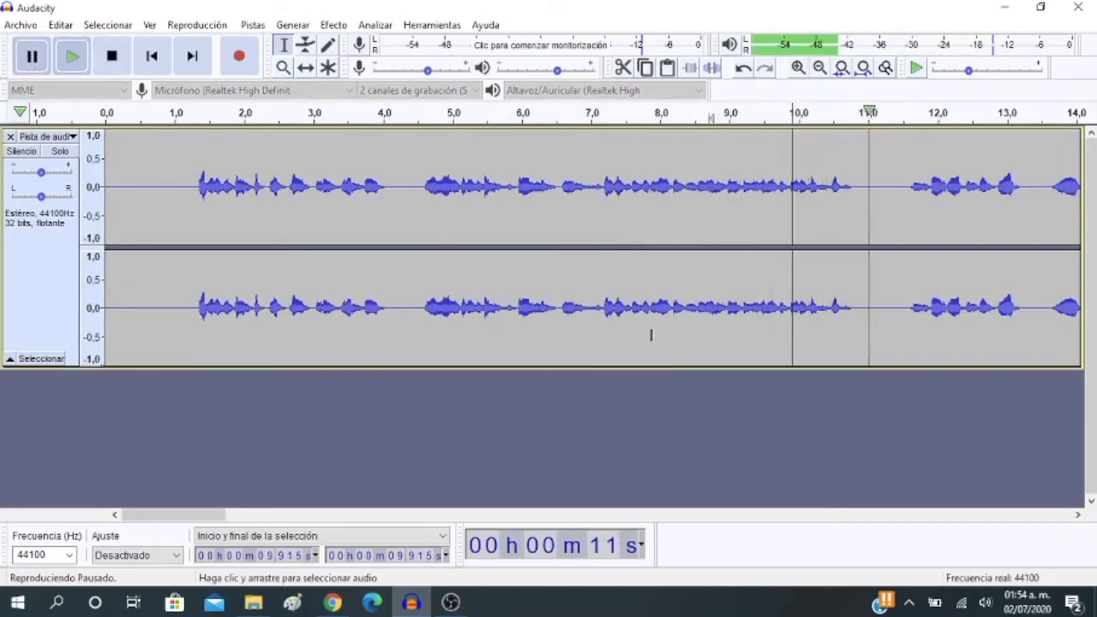
Play the section from about 19 to 23 seconds, and replay from about 18 seconds, pausing just past 20 seconds
left_click_drag(208, 514, 322, 533)
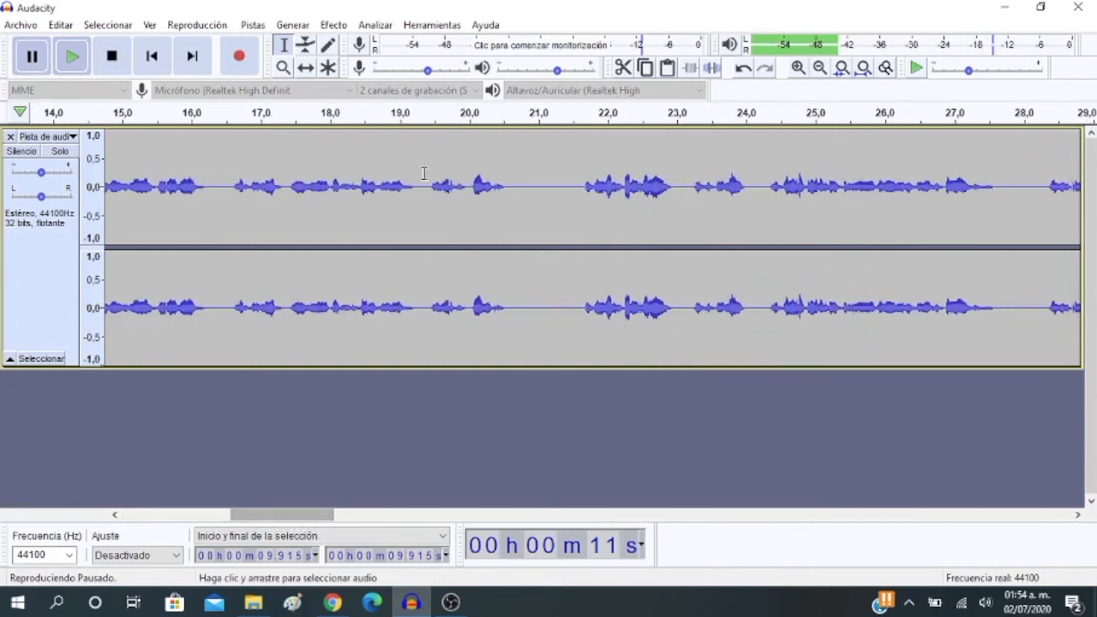
left_click(403, 113)
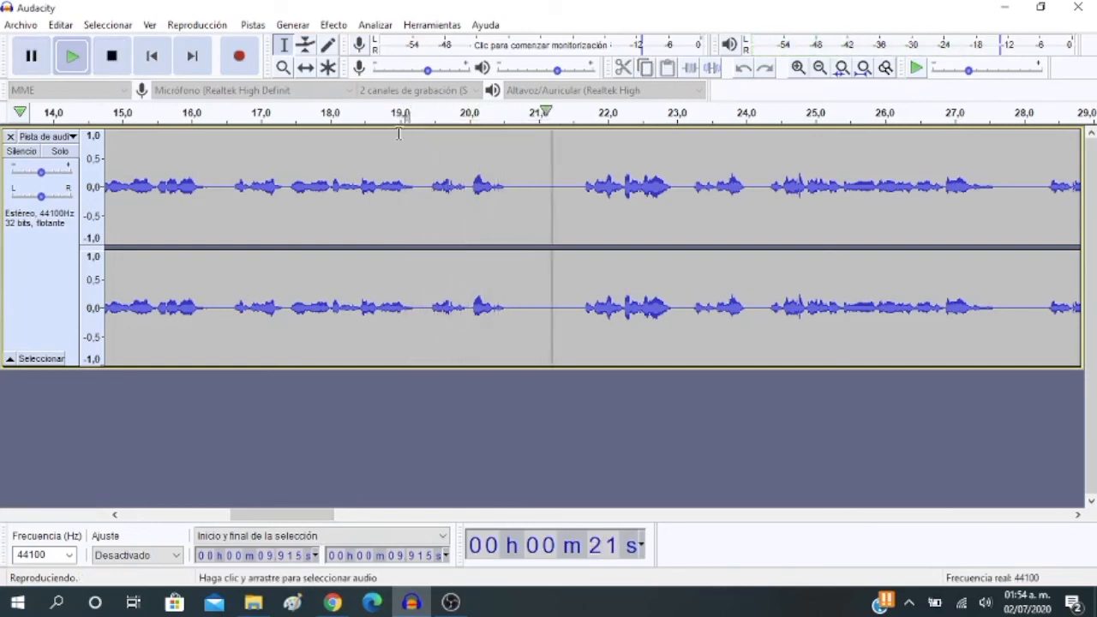
key("p")
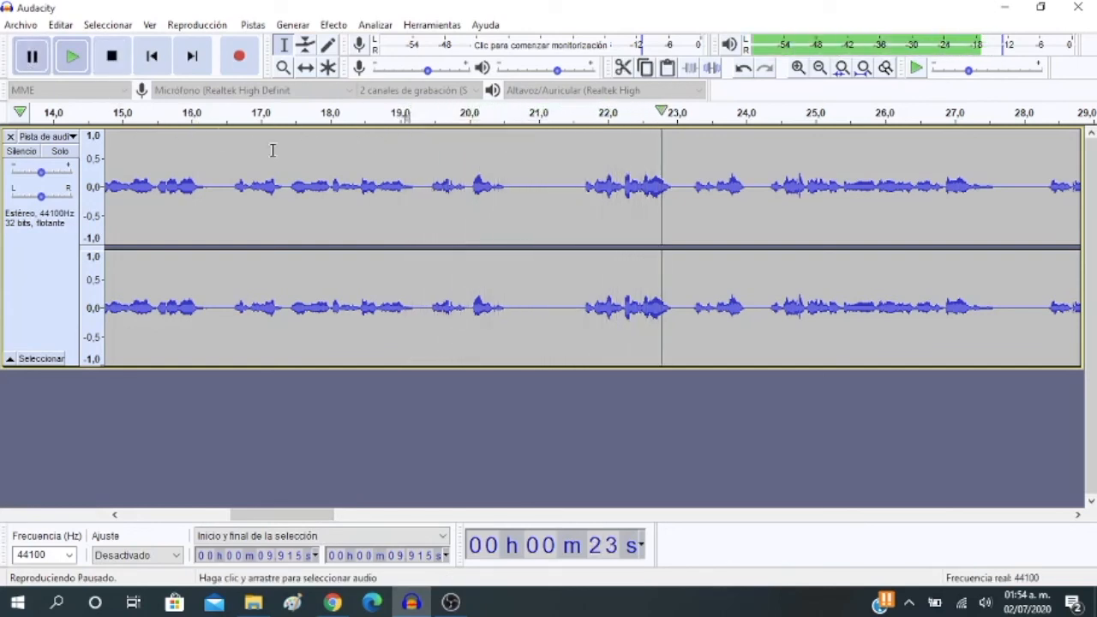
left_click(330, 114)
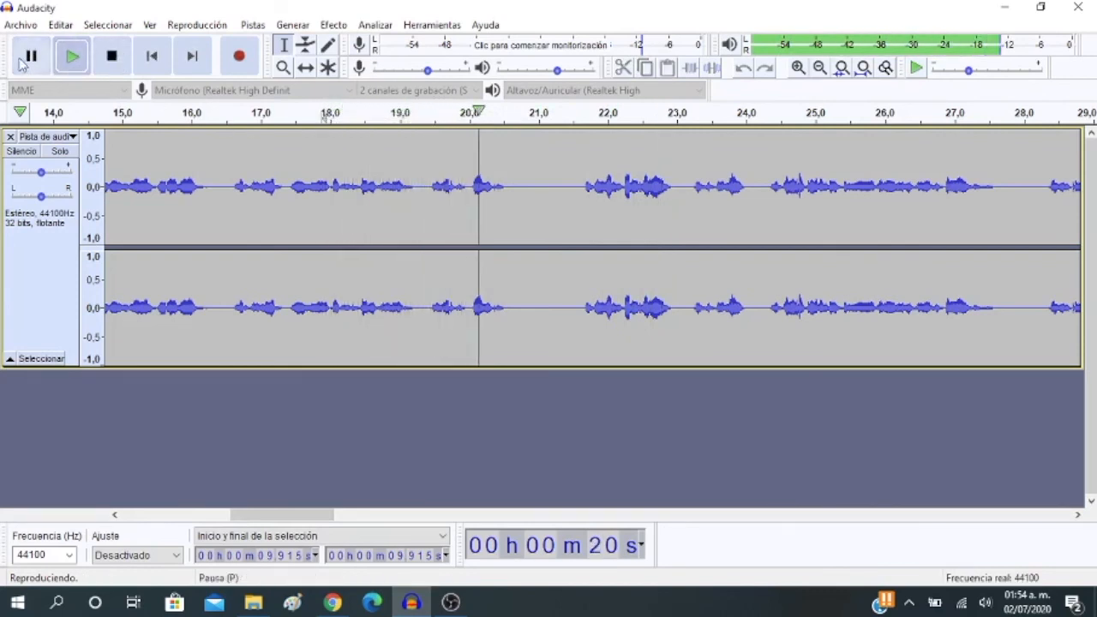
key("p")
Cut the audio between about 19.04 and 19.26 seconds, and check it by playing from about 16.8 to 20 seconds
left_click(417, 187)
left_click_drag(414, 187, 409, 187)
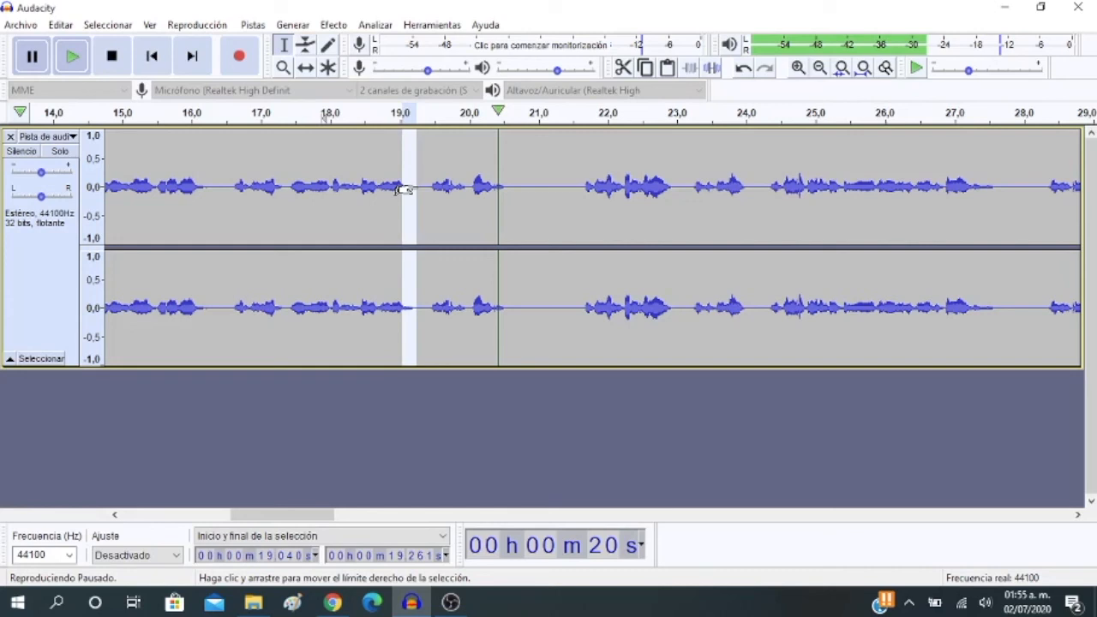
left_click(623, 69)
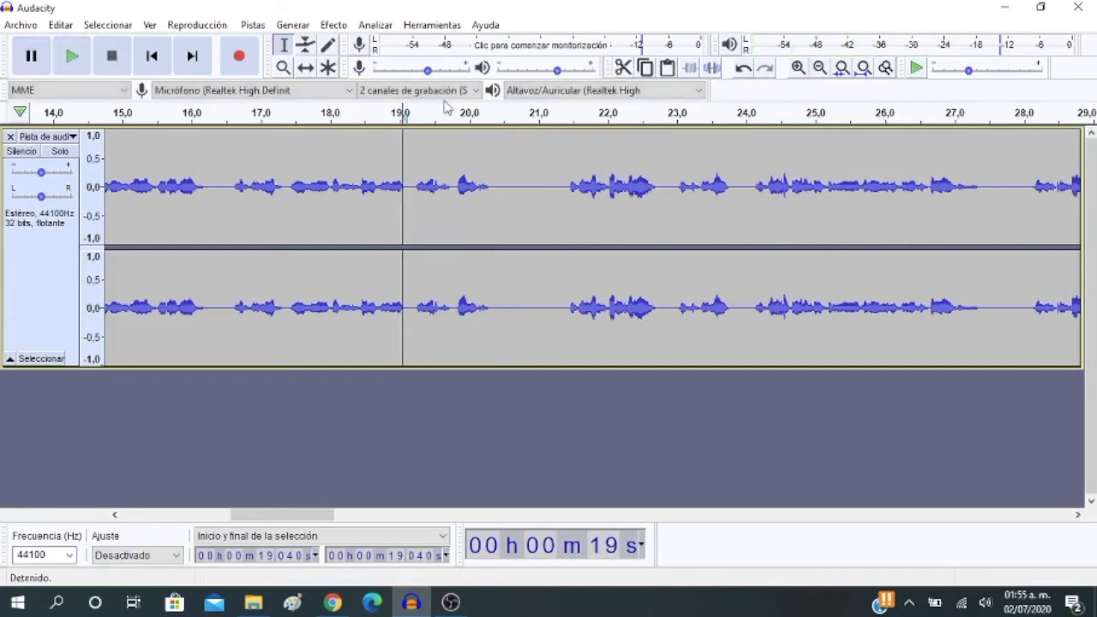
left_click(246, 113)
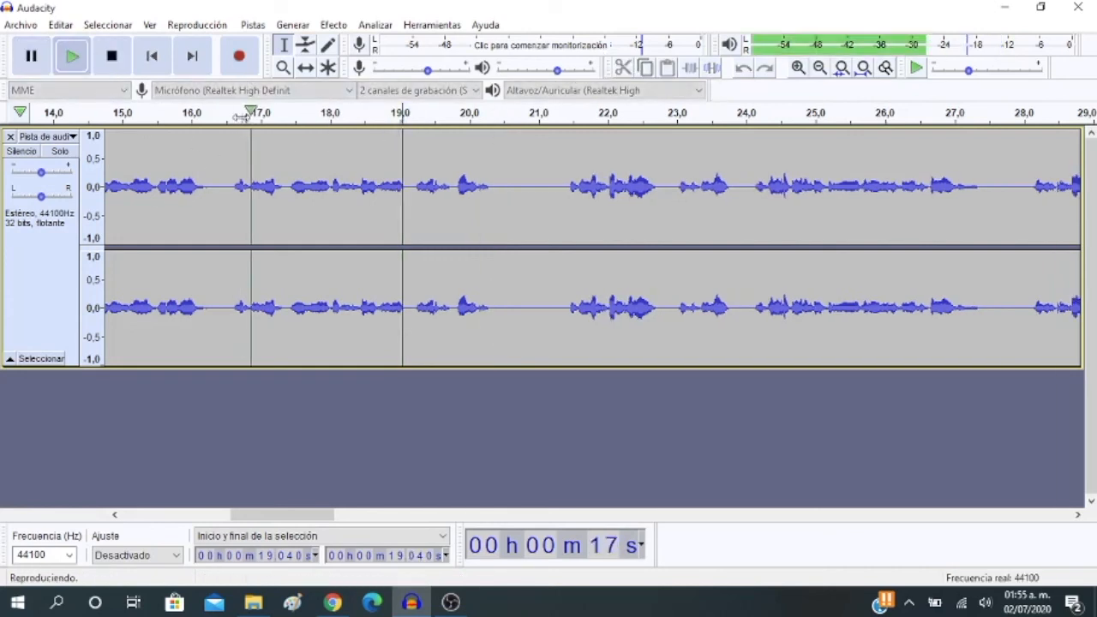
left_click(31, 57)
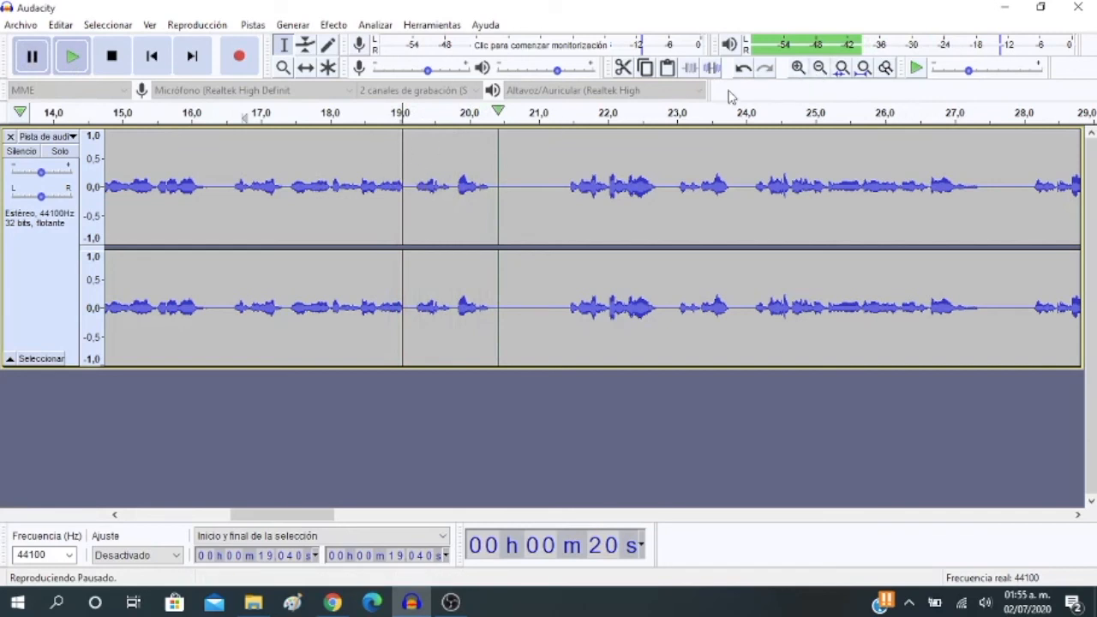
Magnify the timeline around 19 seconds, and cut the sliver of audio between about 18.99 and 19.08 seconds
left_click(799, 67)
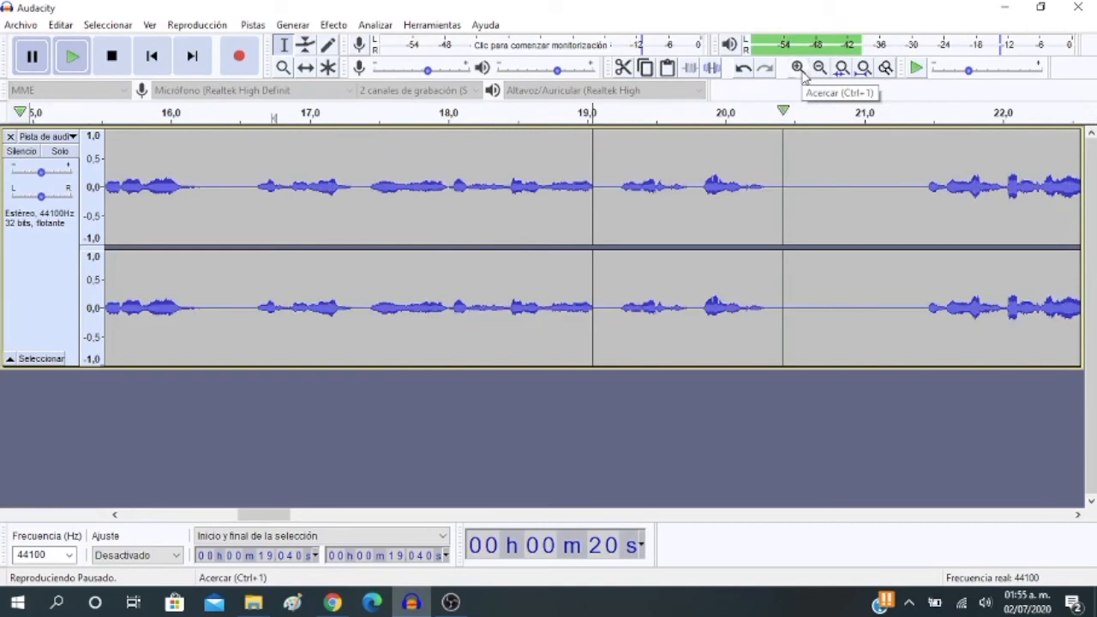
left_click_drag(596, 188, 589, 189)
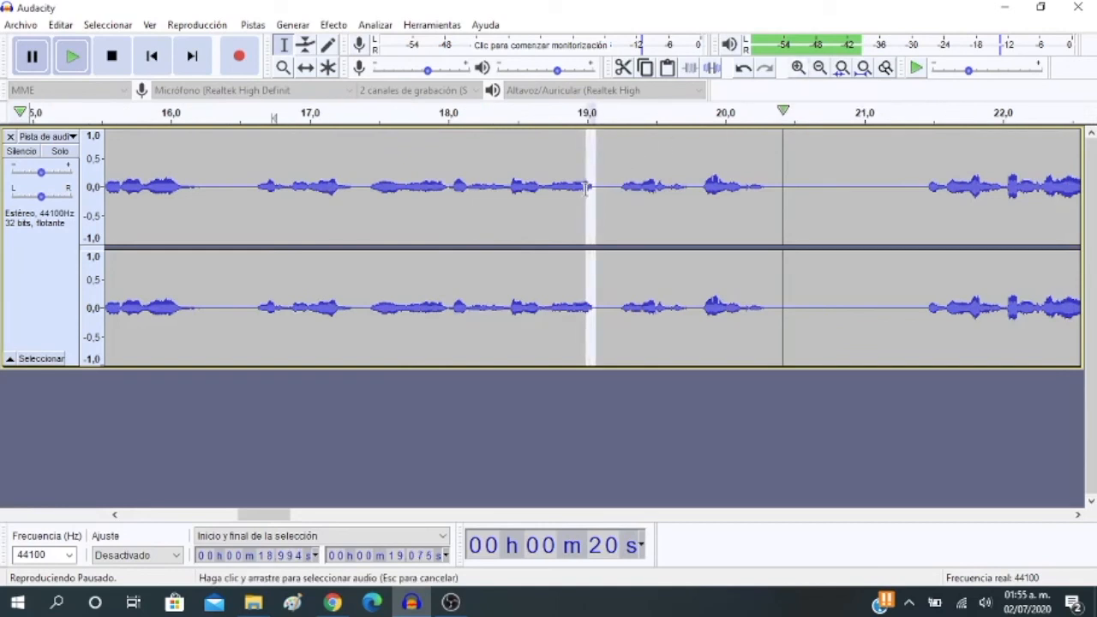
left_click(631, 69)
Cut the gap between about 19.02 and 19.14 seconds, and check it by playing from about 17.3 to 21 seconds
left_click_drag(605, 187, 592, 187)
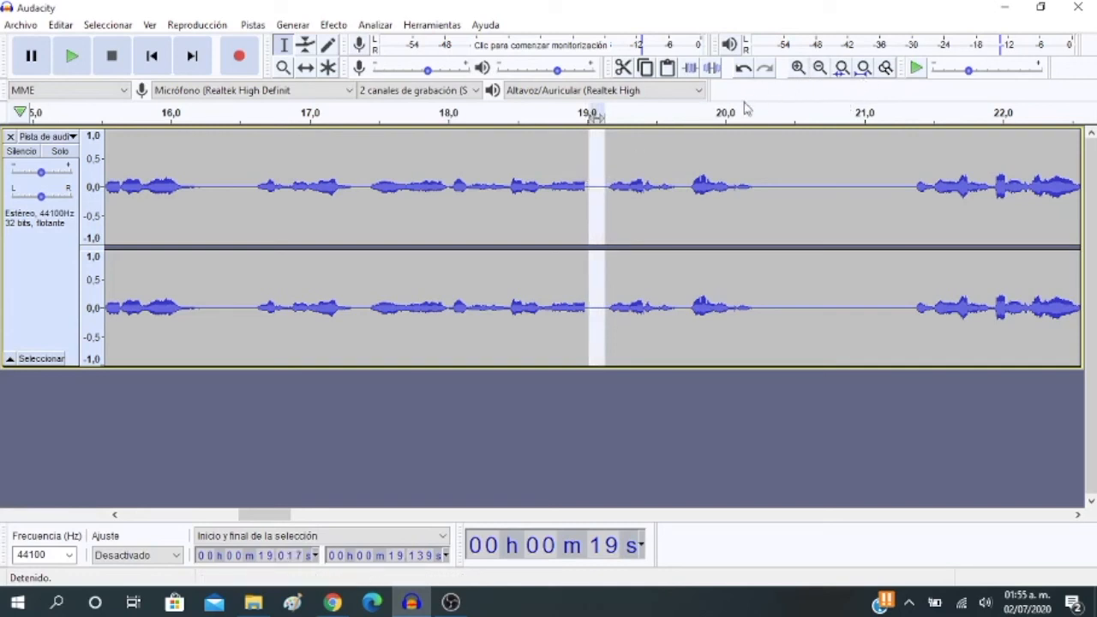
left_click(623, 69)
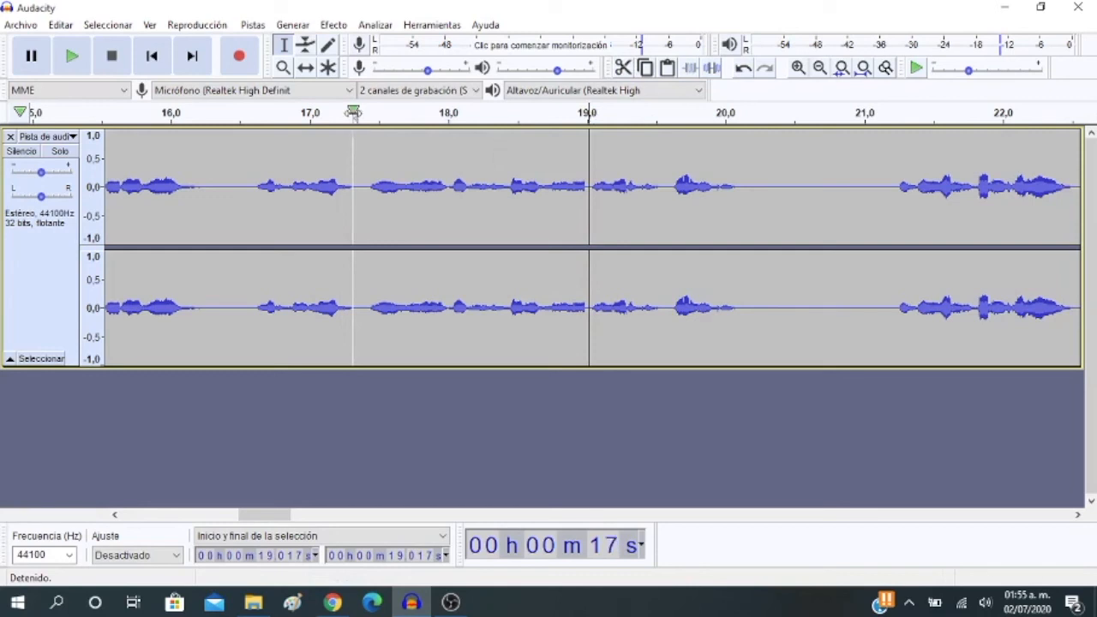
left_click(354, 118)
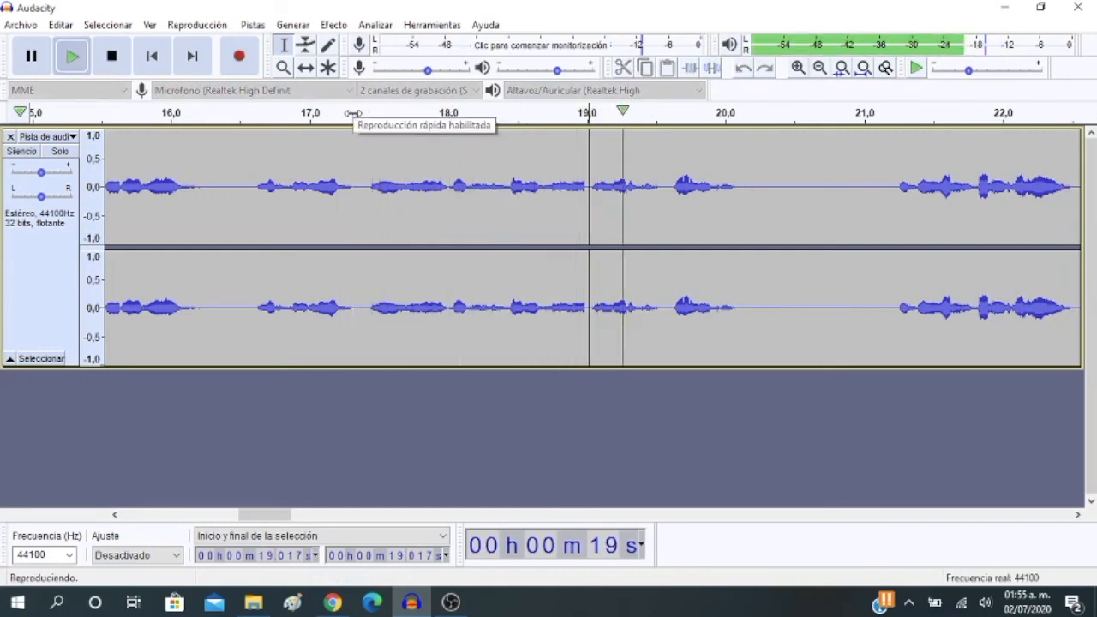
left_click(31, 56)
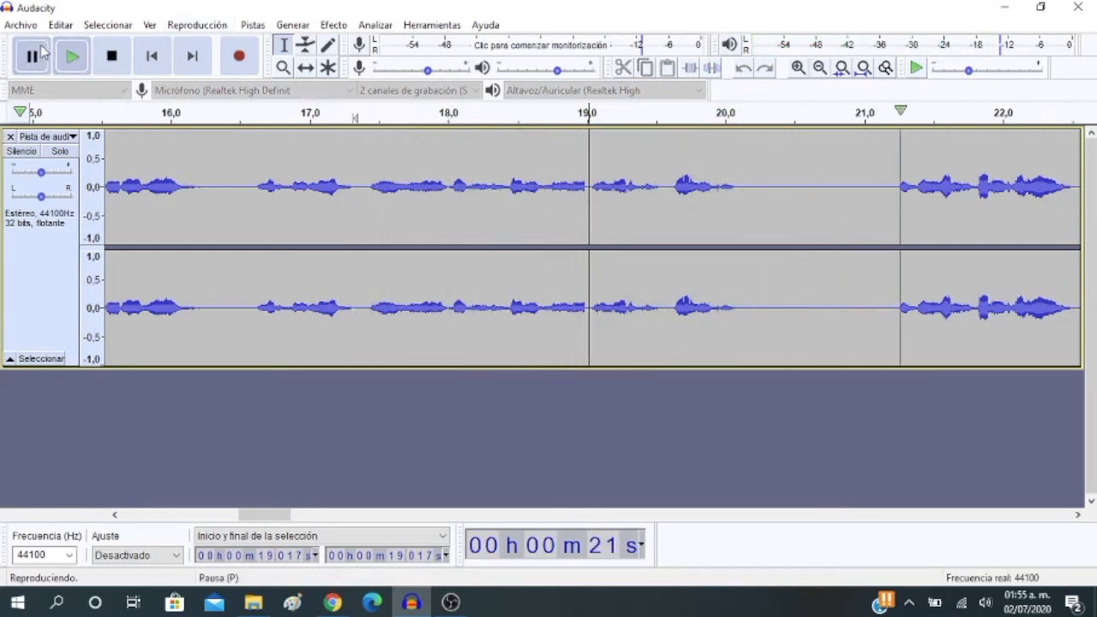
Cut the audio between about 18.96 and 18.99 seconds, and check it by playing from about 17.4 to 19.8 seconds
left_click(583, 184)
left_click_drag(582, 183, 581, 184)
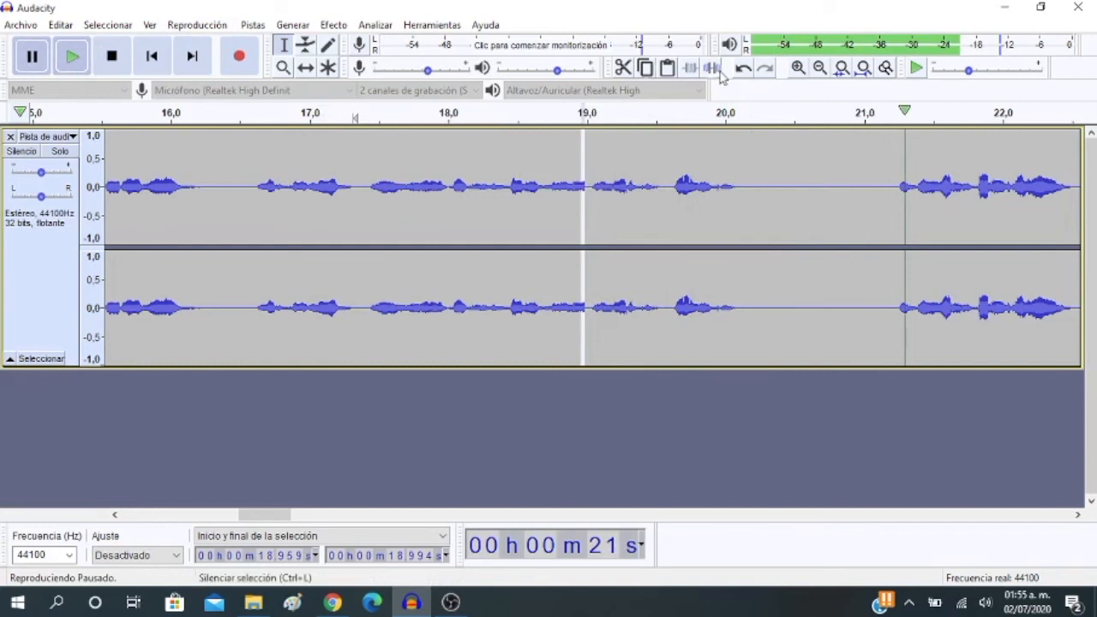
left_click(623, 68)
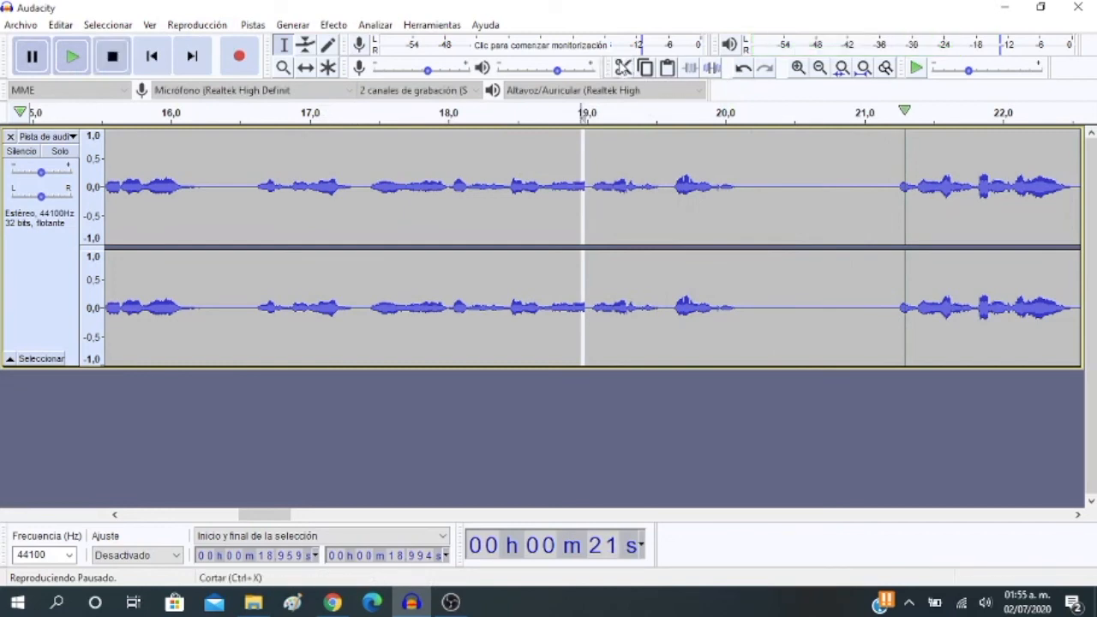
left_click(367, 112)
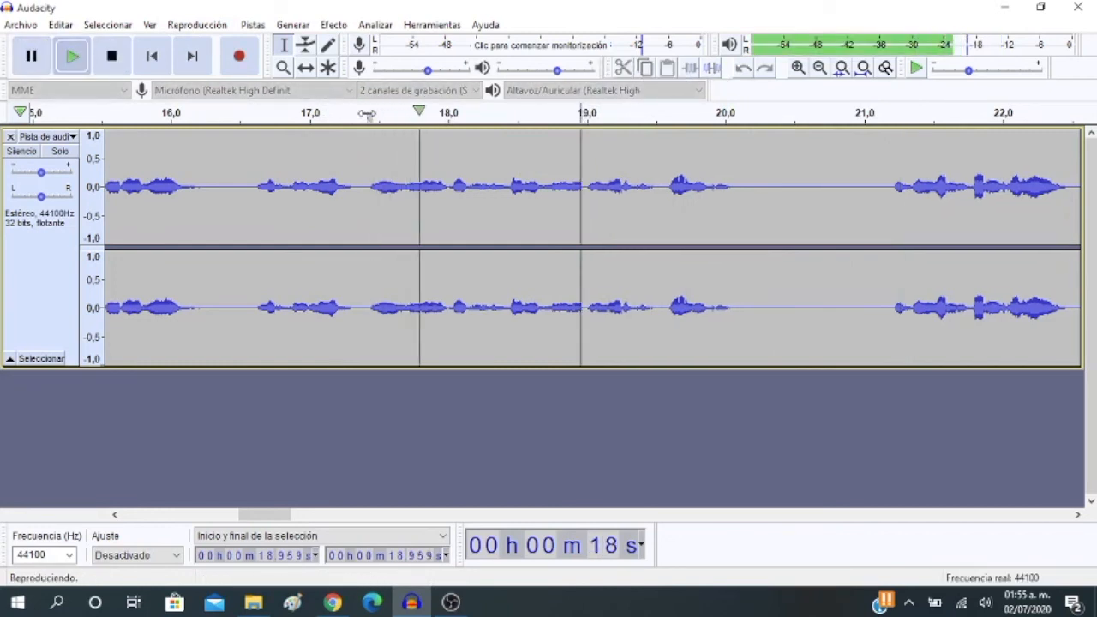
left_click(30, 56)
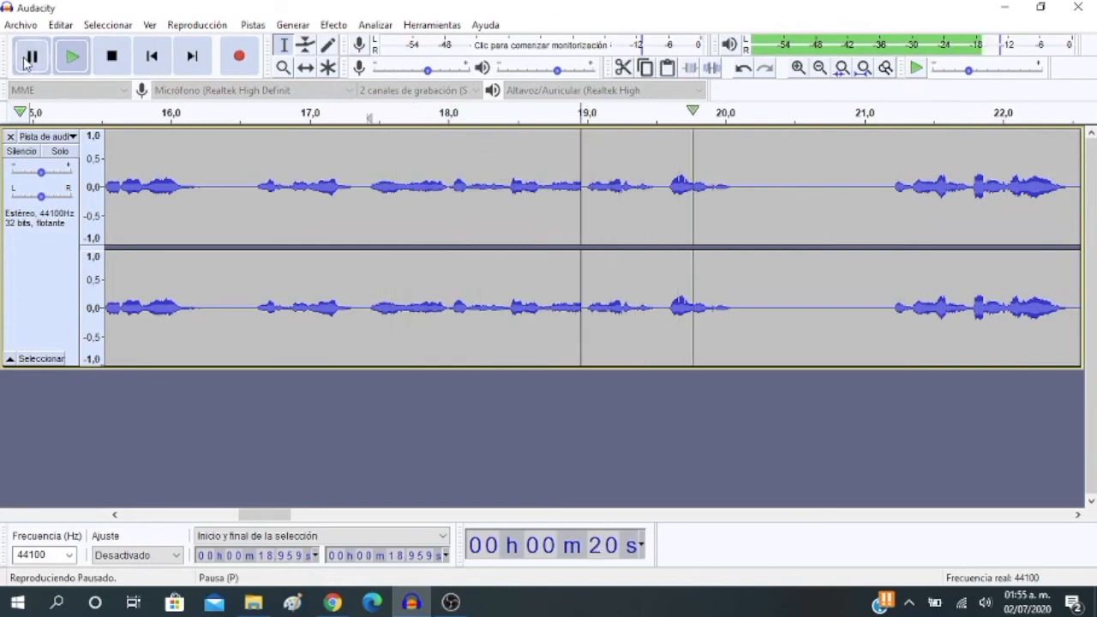
Cut the audio between about 18.91 and 18.99 seconds, and check it by playing twice from about 17.4 seconds
left_click_drag(584, 181, 580, 181)
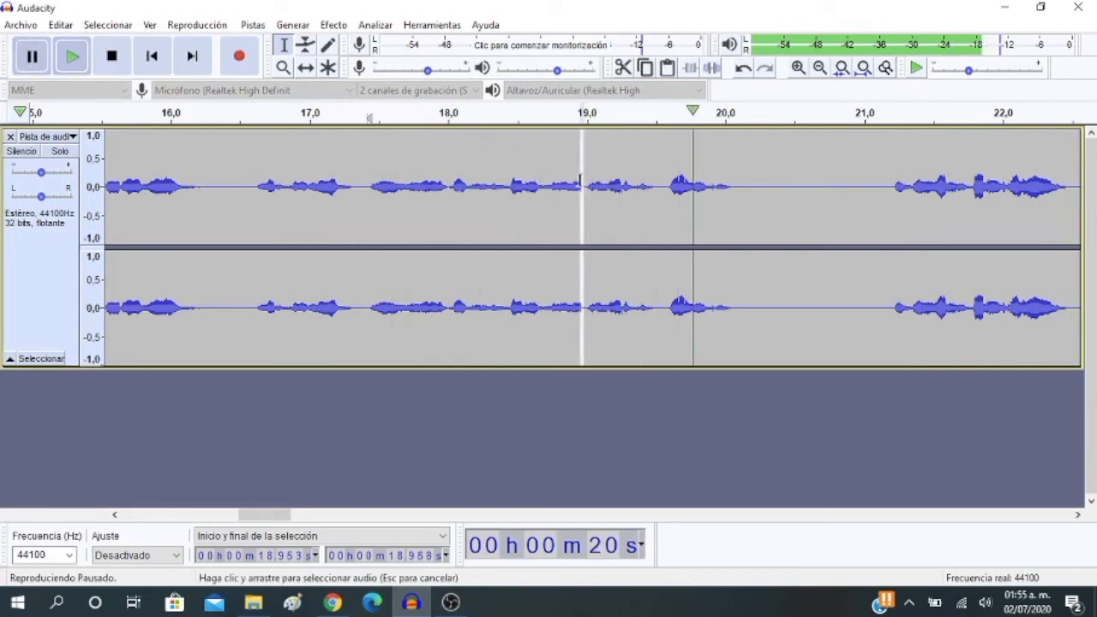
left_click_drag(576, 182, 573, 181)
left_click(623, 68)
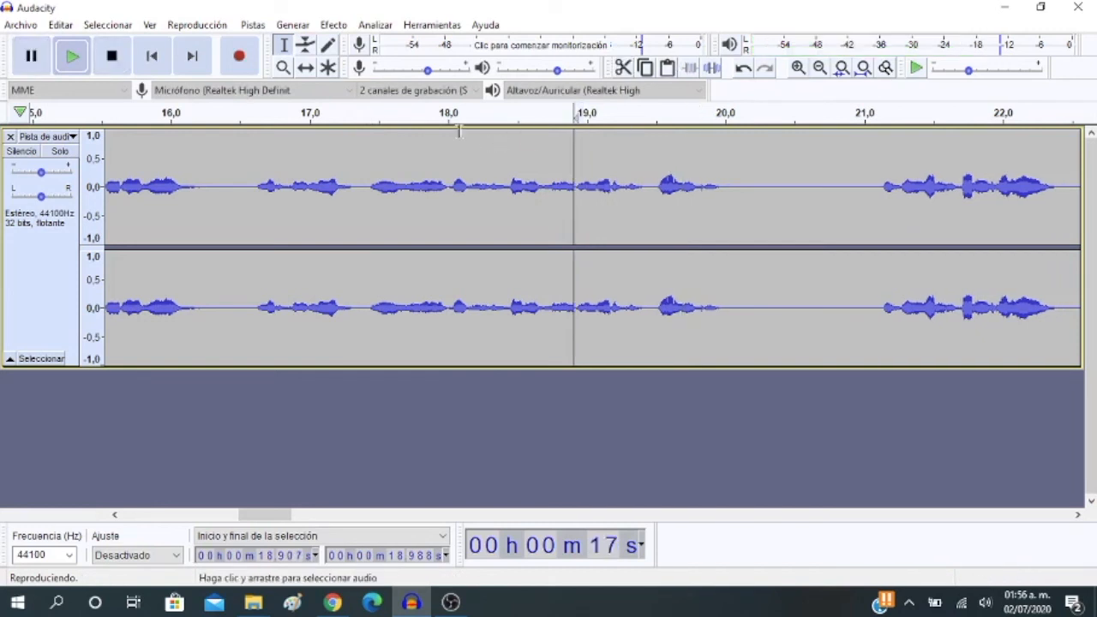
left_click(363, 125)
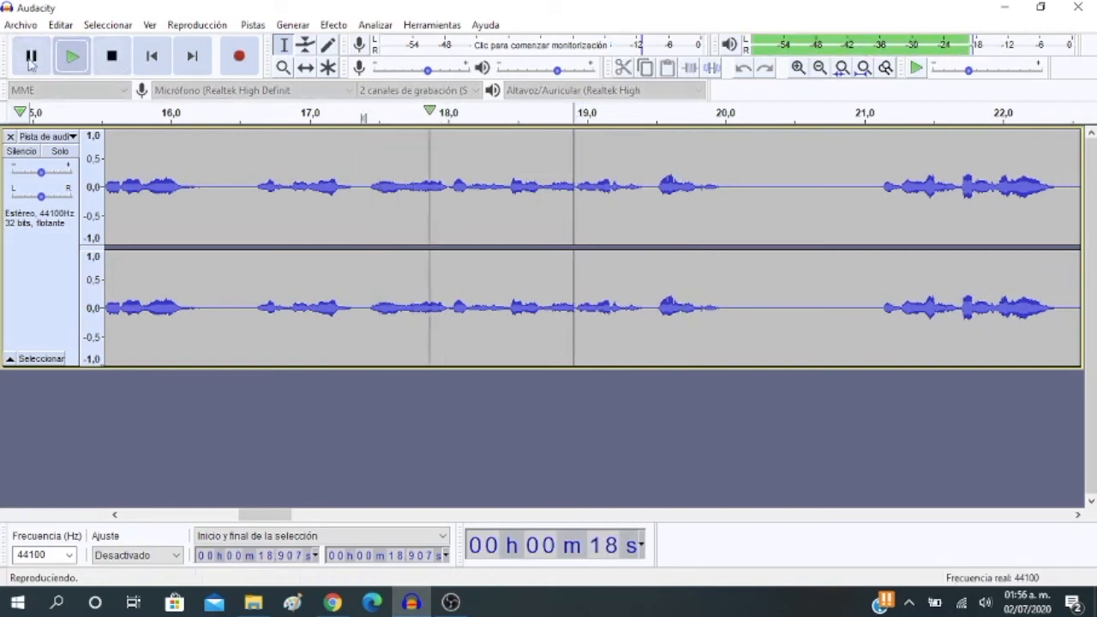
left_click(32, 56)
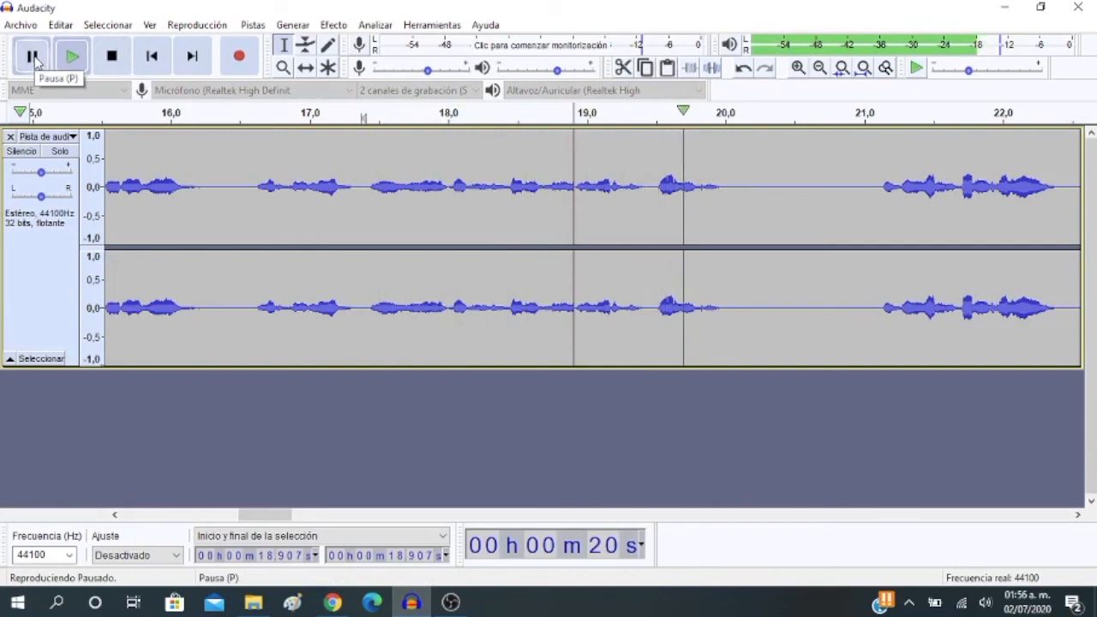
left_click(368, 113)
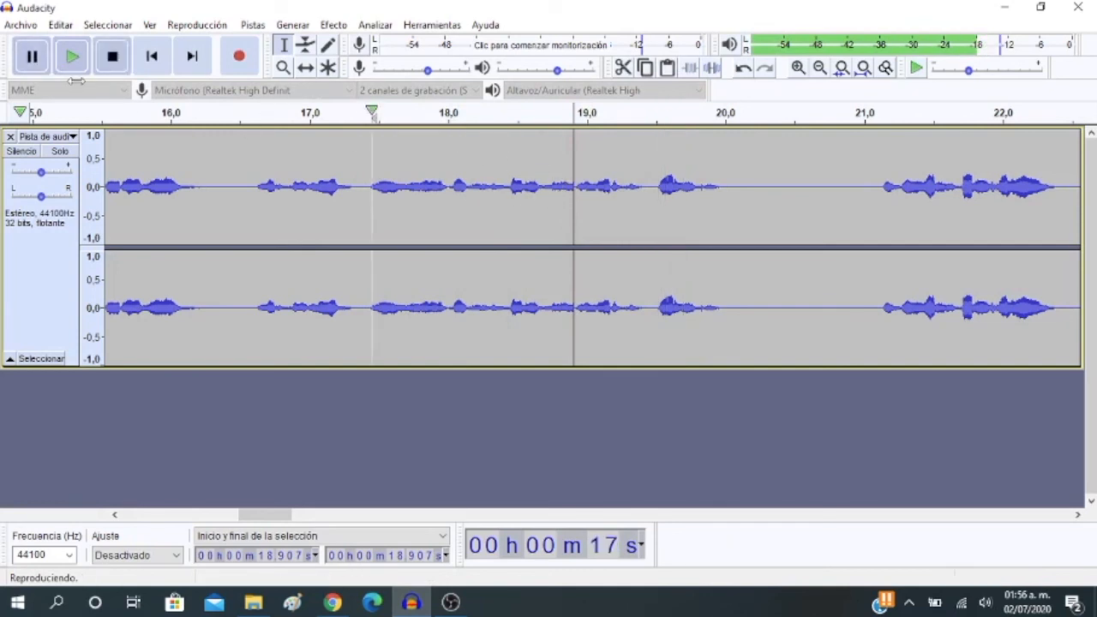
left_click(32, 57)
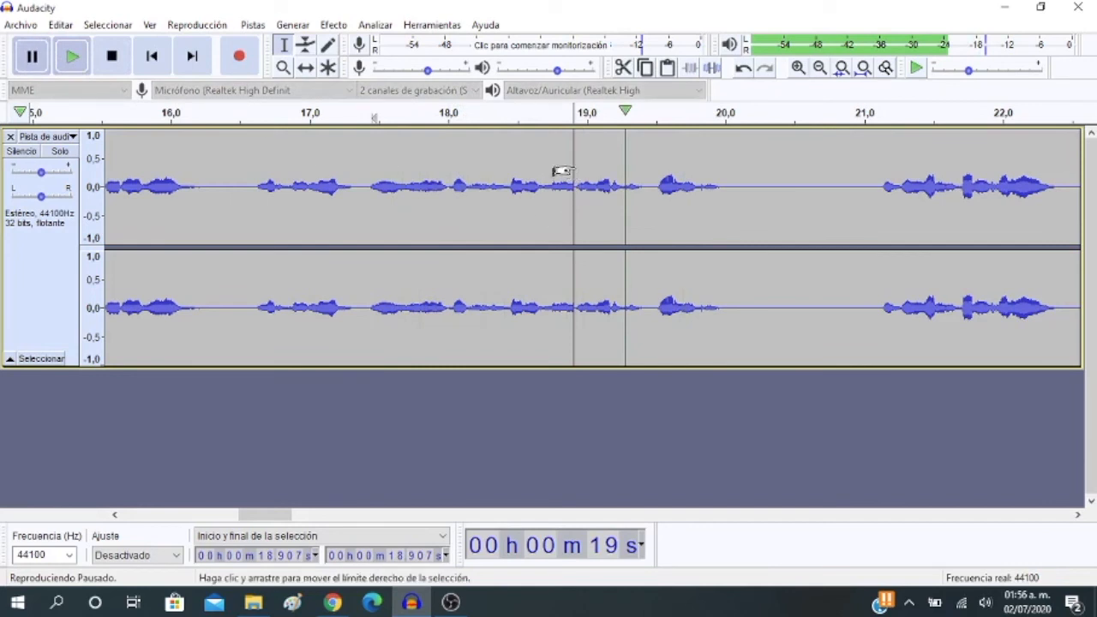
Cut the audio between about 18.66 and 18.91 seconds, and check it by playing from about 16.7 to 19.7 seconds
left_click_drag(558, 172, 529, 177)
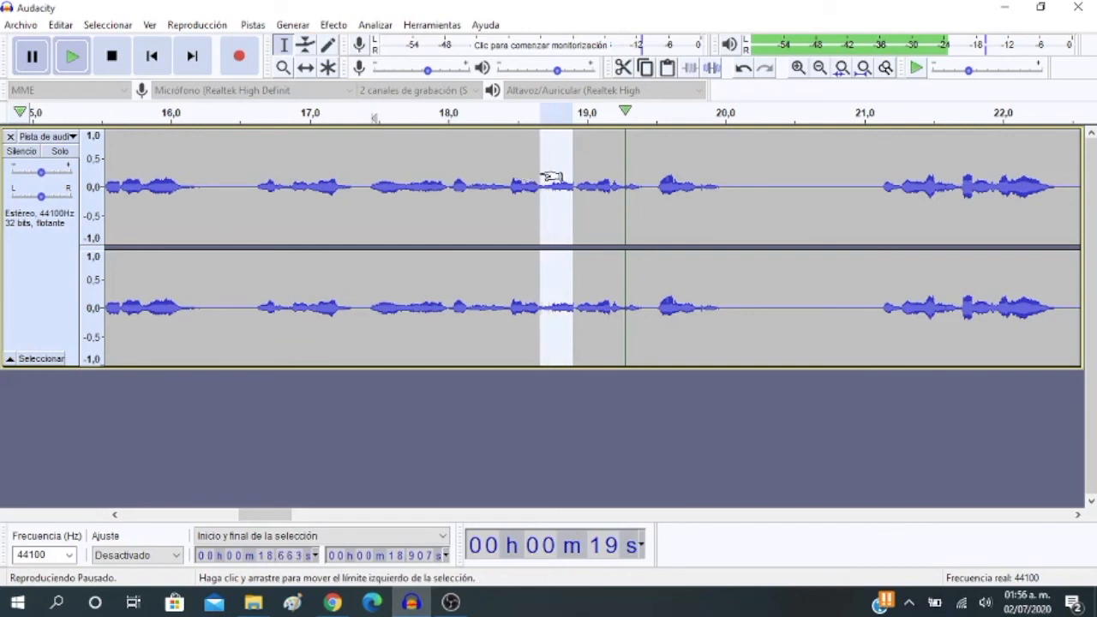
left_click(626, 69)
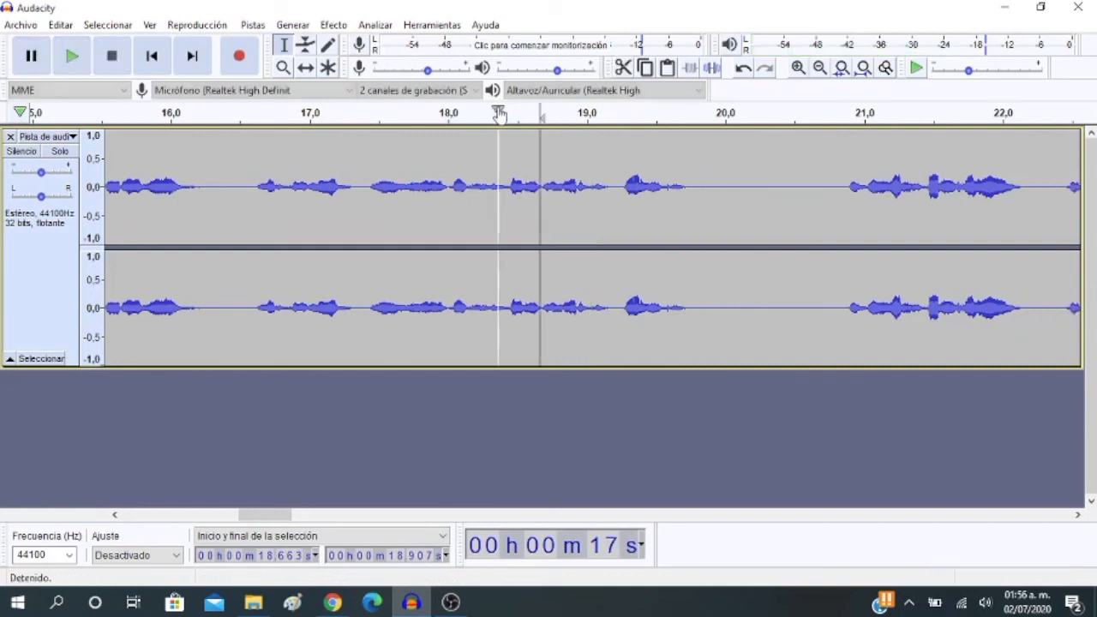
left_click(262, 114)
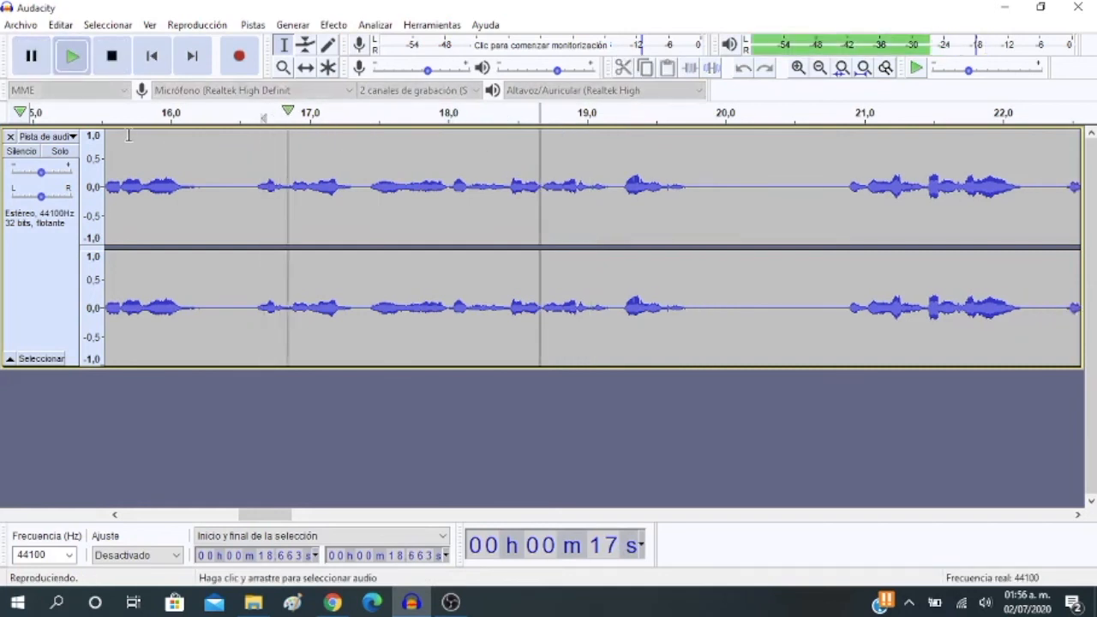
left_click(25, 64)
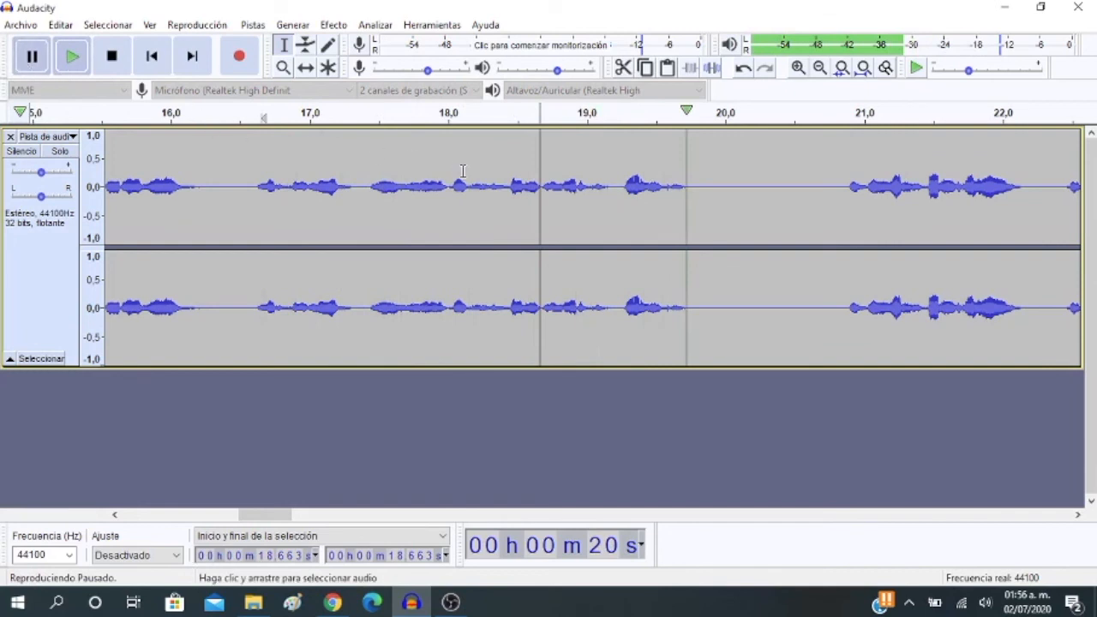
Cut the short gap between about 18.645 and 18.663 seconds, and check it by playing from about 18 to 19.8 seconds
left_click(798, 68)
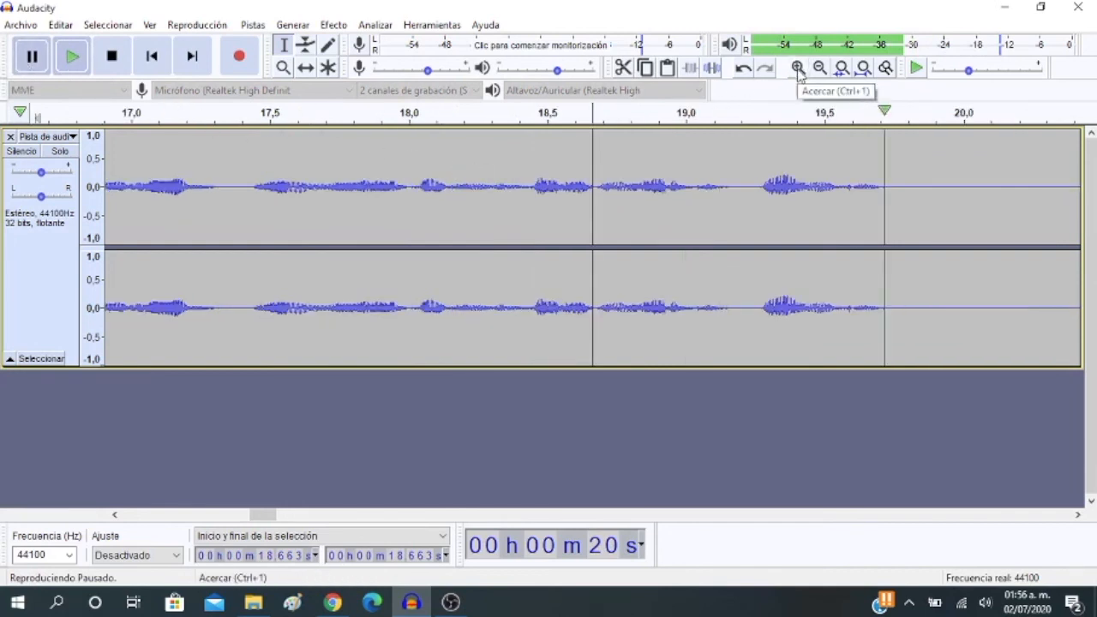
left_click(798, 68)
left_click(798, 68)
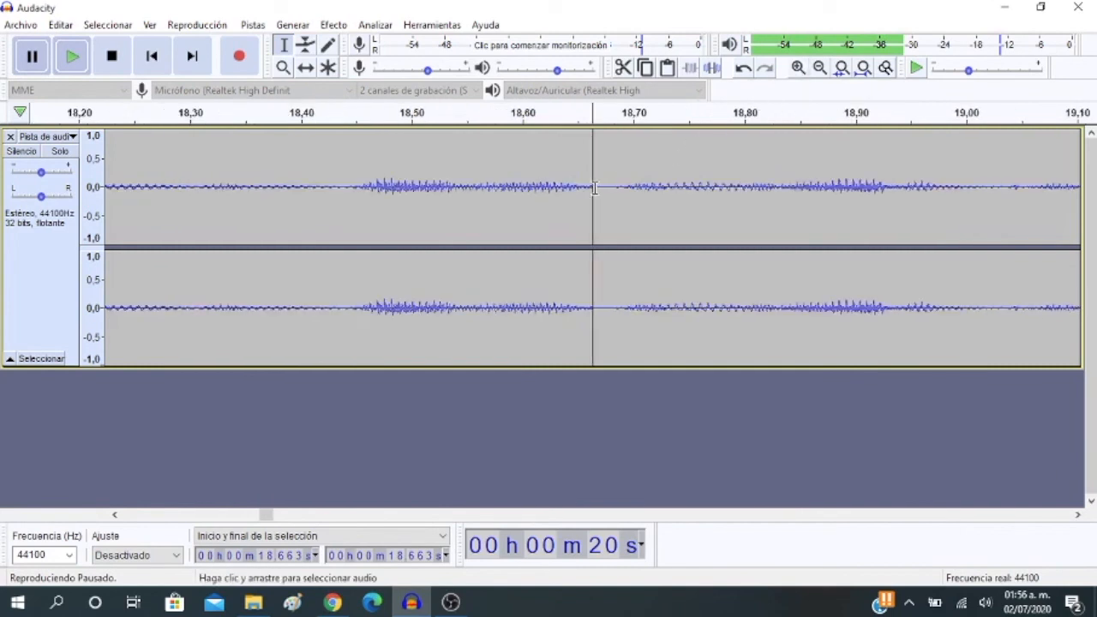
left_click_drag(576, 176, 570, 176)
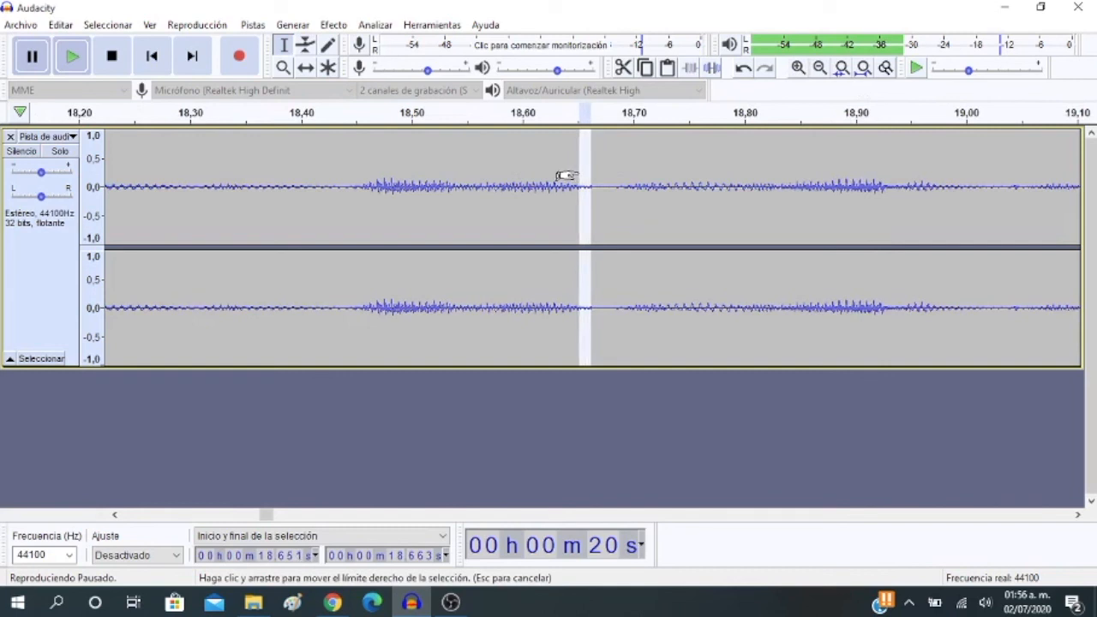
left_click_drag(562, 175, 558, 177)
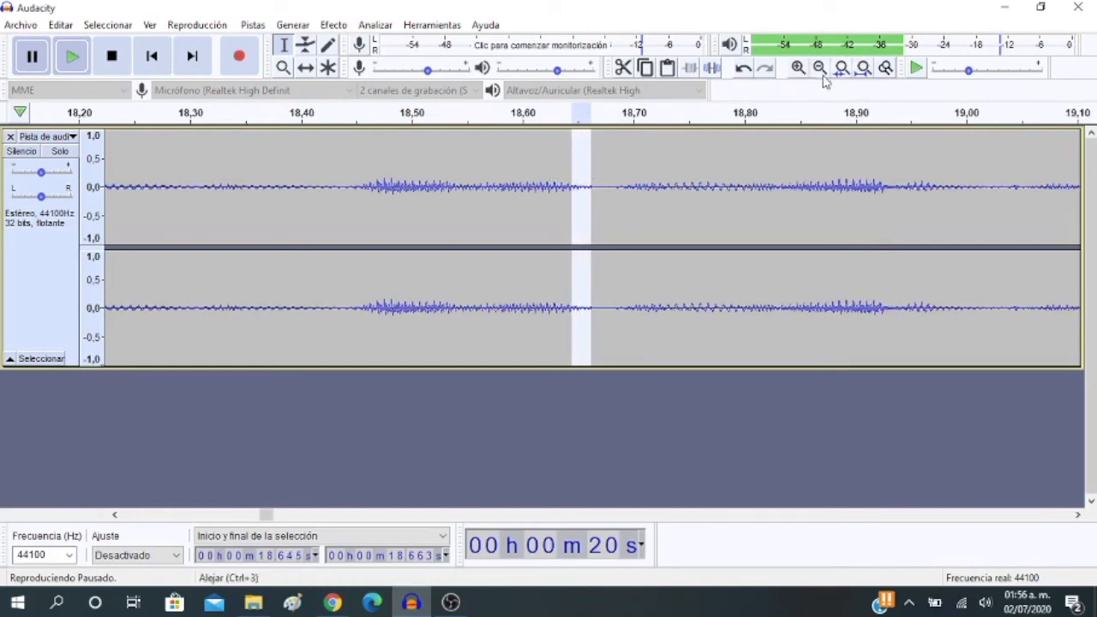
left_click(623, 69)
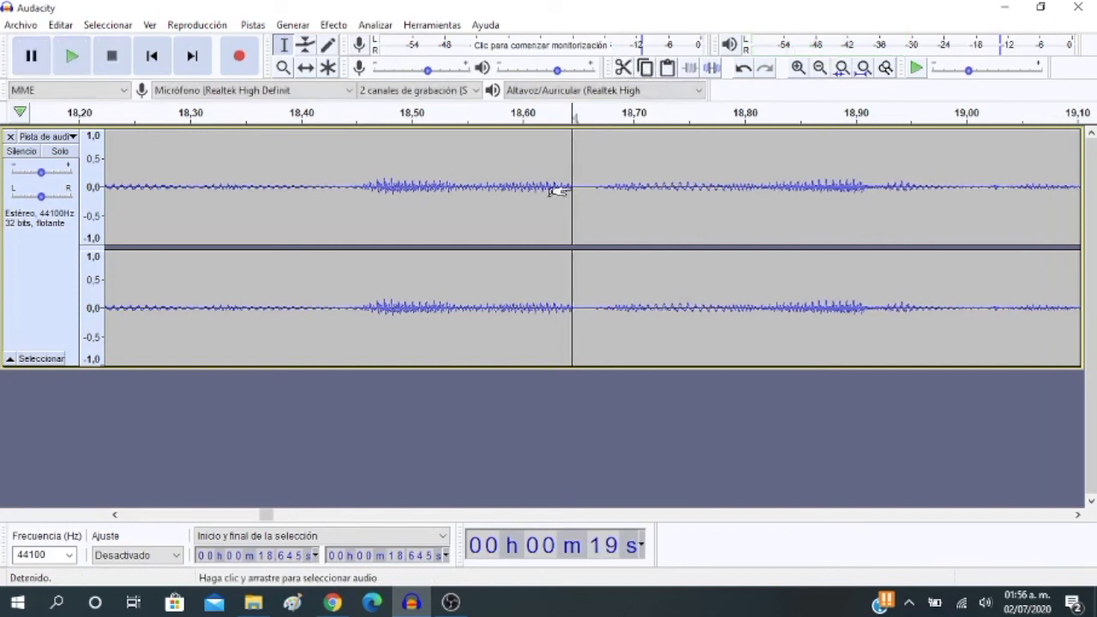
left_click(819, 68)
left_click(818, 68)
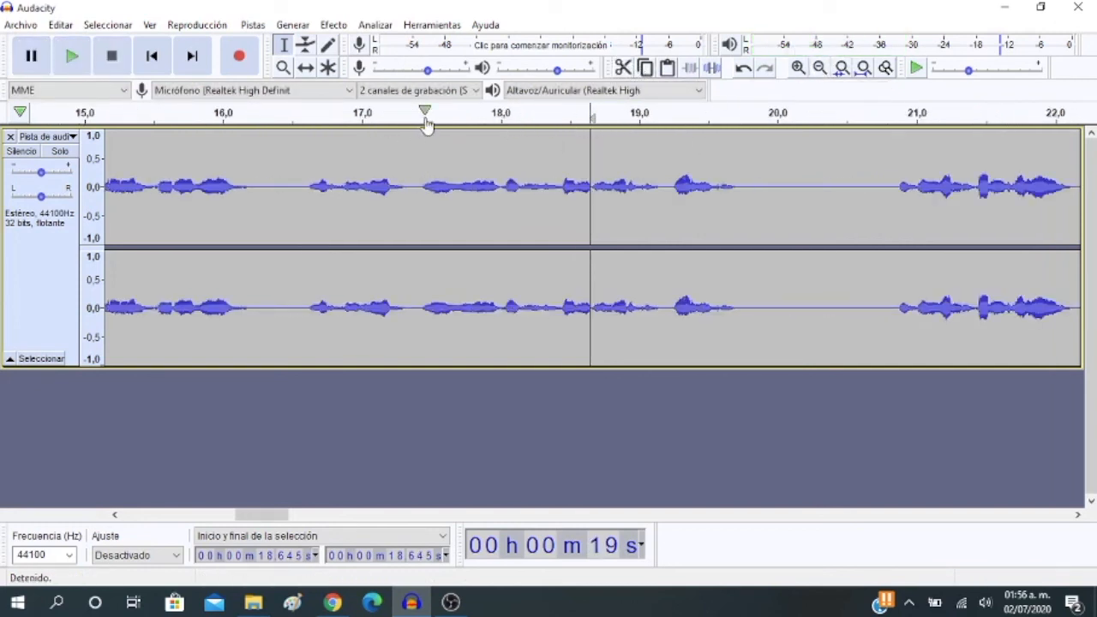
left_click(495, 116)
left_click(30, 56)
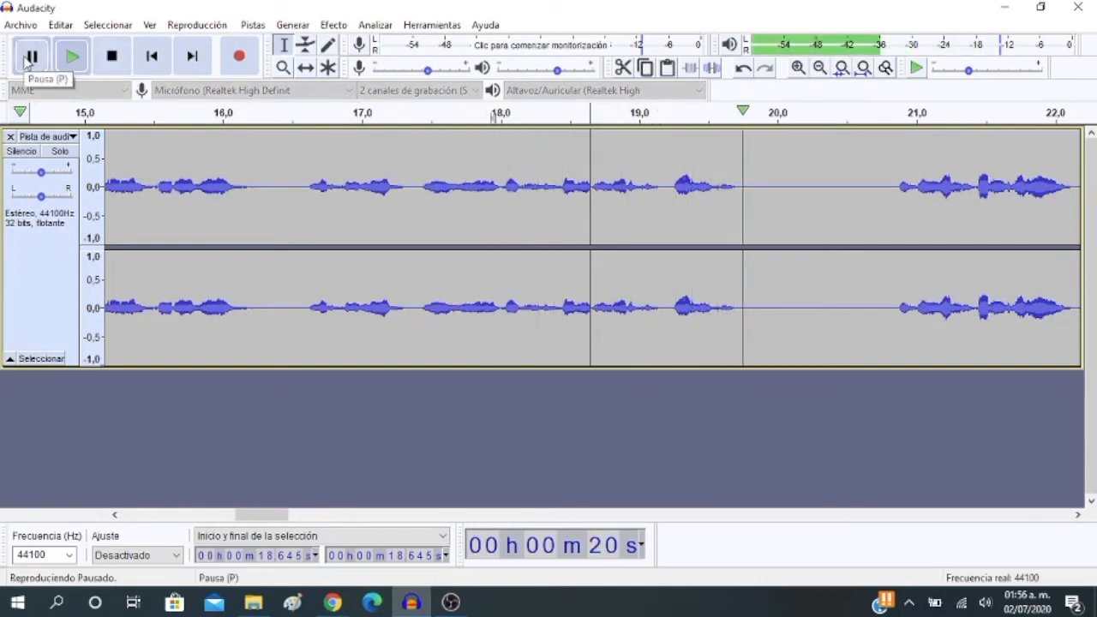
Cut the sliver of audio between about 18.625 and 18.645 seconds
left_click(818, 69)
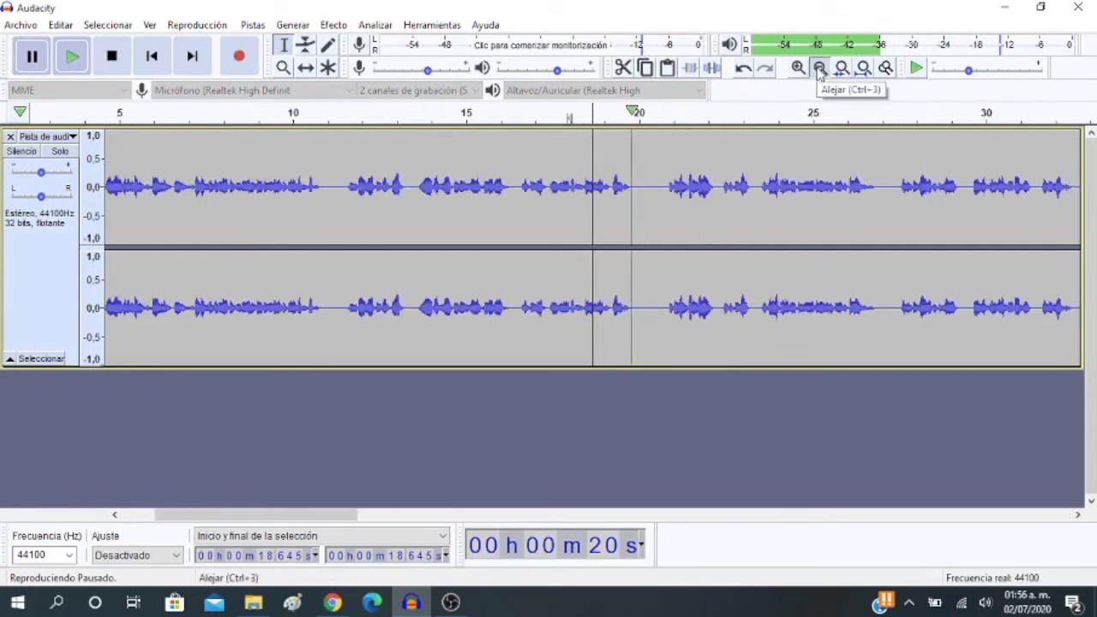
left_click(818, 69)
left_click(819, 69)
left_click(798, 68)
left_click(798, 68)
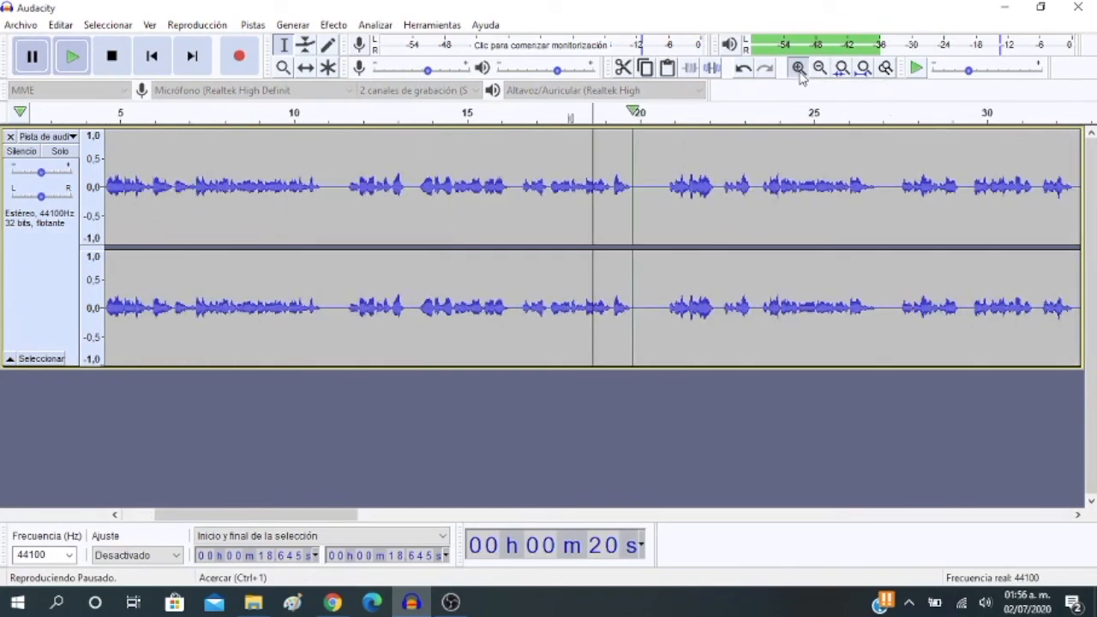
left_click(798, 69)
left_click(798, 69)
left_click(798, 68)
left_click(798, 68)
left_click(798, 69)
left_click(799, 68)
left_click(798, 69)
left_click(798, 68)
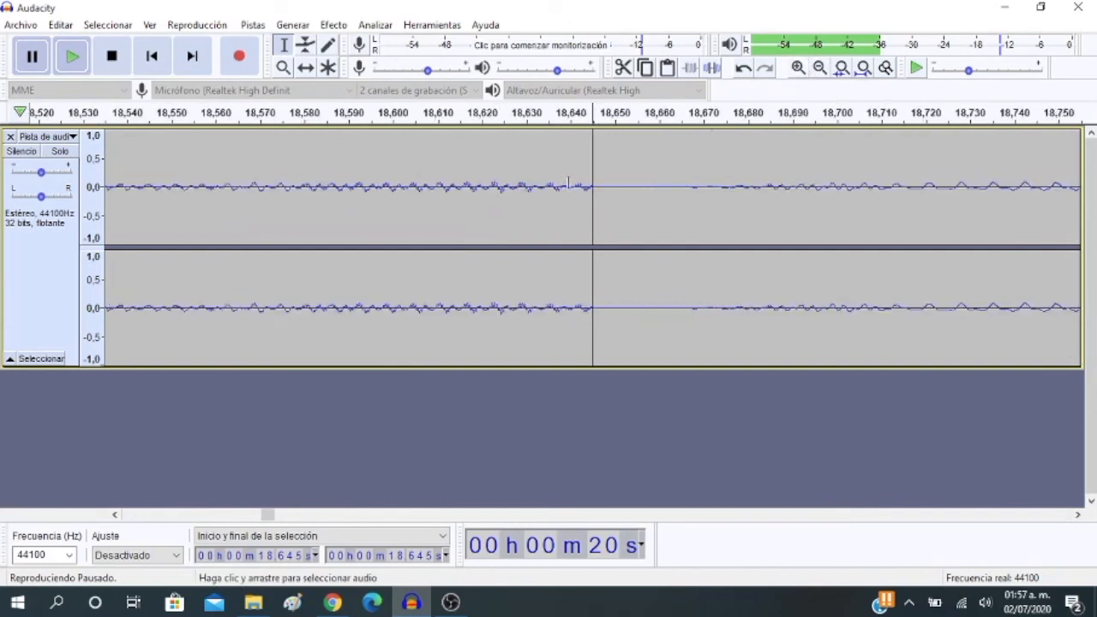
left_click_drag(591, 173, 505, 183)
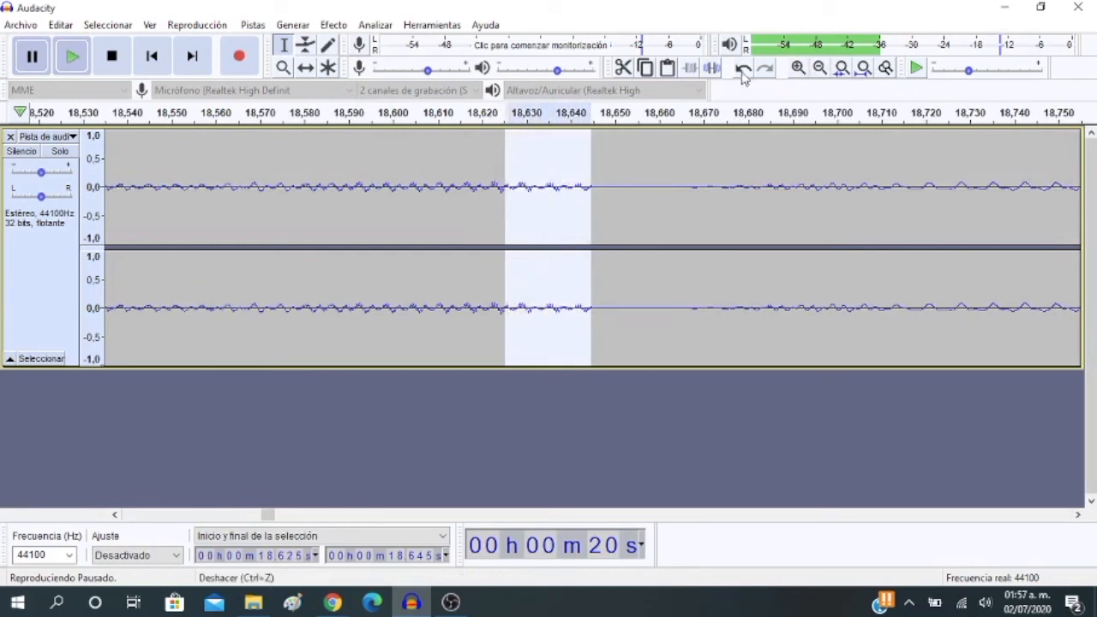
left_click(823, 73)
left_click(824, 73)
left_click(824, 74)
left_click(824, 74)
left_click(823, 74)
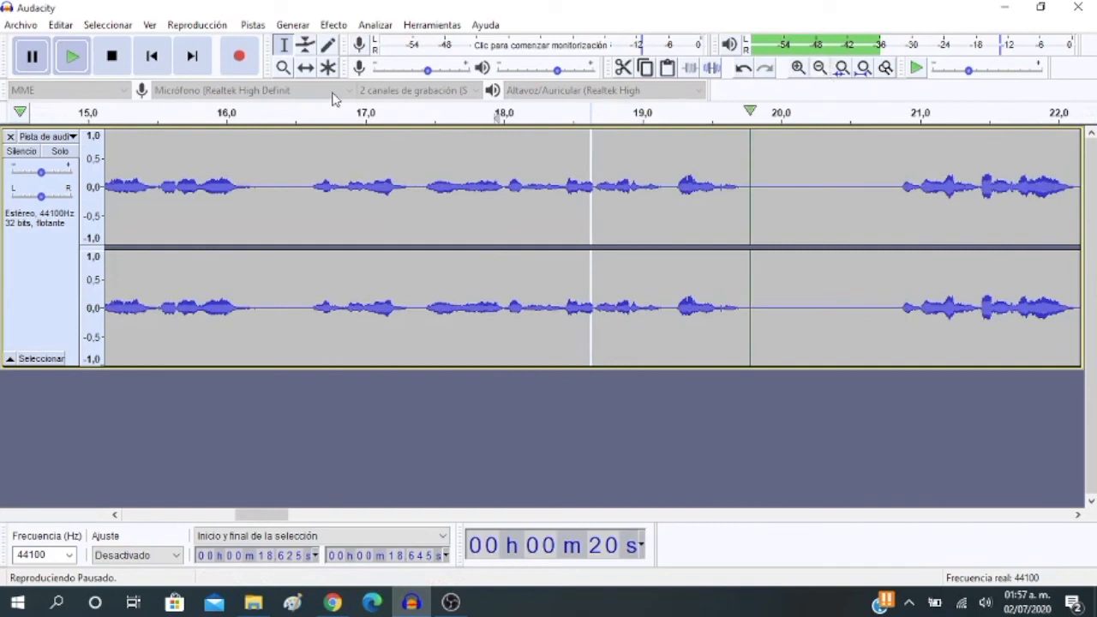
left_click(621, 68)
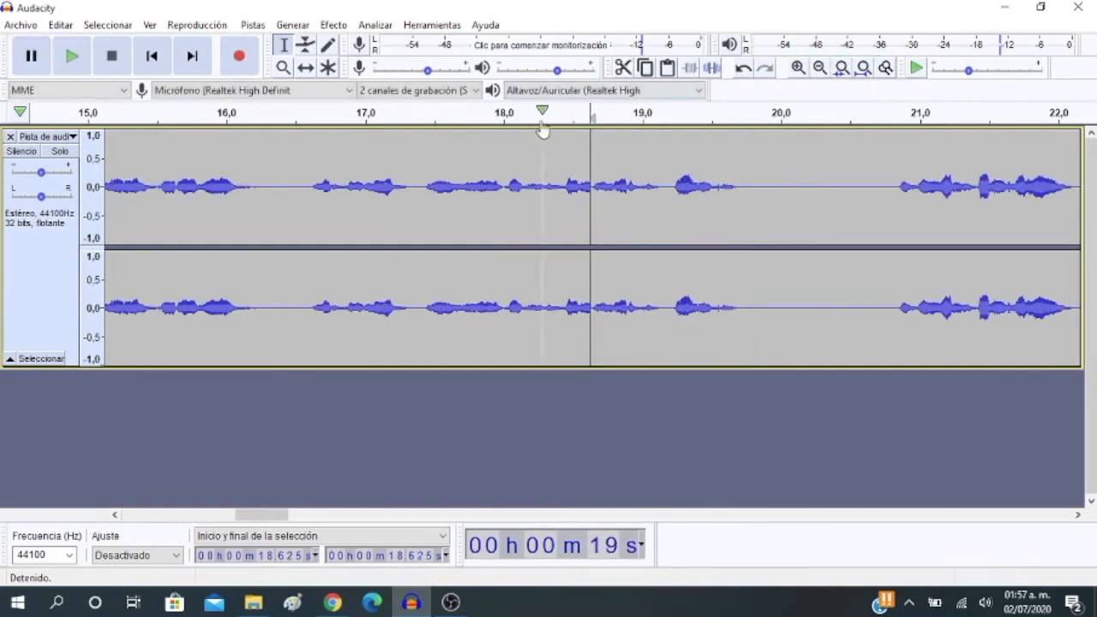
Play from about 17.7 to 19.5 seconds, and replay from about 17.4 seconds, pausing at about 20 seconds
left_click(460, 120)
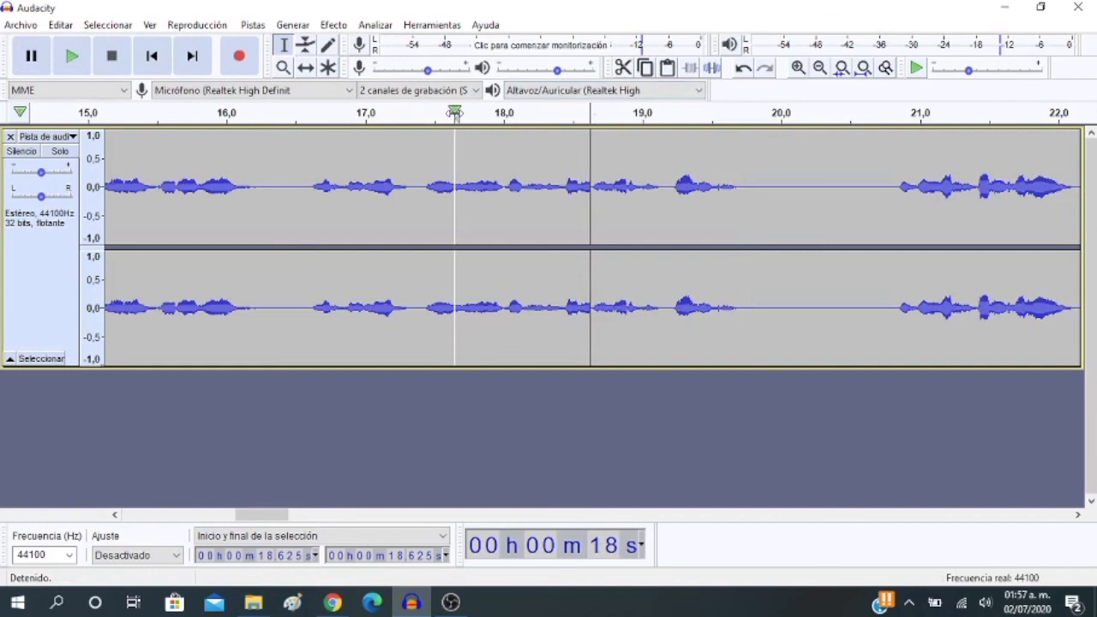
left_click(24, 59)
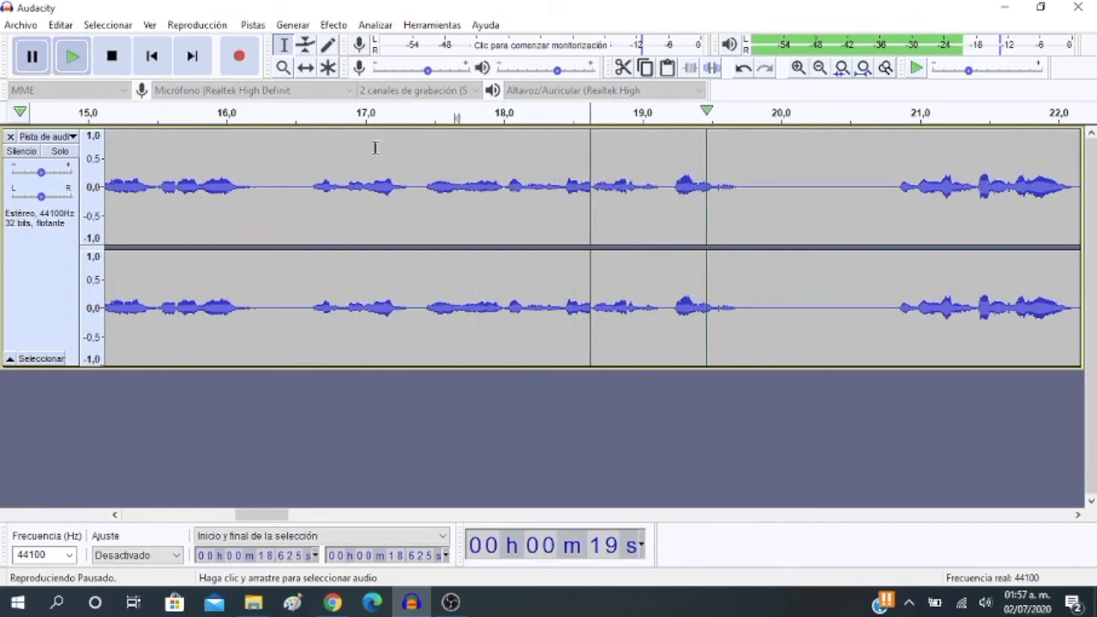
left_click(417, 116)
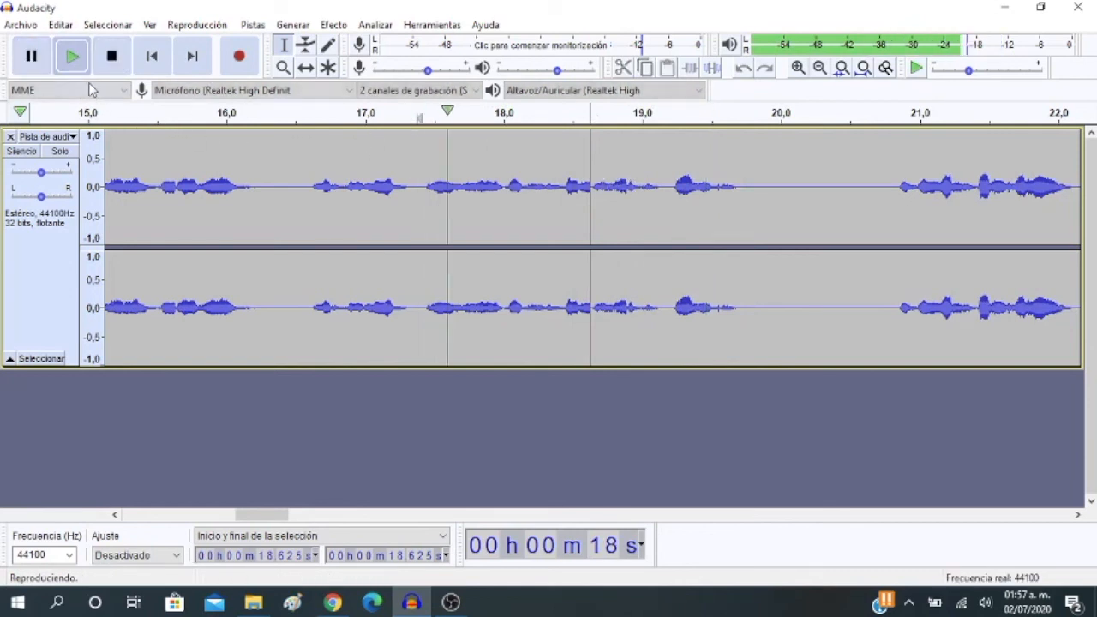
left_click(39, 57)
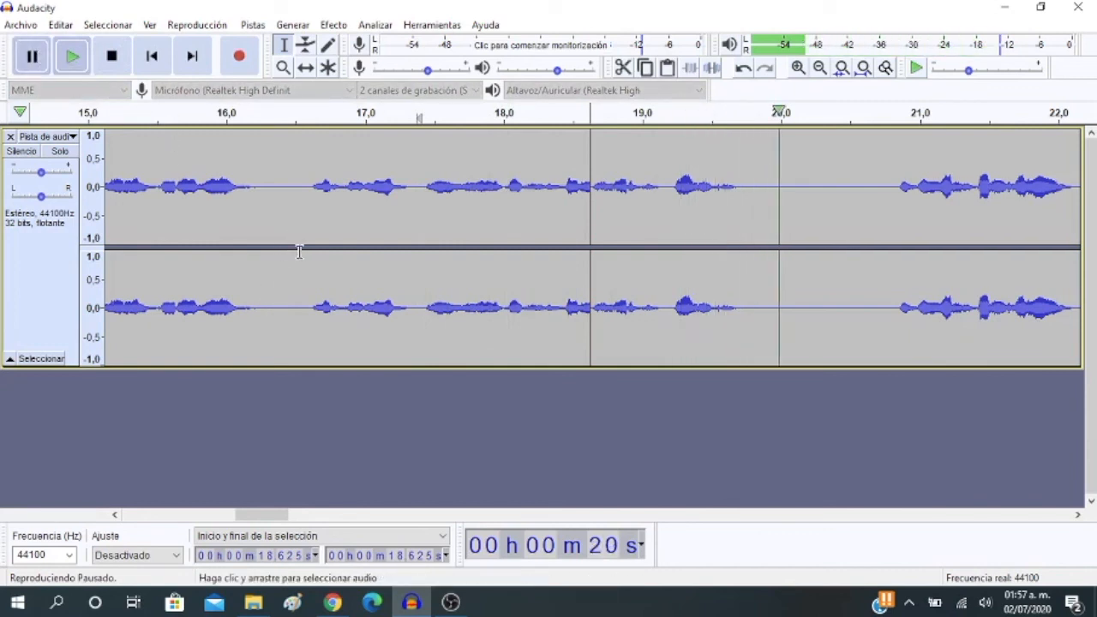
Delete the silence between about 19.9 and 20.7 seconds, and the one between about 10.9 and 11.4 seconds
left_click(818, 70)
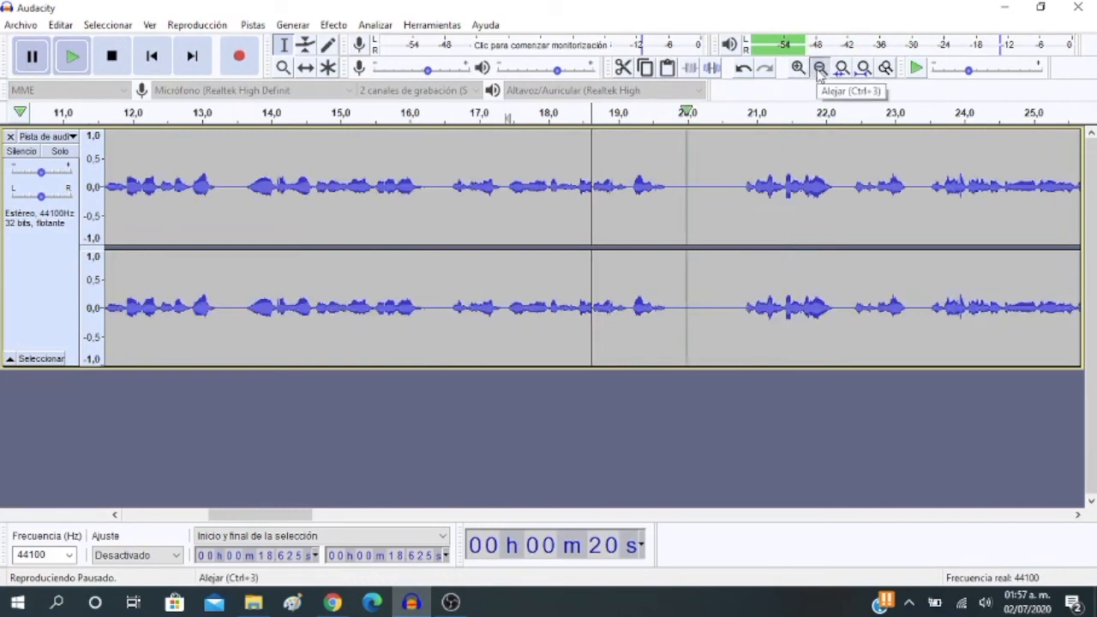
left_click(819, 69)
left_click_drag(664, 187, 637, 188)
key("Delete")
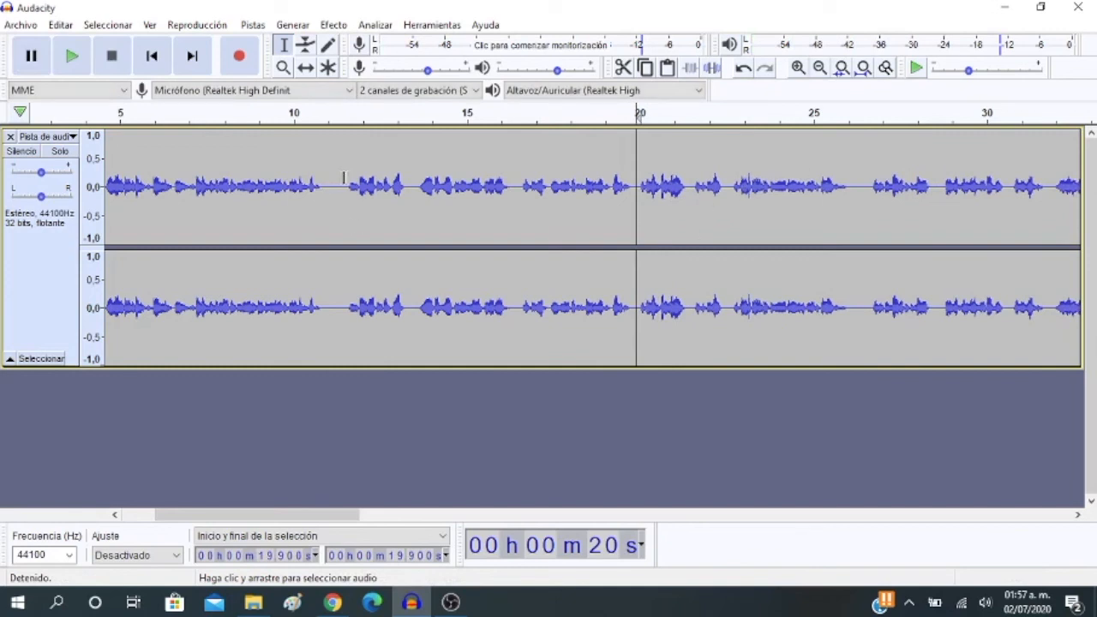
left_click_drag(344, 187, 325, 187)
key("Delete")
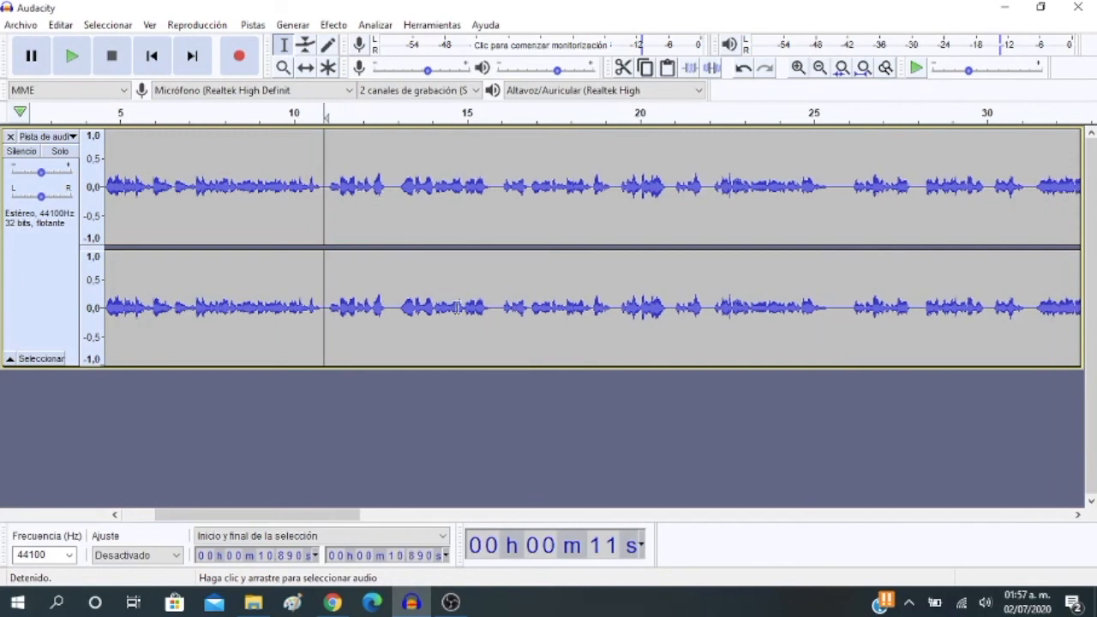
left_click_drag(330, 515, 296, 515)
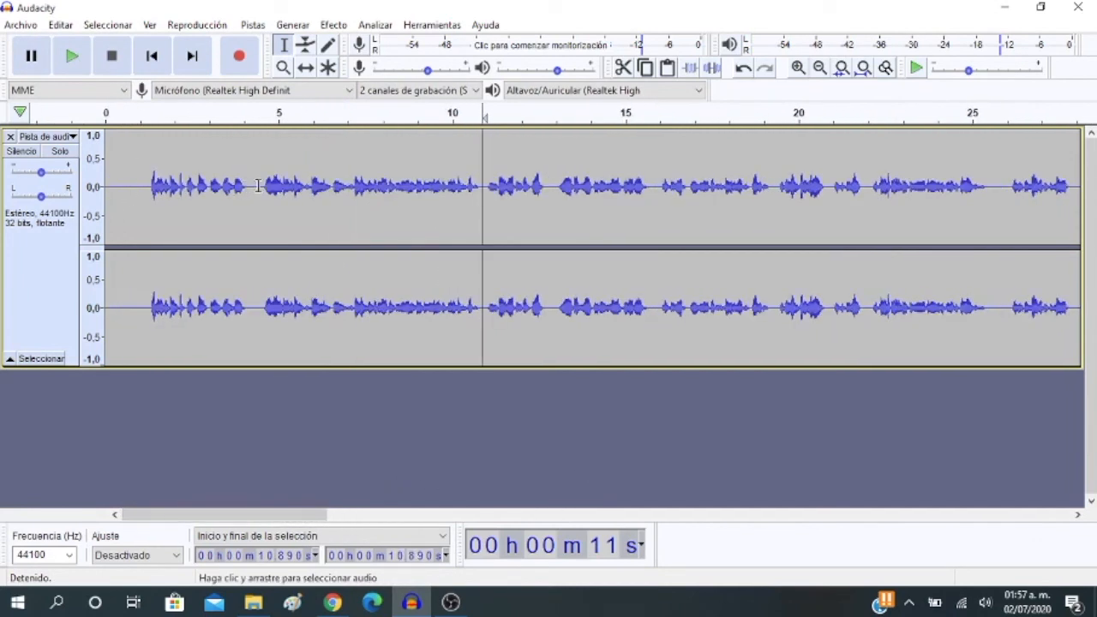
Delete the silences between about 4.2 and 4.5 seconds and 12.3 and 12.6 seconds, and shorten the pause at about 15 seconds
left_click_drag(262, 185, 249, 185)
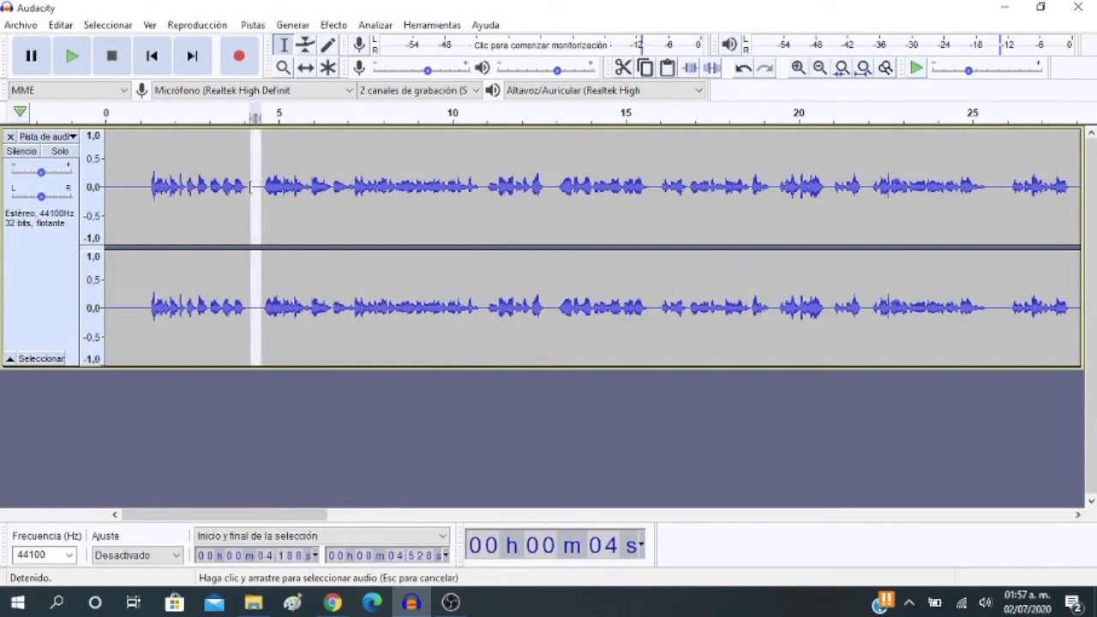
key("Delete")
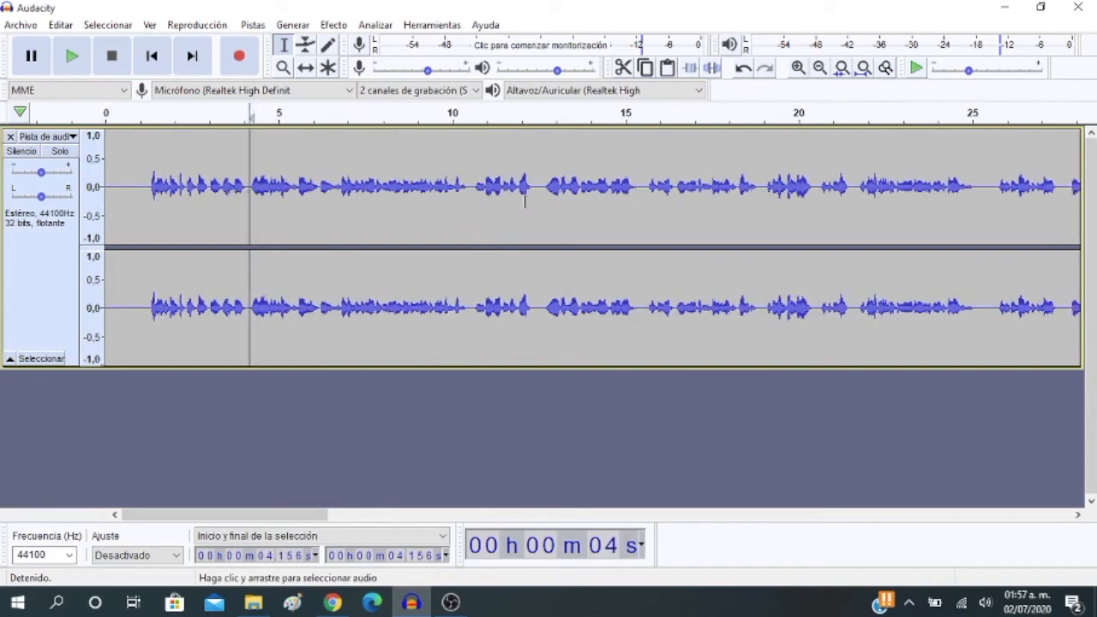
left_click_drag(543, 184, 532, 193)
key("Delete")
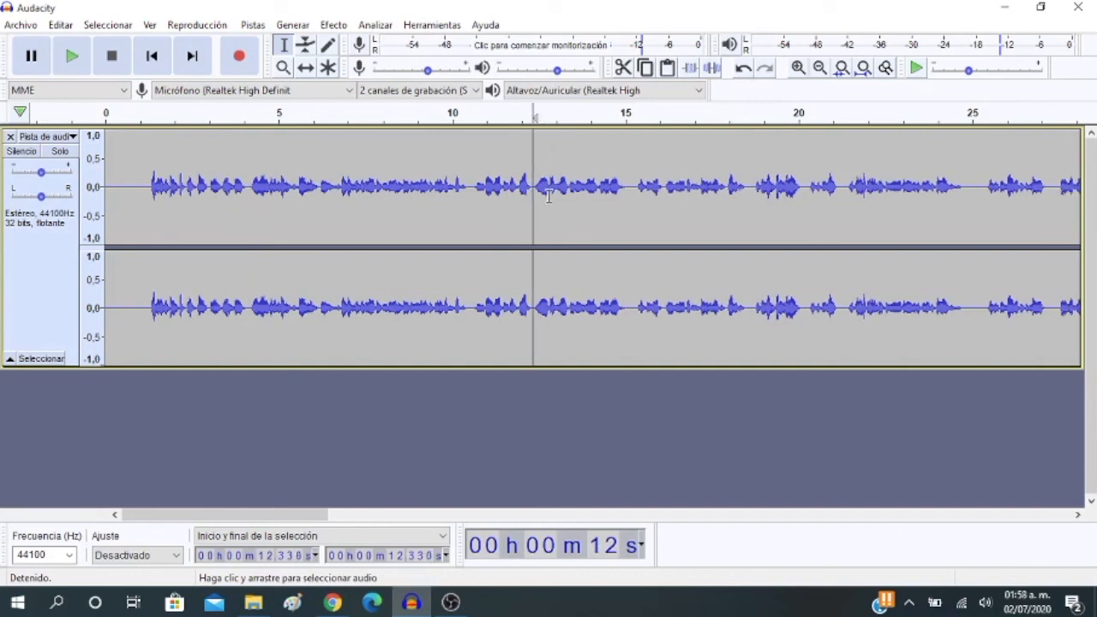
left_click(626, 186)
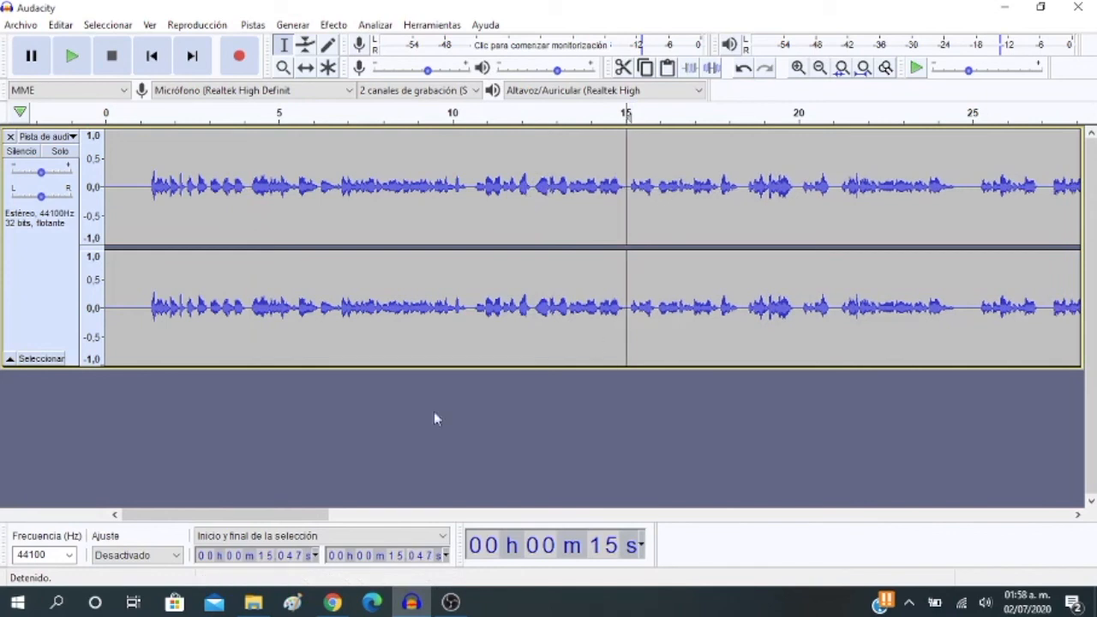
Shorten the pause at about 21 seconds and delete the silence between about 24.45 and 25 seconds
left_click_drag(214, 515, 301, 515)
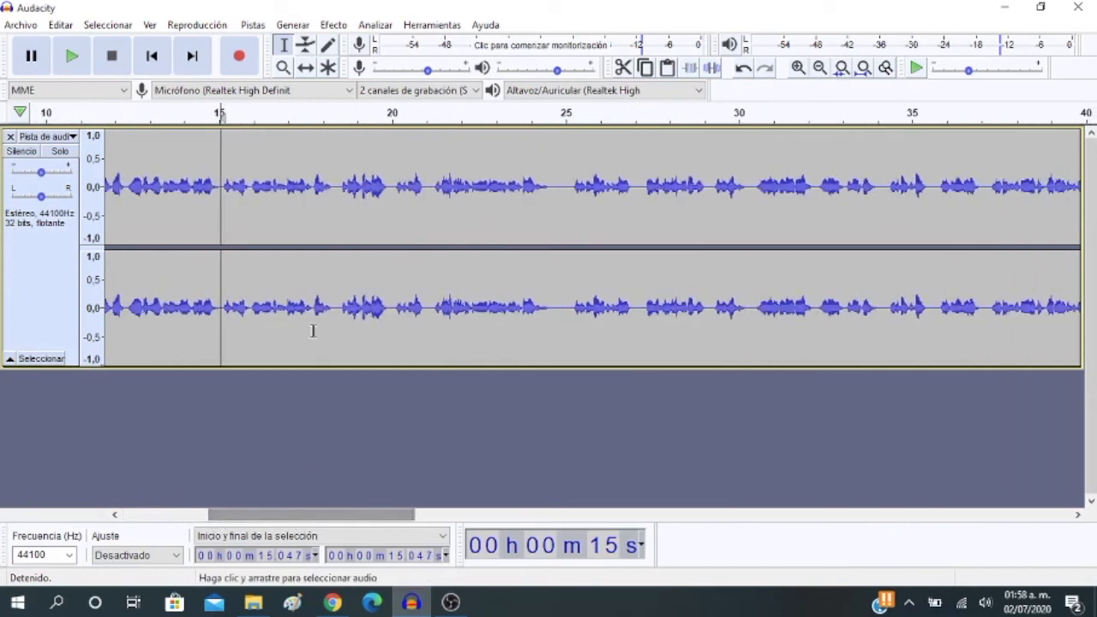
left_click(428, 186)
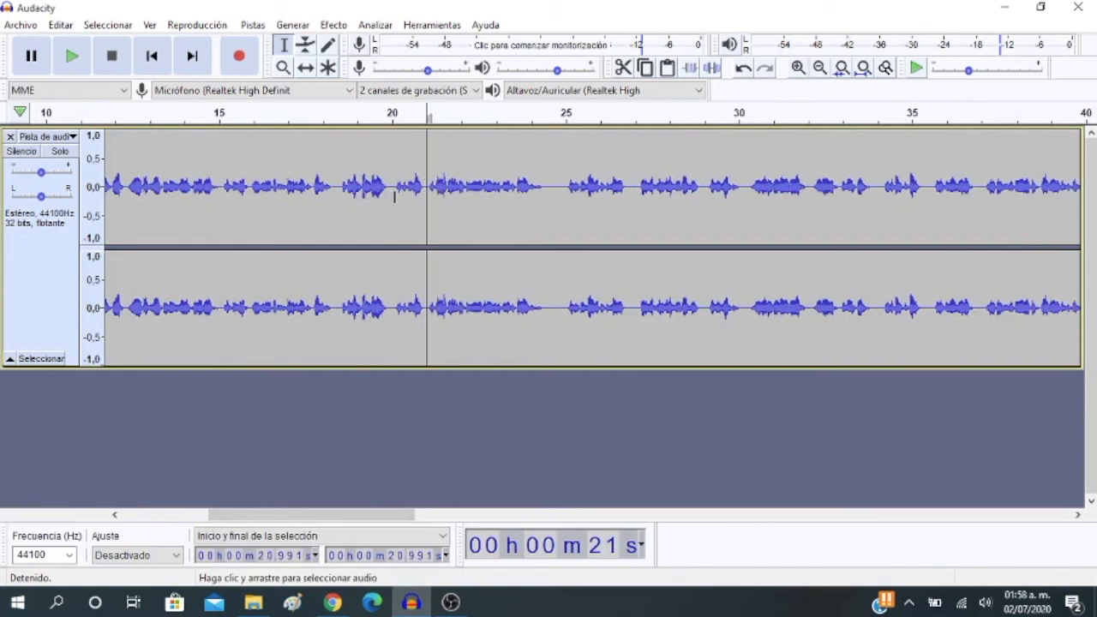
left_click_drag(566, 187, 547, 188)
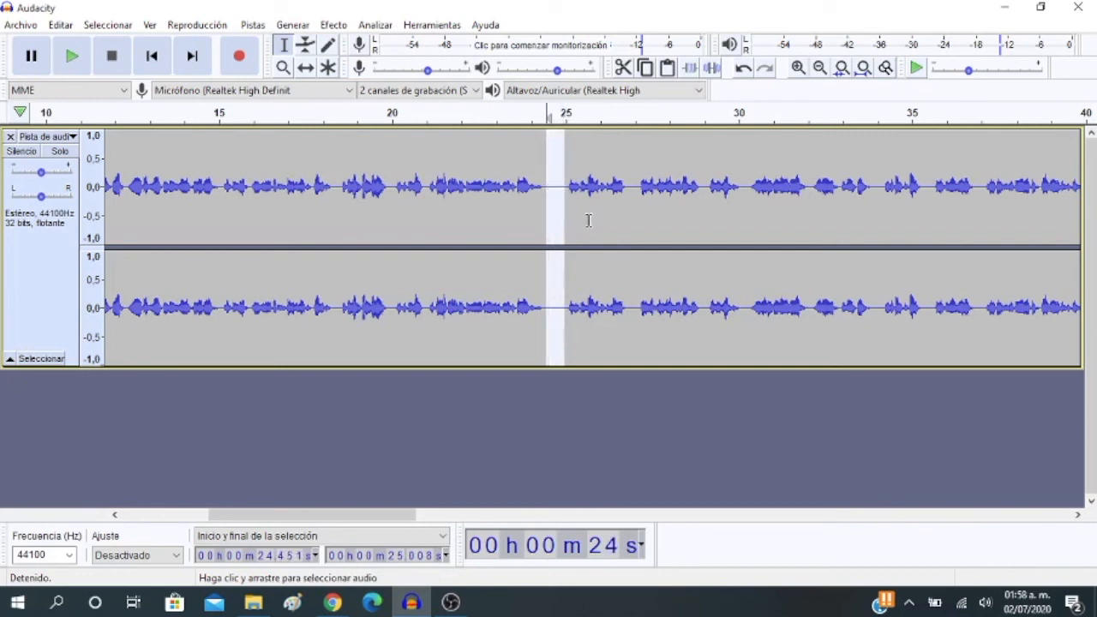
key("Delete")
Delete the silence between about 26.26 and 26.54 seconds, and the one between about 33.1 and 33.3 seconds
left_click_drag(618, 186, 609, 187)
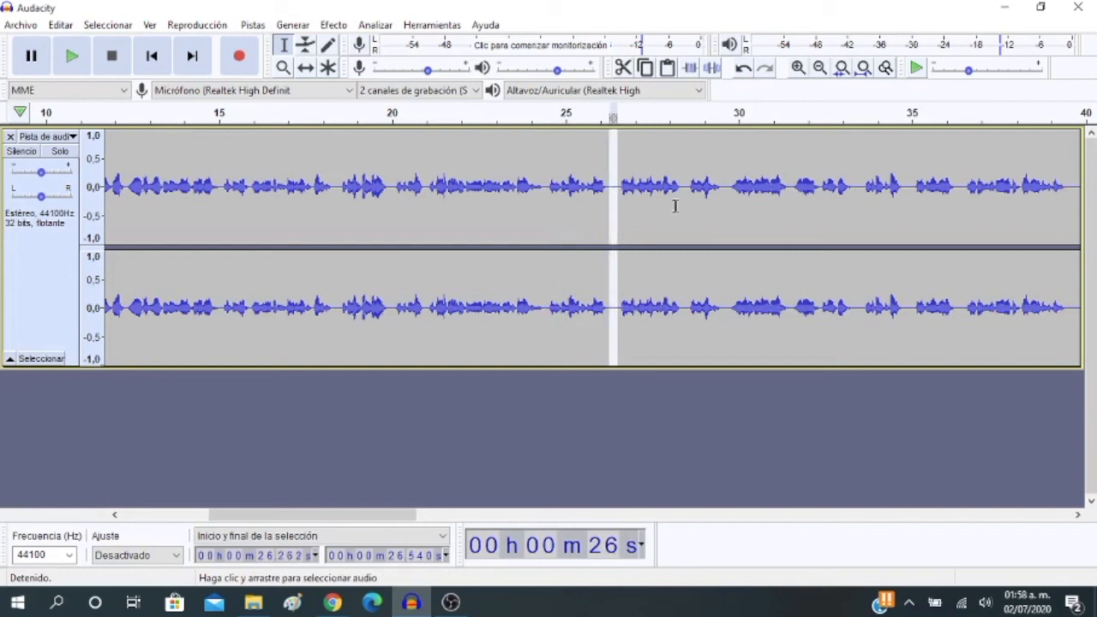
key("Delete")
left_click_drag(363, 516, 459, 515)
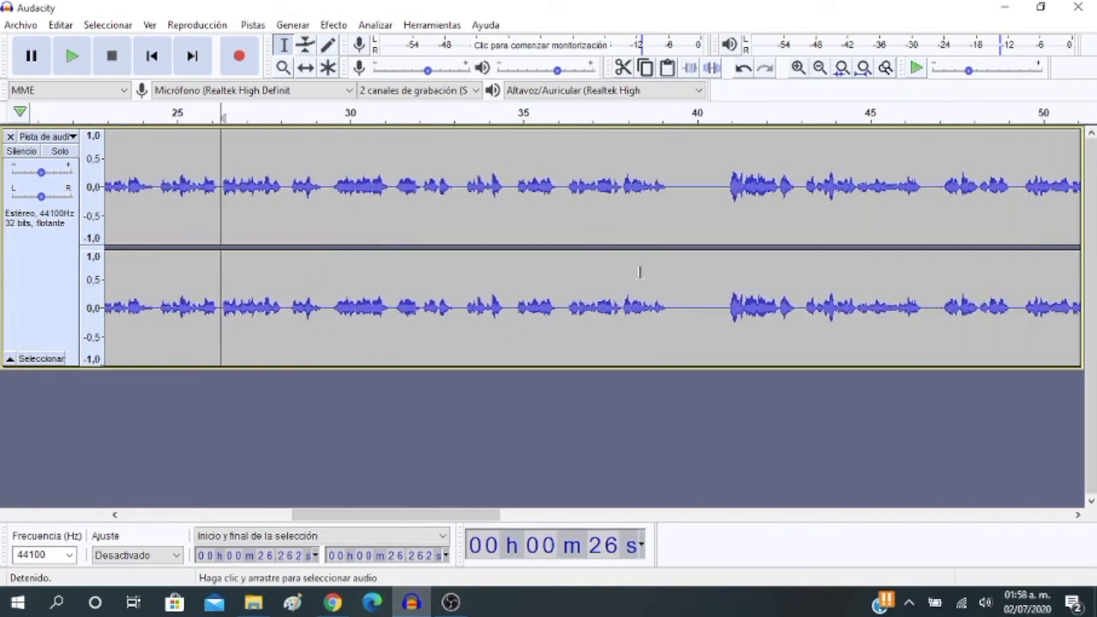
left_click_drag(464, 185, 459, 185)
key("Delete")
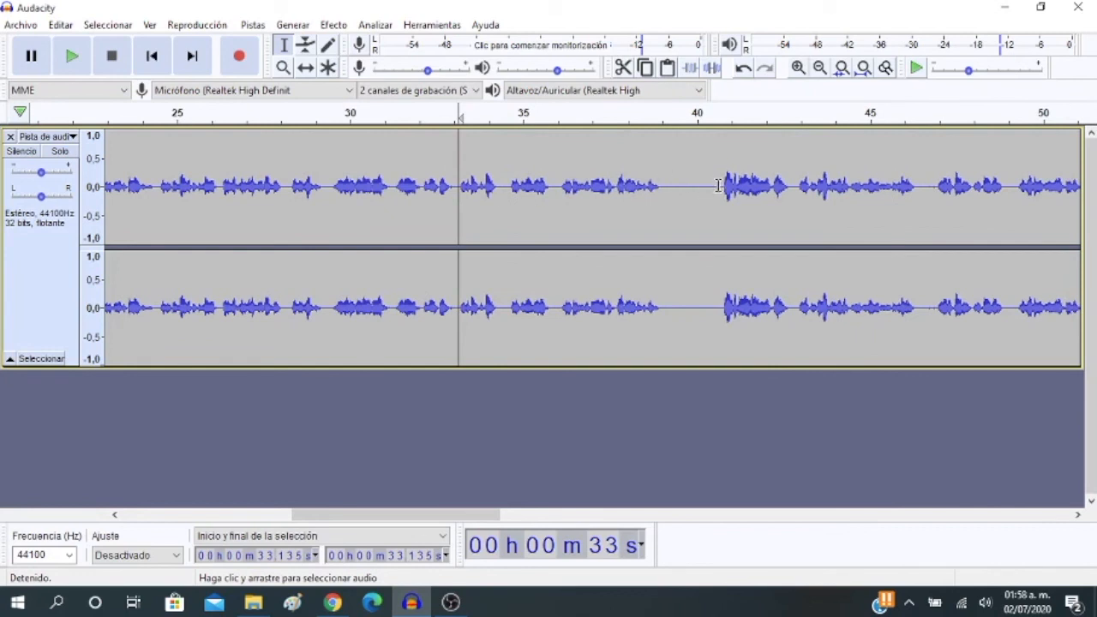
Delete the long silence between about 39 and 40.7 seconds
left_click_drag(720, 185, 662, 182)
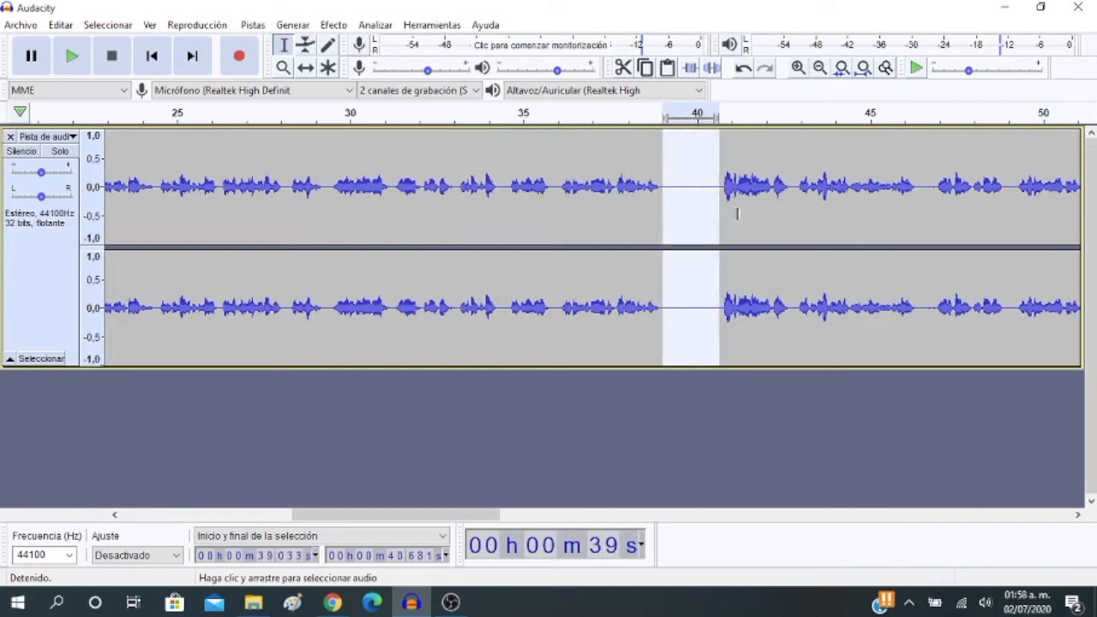
key("Delete")
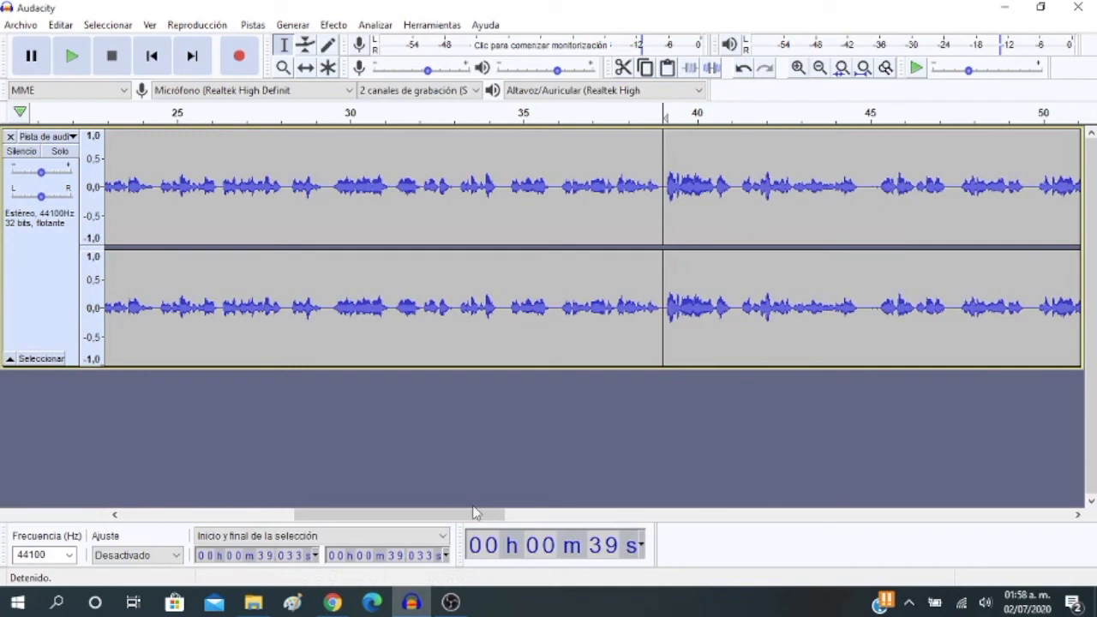
Play from about 50.3 seconds, pausing at about 53 seconds, and delete the silence between about 51.9 and 52.7 seconds
left_click_drag(477, 514, 617, 504)
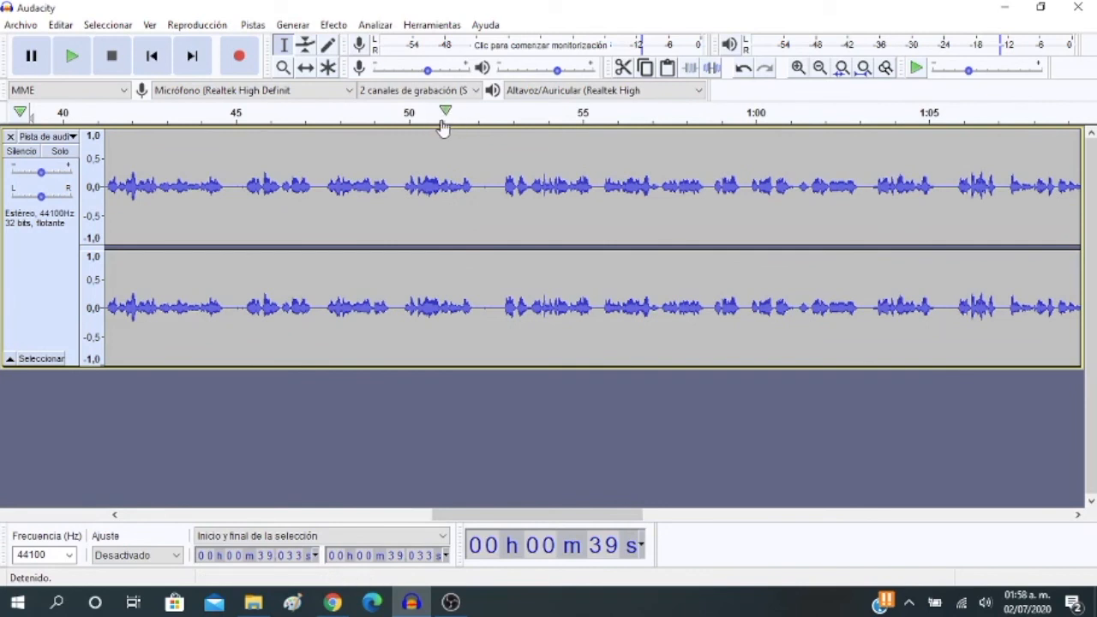
left_click(419, 112)
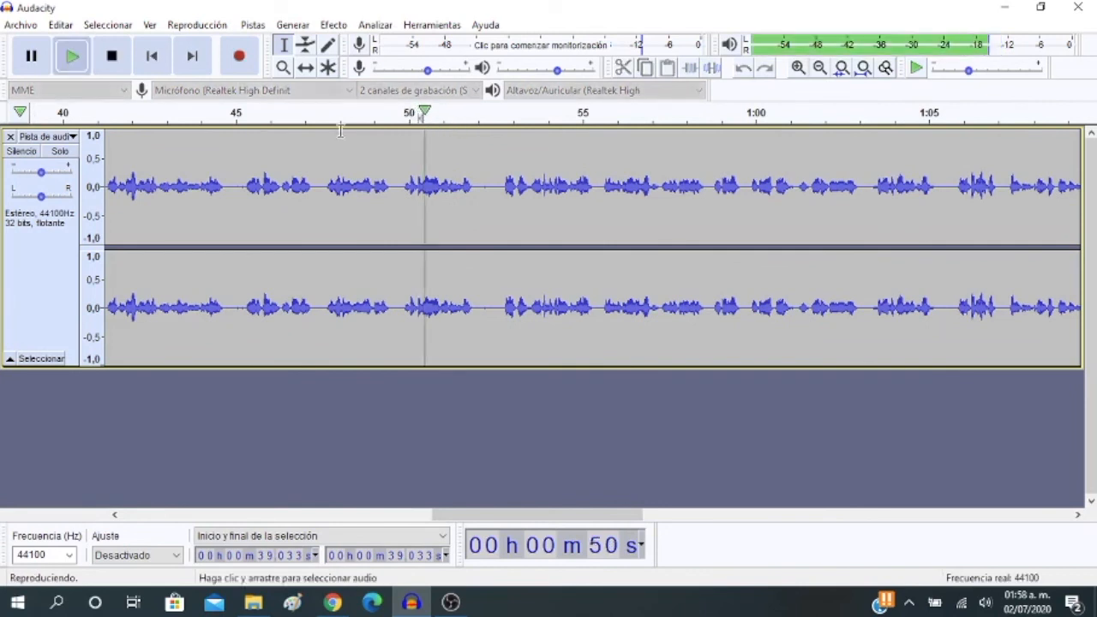
left_click(44, 57)
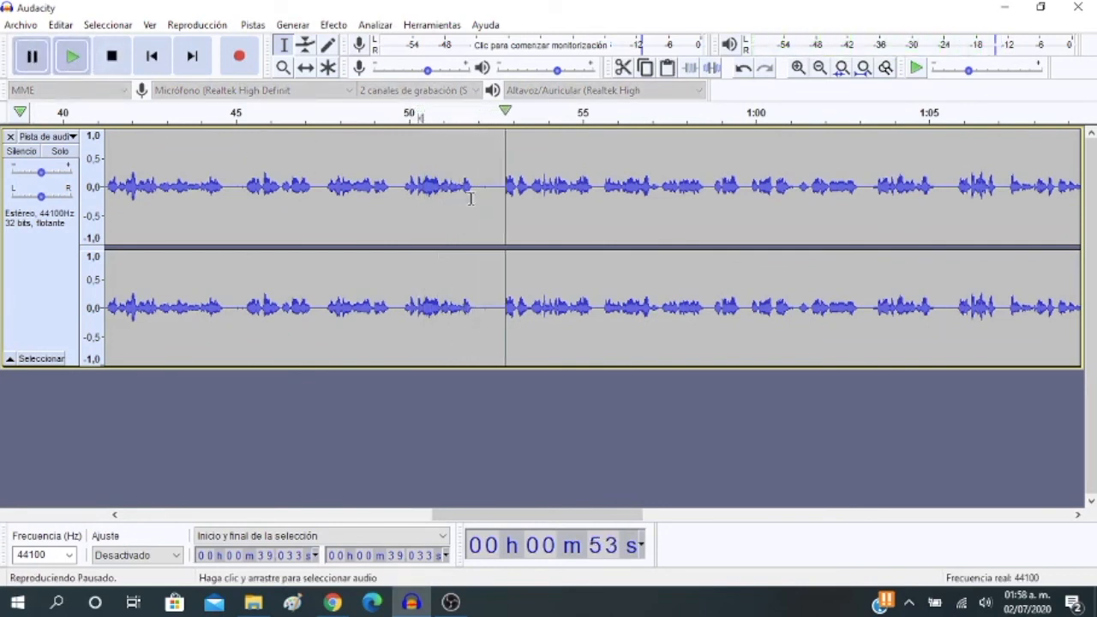
left_click_drag(504, 187, 477, 190)
key("Delete")
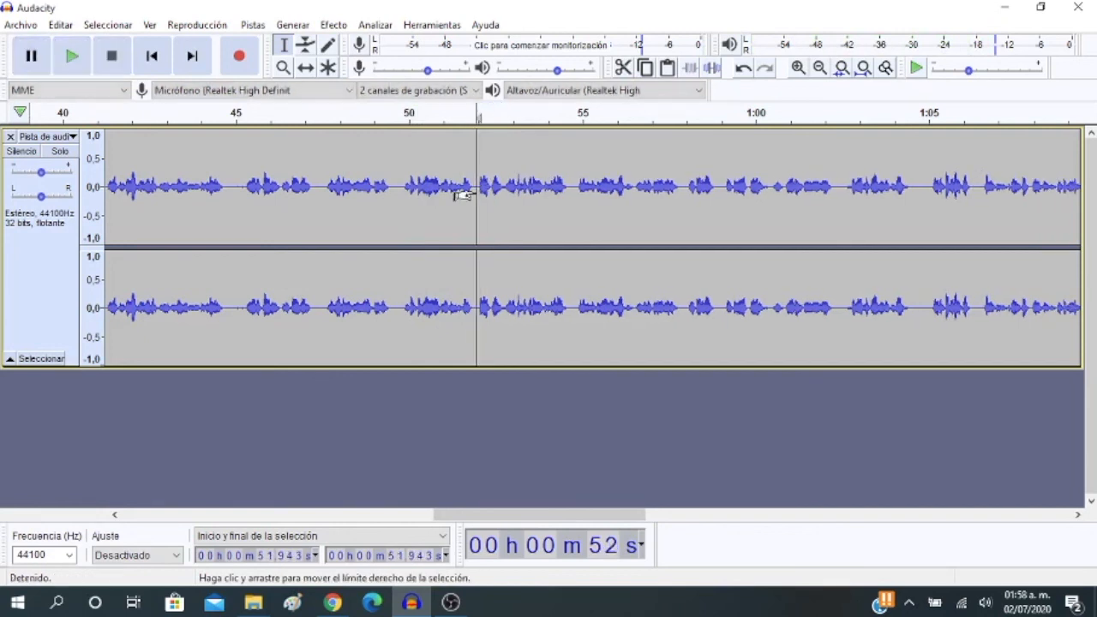
Delete the silences between about 1:14.5 and 1:14.8 and between about 1:15.3 and 1:15.6
scroll(590, 495, "right", 5)
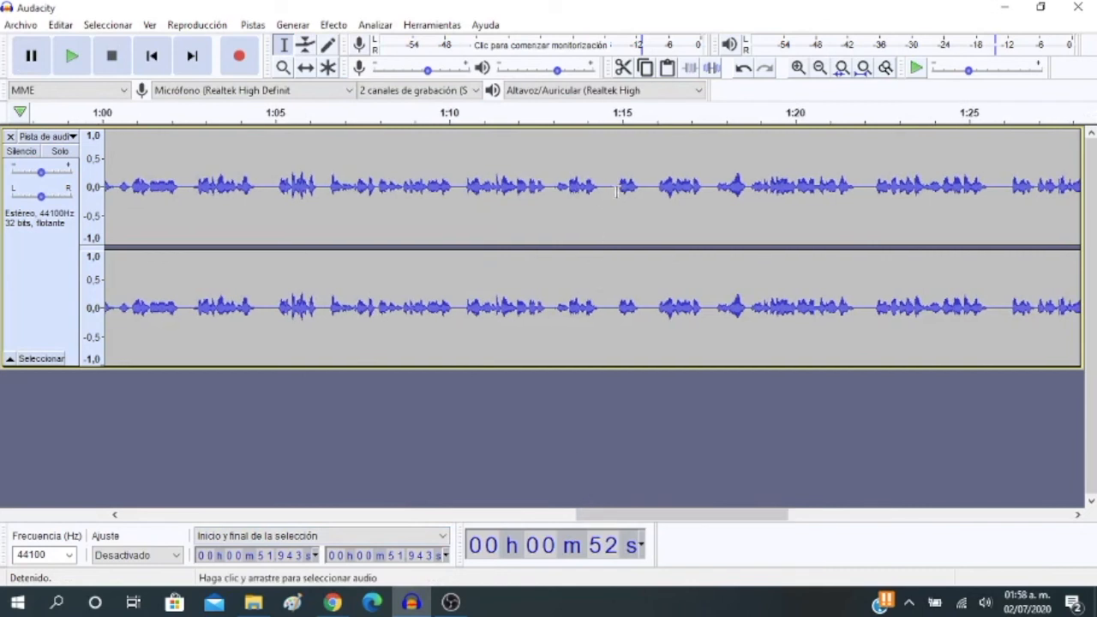
left_click_drag(616, 191, 604, 190)
key("Delete")
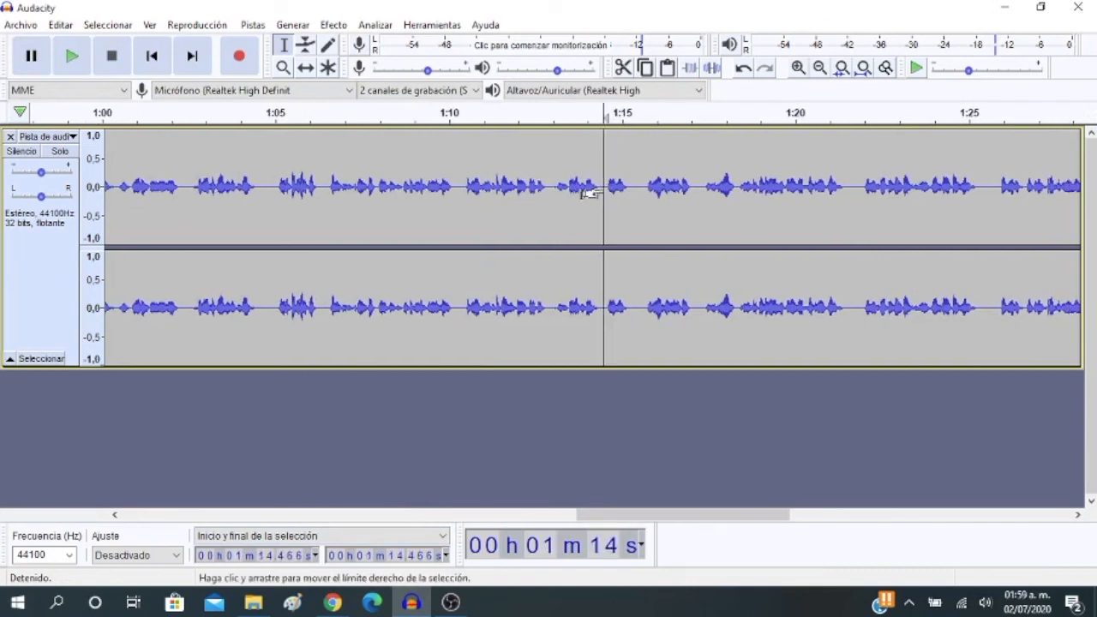
left_click_drag(642, 184, 631, 189)
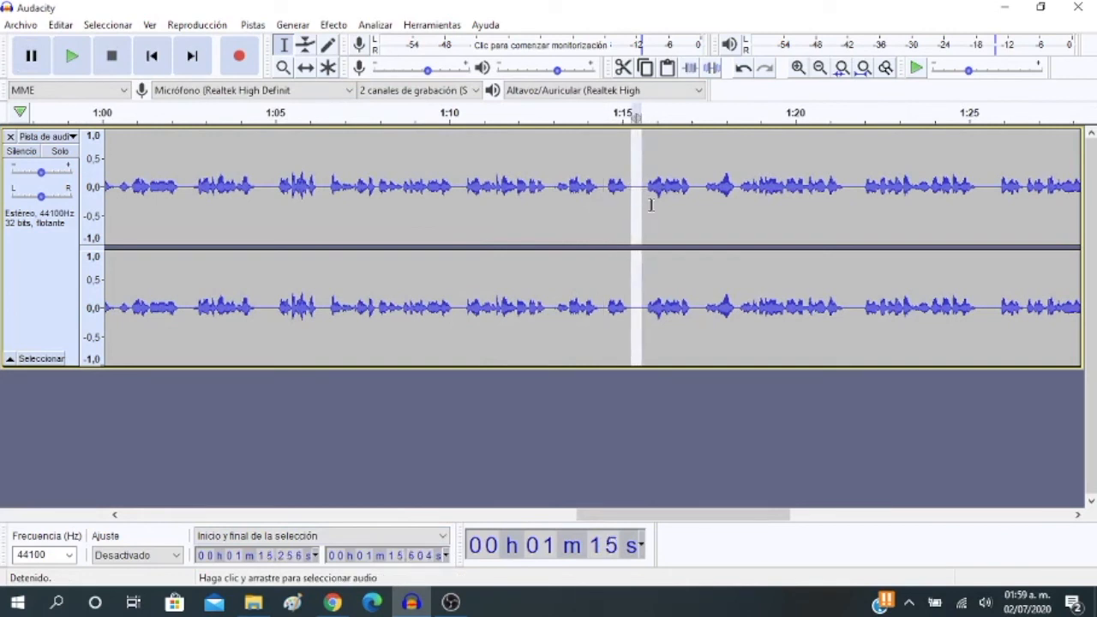
key("Delete")
Shorten the pause at about 1:16.8 and delete the silence between about 1:21.0 and 1:21.3
left_click_drag(690, 188, 685, 189)
key("Delete")
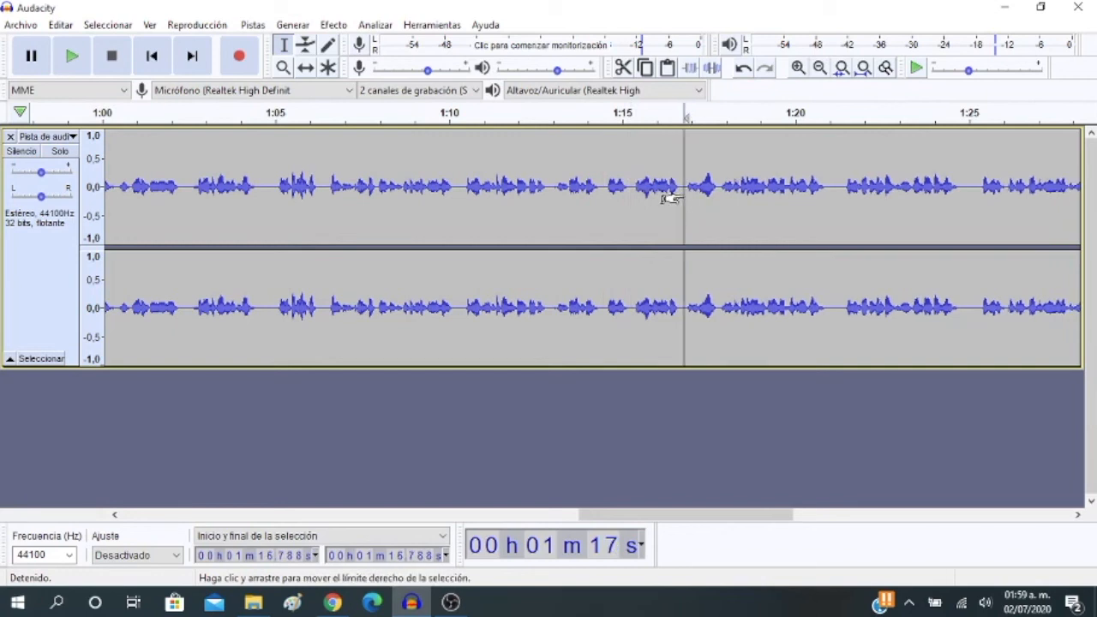
left_click_drag(841, 186, 830, 186)
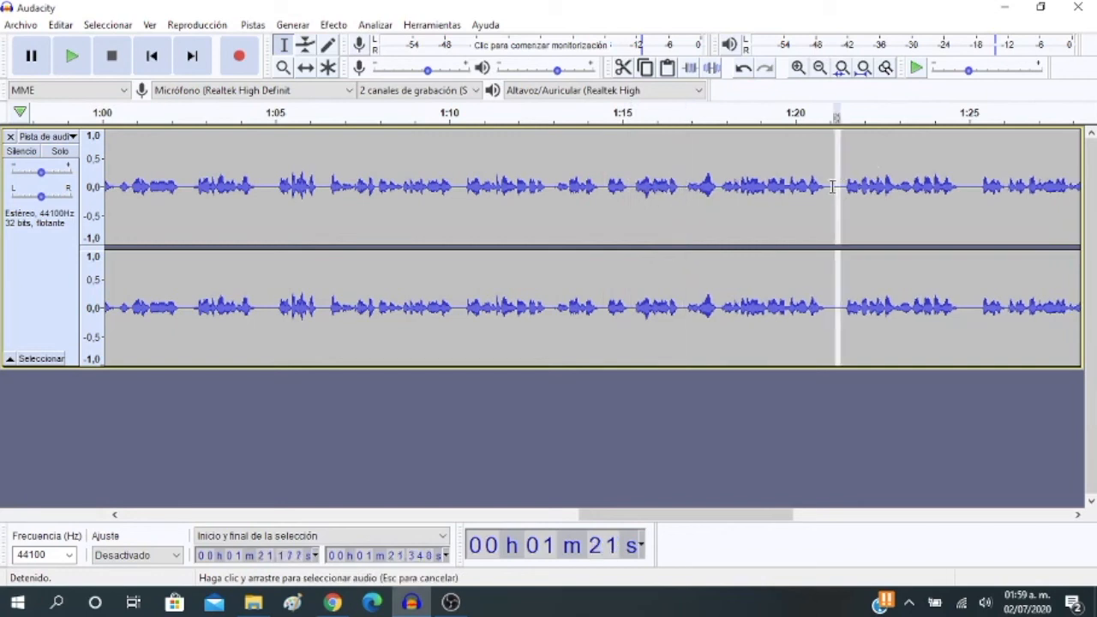
key("Delete")
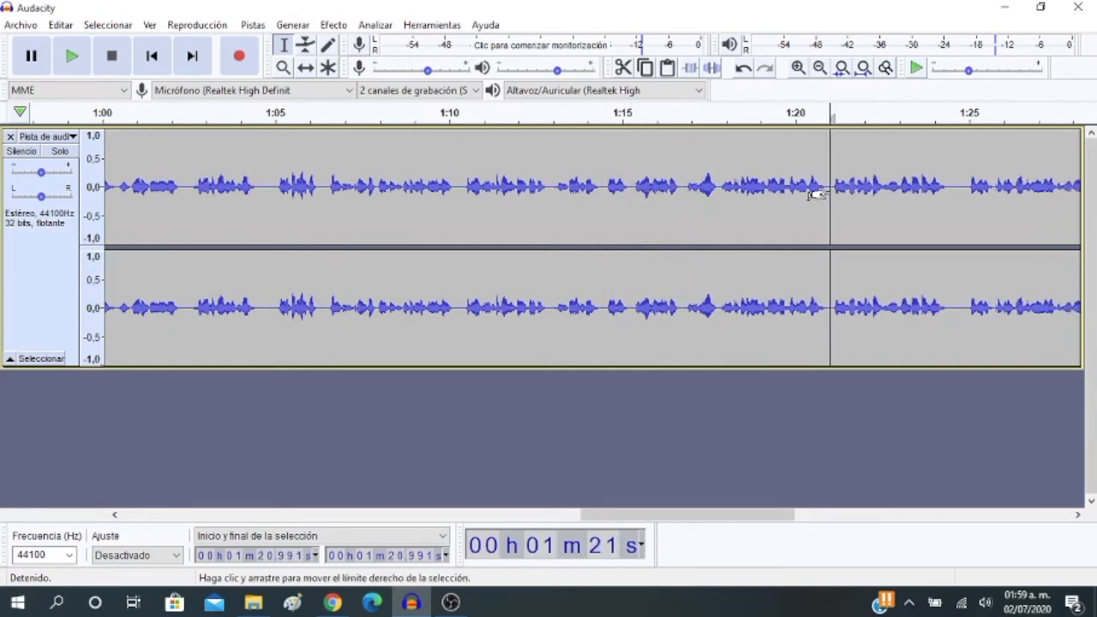
Delete the silences between about 1:24.4 and 1:24.9 and between about 1:29.2 and 1:29.4
left_click_drag(673, 522, 776, 523)
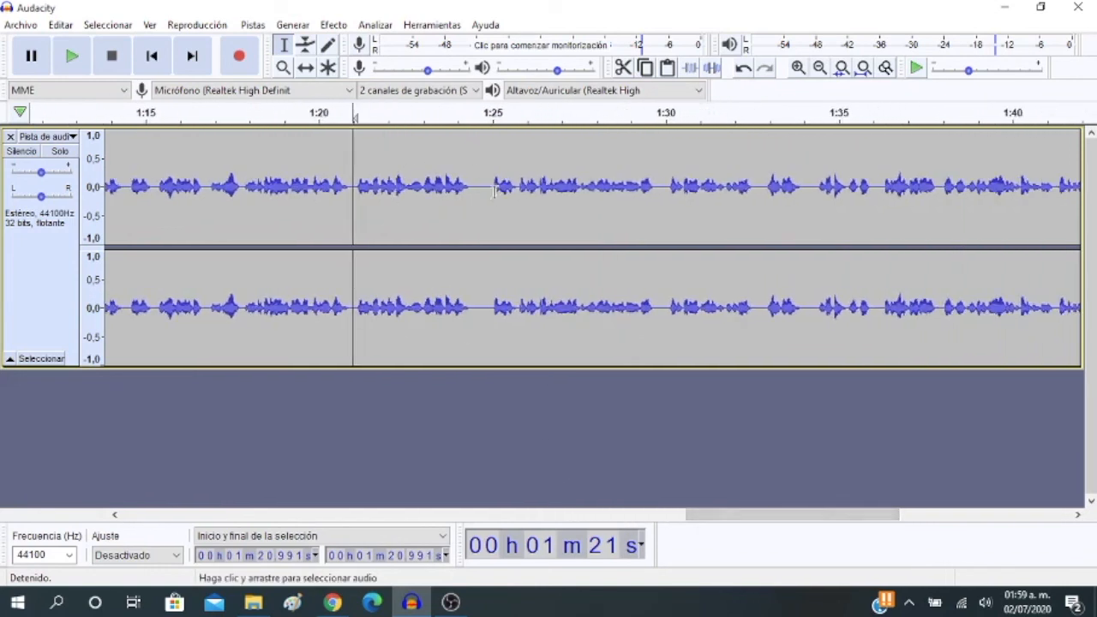
left_click_drag(490, 186, 471, 197)
key("Delete")
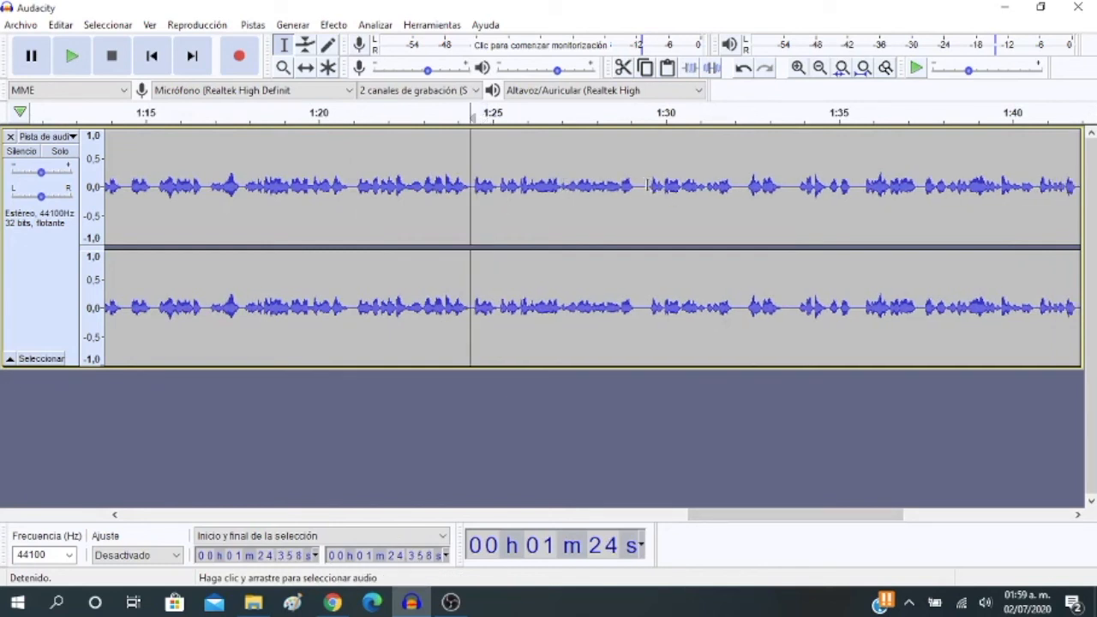
left_click_drag(646, 185, 640, 187)
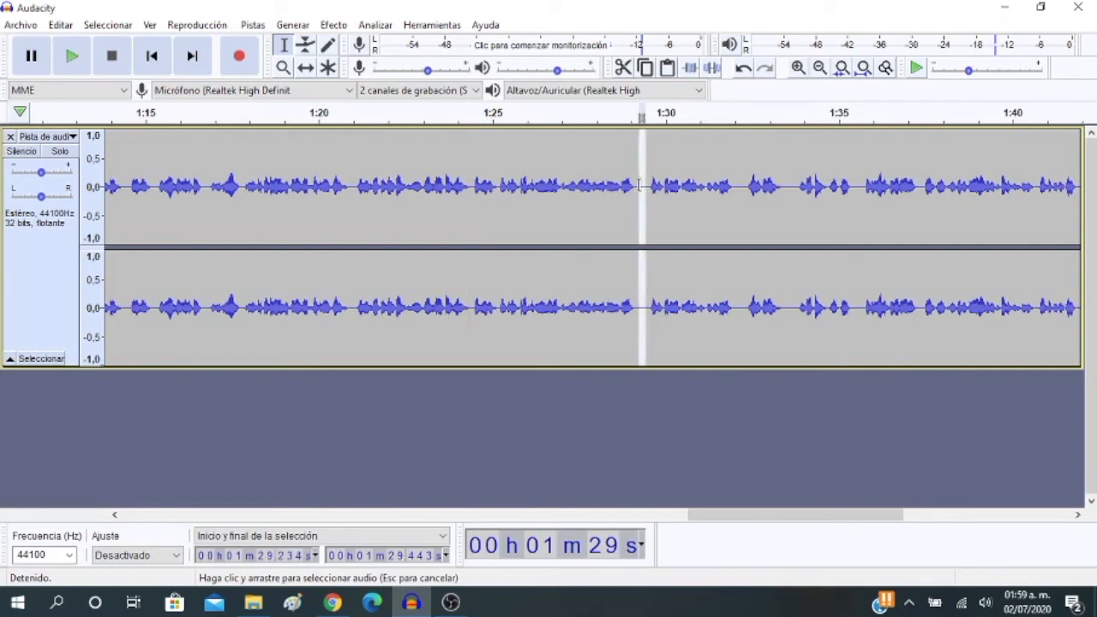
key("Delete")
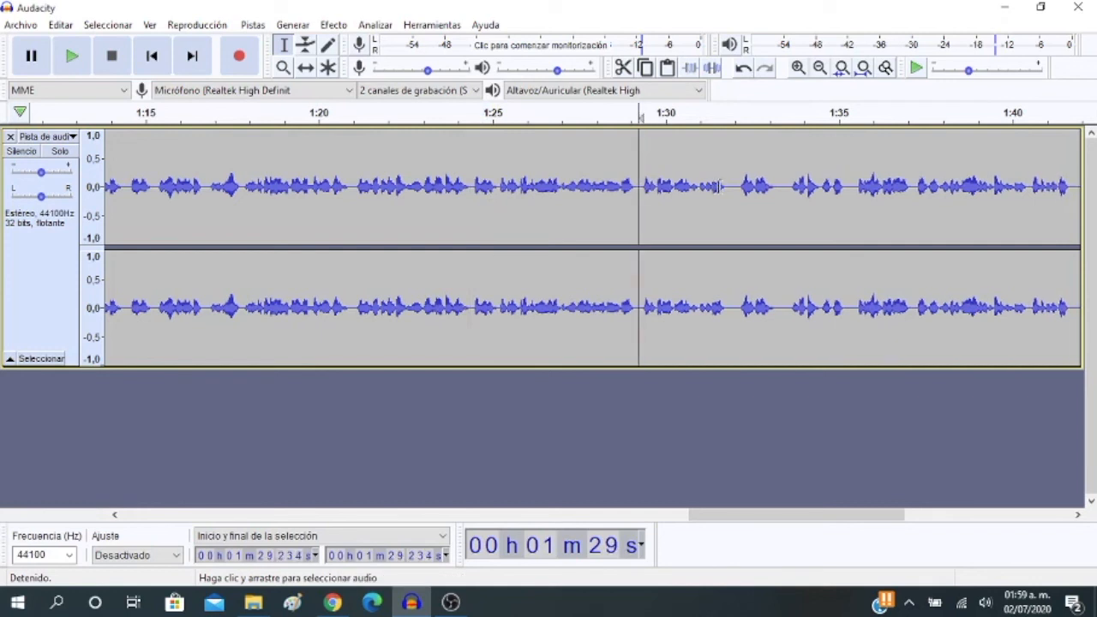
Shorten the pauses at about 1:31.9 and 1:33.2 by deleting part of each silence
left_click(733, 185)
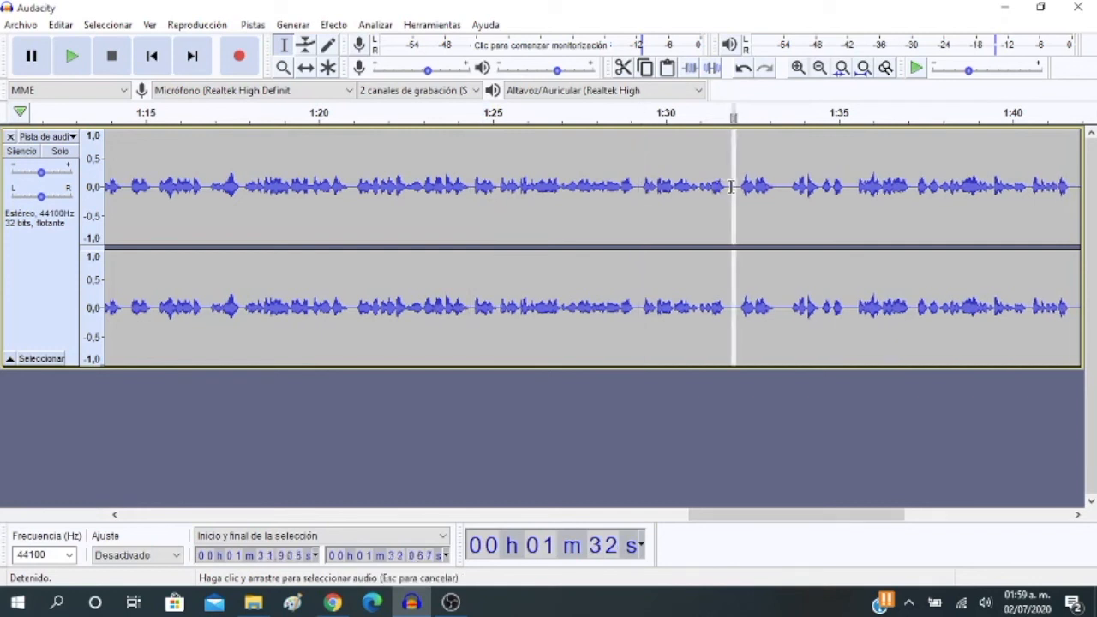
left_click(776, 185)
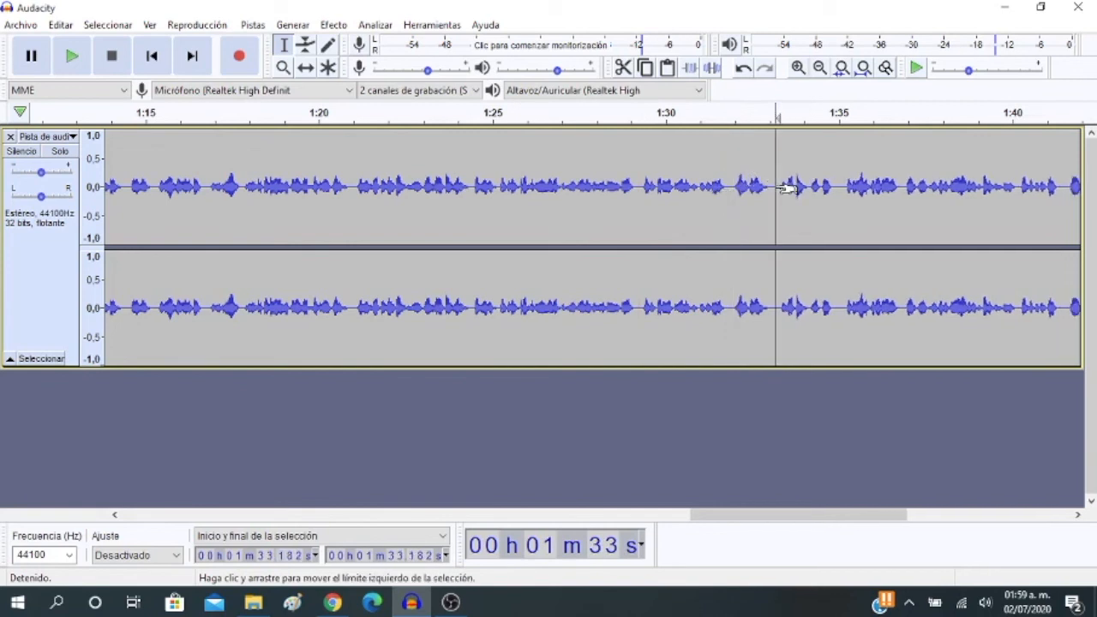
Delete the silence between about 1:50 and 1:51, and the one between about 1:46.9 and 1:47.3
left_click_drag(757, 516, 923, 548)
left_click_drag(618, 185, 652, 189)
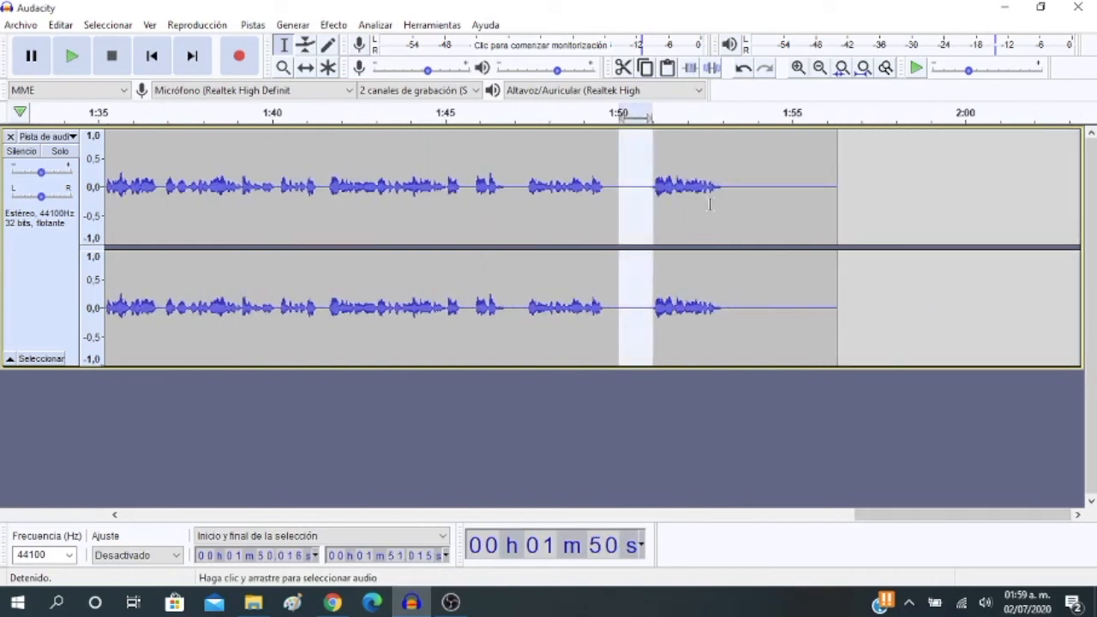
key("Delete")
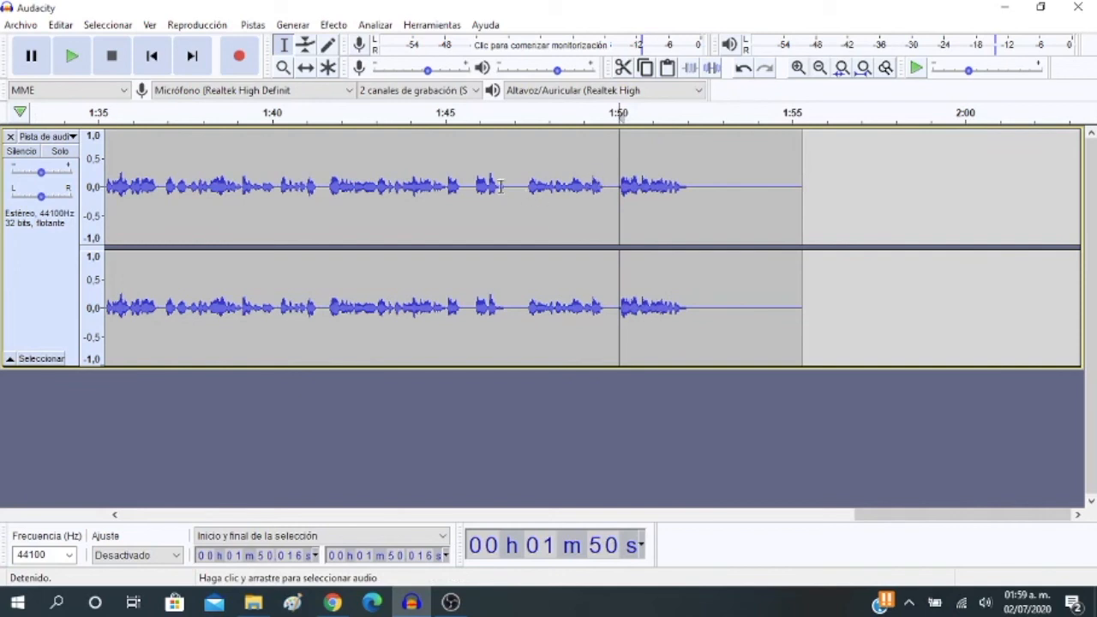
left_click_drag(510, 186, 524, 187)
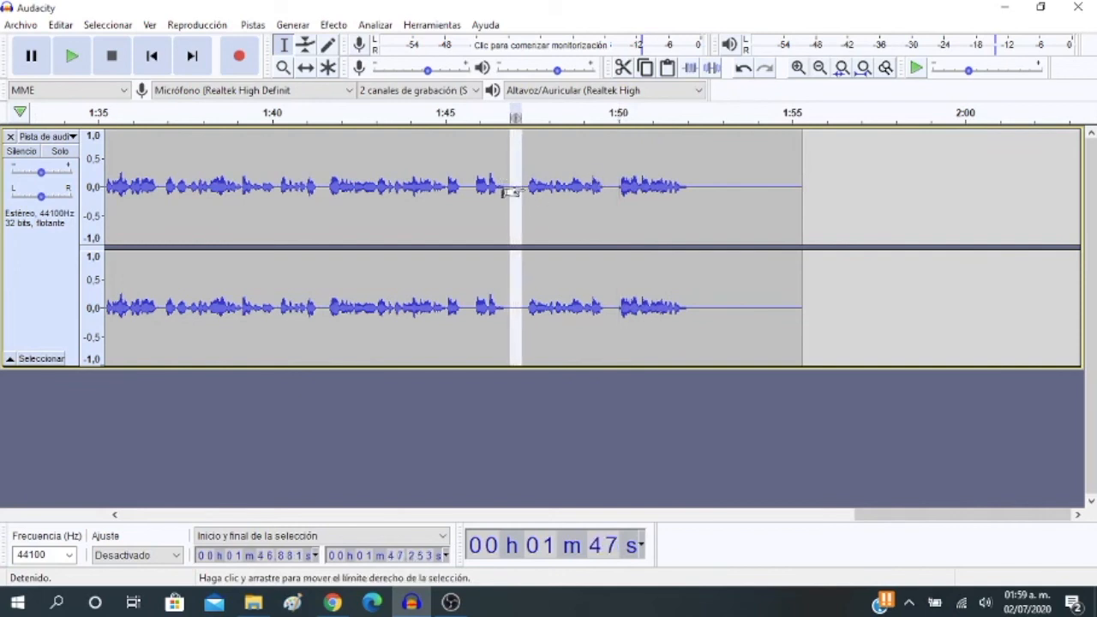
key("Delete")
Delete the trailing silence from about 1:52.2 to the end of the track
left_click_drag(696, 182, 791, 196)
key("Delete")
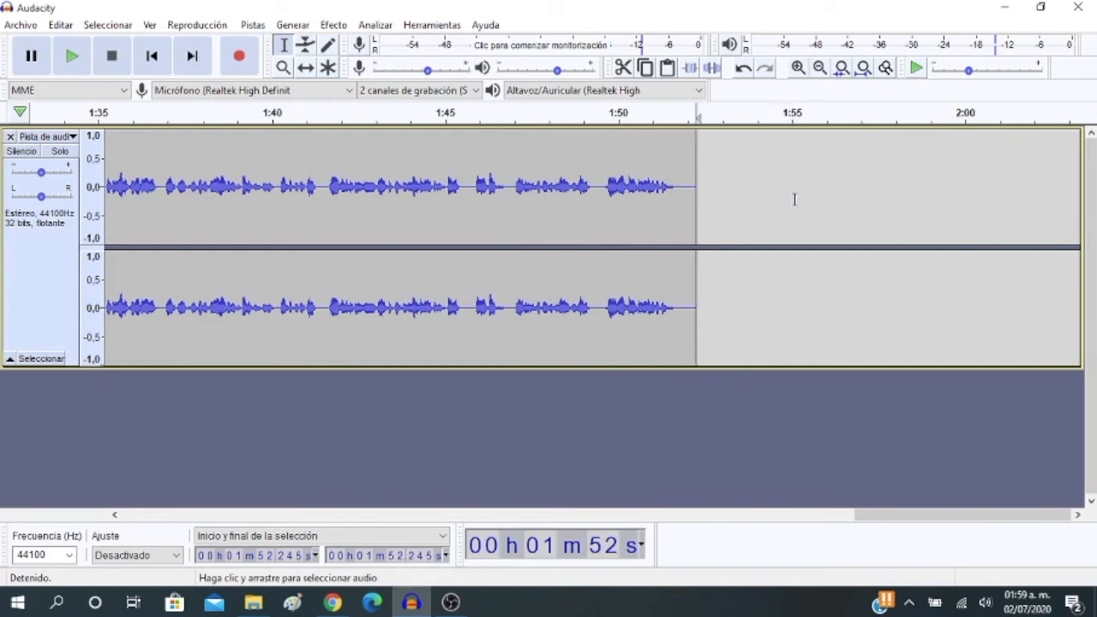
left_click_drag(886, 520, 883, 519)
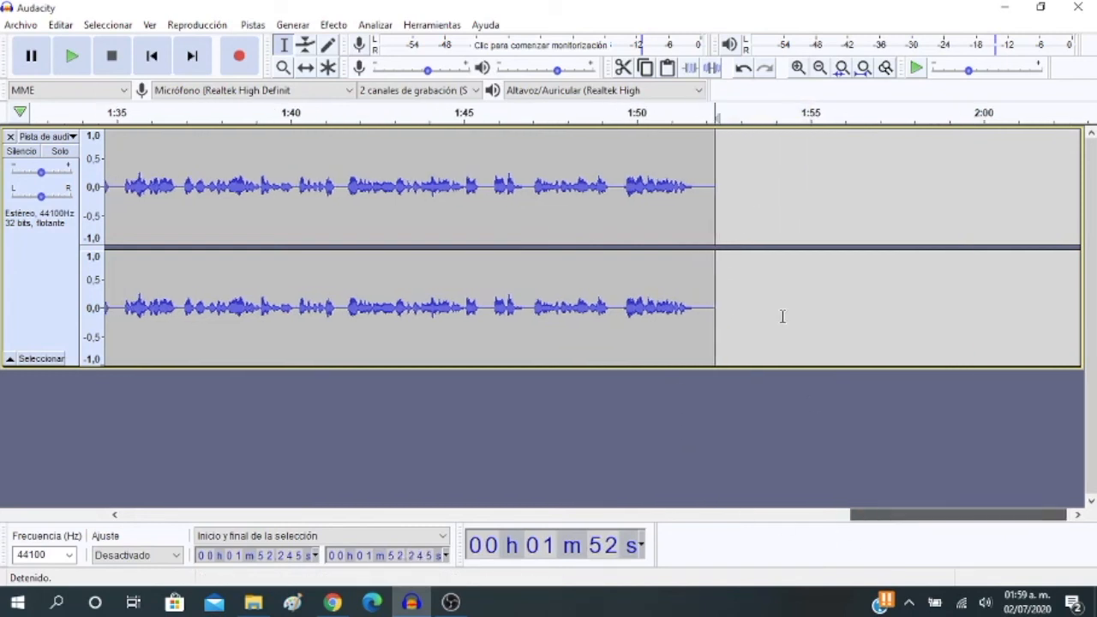
left_click(797, 72)
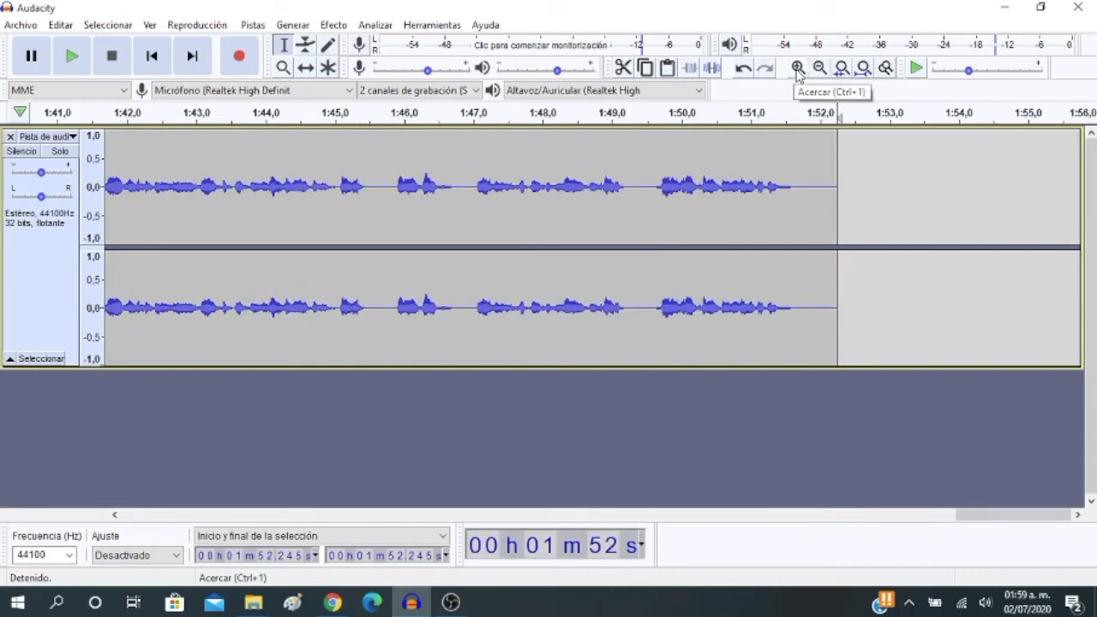
left_click(819, 69)
left_click(820, 69)
left_click(820, 68)
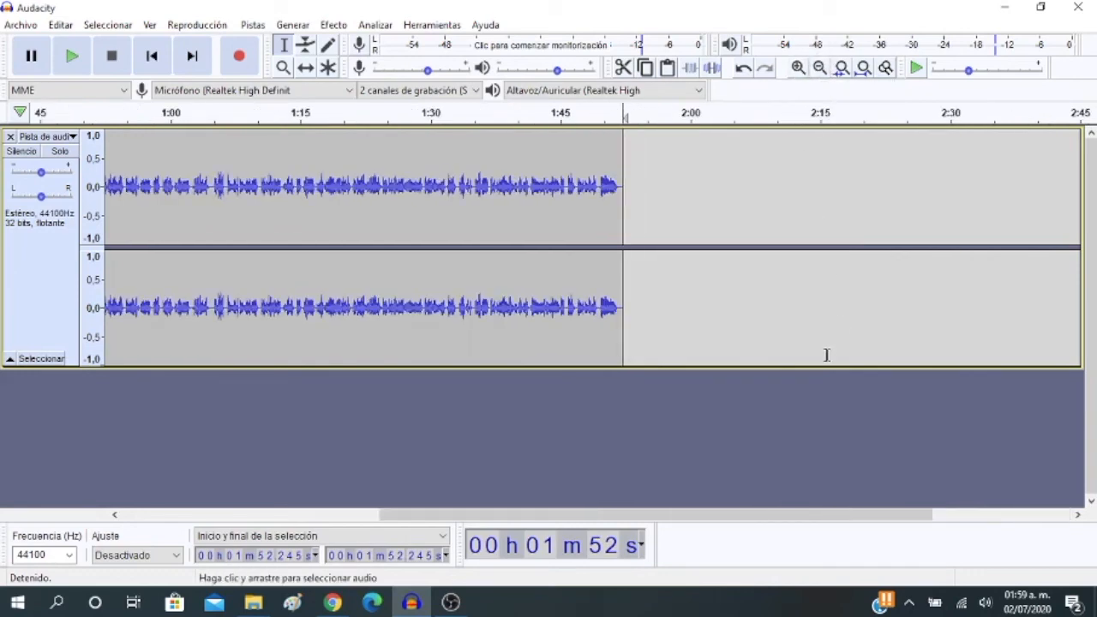
Select the entire voice track from 0 to about 1:54.9
left_click_drag(767, 519, 510, 520)
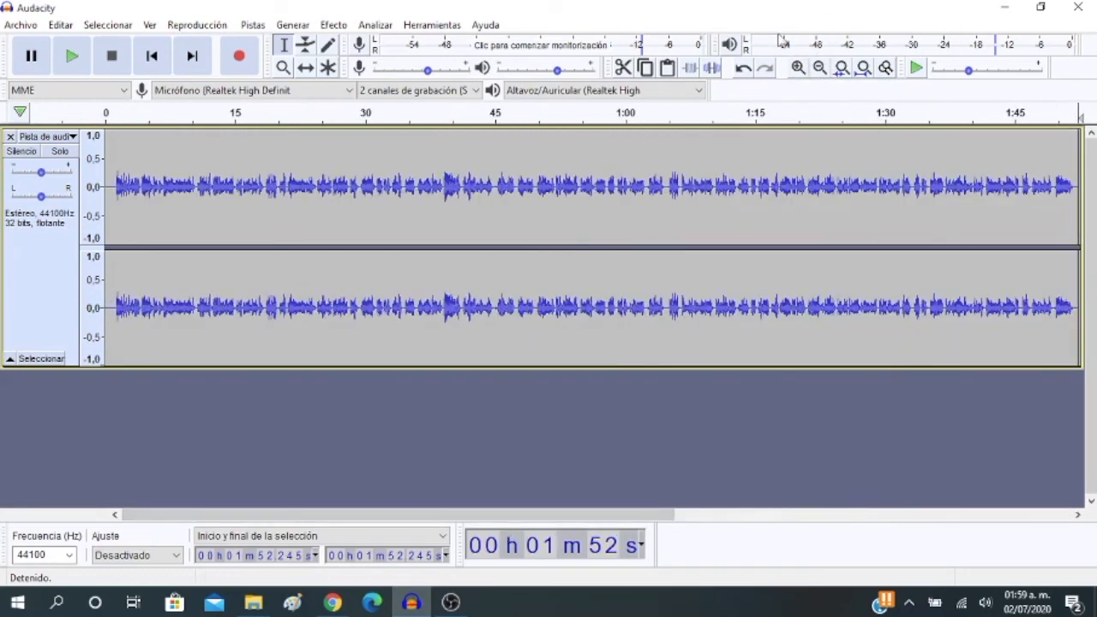
left_click(820, 69)
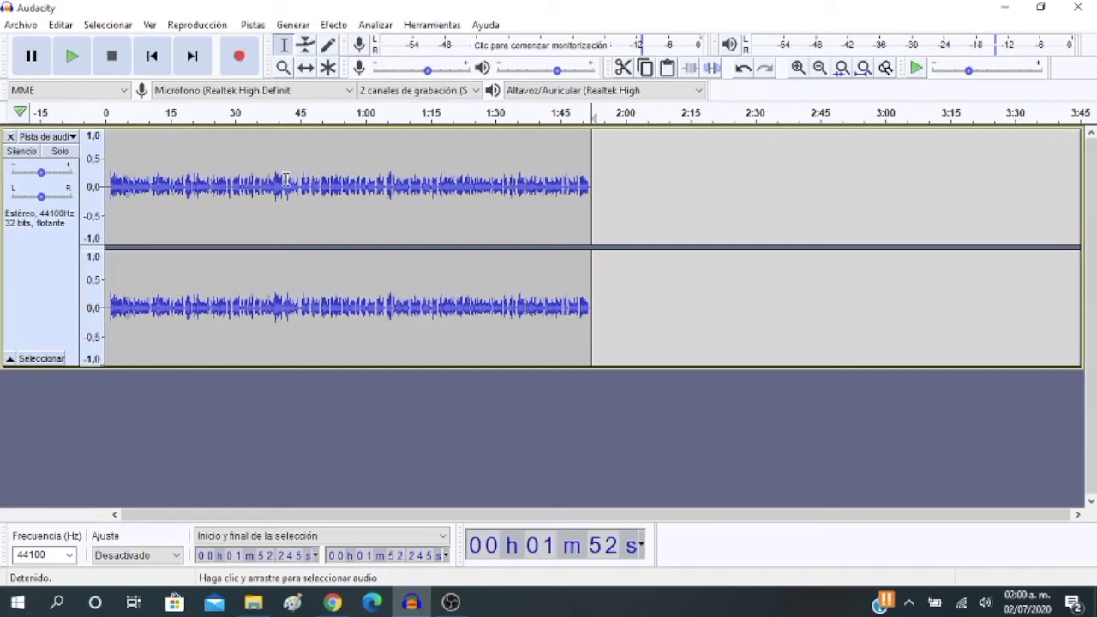
left_click_drag(593, 203, 86, 206)
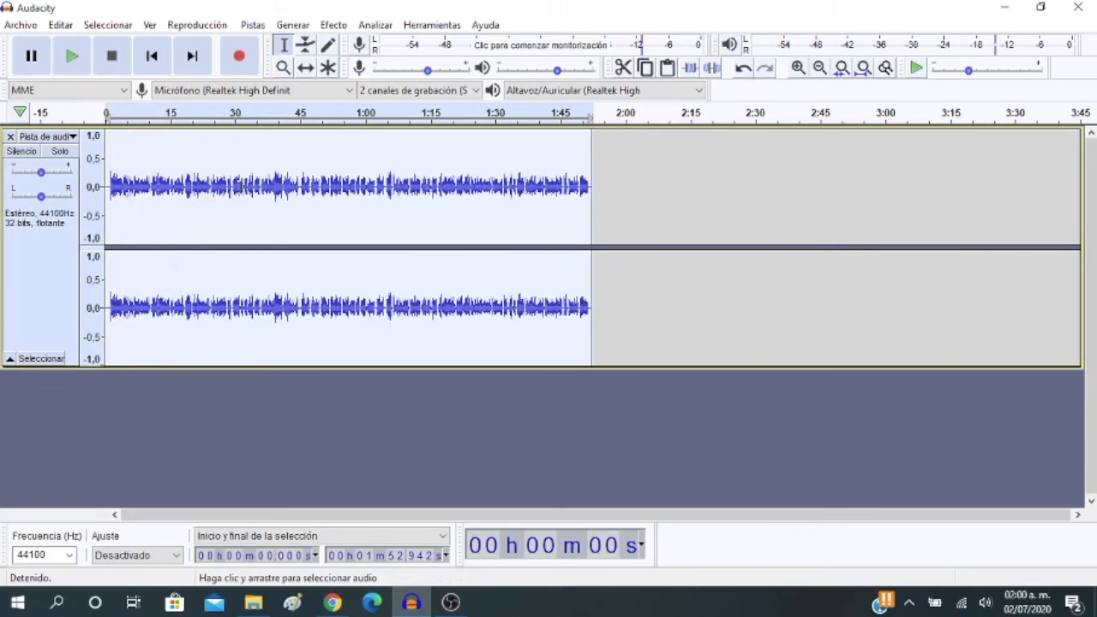
left_click(616, 181)
left_click_drag(603, 184, 112, 203)
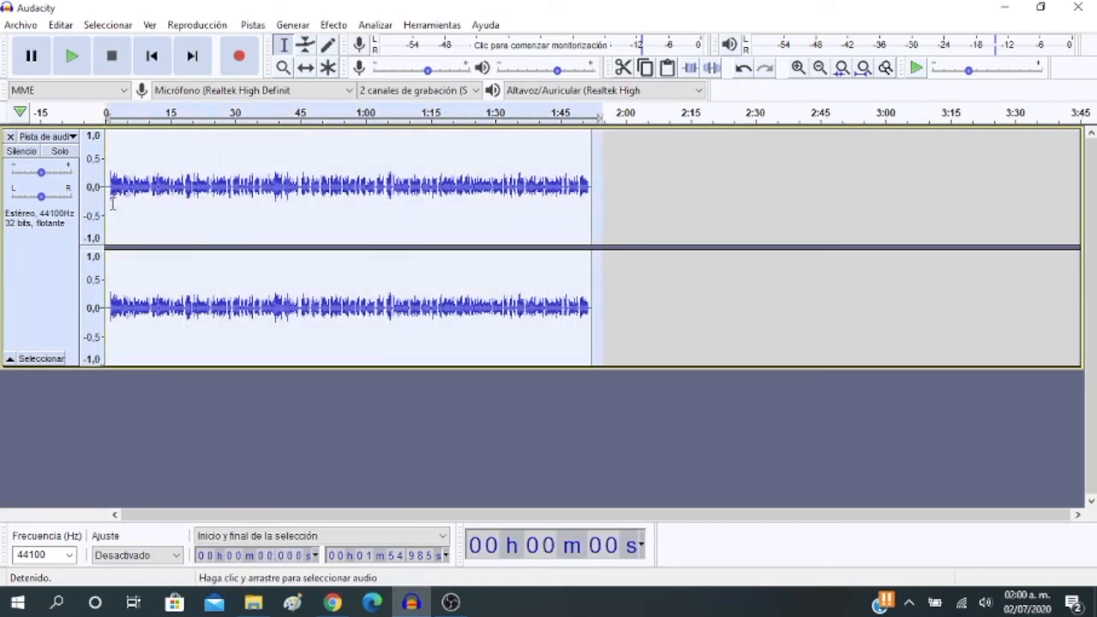
Try amplifying the selected voice track by more than 11.5 dB with clipping allowed
left_click(334, 26)
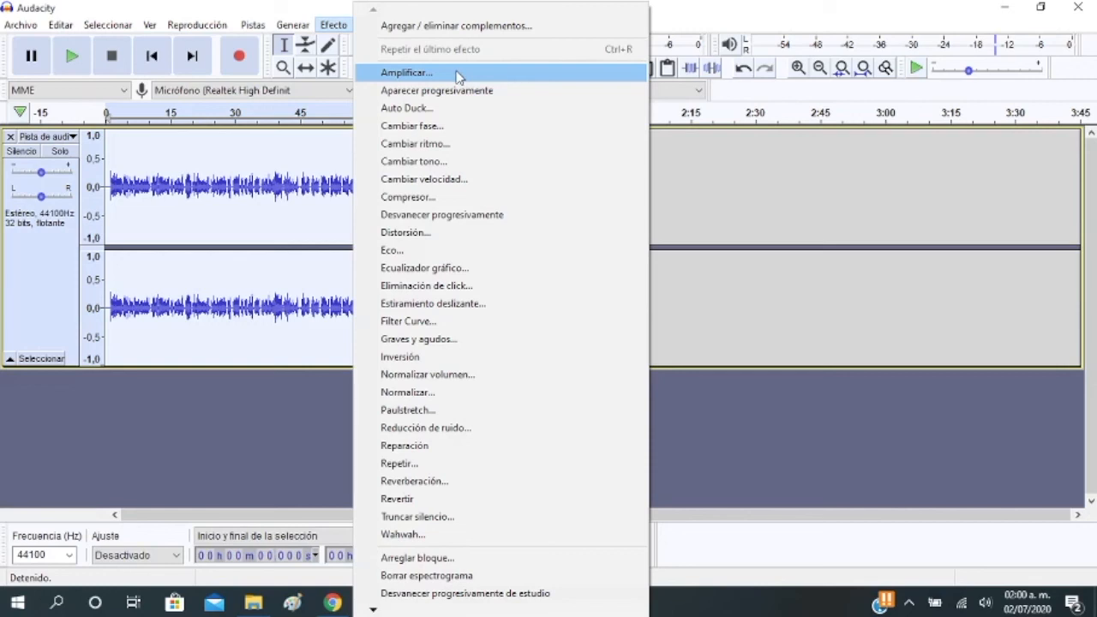
left_click(458, 75)
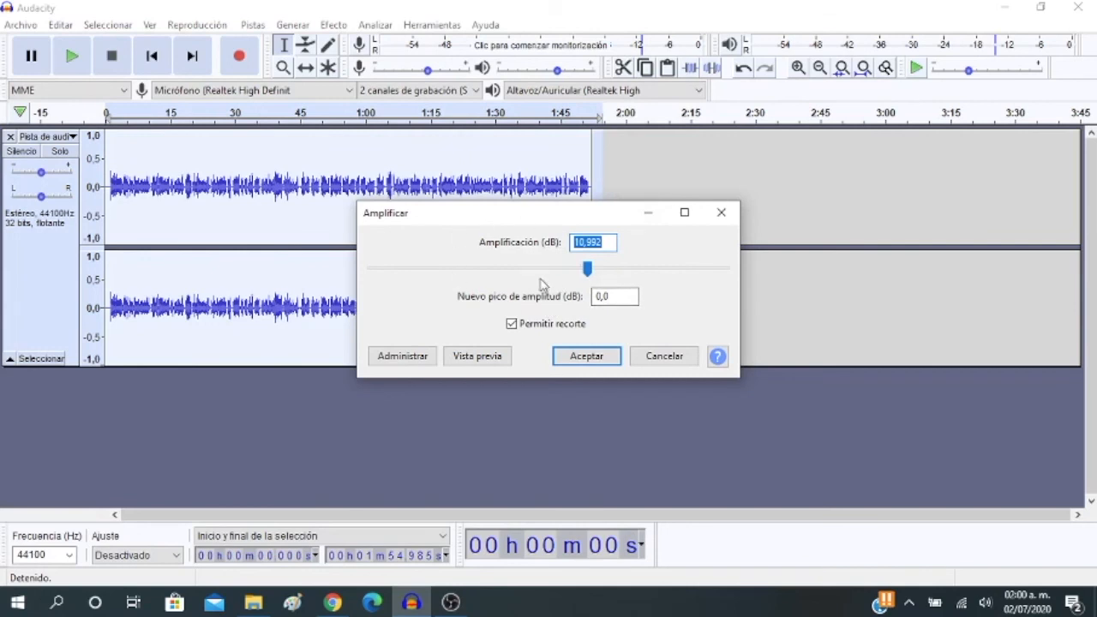
left_click(589, 272)
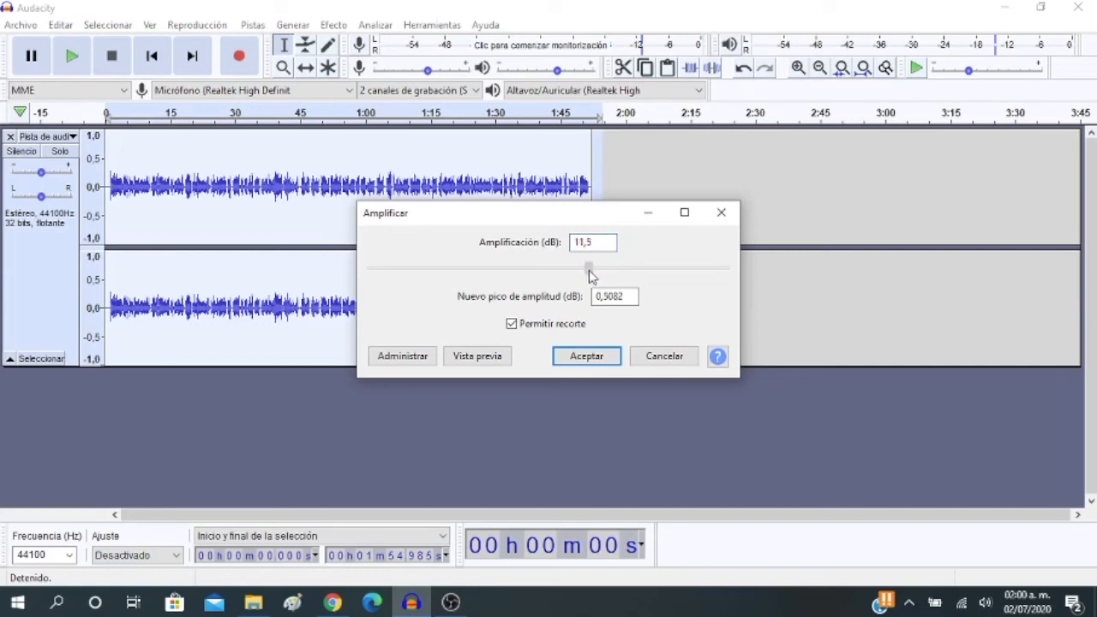
mouse_move(589, 274)
left_mouse_down()
mouse_move(595, 287)
mouse_move(598, 269)
left_mouse_up()
left_click(587, 357)
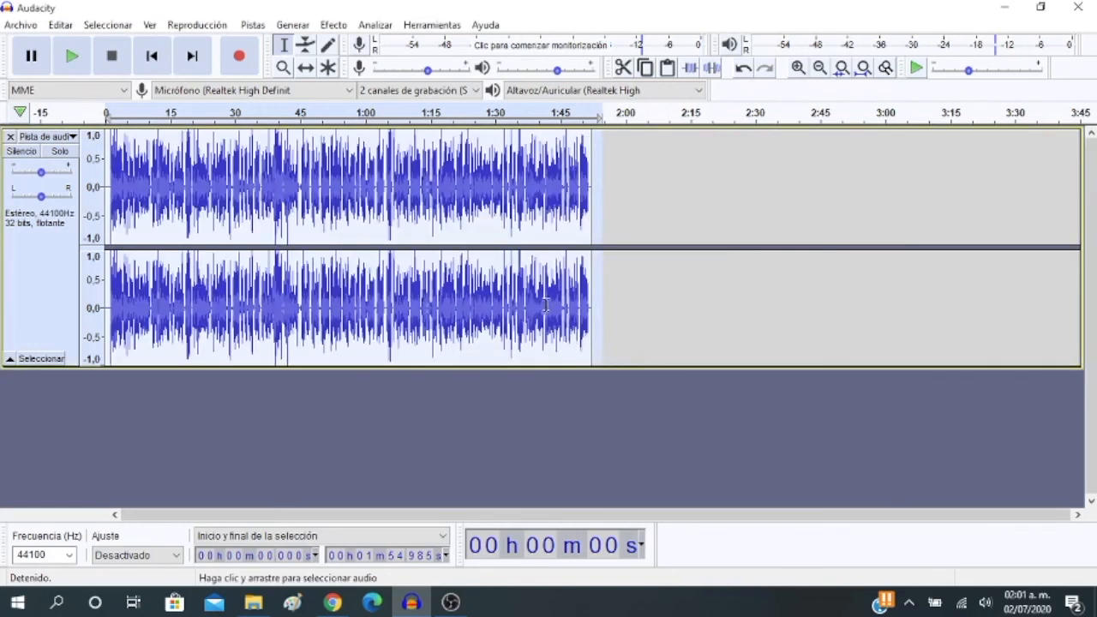
Play the opening seconds of the amplified track, and undo the amplification
left_click(70, 57)
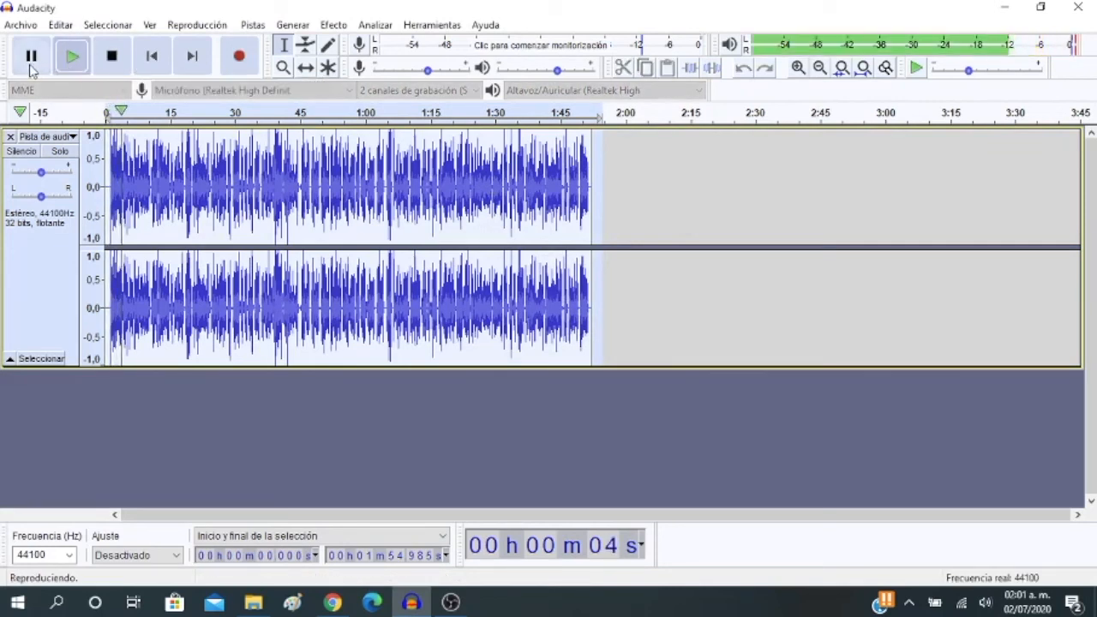
left_click(31, 60)
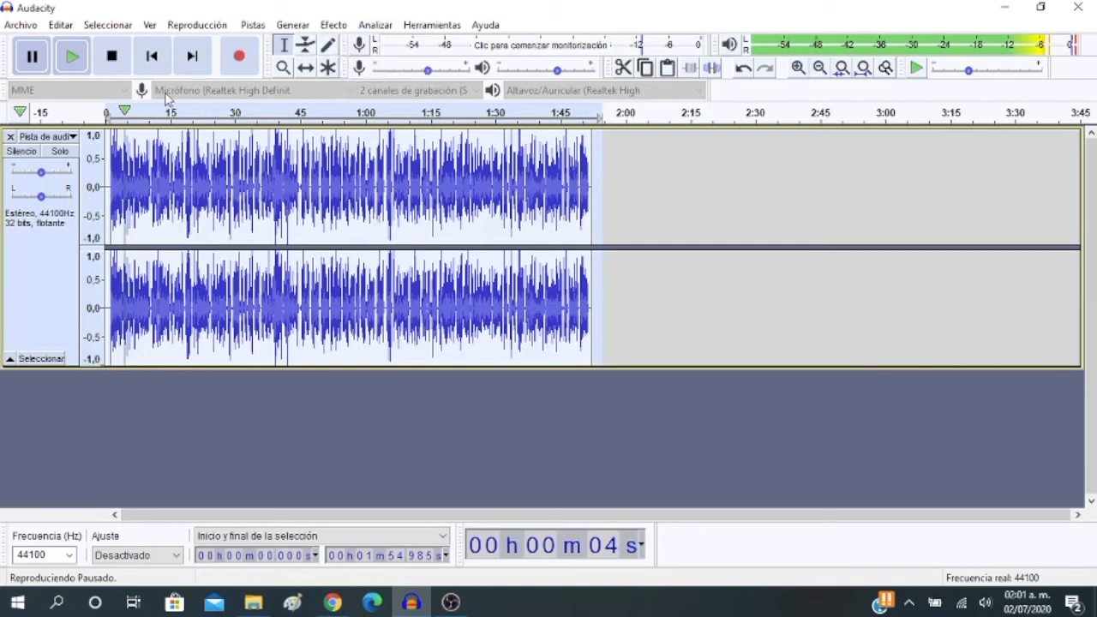
key("space")
key("ctrl+z")
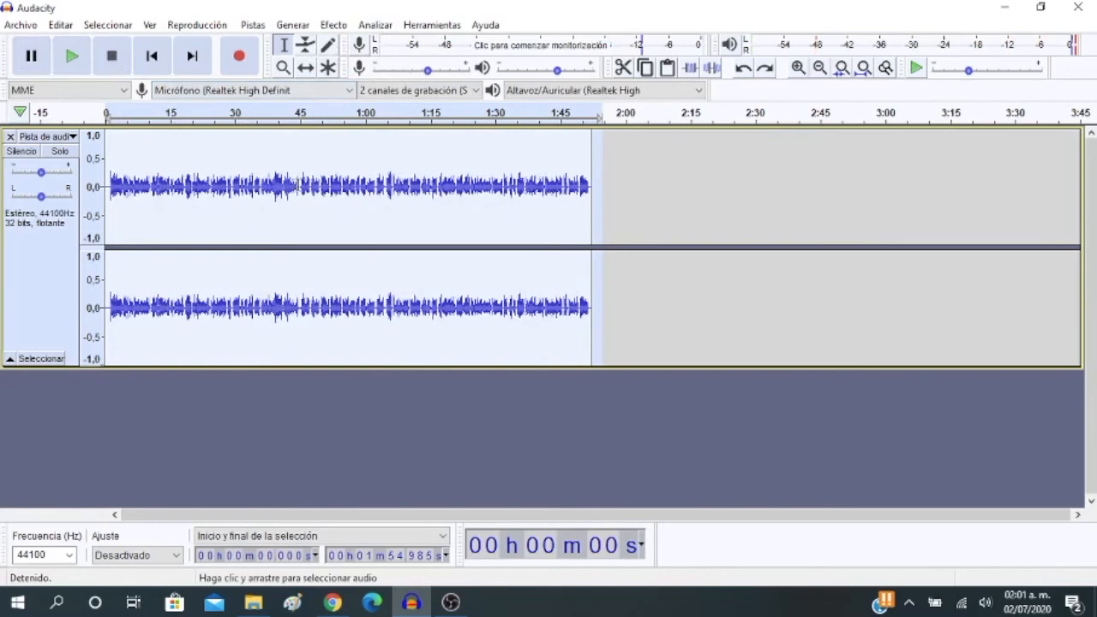
Amplify the selected voice track by 11.3 dB with clipping allowed, and check its opening seconds by playback
left_click(323, 28)
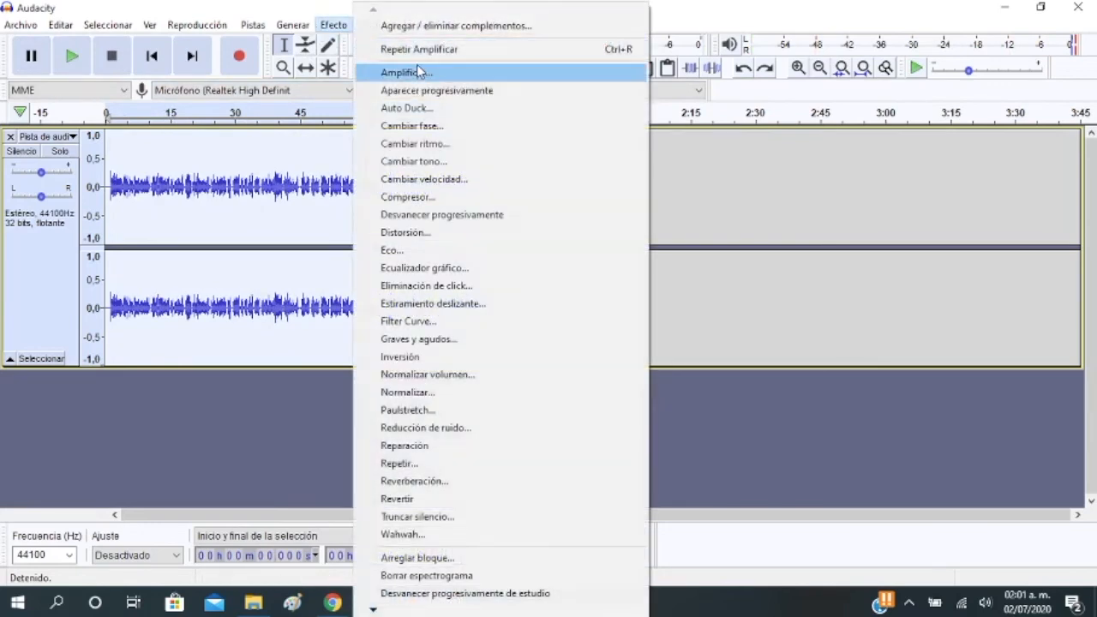
left_click(420, 74)
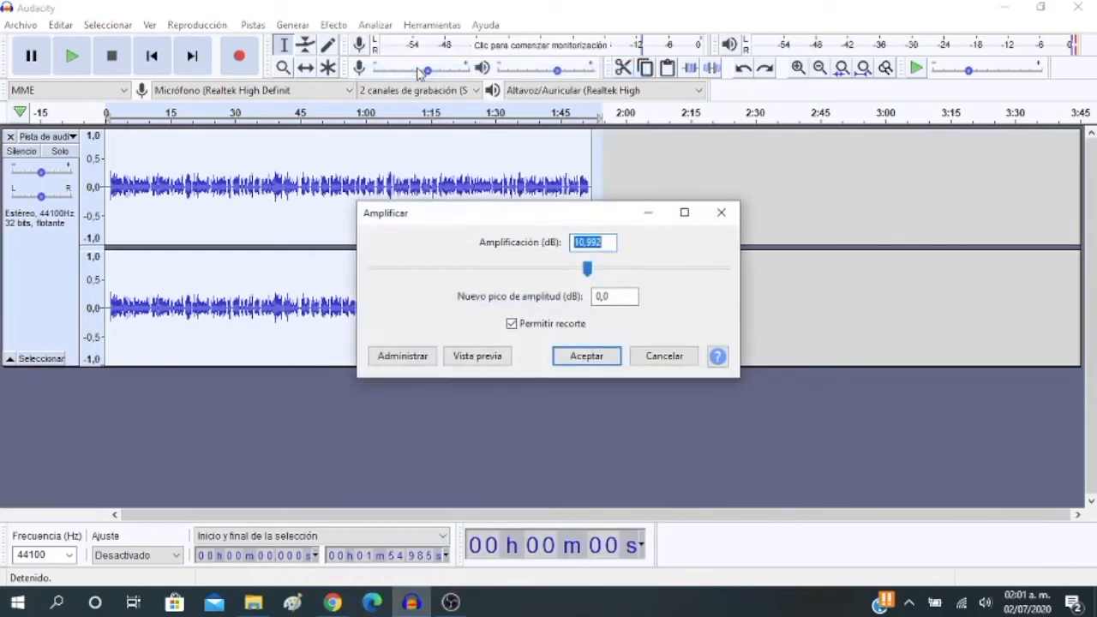
left_click(590, 271)
left_click_drag(590, 271, 593, 272)
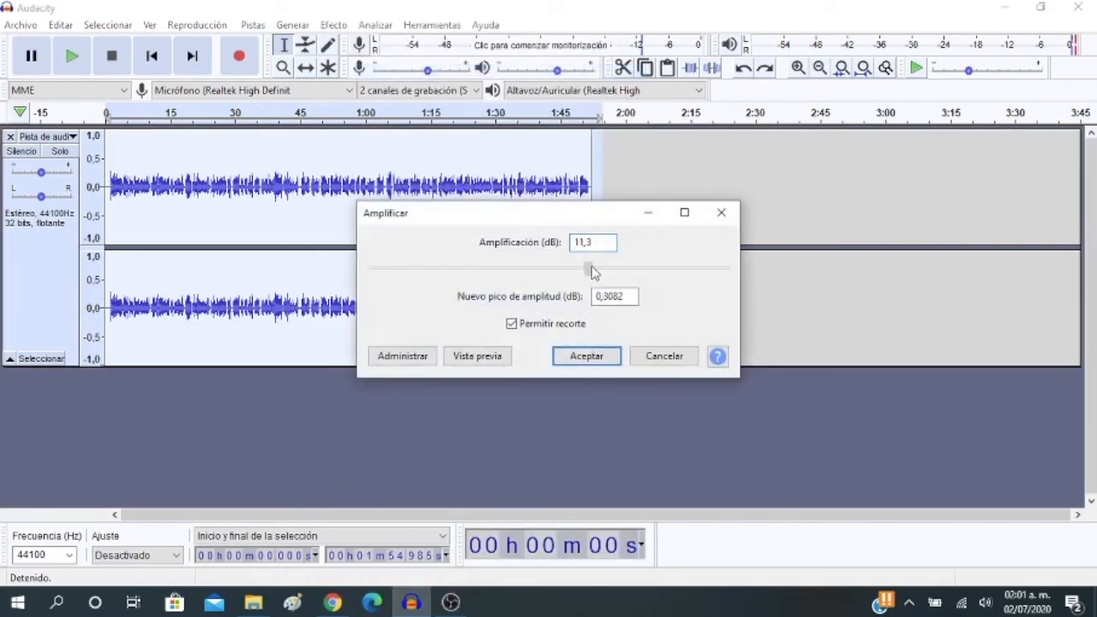
left_click(588, 357)
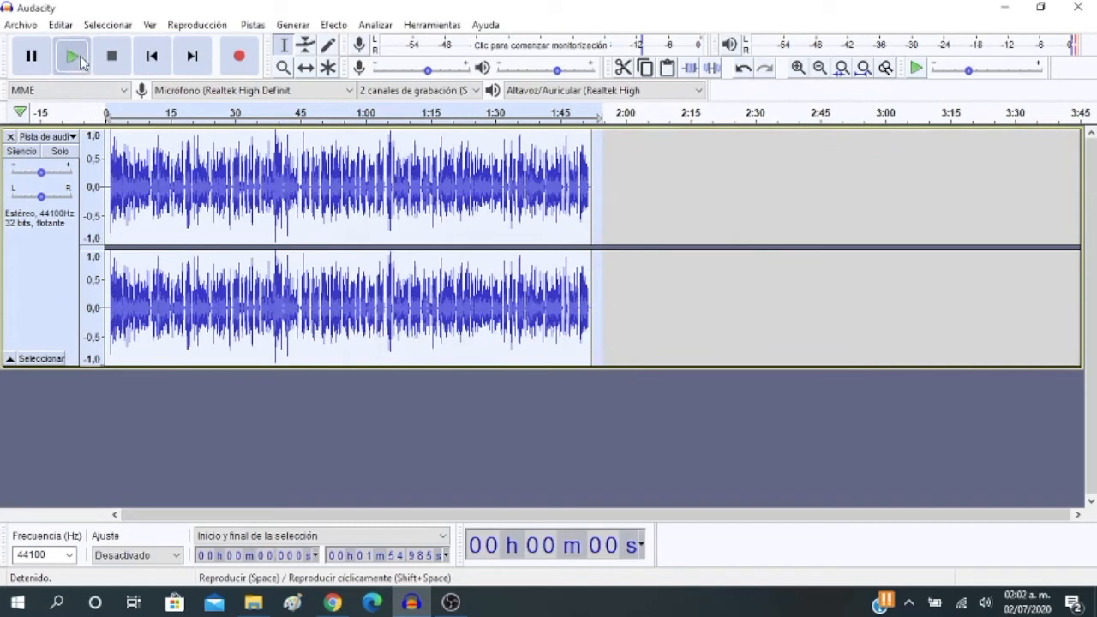
left_click(79, 60)
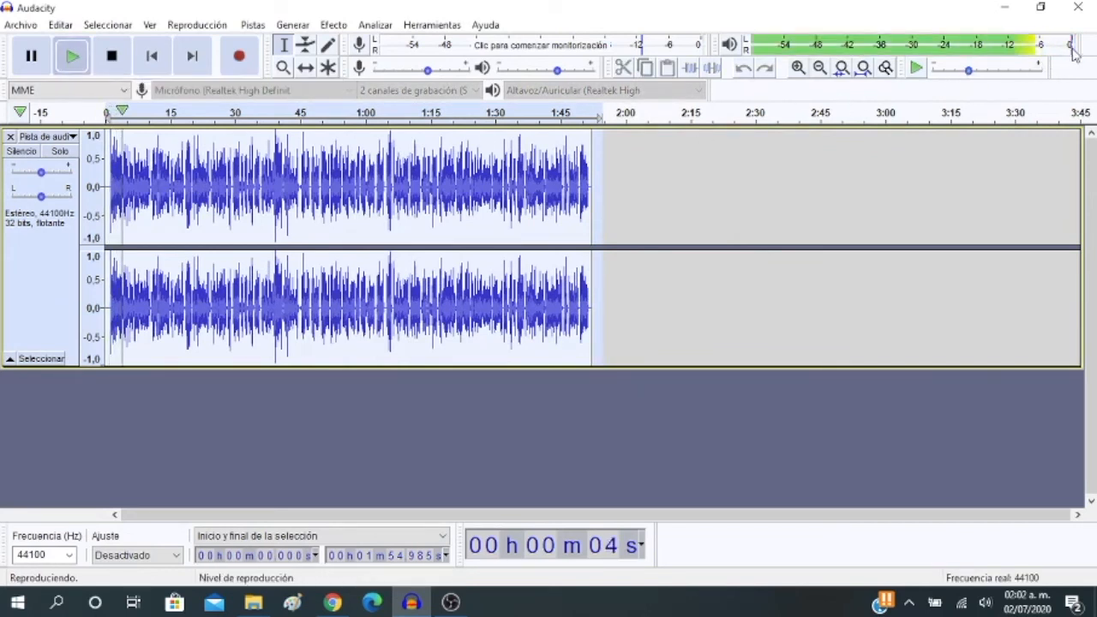
left_click(42, 65)
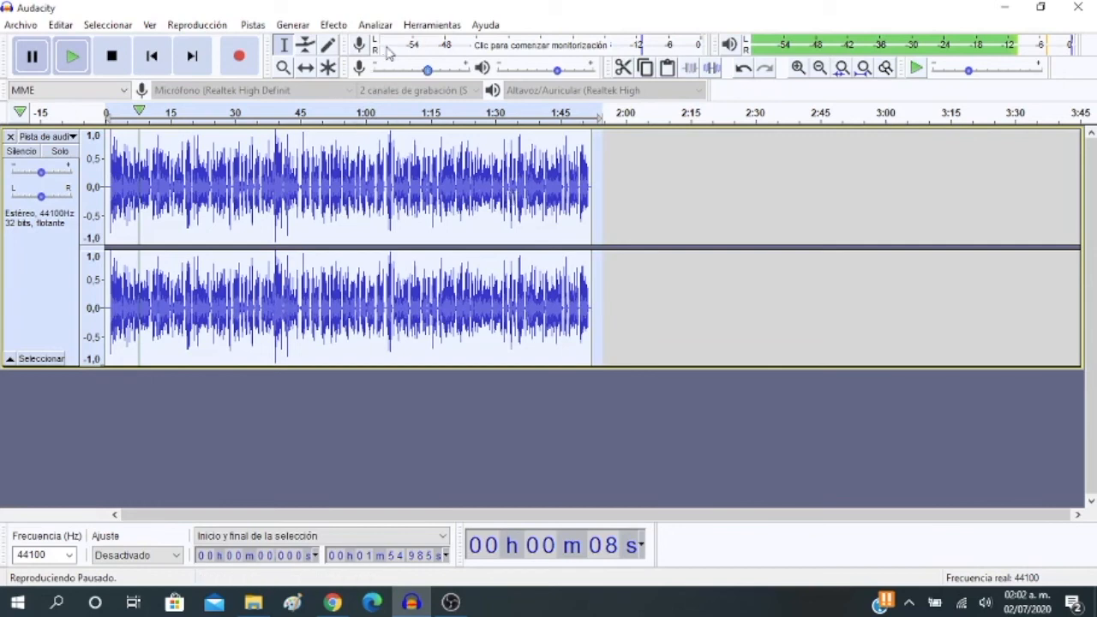
left_click(334, 26)
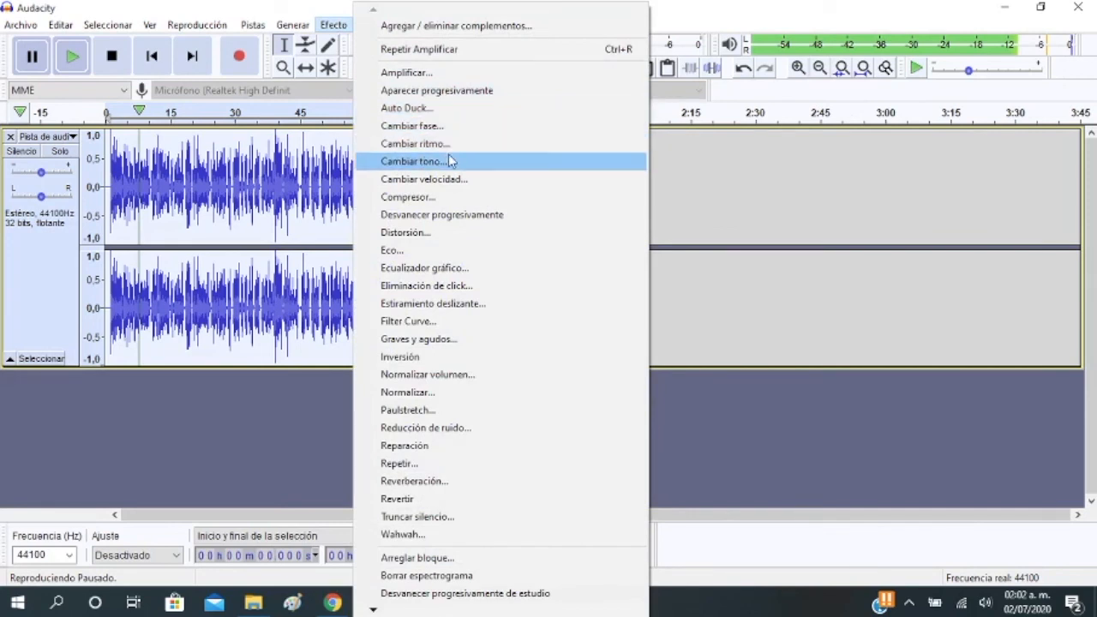
left_click(478, 254)
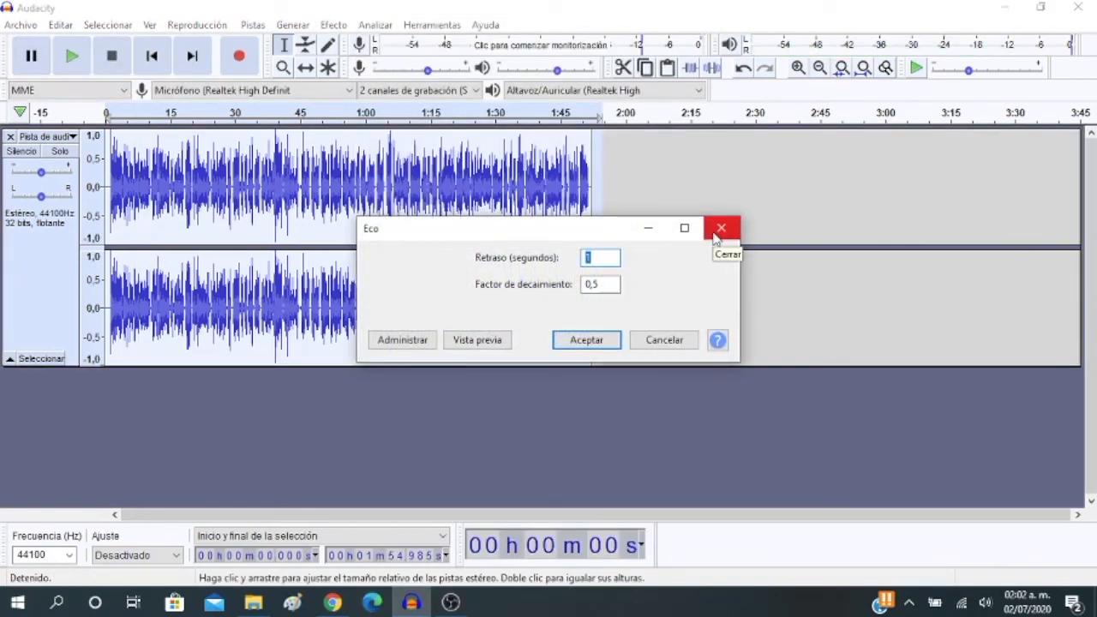
left_click(720, 229)
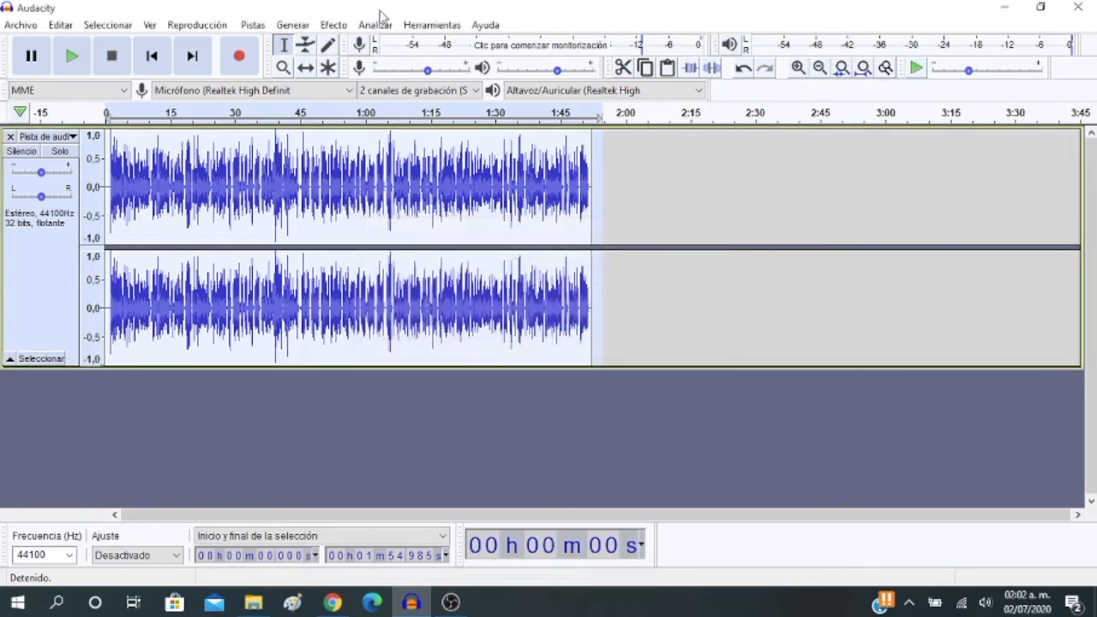
Configure Noise Reduction for the selected track with a reduction of 13 dB and the noise mode set to Reduce
left_click(333, 25)
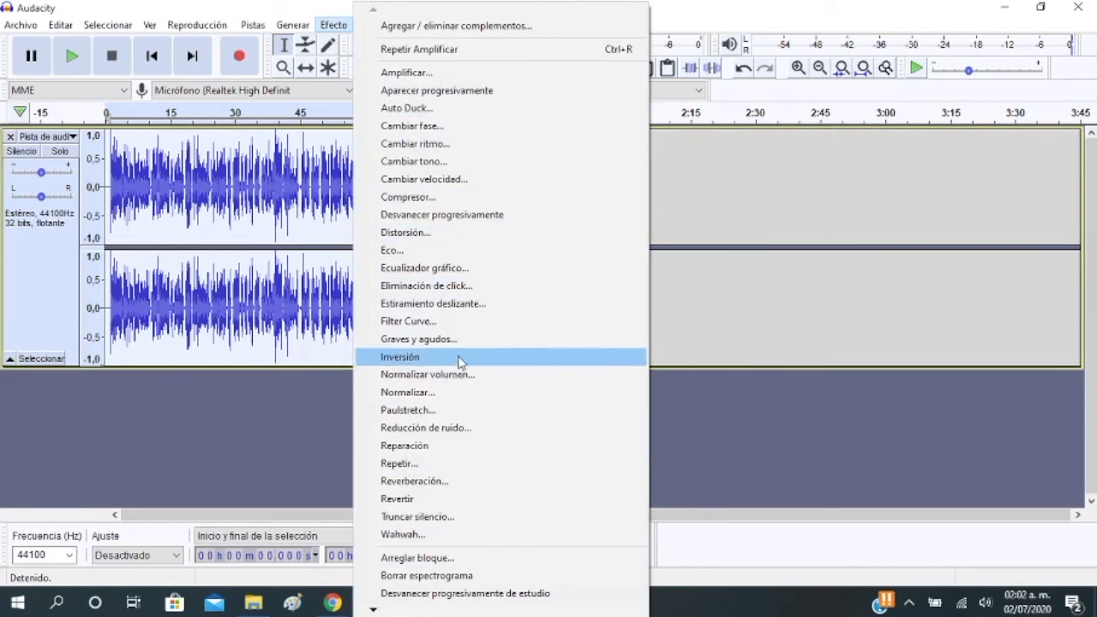
left_click(468, 429)
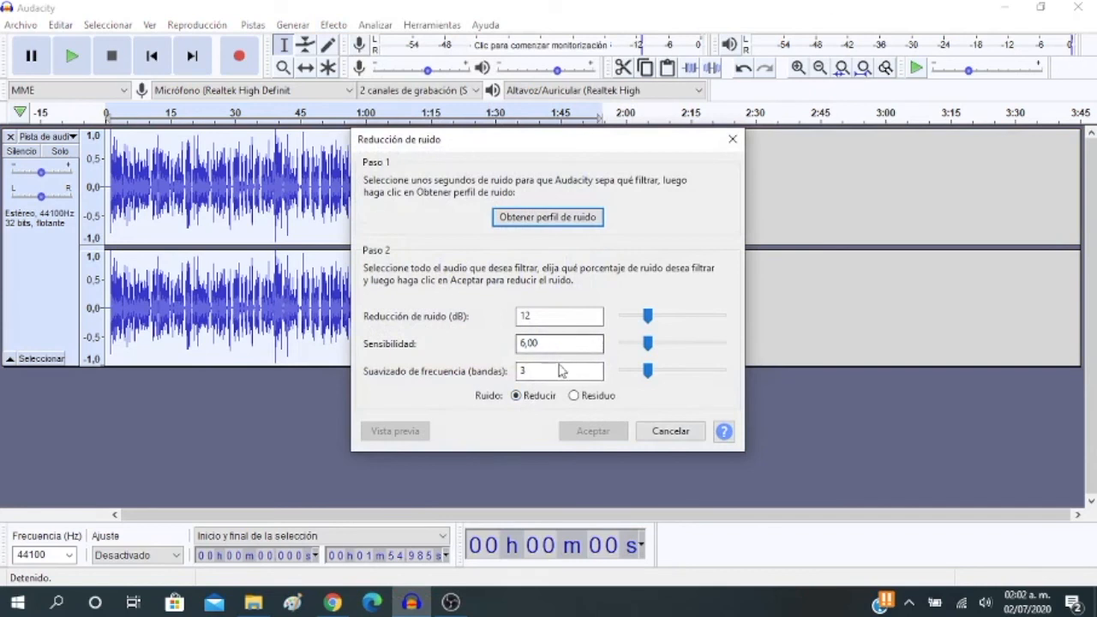
left_click(517, 397)
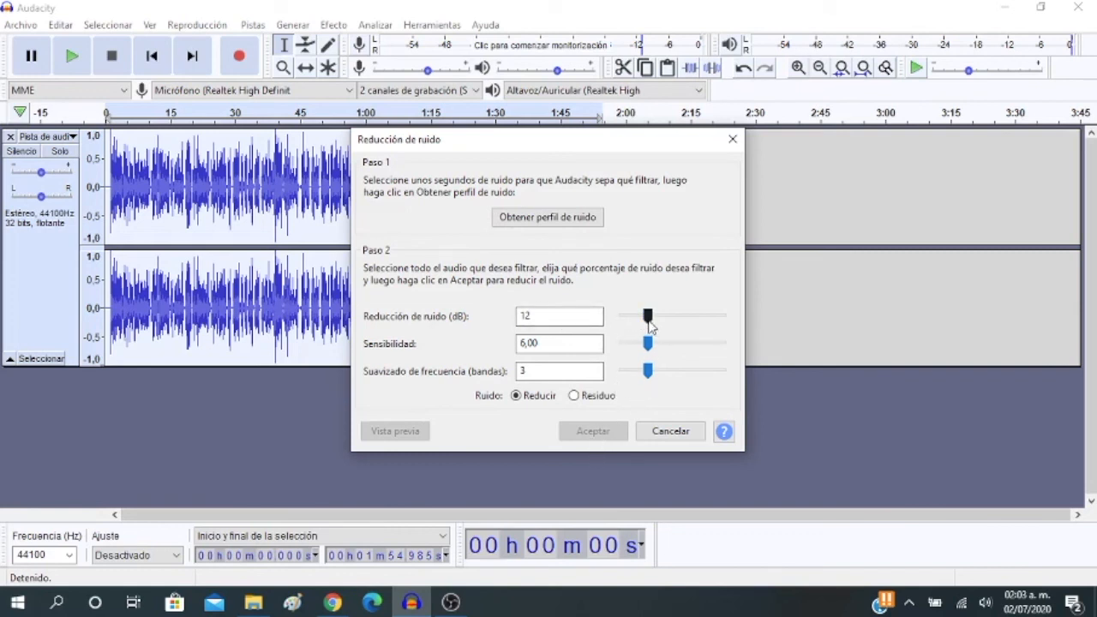
left_click_drag(649, 324, 651, 324)
left_click(574, 396)
left_click(516, 396)
left_click_drag(649, 345, 651, 345)
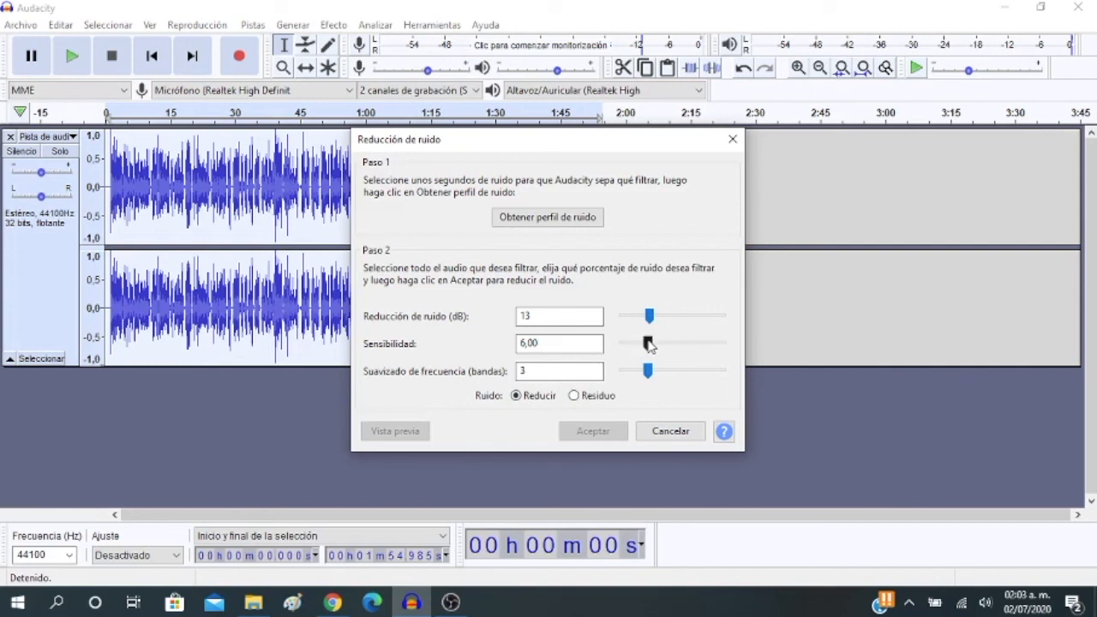
Capture the noise profile from the selected audio, and play the track's opening seconds
left_click(573, 219)
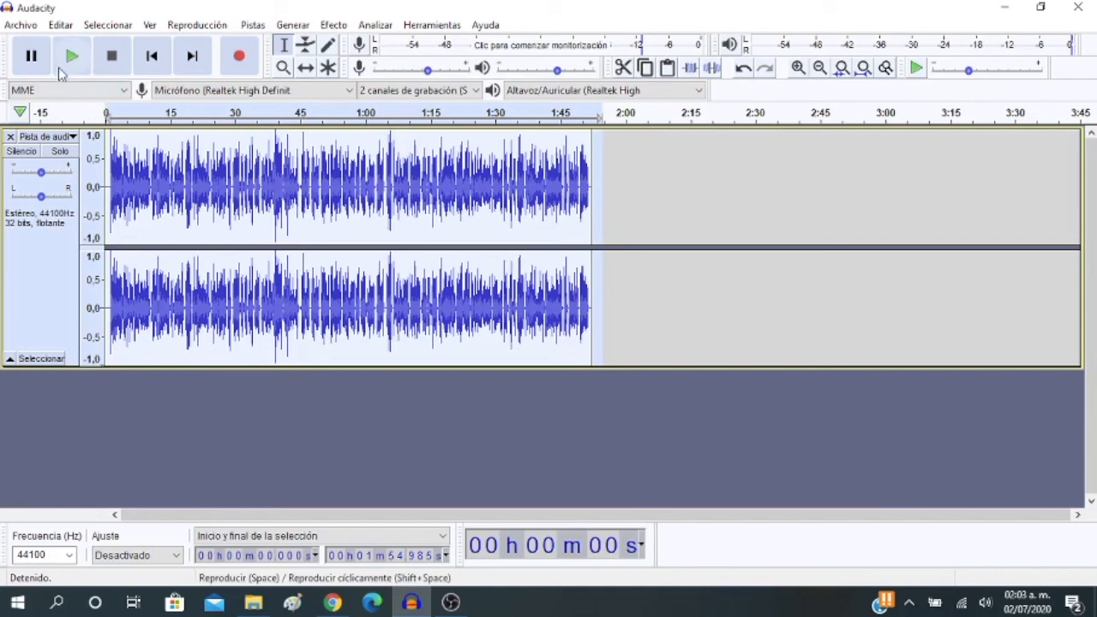
left_click(71, 58)
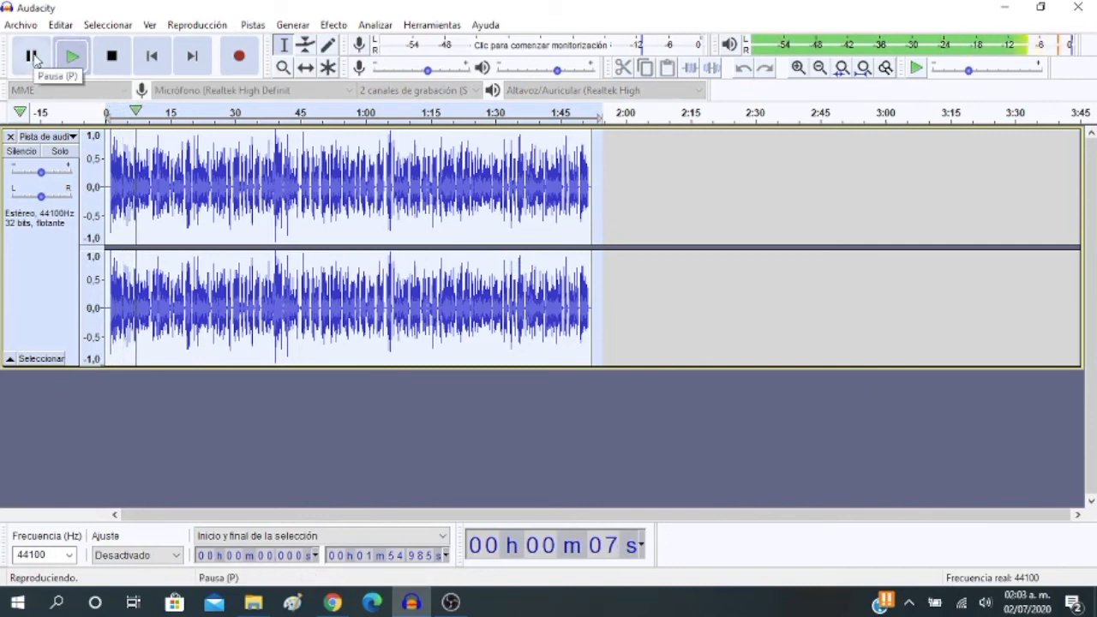
left_click(34, 57)
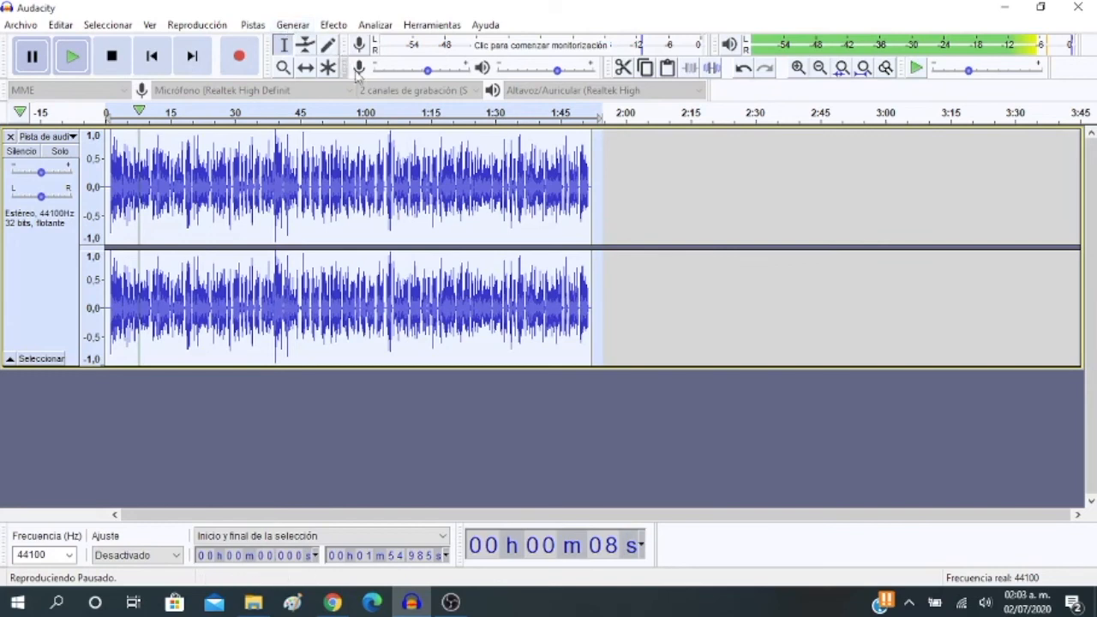
Set the starting octave to 12 in the Change Pitch effect for the selected track, and preview it
left_click(335, 25)
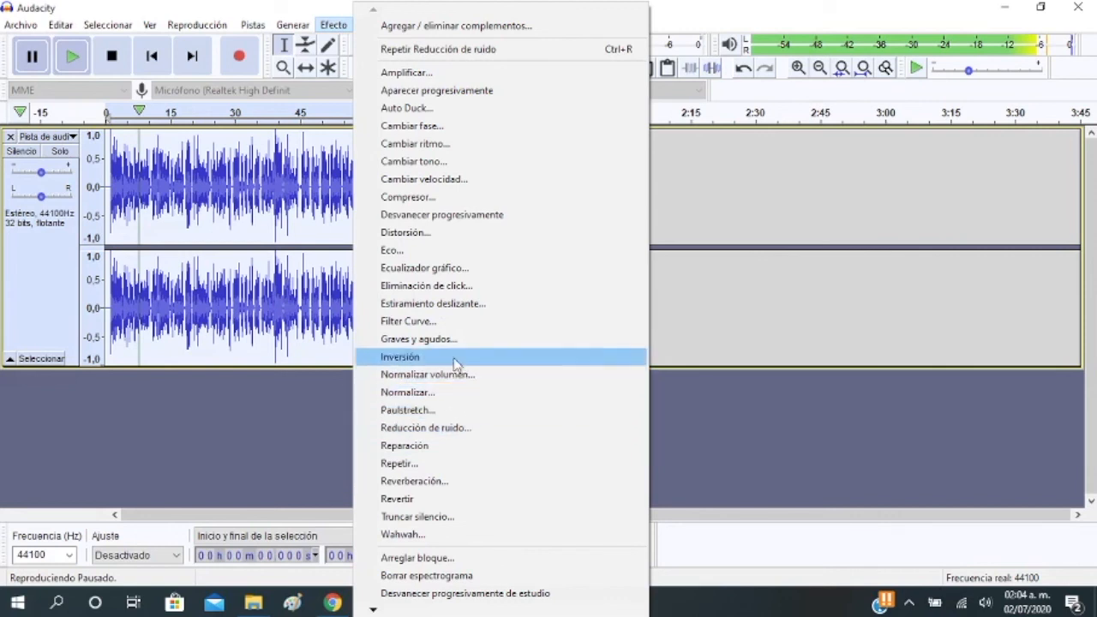
left_click(468, 164)
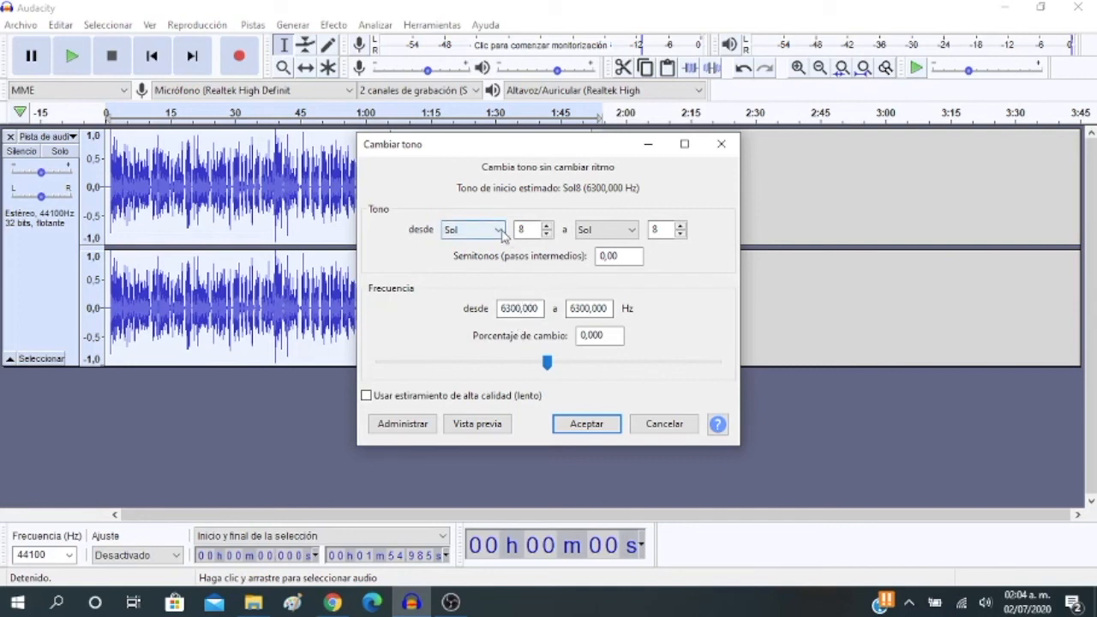
left_click(499, 232)
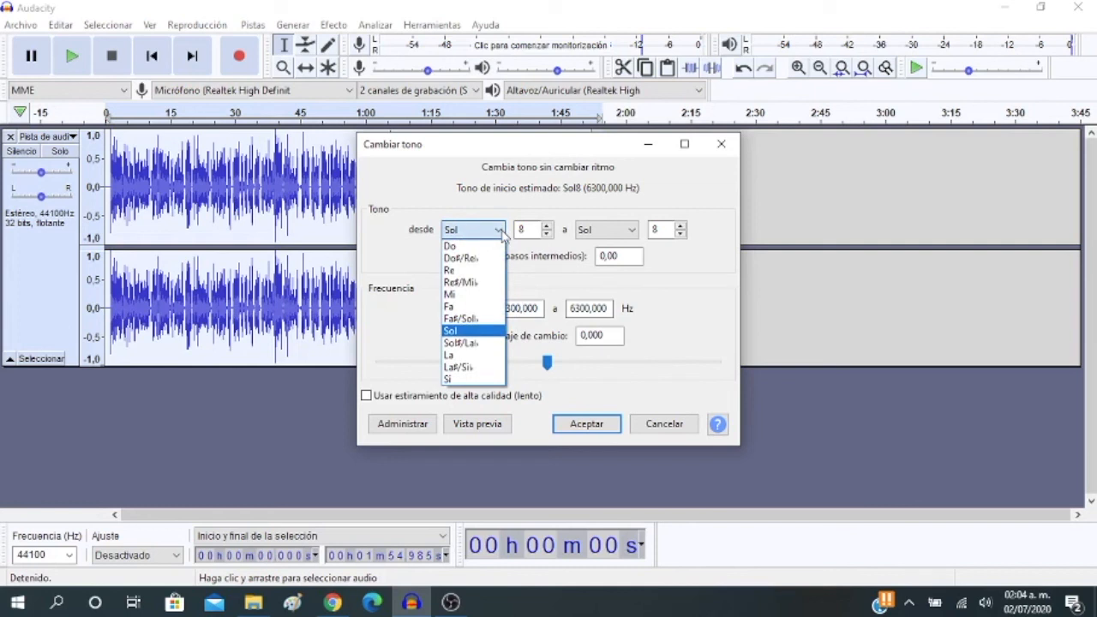
left_click(500, 232)
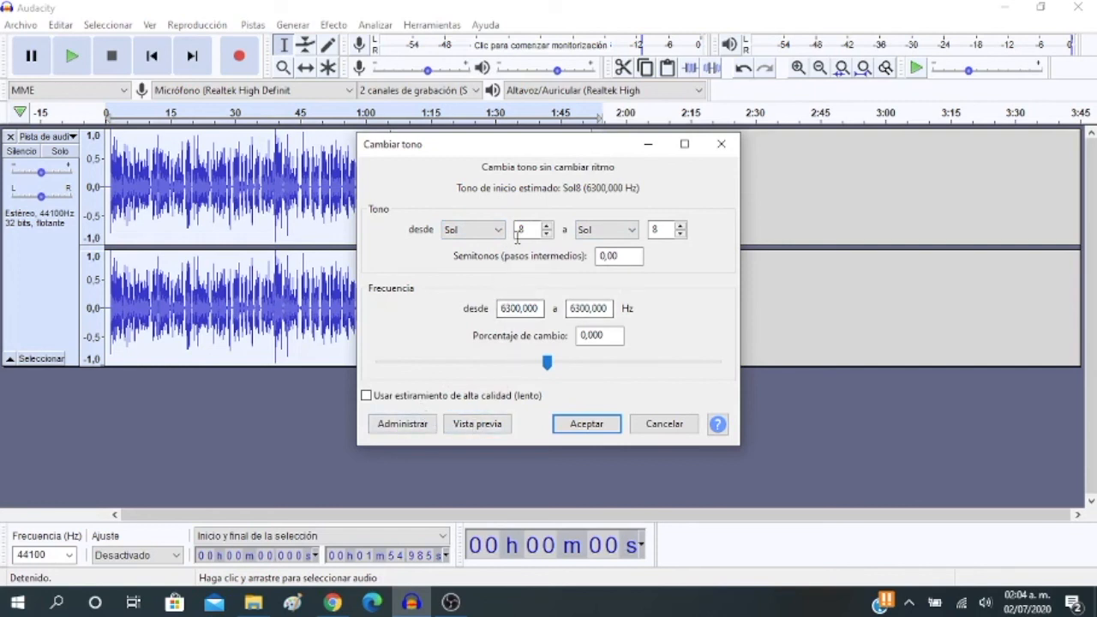
left_click(548, 226)
left_click(549, 226)
left_click(549, 226)
left_click(549, 227)
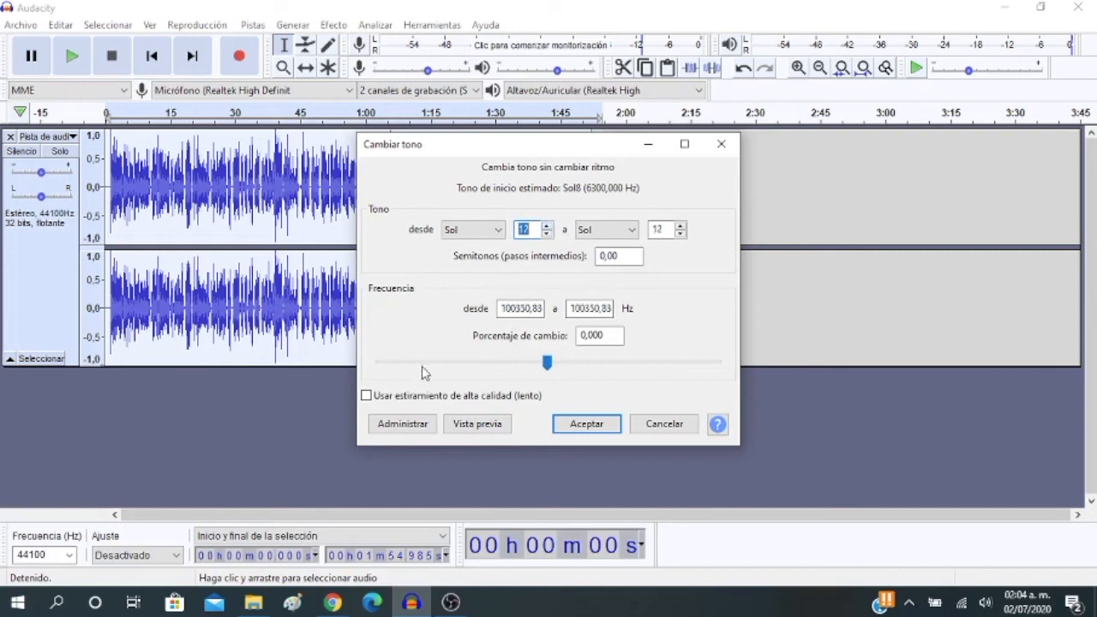
left_click(478, 423)
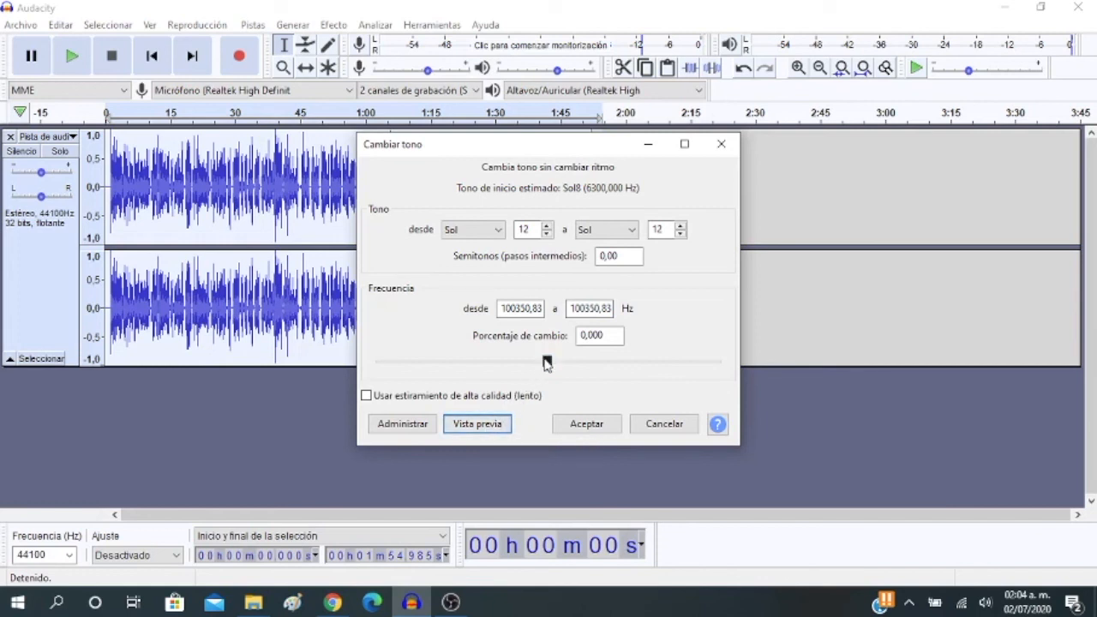
Preview percent changes of 175.133 and -63 in the Change Pitch effect, and leave the effect without applying it
left_click_drag(546, 367, 636, 366)
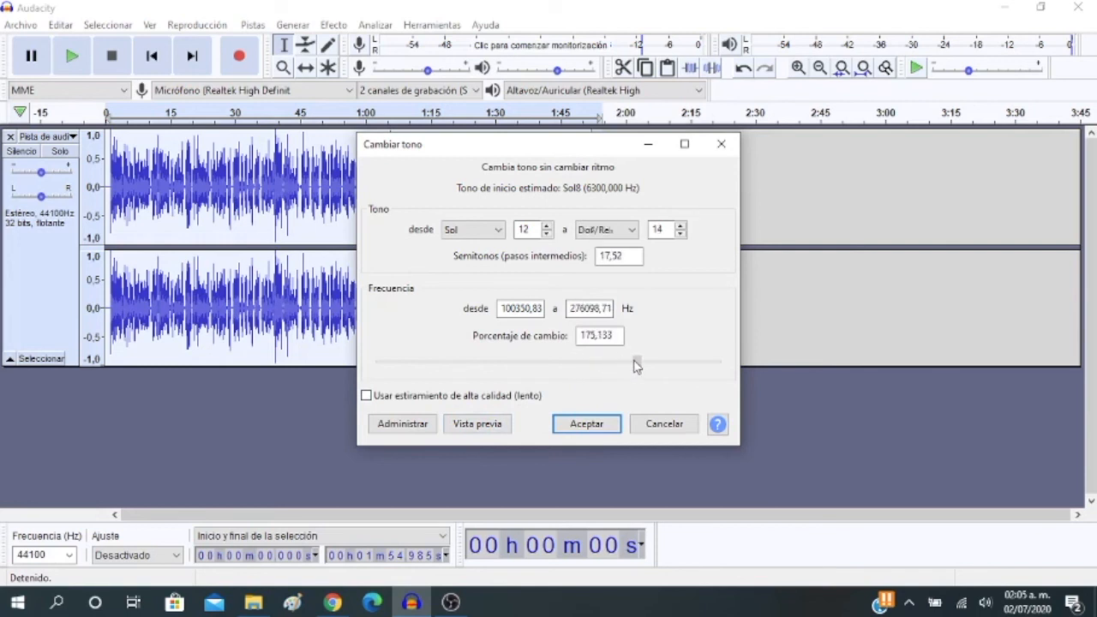
left_click(494, 425)
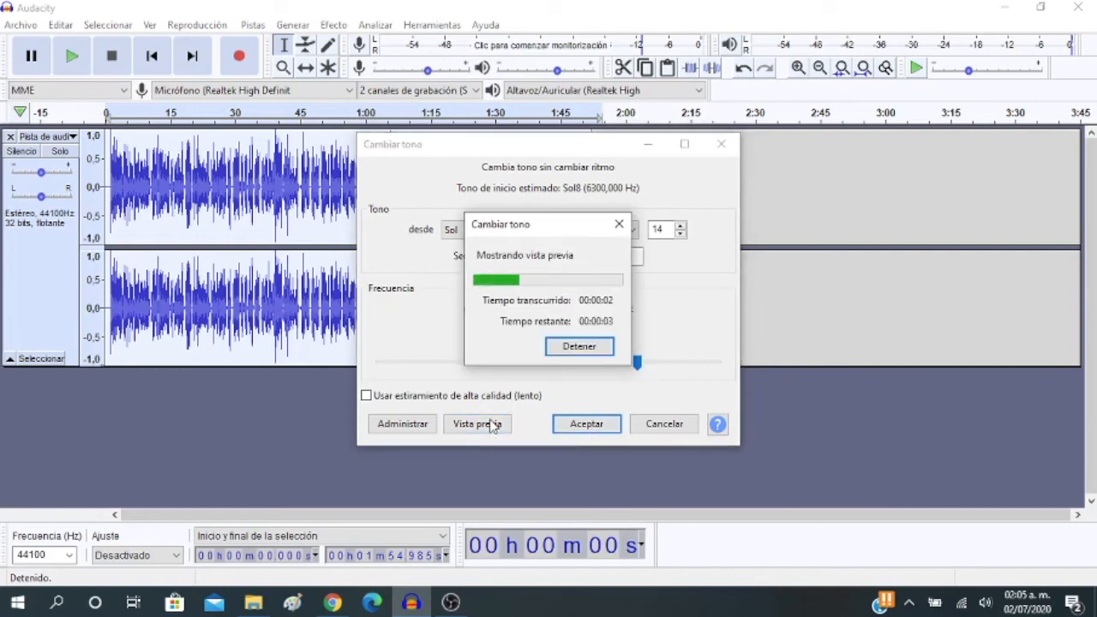
left_click(560, 352)
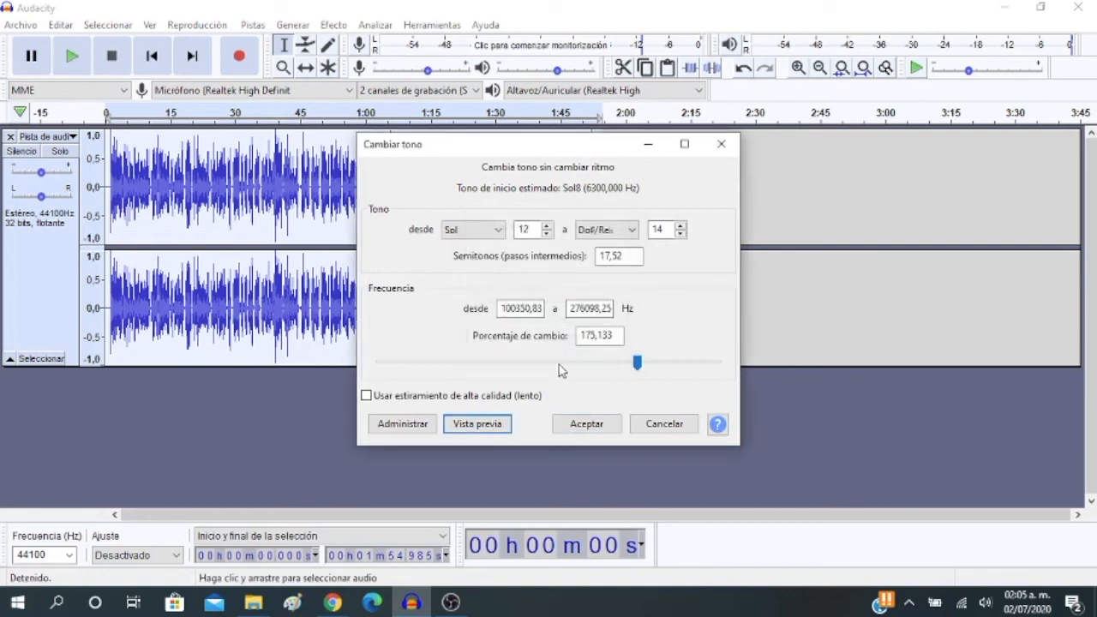
left_click_drag(637, 363, 441, 361)
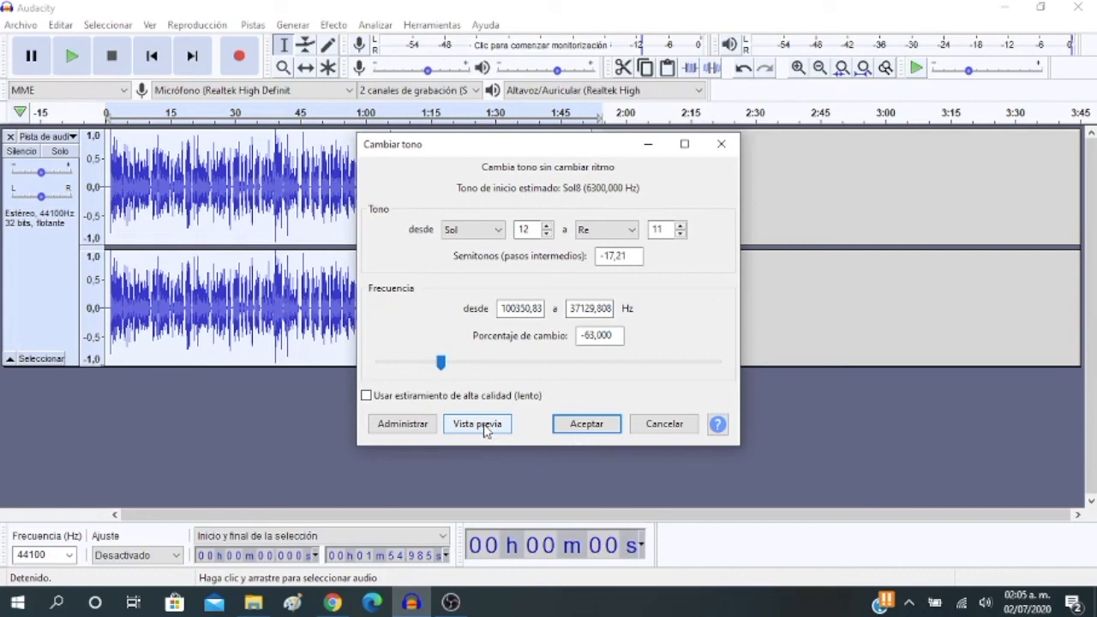
left_click(477, 424)
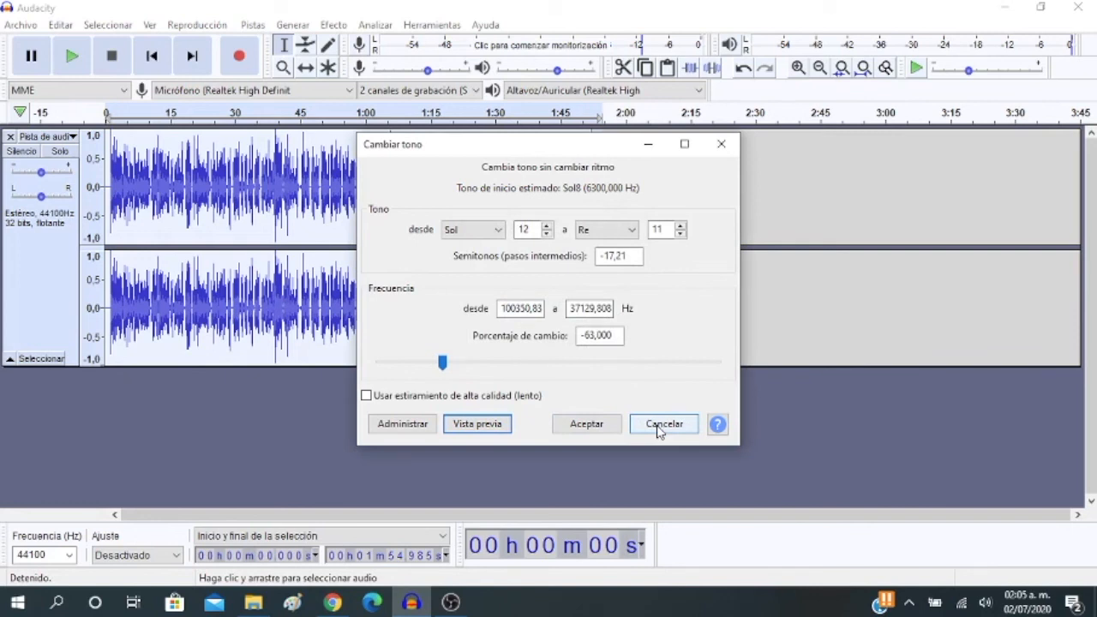
left_click(574, 369)
left_click_drag(474, 364, 580, 373)
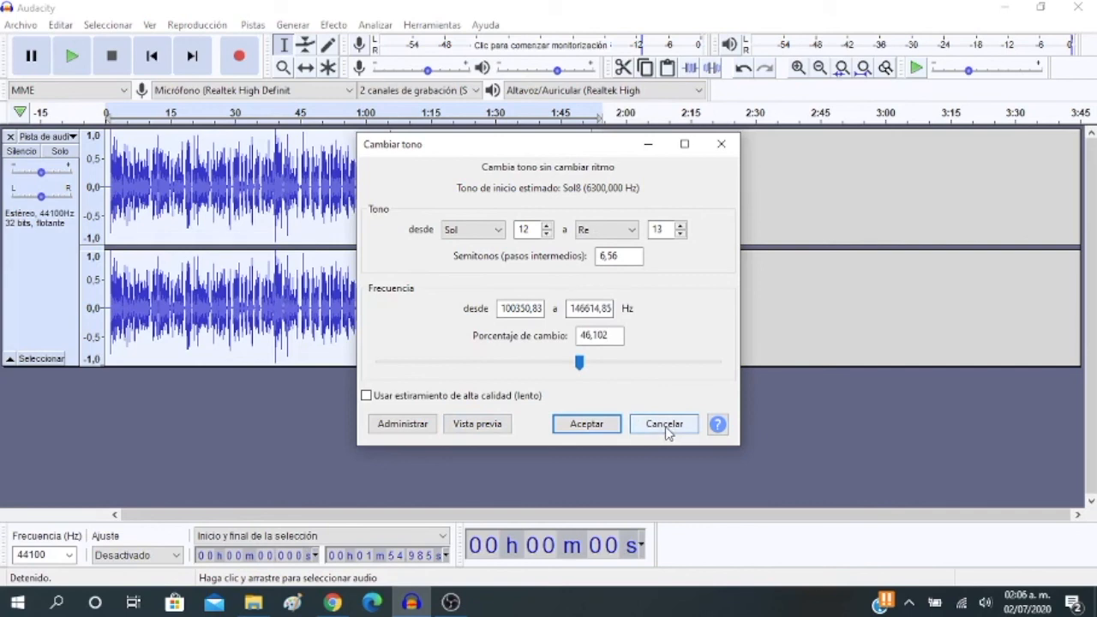
left_click(665, 425)
Open the Reverb effect for the selected voice track, and preview it with the reverberance set to 80 %
left_click(333, 26)
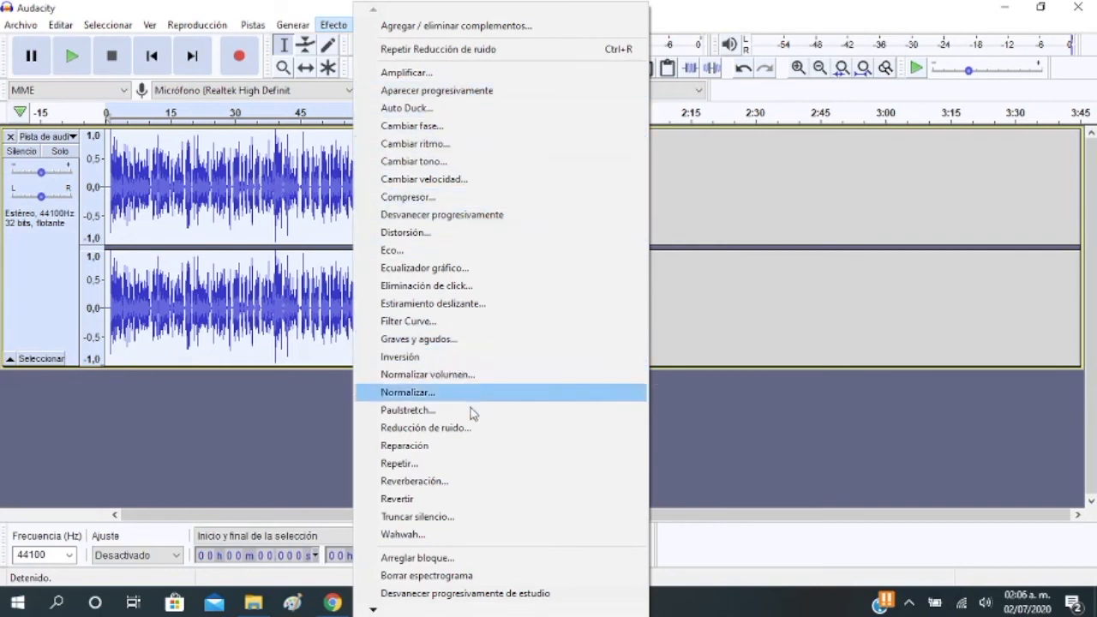
left_click(466, 487)
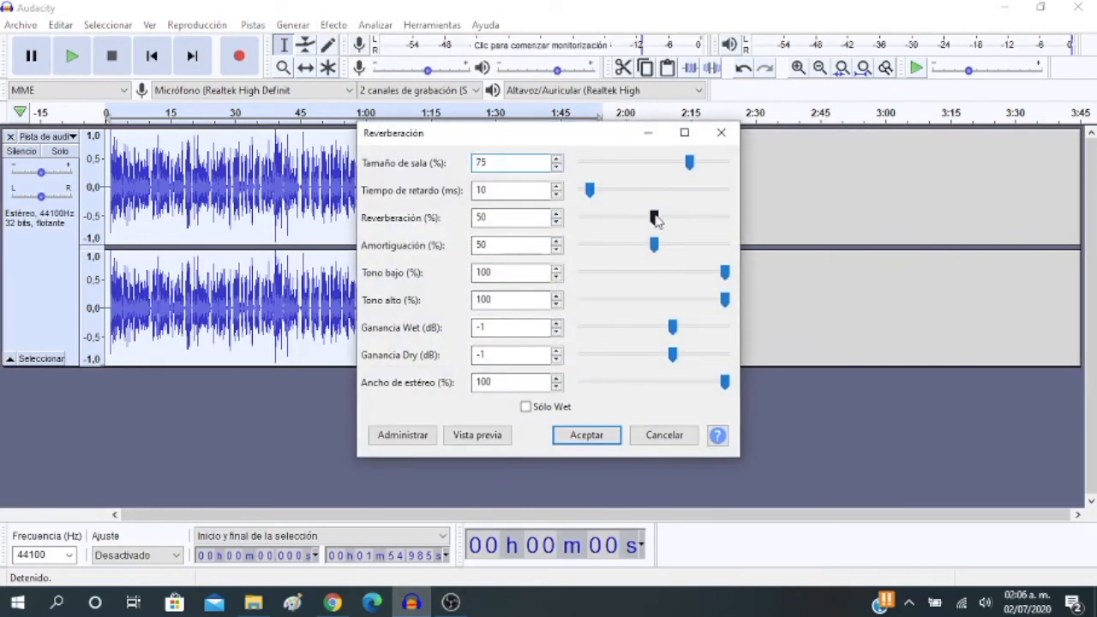
left_click_drag(657, 221, 698, 216)
left_click(494, 440)
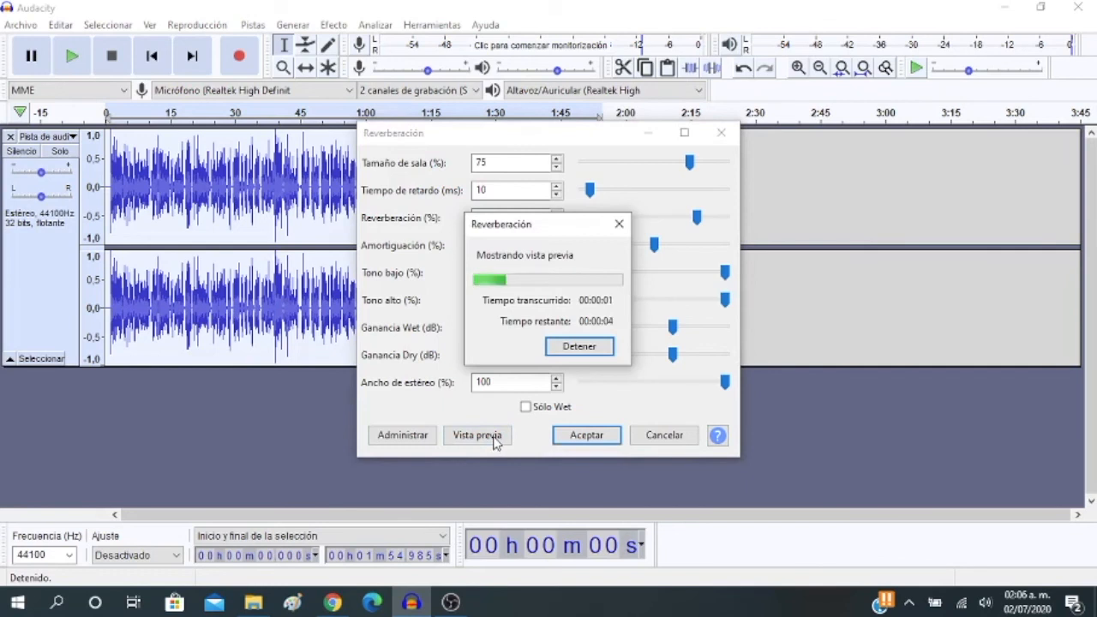
left_click(580, 347)
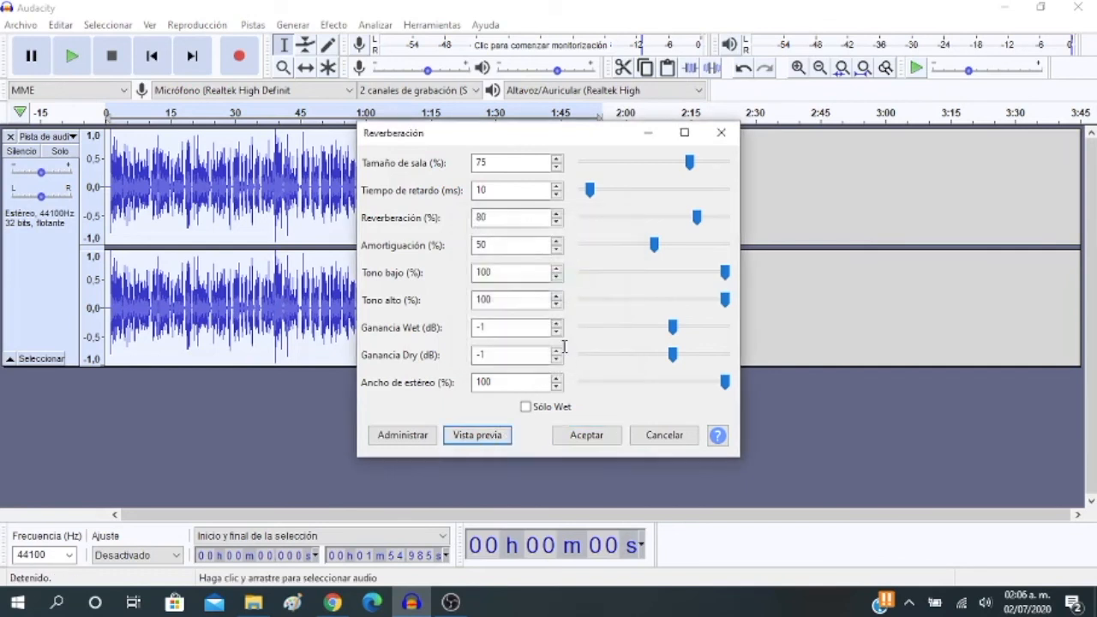
Preview the Reverb effect with the reverberance reduced to 12 %, and again with it at 5 %
left_click_drag(699, 220, 602, 225)
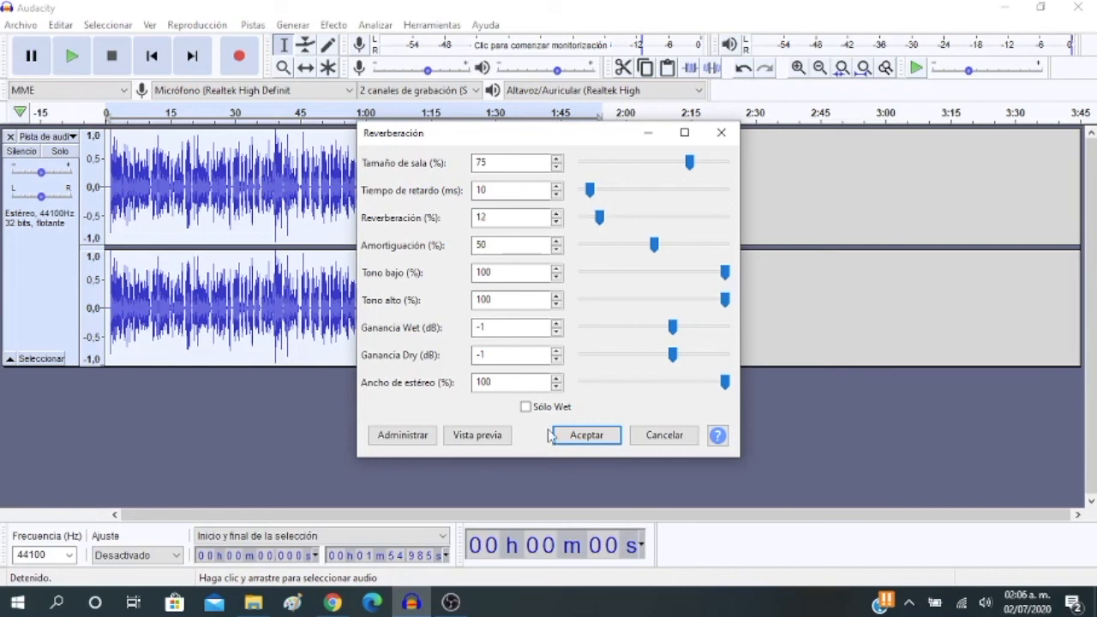
left_click(484, 436)
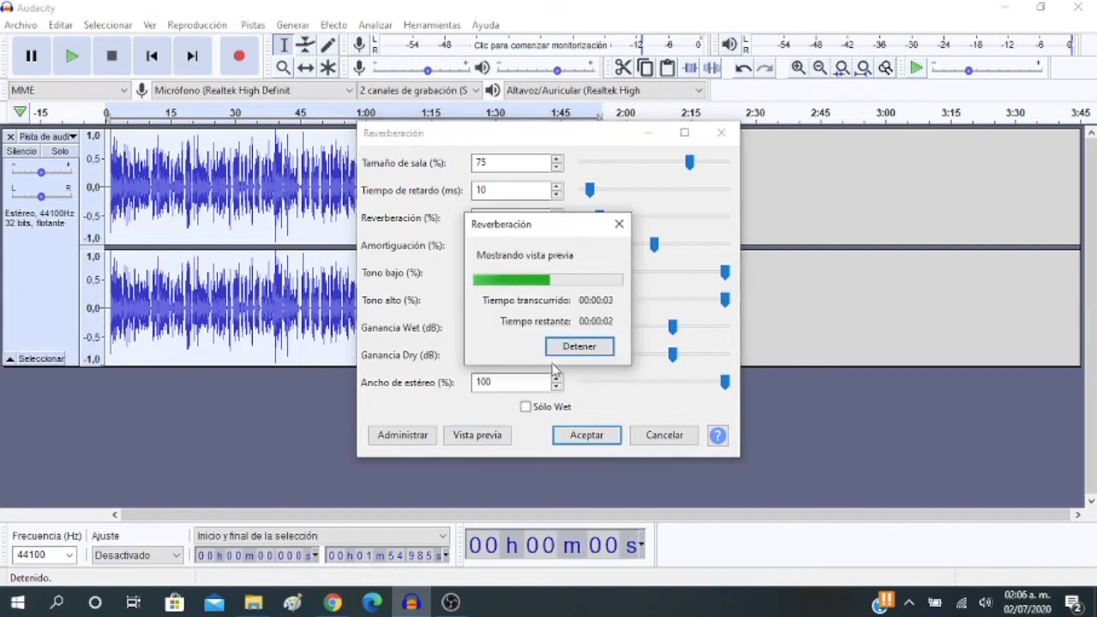
left_click(578, 348)
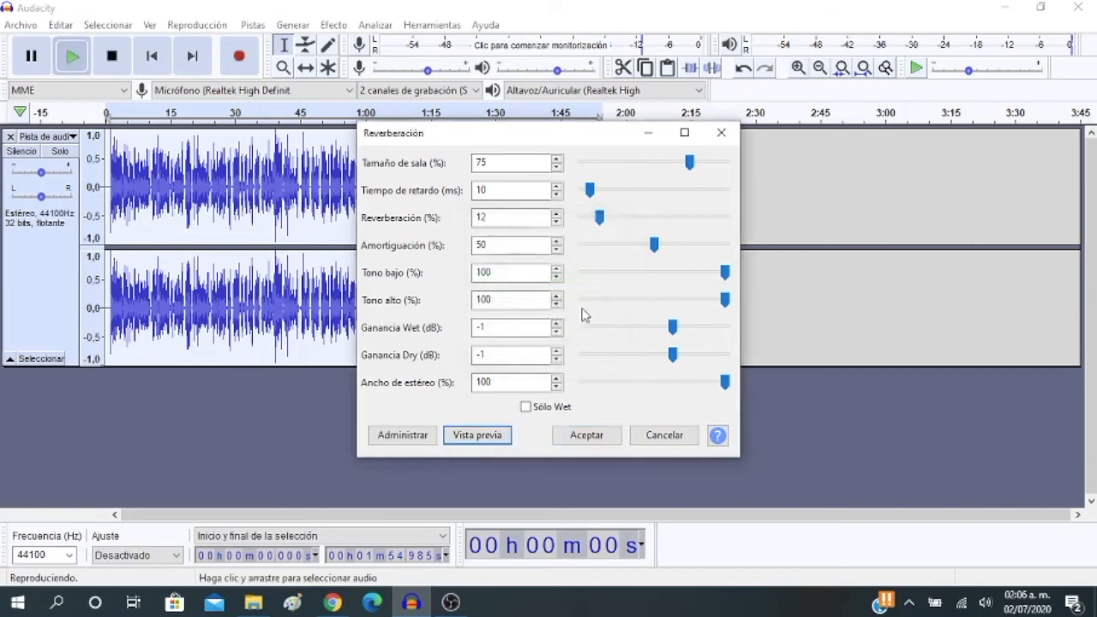
left_click_drag(600, 217, 591, 222)
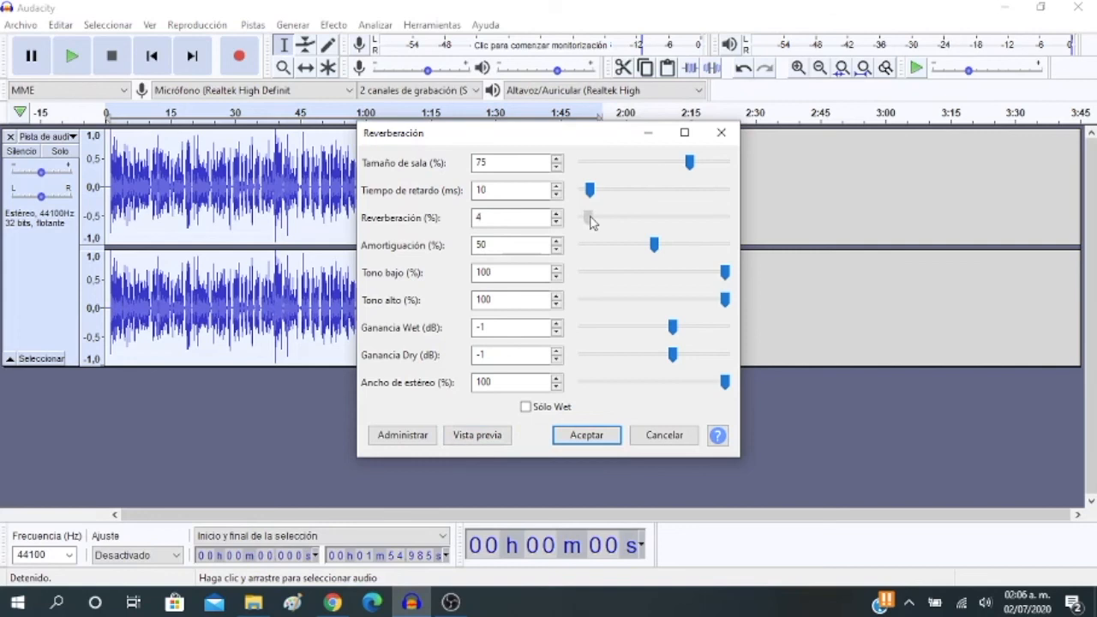
left_click_drag(591, 221, 590, 218)
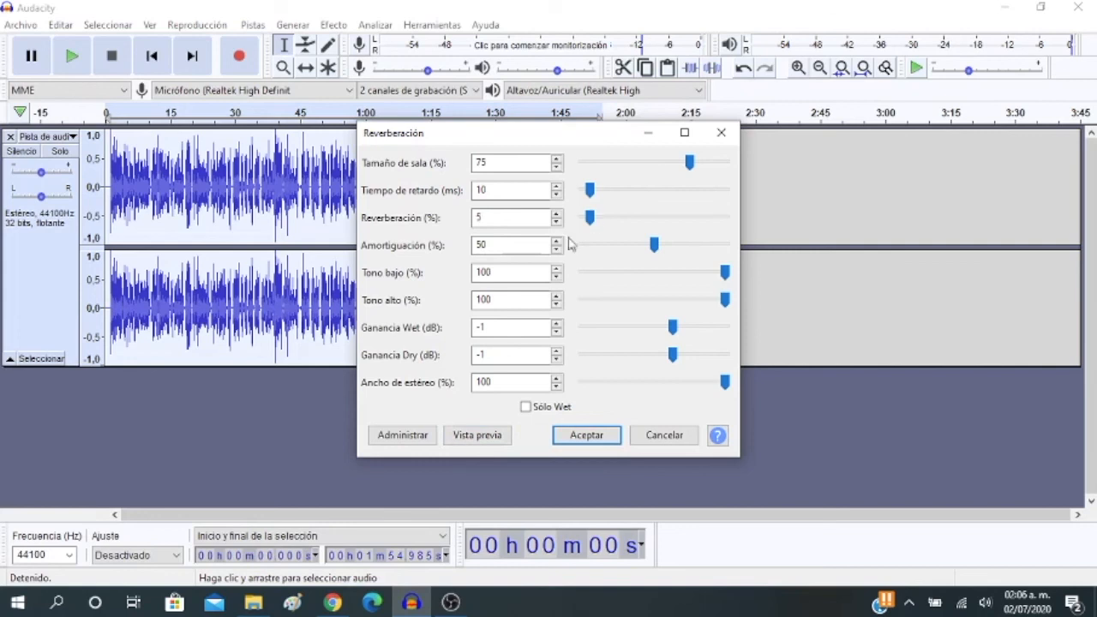
left_click(477, 436)
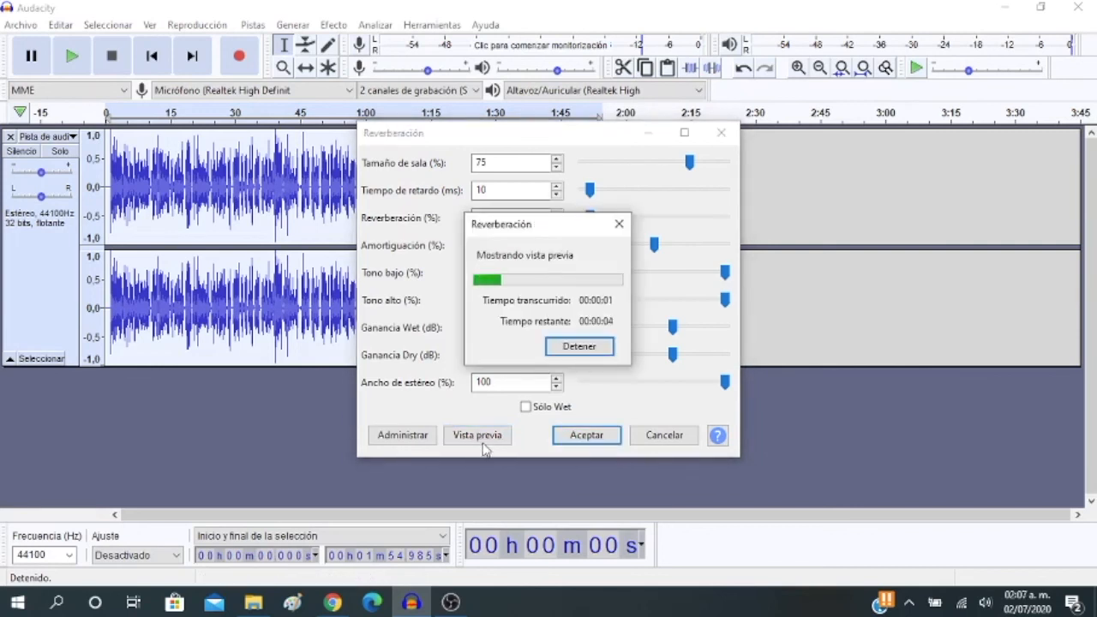
left_click(576, 351)
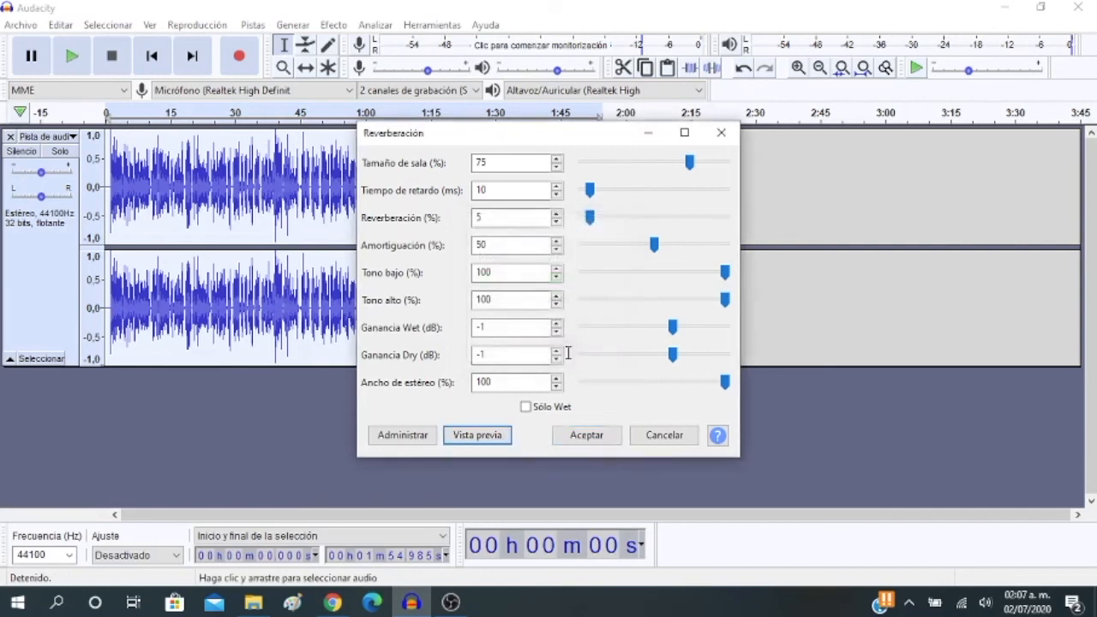
Preview and apply Reverb to the selected track with 2 % reverberance, and play the track's opening seconds
left_click_drag(589, 216, 589, 236)
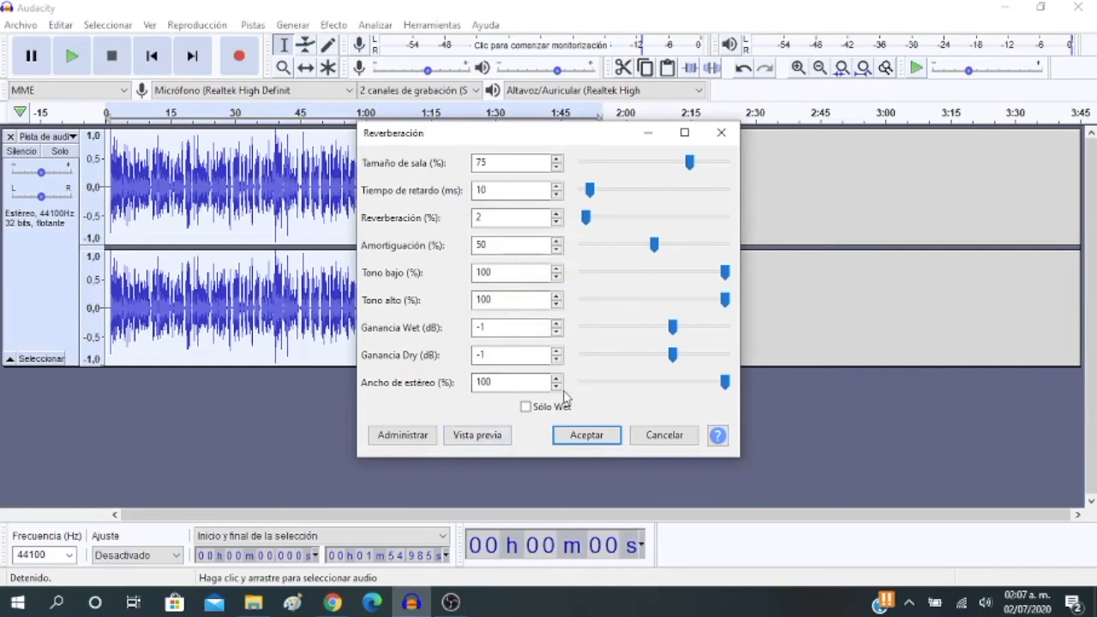
left_click(498, 442)
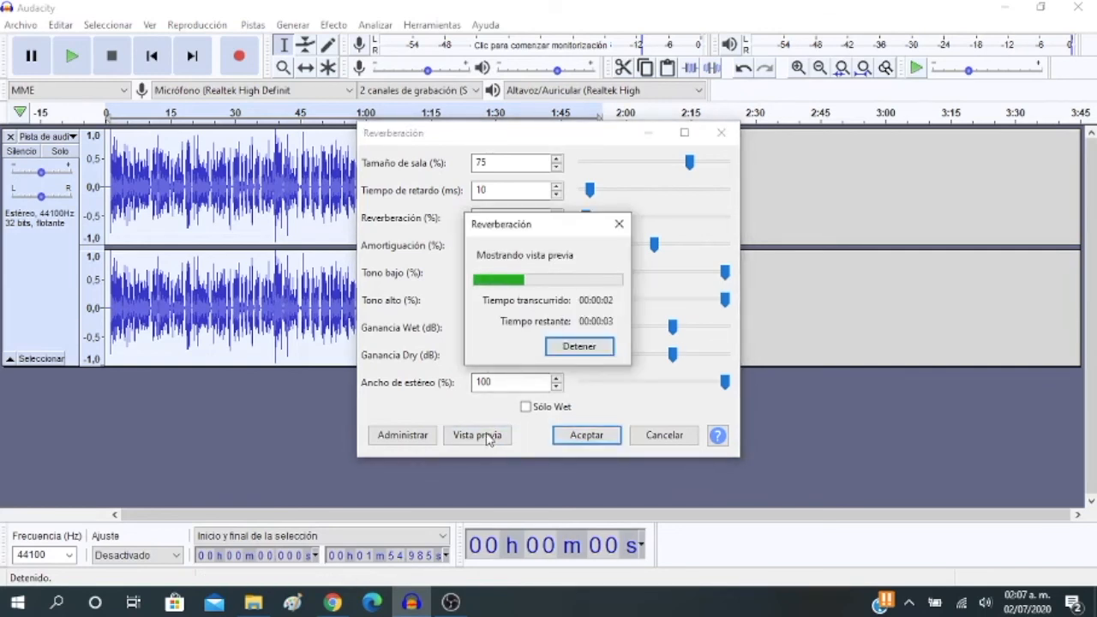
left_click(588, 348)
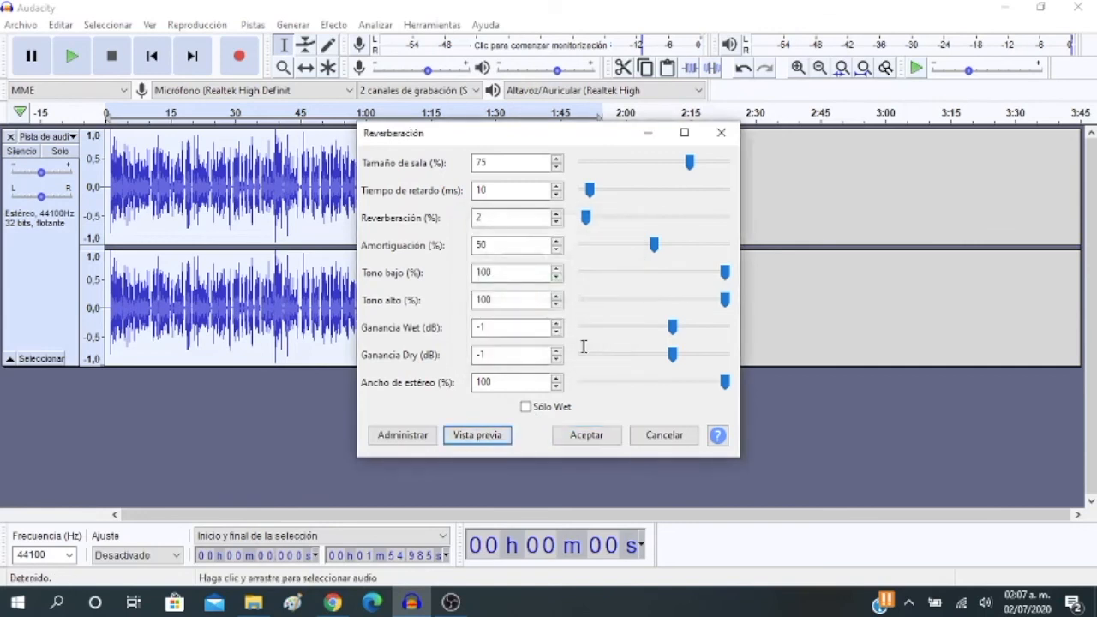
left_click(588, 436)
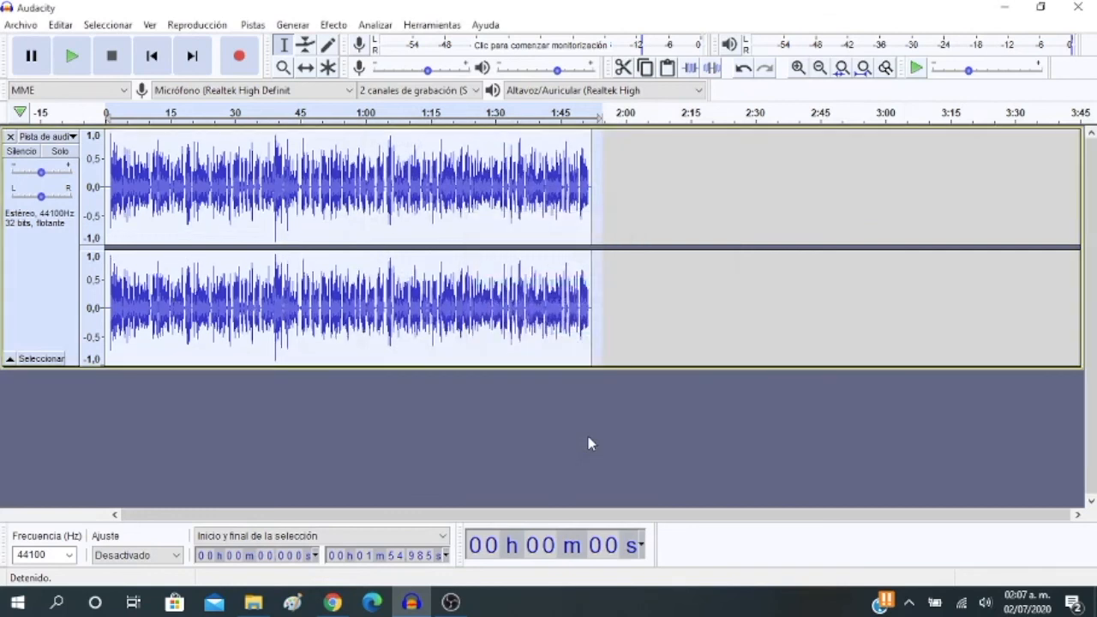
left_click(78, 67)
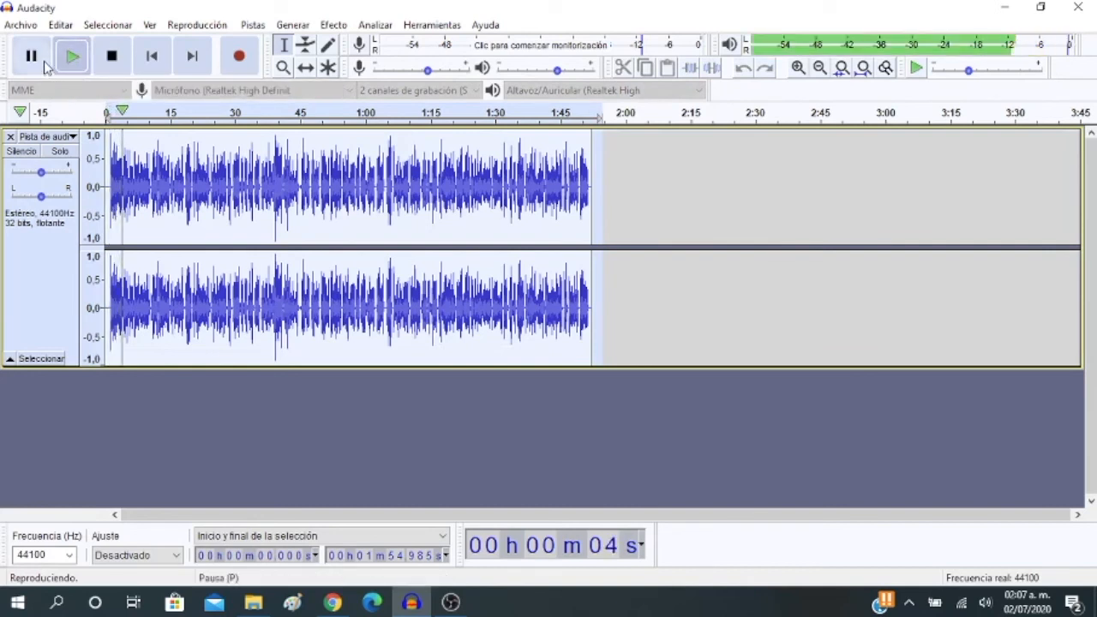
left_click(46, 69)
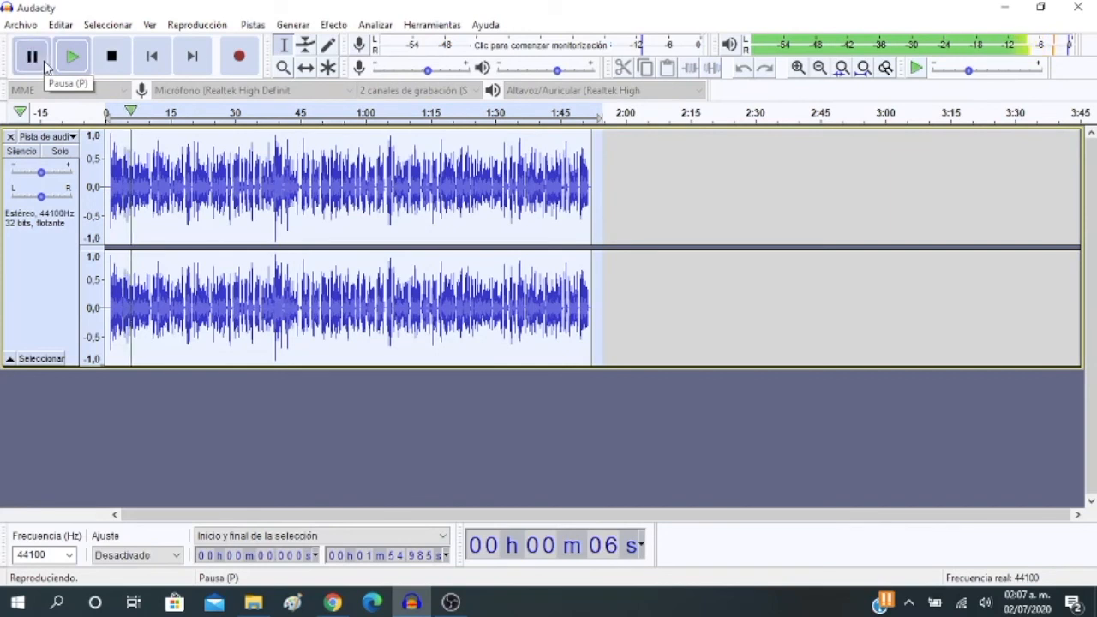
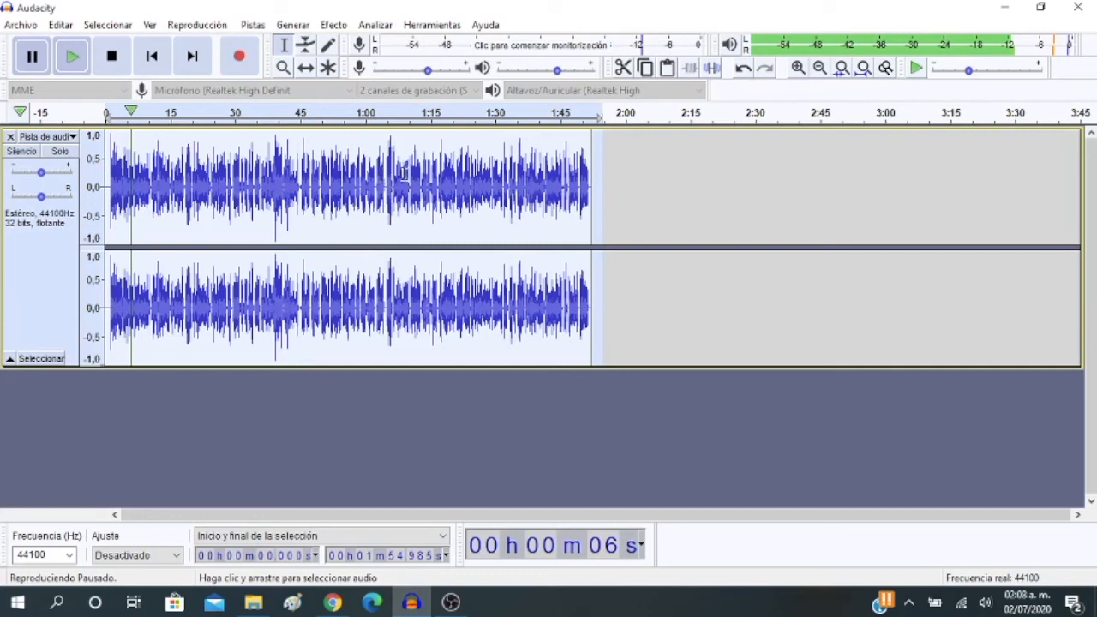
Import the music file bensound-creativeminds from the Descargas folder as a new audio track
left_click(19, 26)
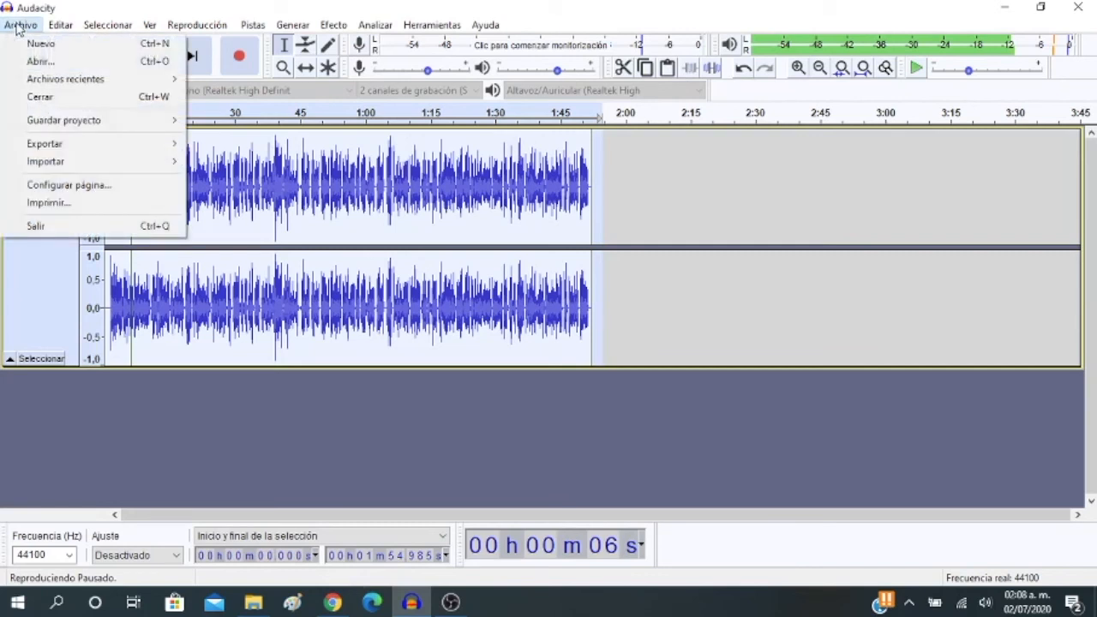
mouse_move(138, 169)
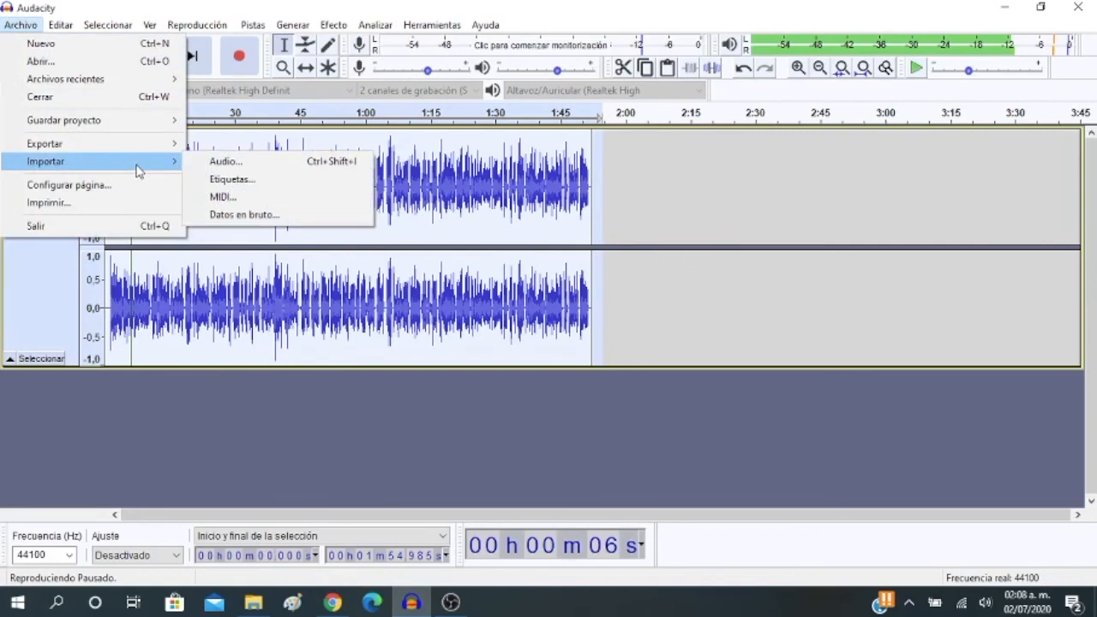
left_click(225, 161)
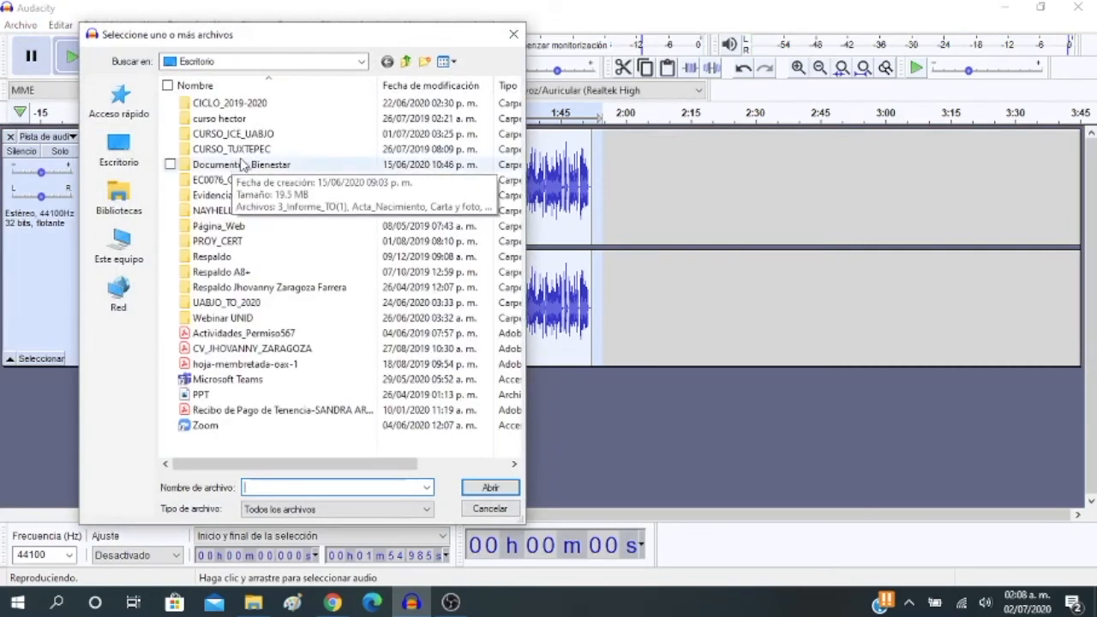
left_click(129, 206)
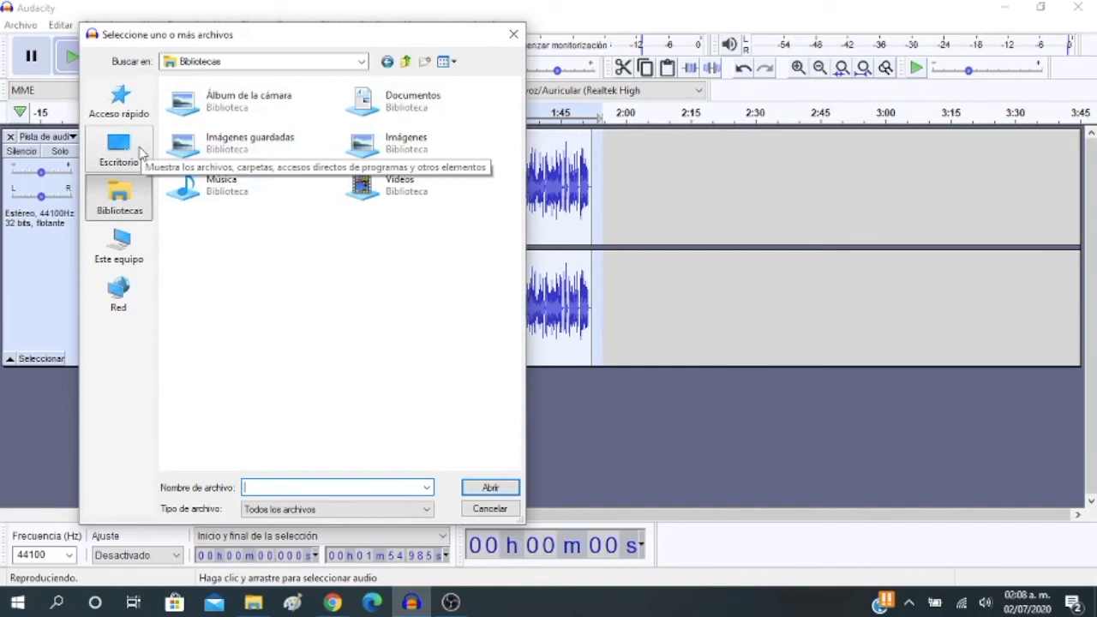
left_click(127, 163)
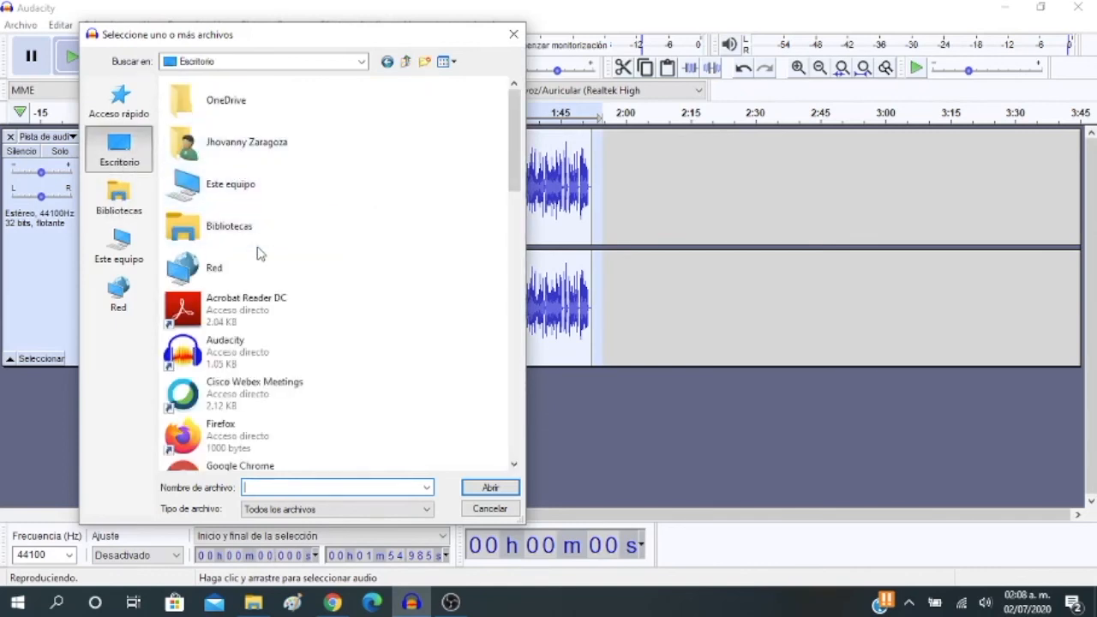
scroll(261, 252, "down", 5)
scroll(262, 257, "up", 3)
left_click(125, 305)
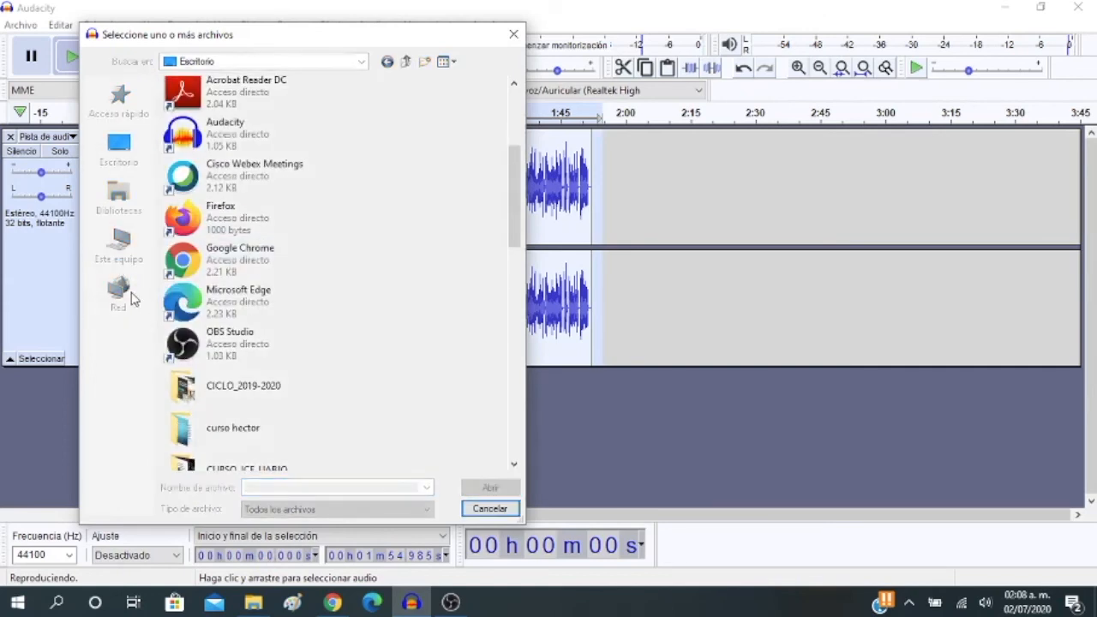
left_click(126, 257)
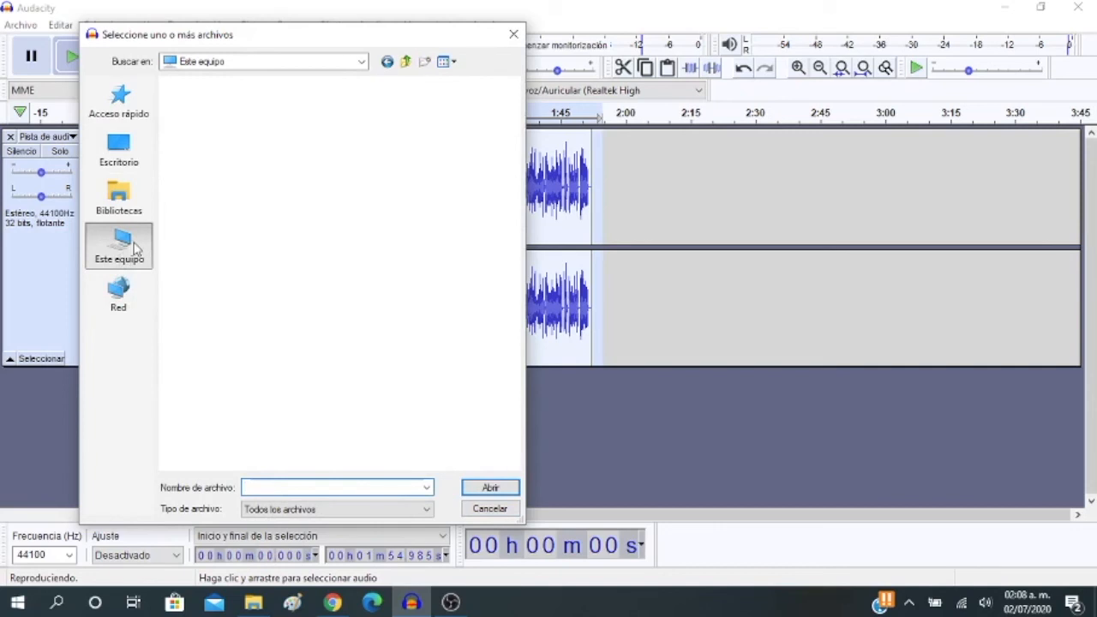
double_click(241, 122)
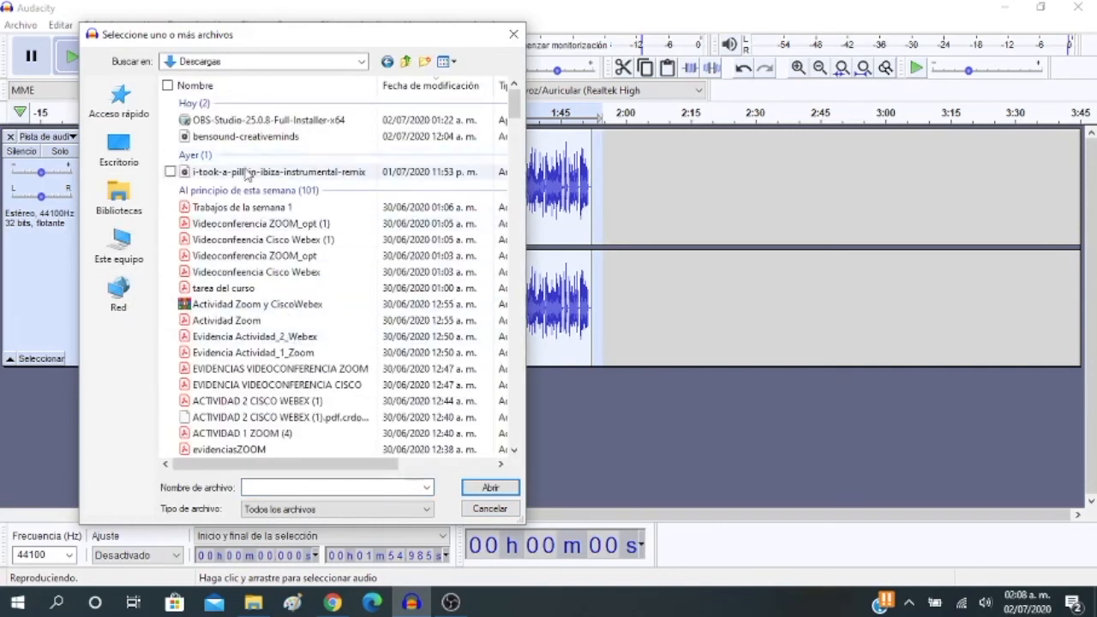
left_click(247, 144)
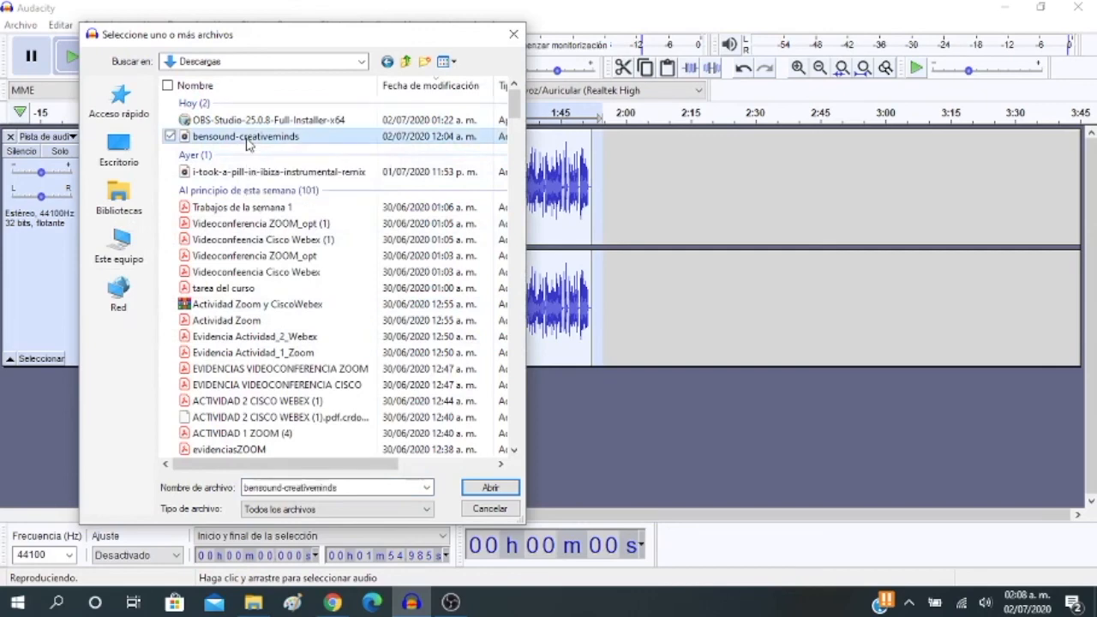
left_click(513, 488)
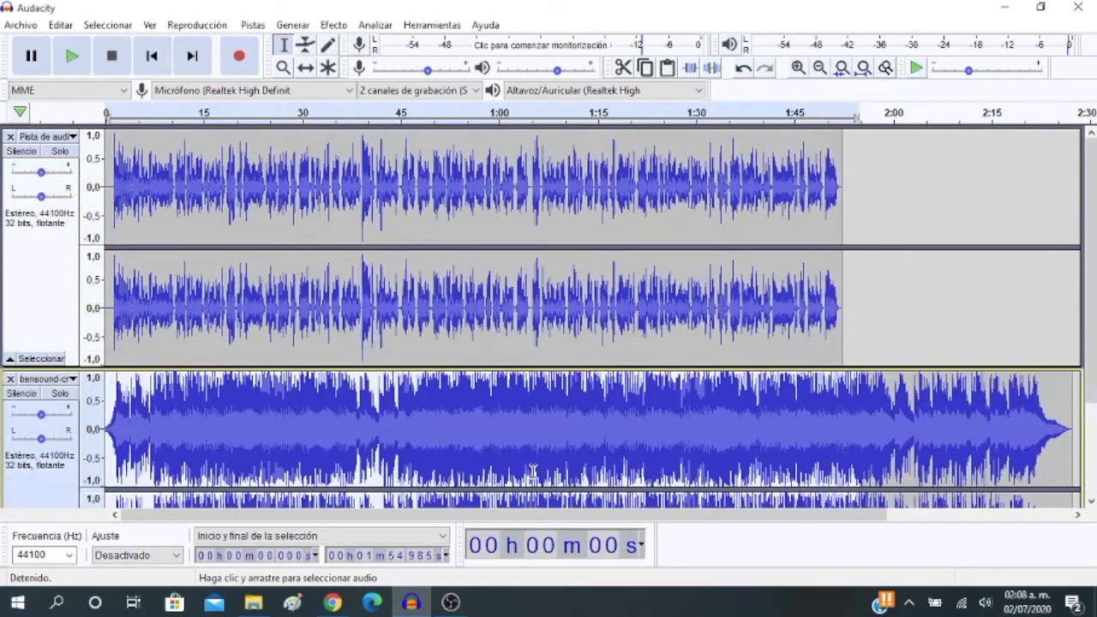
Play the opening seconds of the voice and music tracks together, and stop playback
scroll(545, 404, "down", 3)
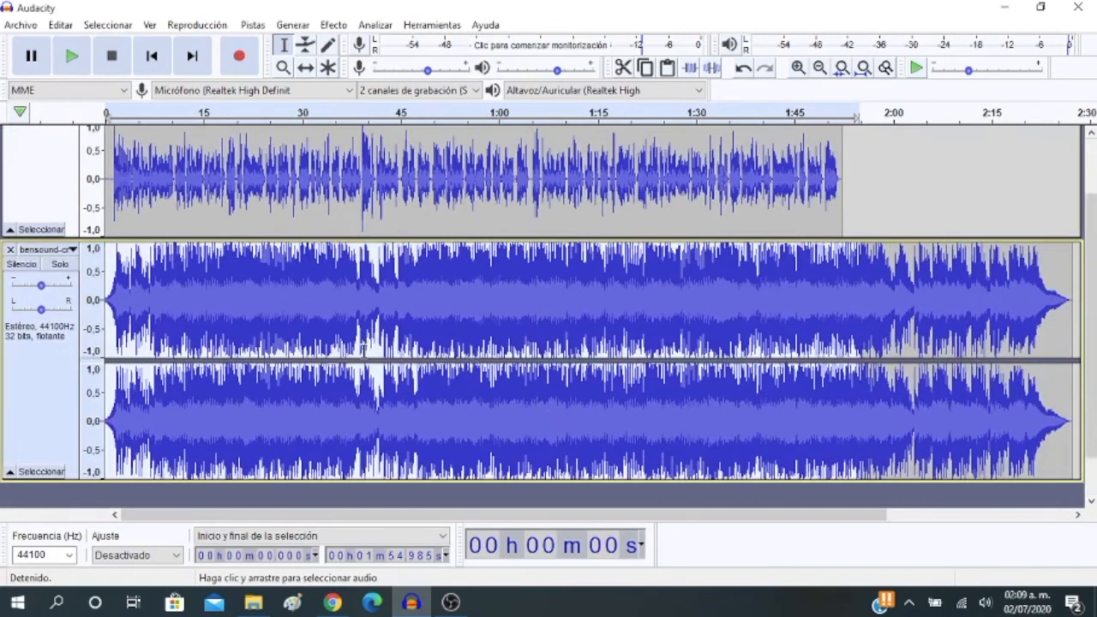
scroll(354, 360, "up", 3)
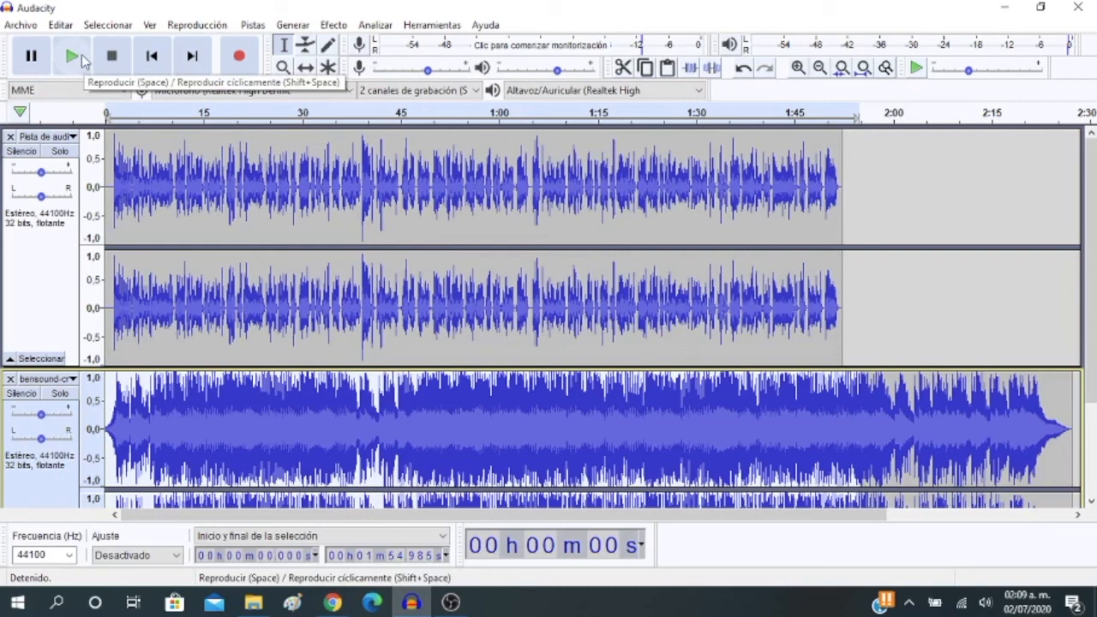
left_click(82, 55)
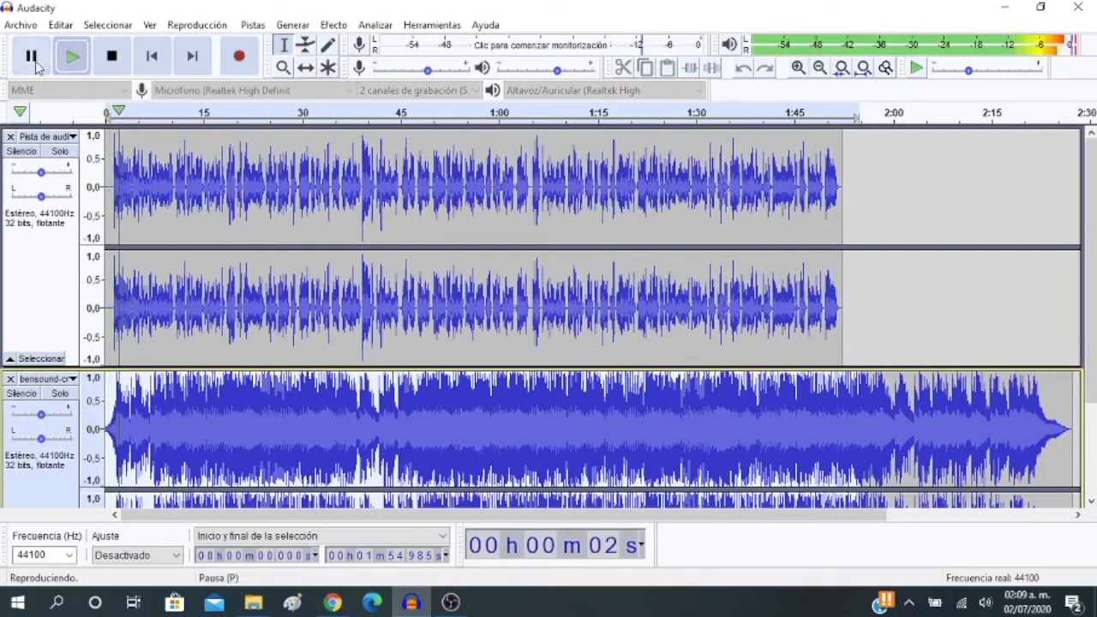
left_click(111, 55)
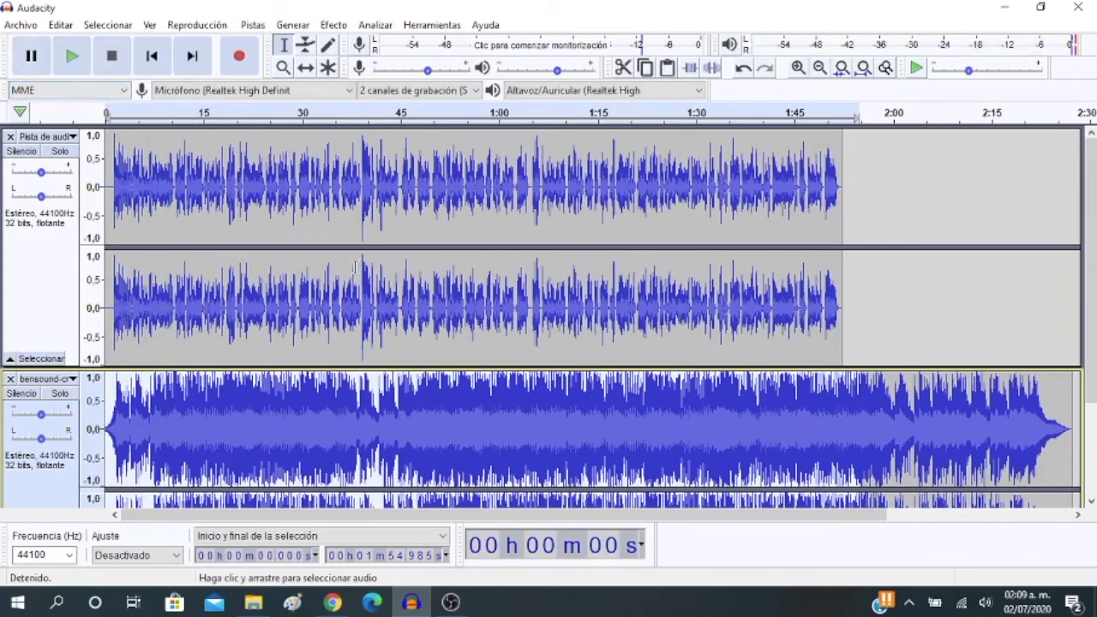
Select the whole voice track and move it with the Time Shift tool to start at about 10 s
scroll(382, 346, "down", 2)
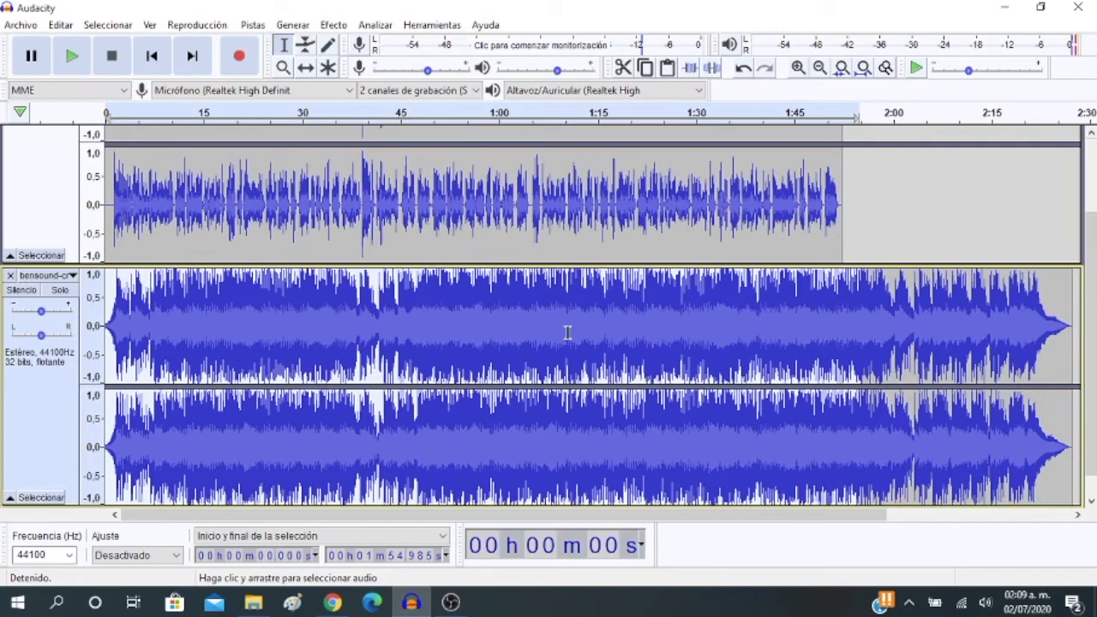
scroll(567, 333, "up", 3)
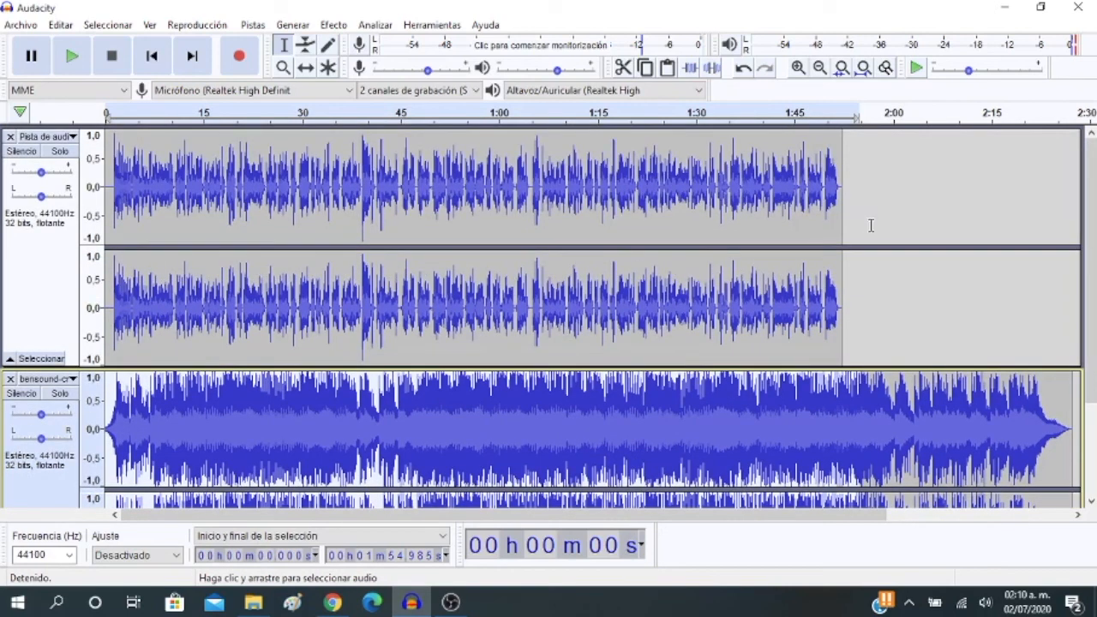
left_click_drag(846, 198, 98, 185)
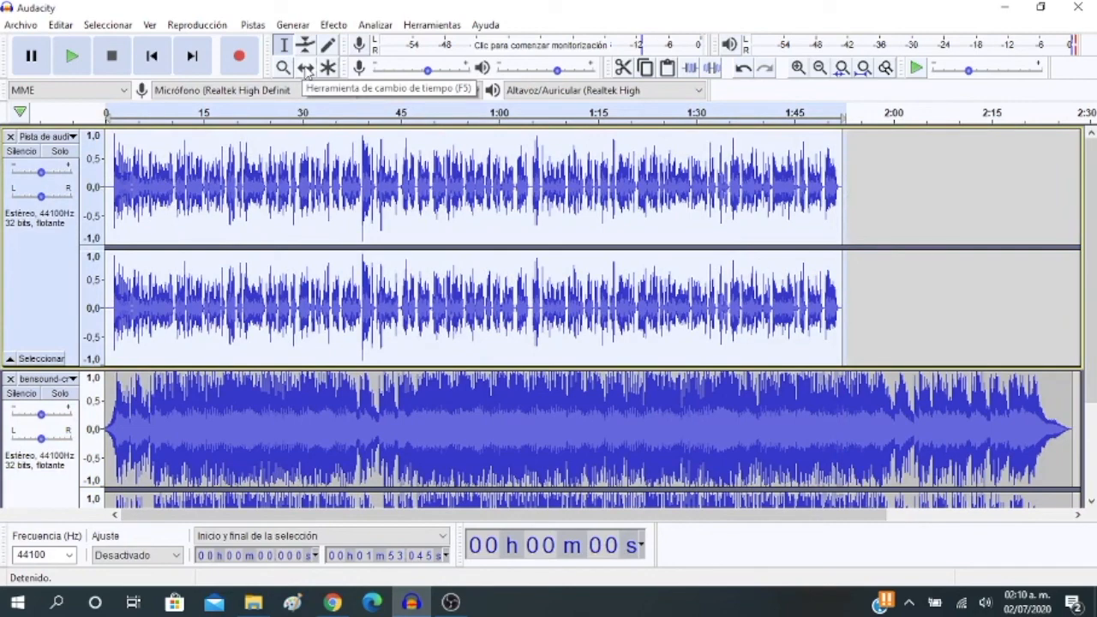
left_click(306, 70)
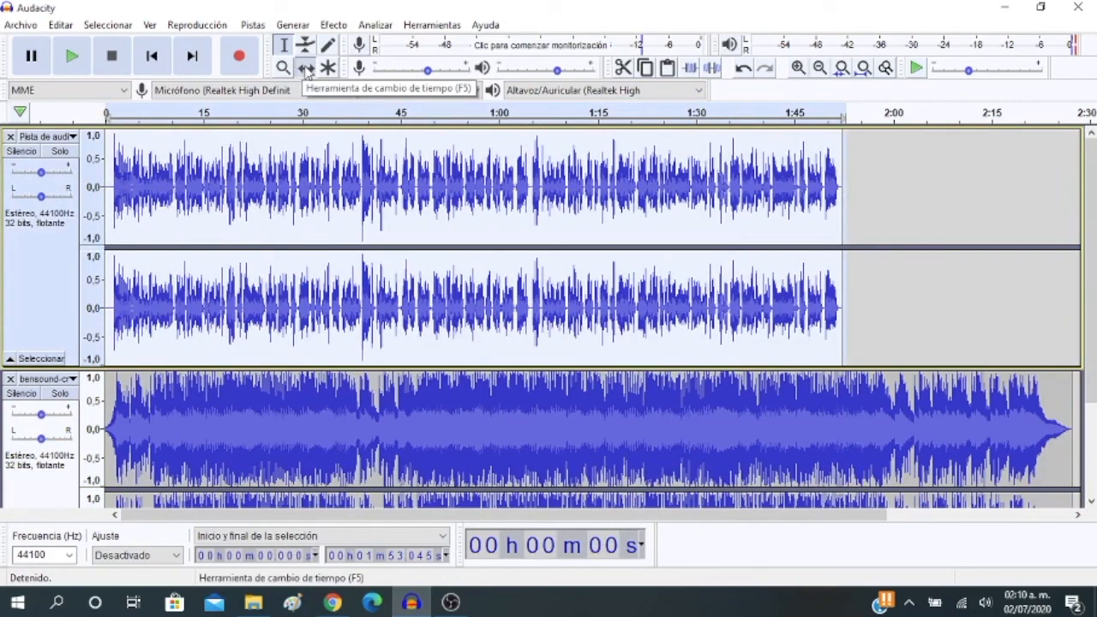
left_click_drag(361, 147, 423, 160)
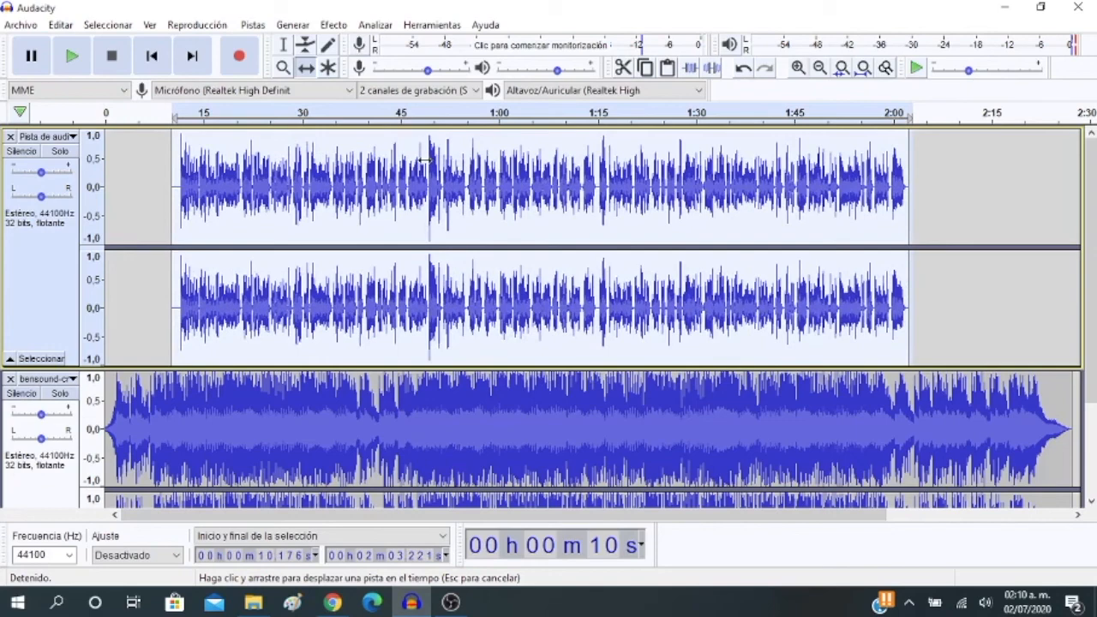
left_click_drag(425, 160, 424, 161)
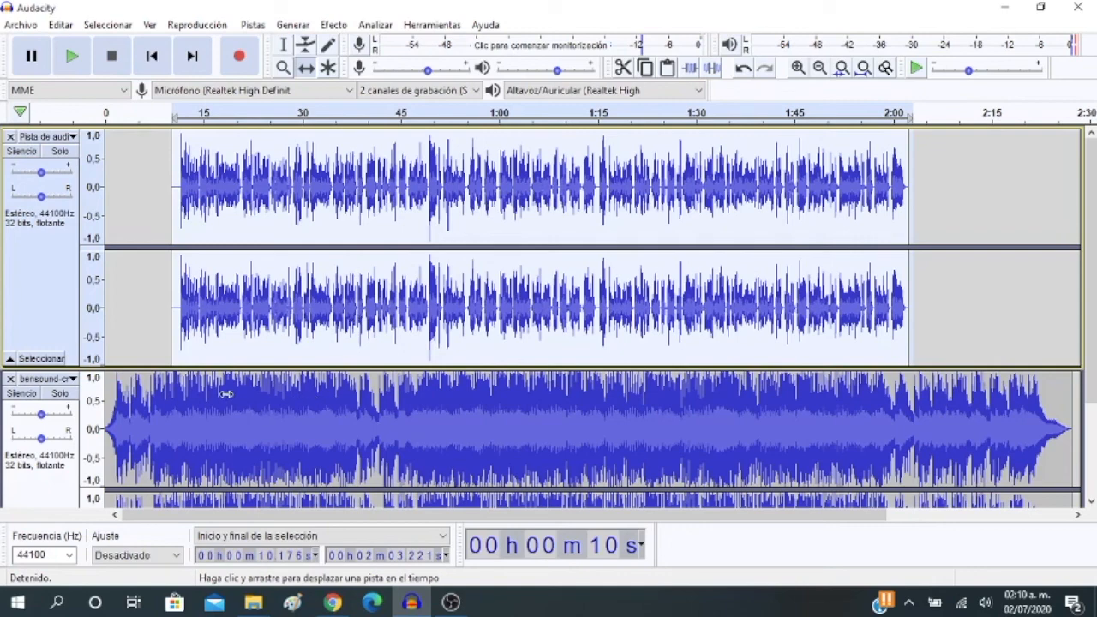
Shift the voice clip earlier along the timeline, adjusting it to start at about 7.2 s
left_click_drag(292, 217, 273, 218)
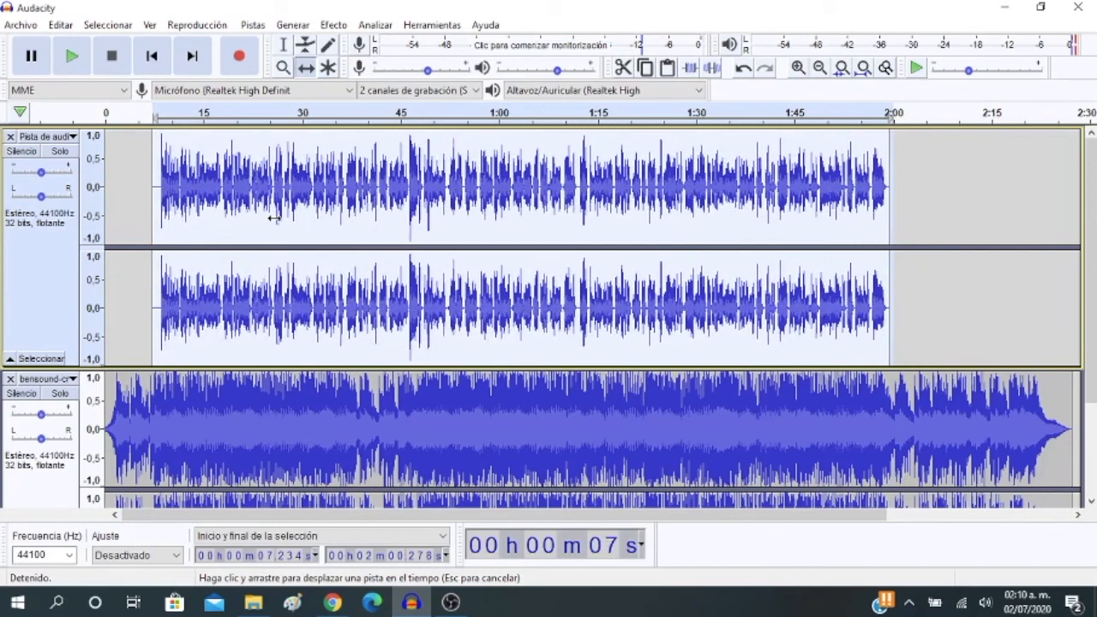
left_click_drag(274, 217, 271, 218)
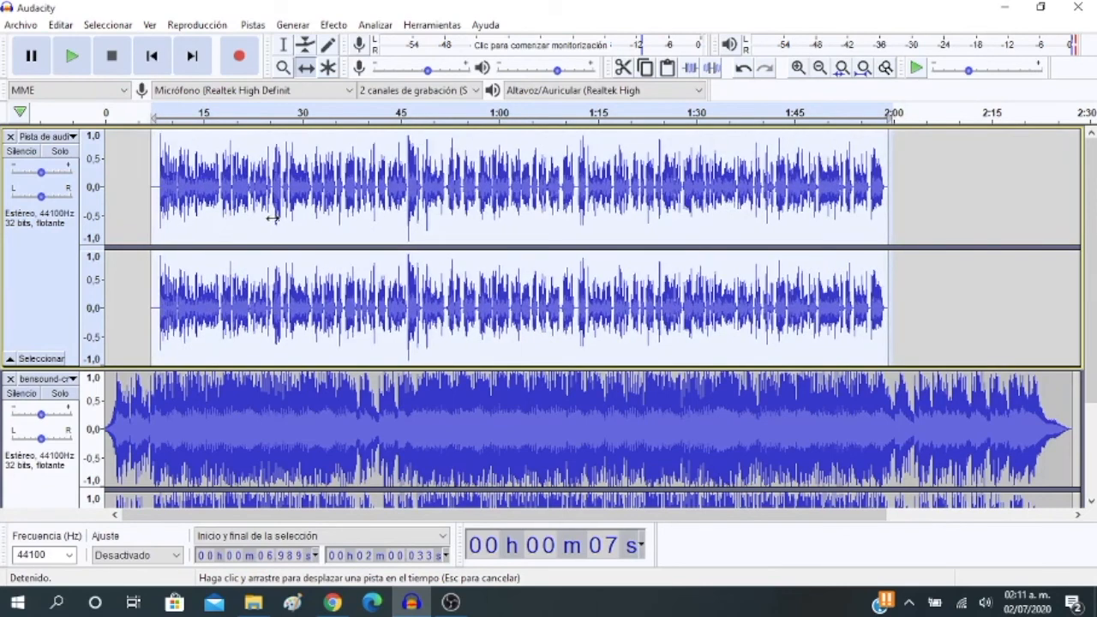
left_click_drag(271, 217, 275, 216)
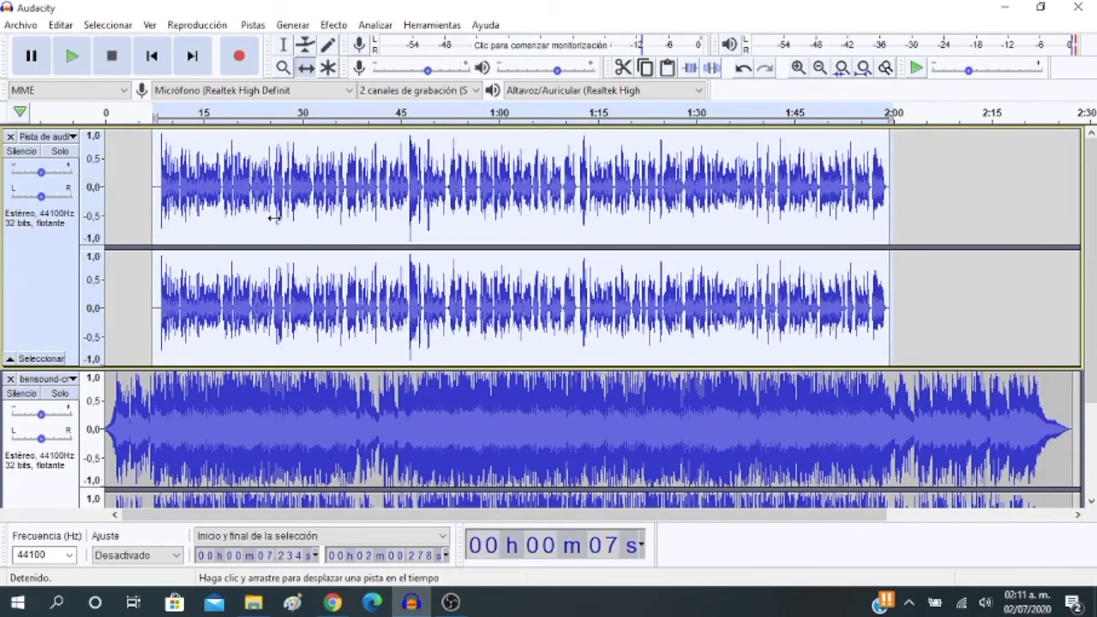
Return to the Selection tool and place the cursor in the music track at about 8.2 s, near the start of the voice
scroll(196, 374, "down", 2)
scroll(197, 373, "down", 3)
left_click(215, 341)
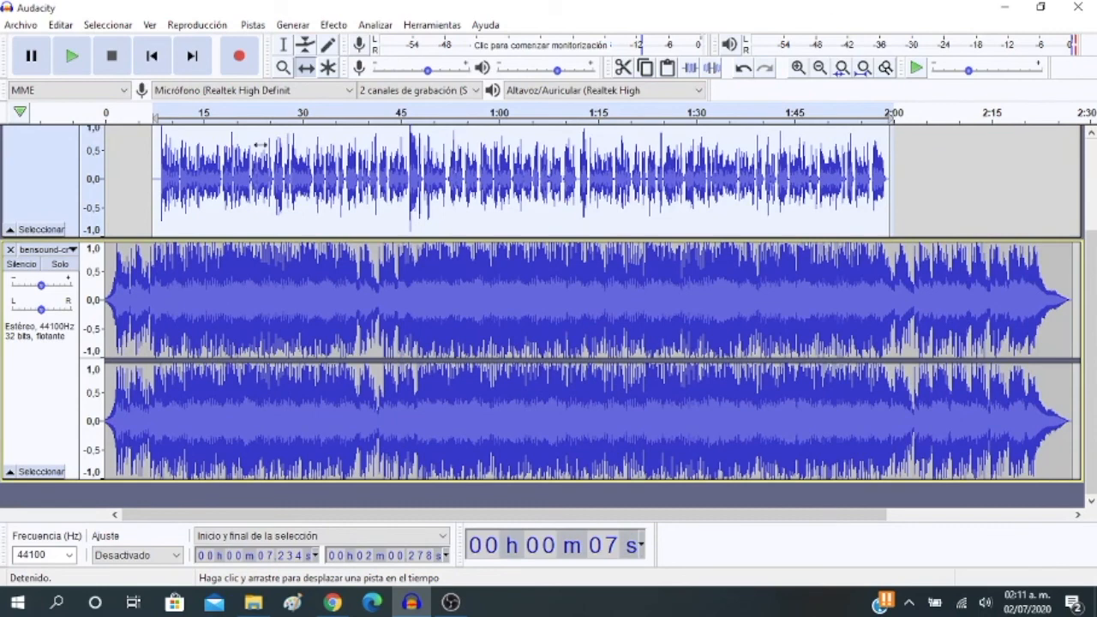
left_click(288, 49)
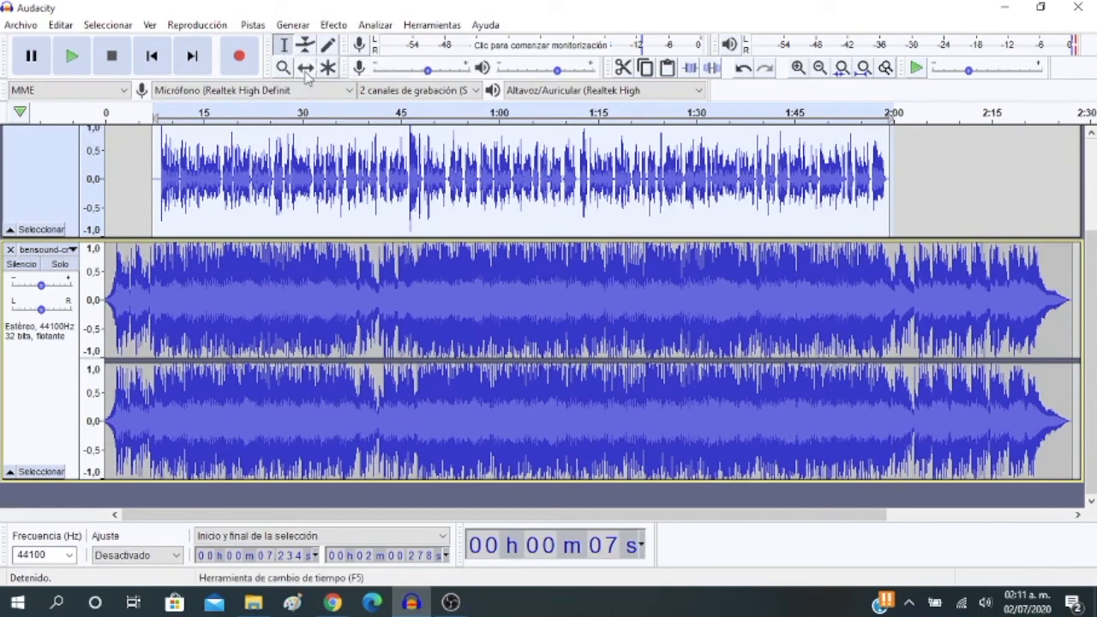
left_click(306, 68)
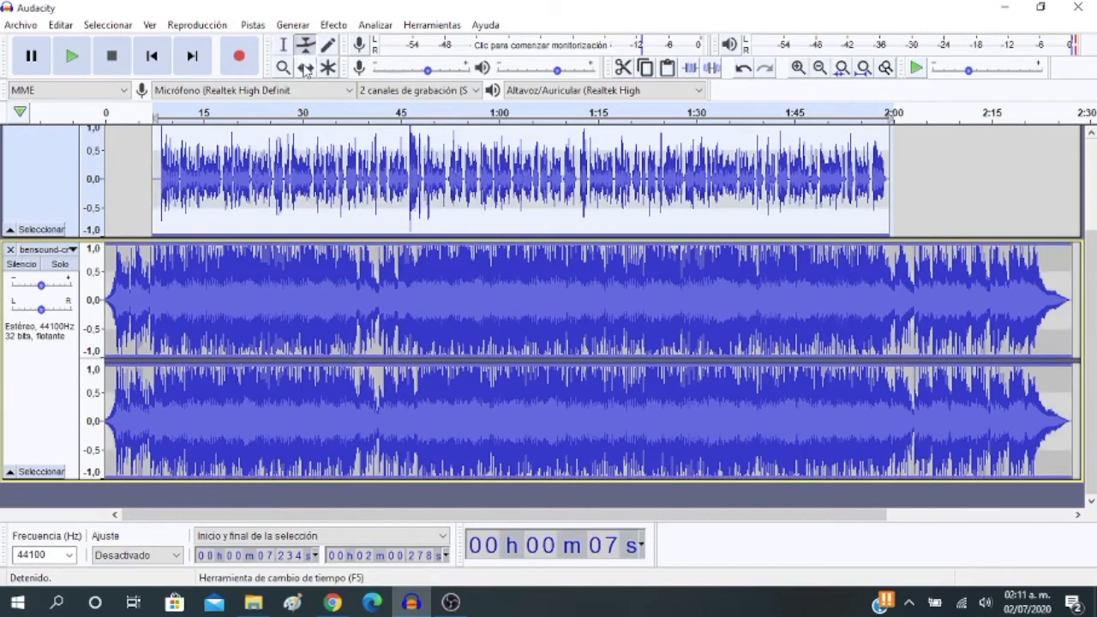
left_click(285, 48)
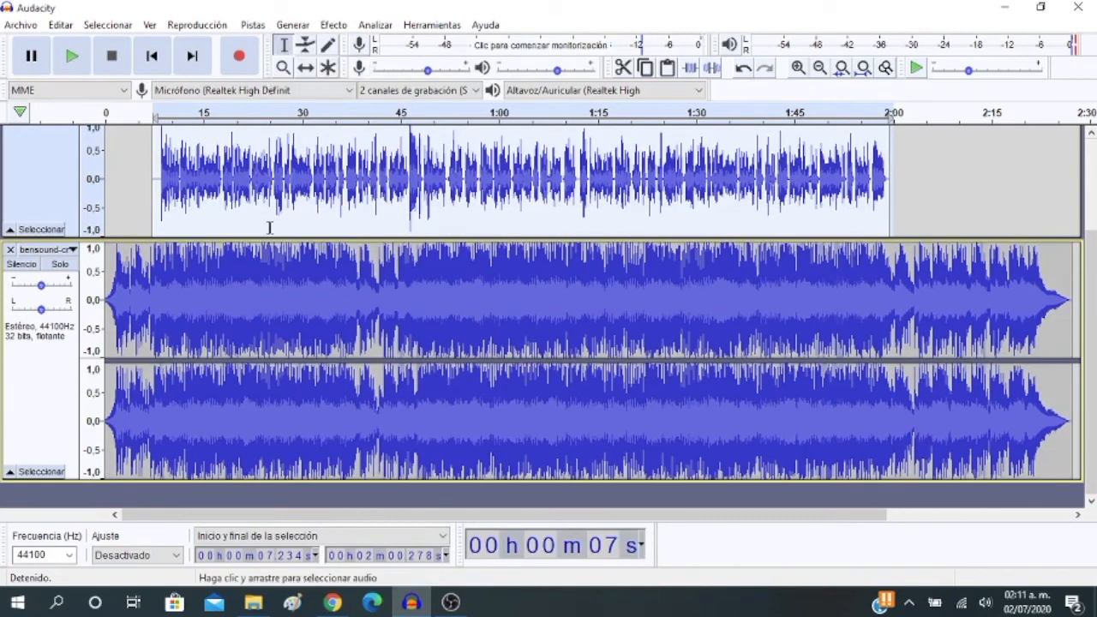
left_click(159, 316)
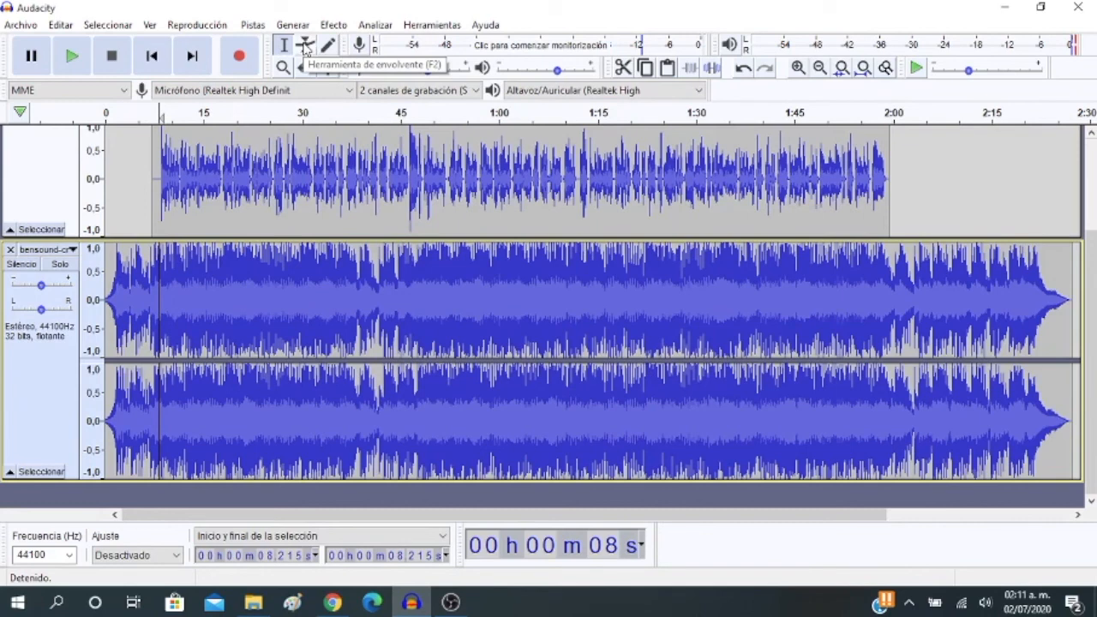
Use the Envelope tool to lower the music track to about half level, and raise it back to about full level
left_click(306, 47)
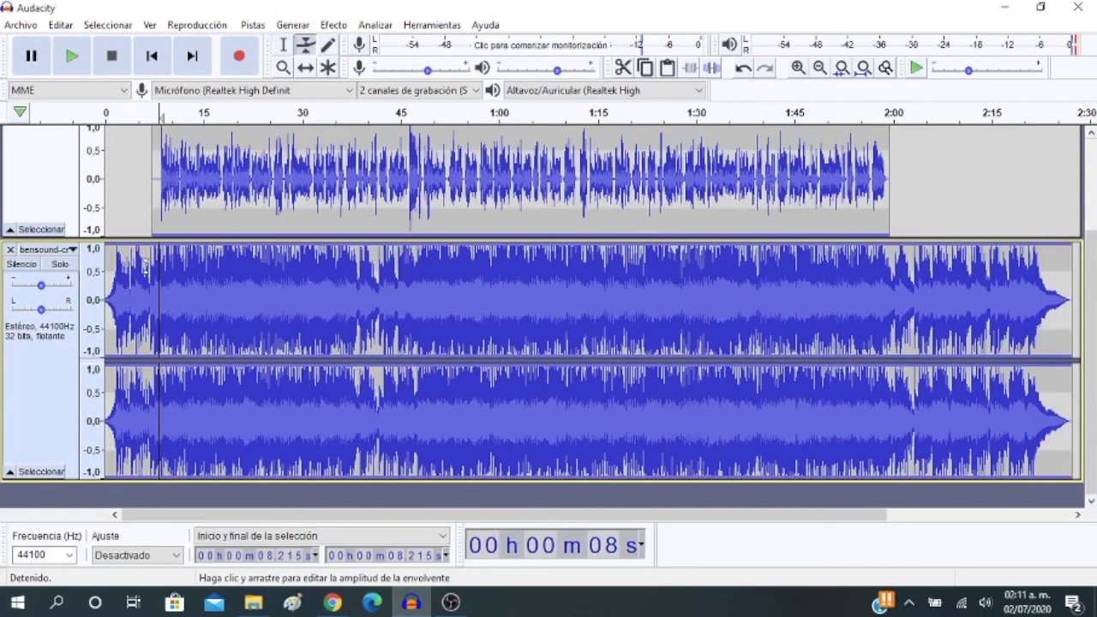
left_click_drag(146, 268, 146, 306)
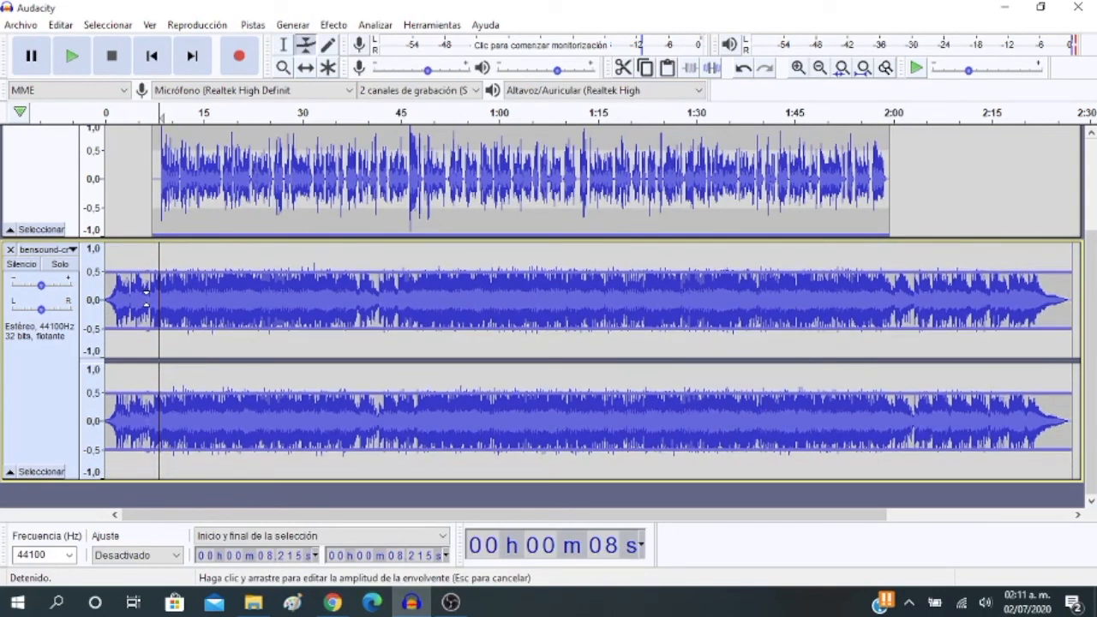
left_click_drag(147, 298, 152, 267)
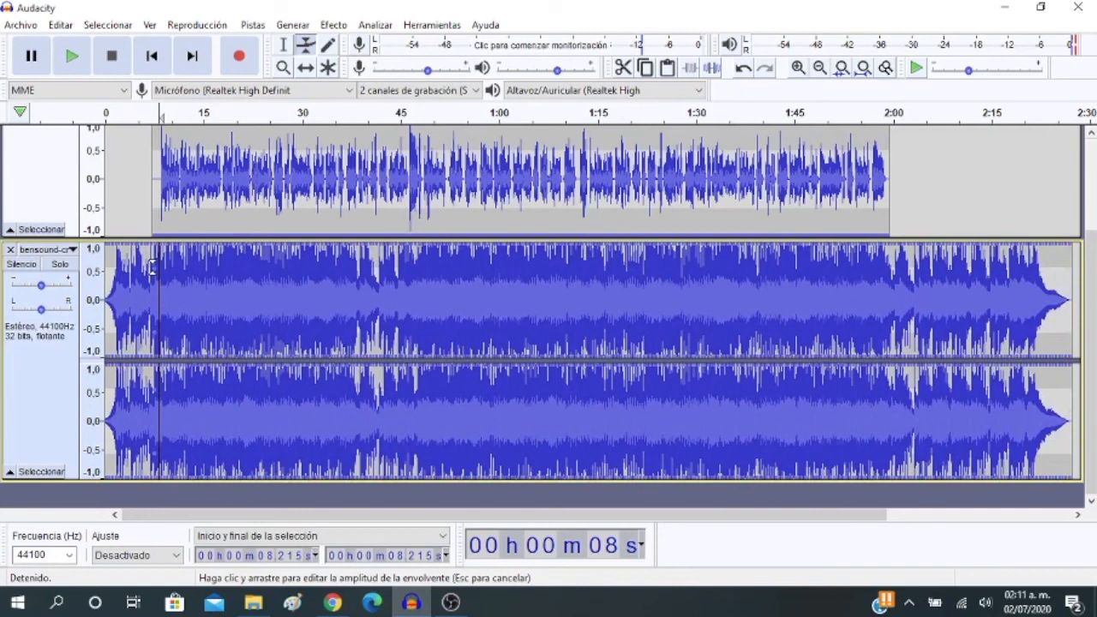
mouse_move(152, 267)
left_mouse_down()
mouse_move(151, 293)
mouse_move(155, 272)
left_mouse_up()
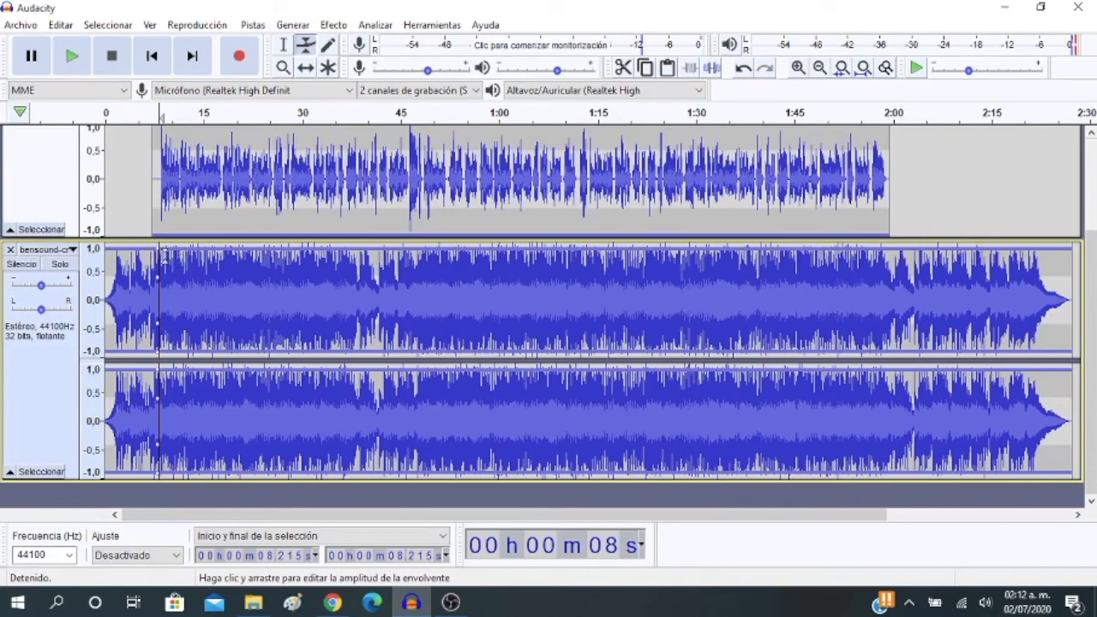
Shape the music's envelope to fall from full level at about 7 s to nearly silent from about 9 s onward
left_click_drag(166, 253, 173, 288)
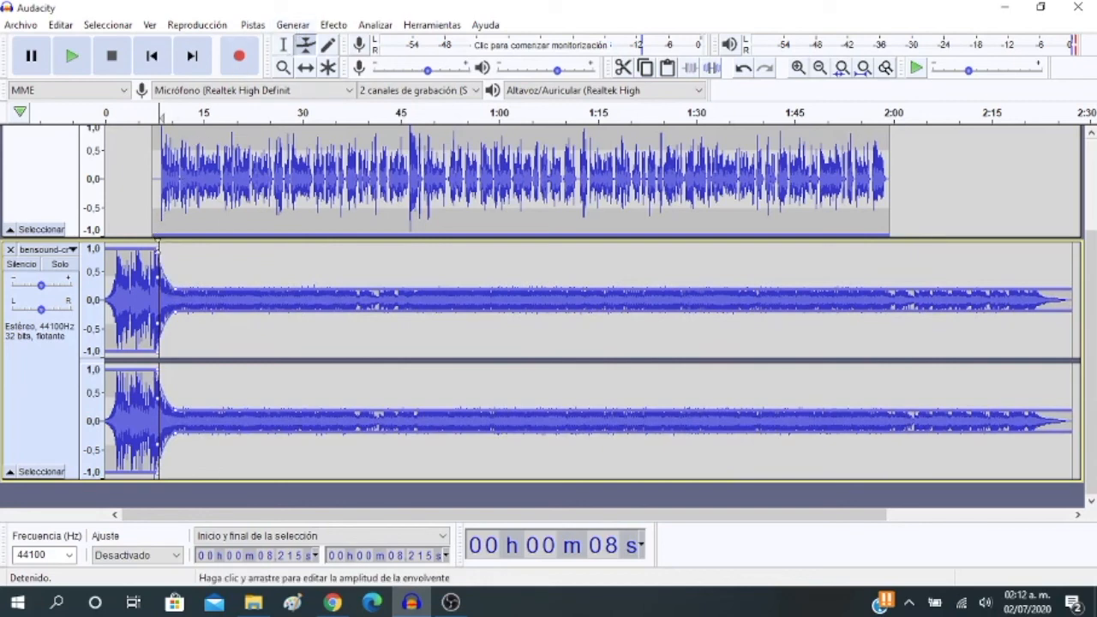
left_click_drag(159, 247, 151, 248)
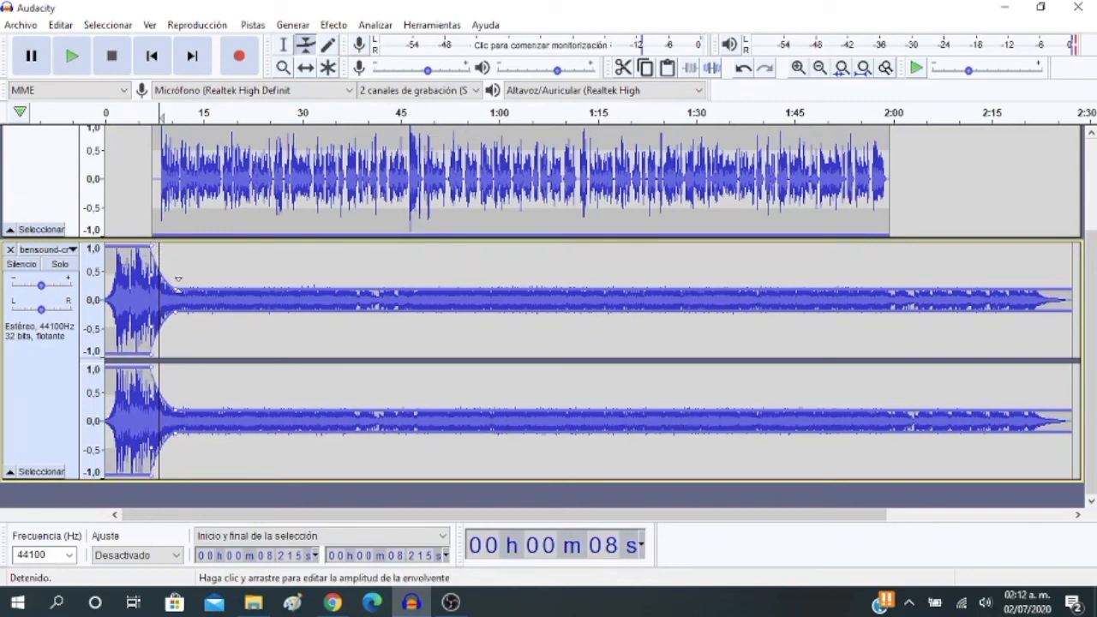
left_click_drag(175, 287, 163, 292)
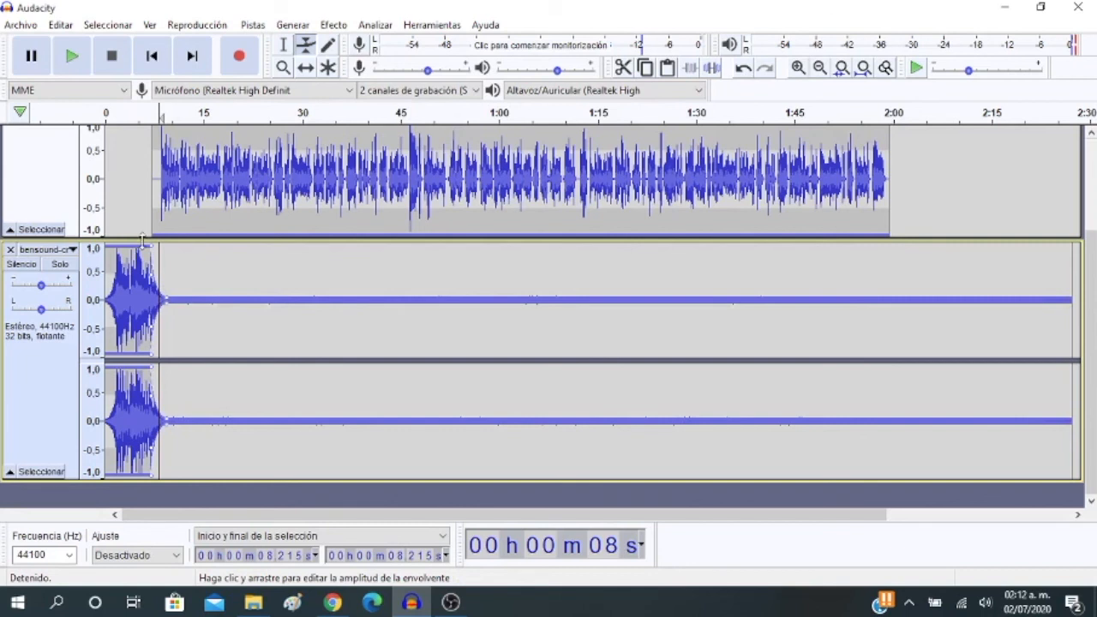
Return to the Selection tool and play the mix from the start to check the music's fade beneath the voice
left_click(286, 45)
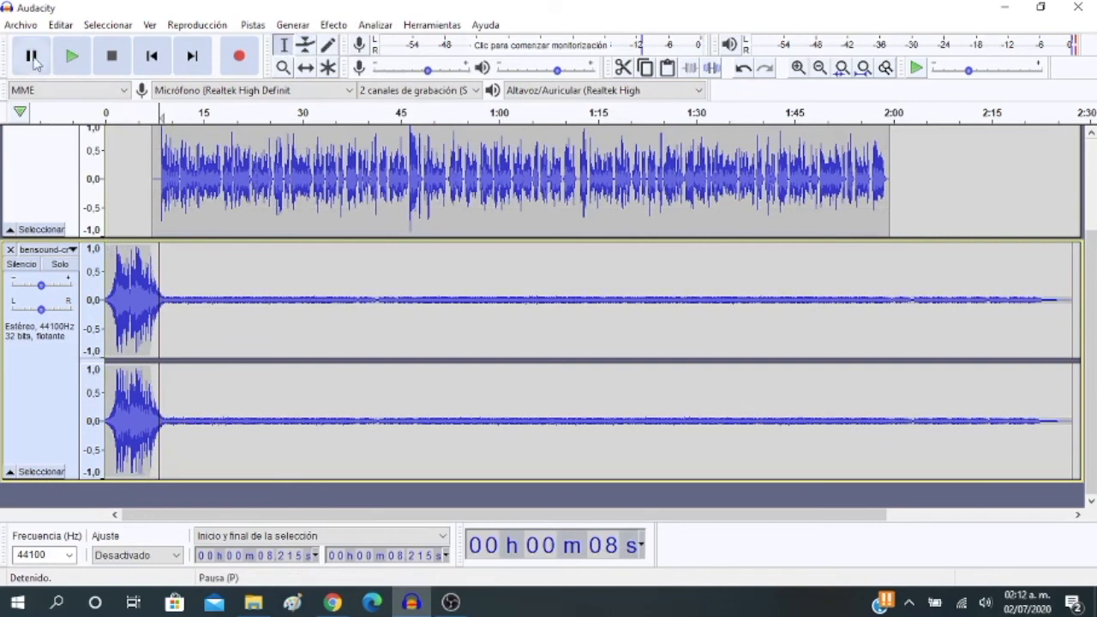
left_click(151, 55)
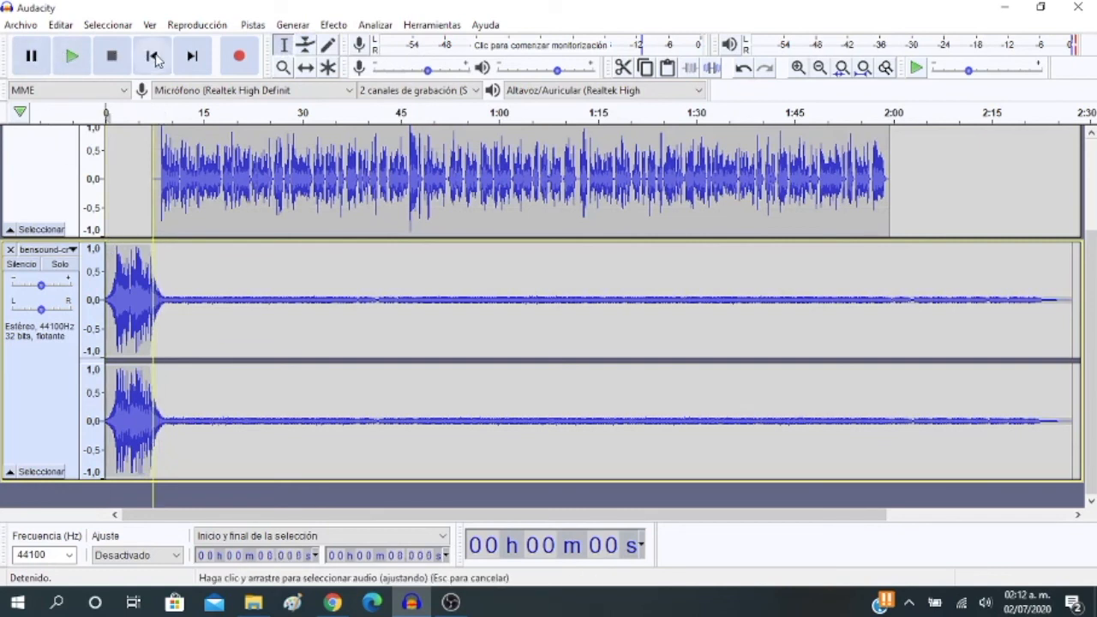
left_click(67, 53)
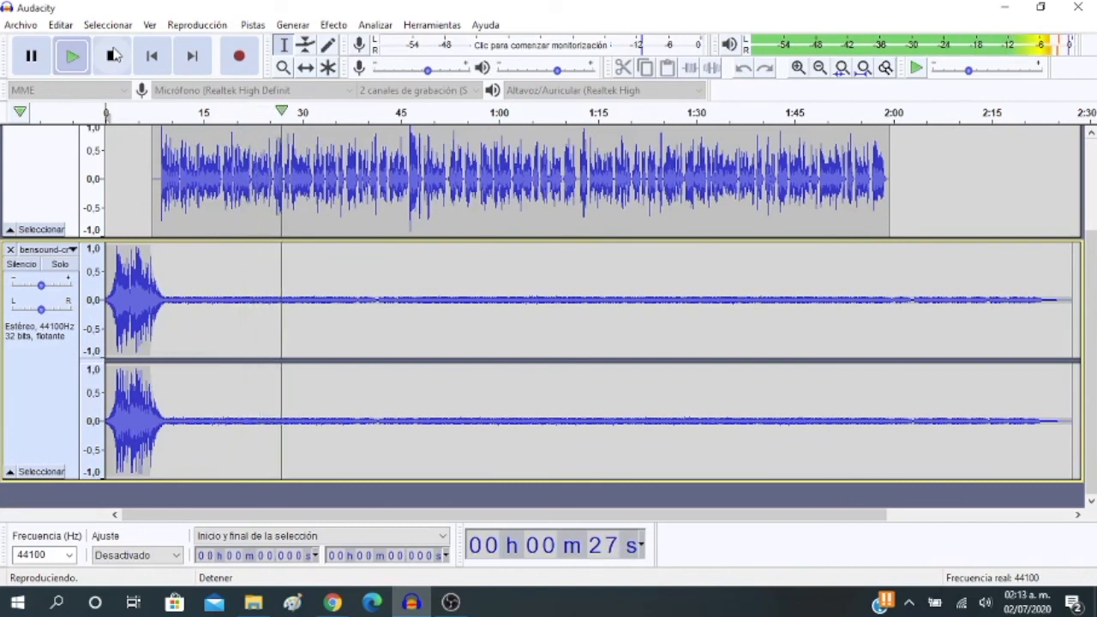
left_click(112, 56)
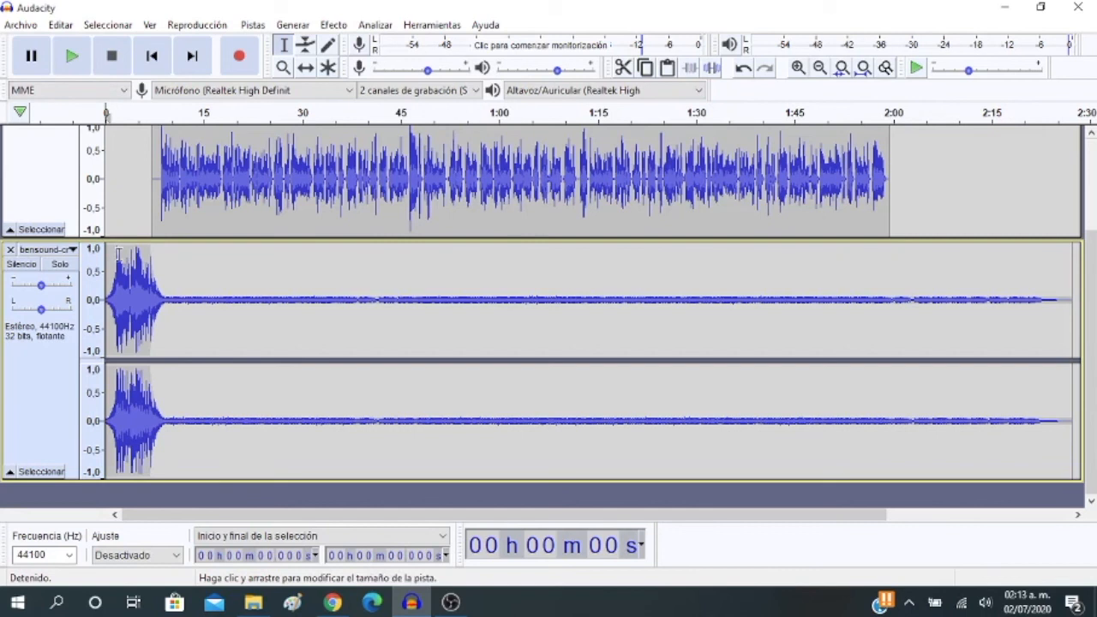
Raise the music's envelope slightly from about 9 s onward with the Envelope tool, keeping it low beneath the voice
left_click(302, 47)
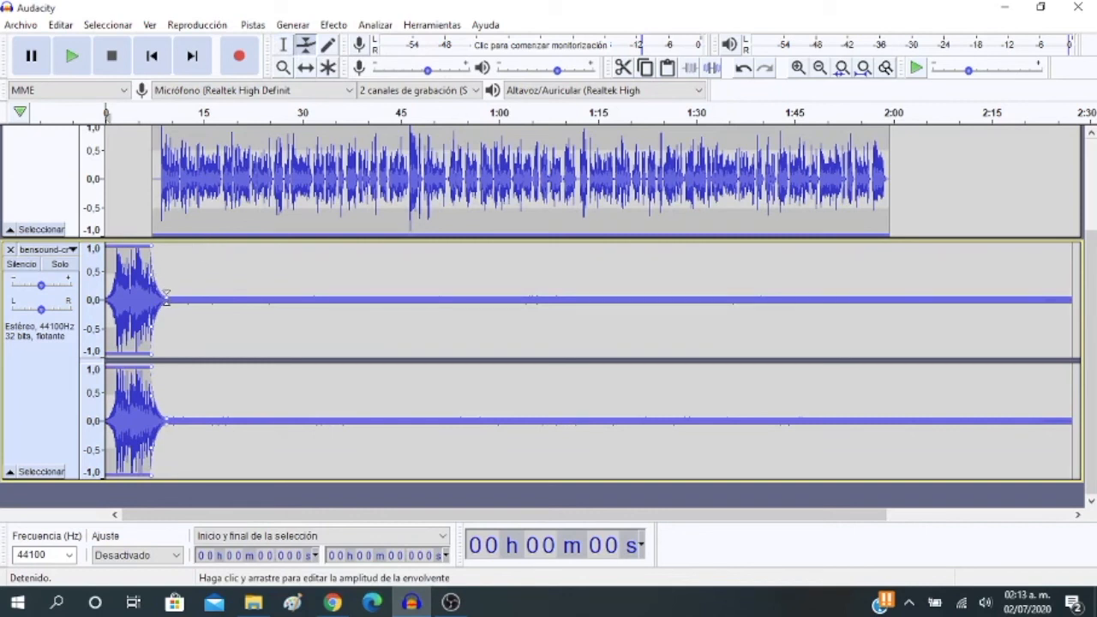
left_click_drag(166, 296, 160, 287)
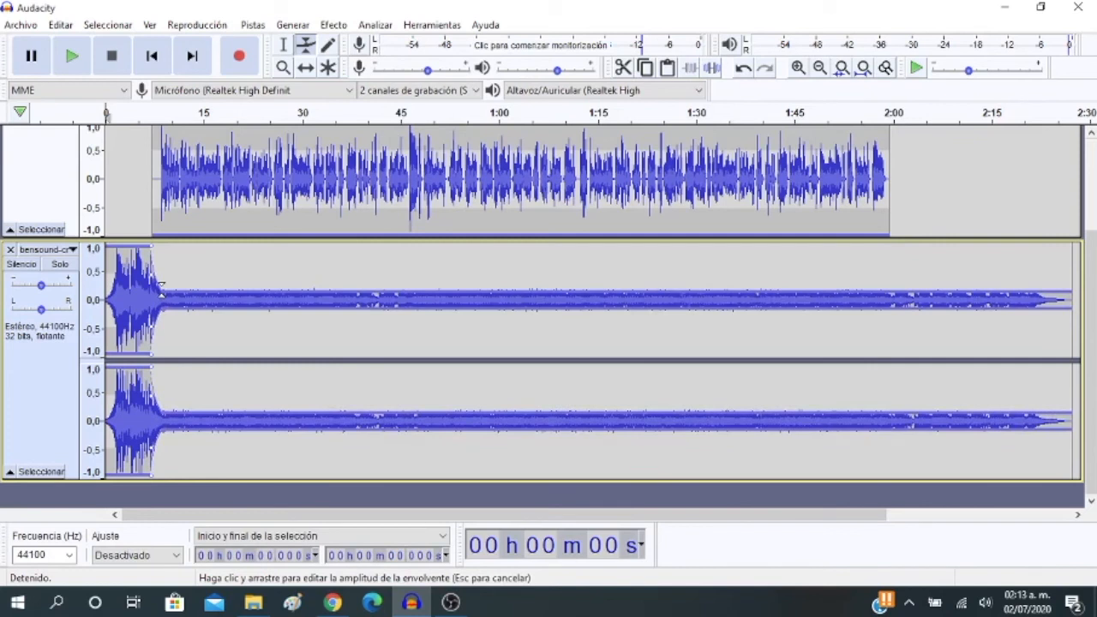
left_click_drag(160, 287, 162, 288)
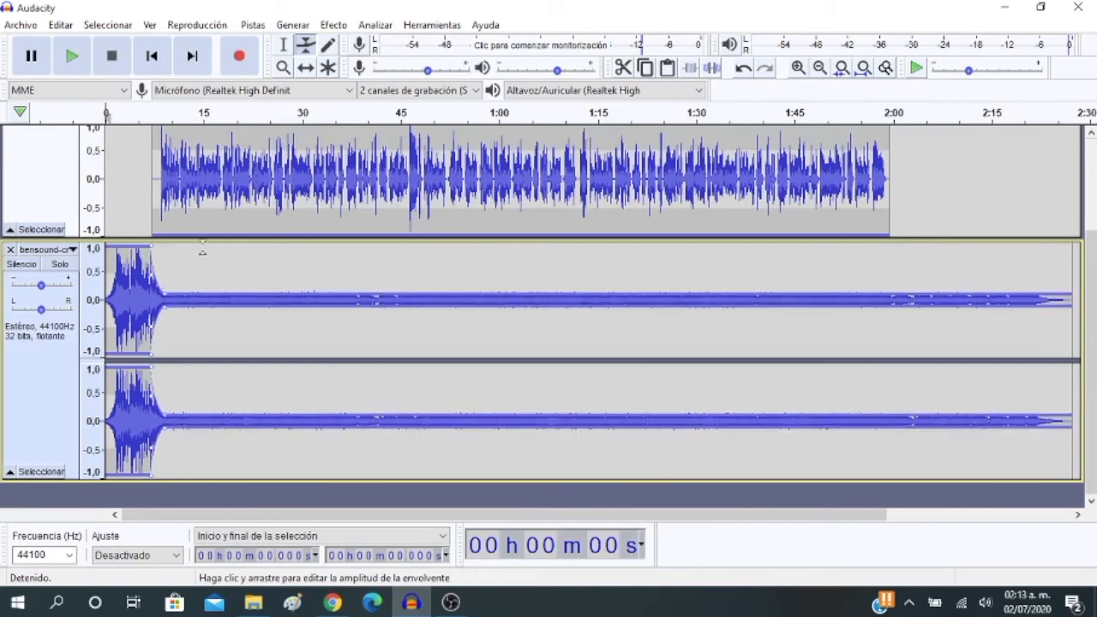
Return to the Selection tool and play the mix from the start to check the raised background music level
left_click(287, 48)
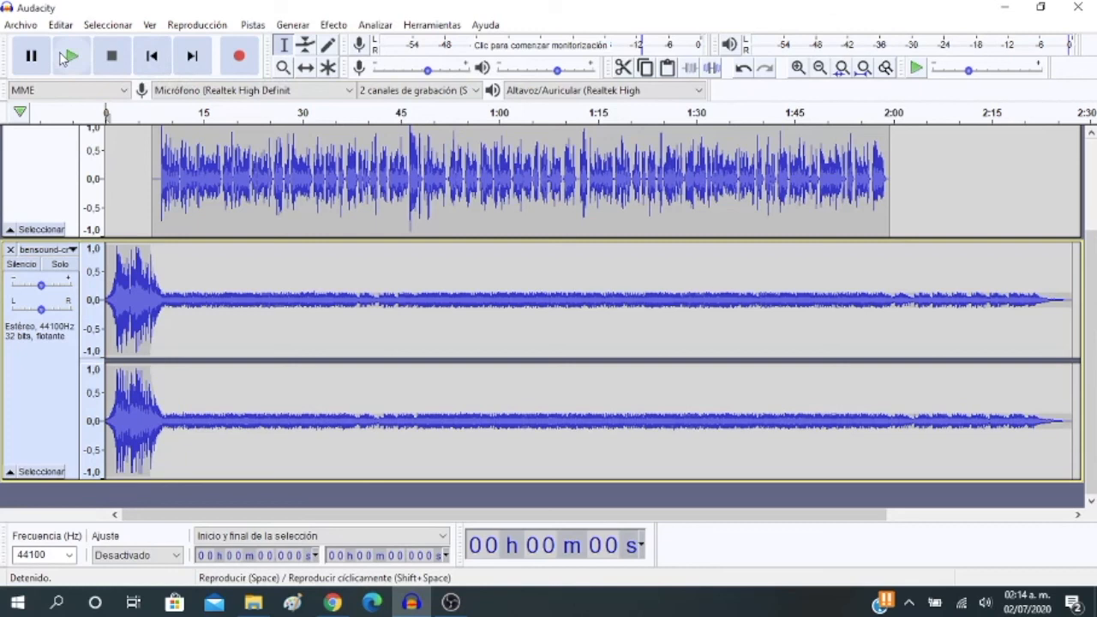
left_click(69, 57)
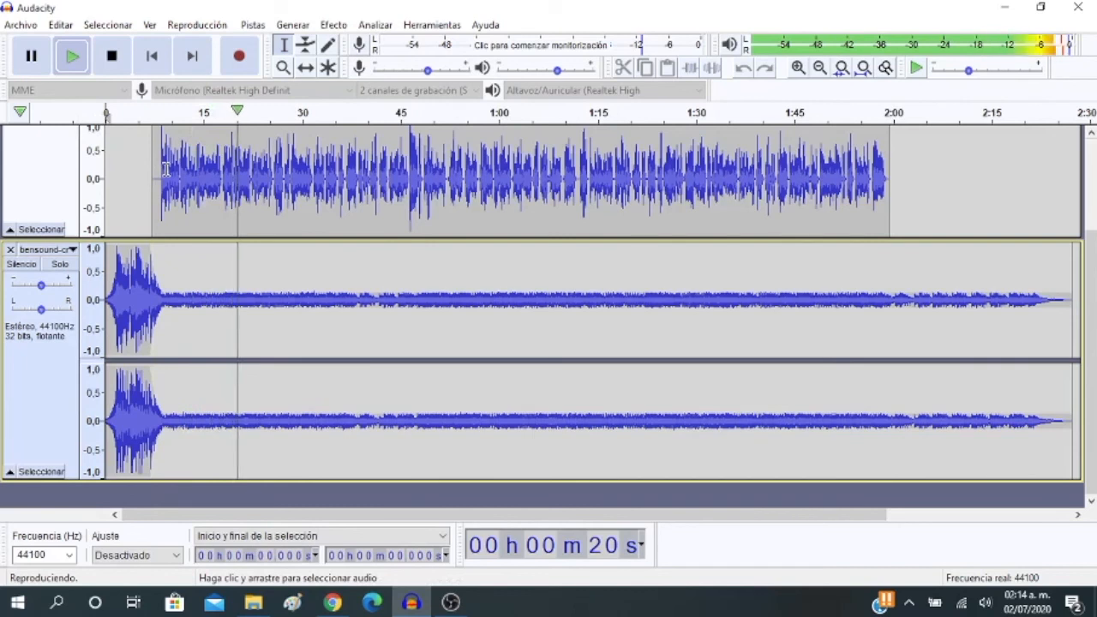
left_click(116, 57)
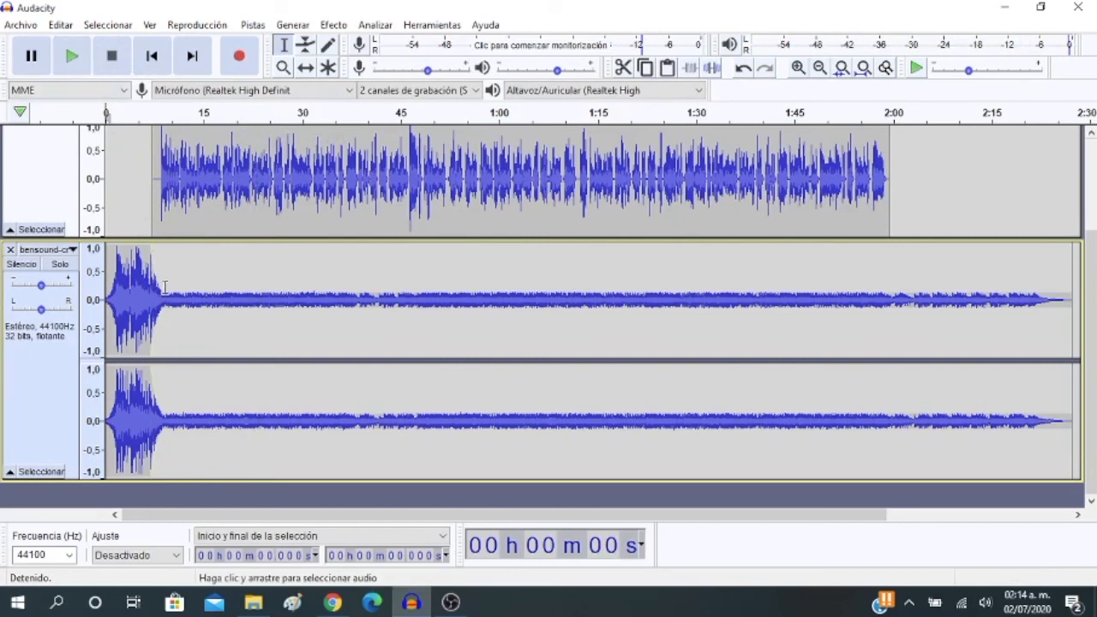
Raise the music's envelope beneath the voice a little more and play the mix from the start to check the balance
left_click(306, 45)
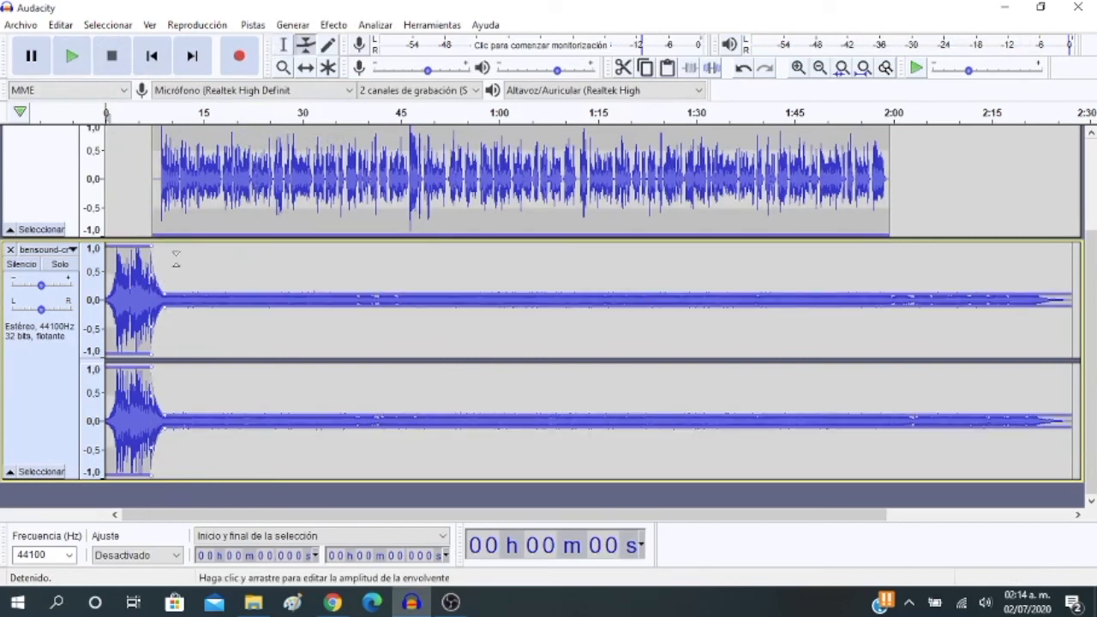
left_click_drag(163, 289, 163, 288)
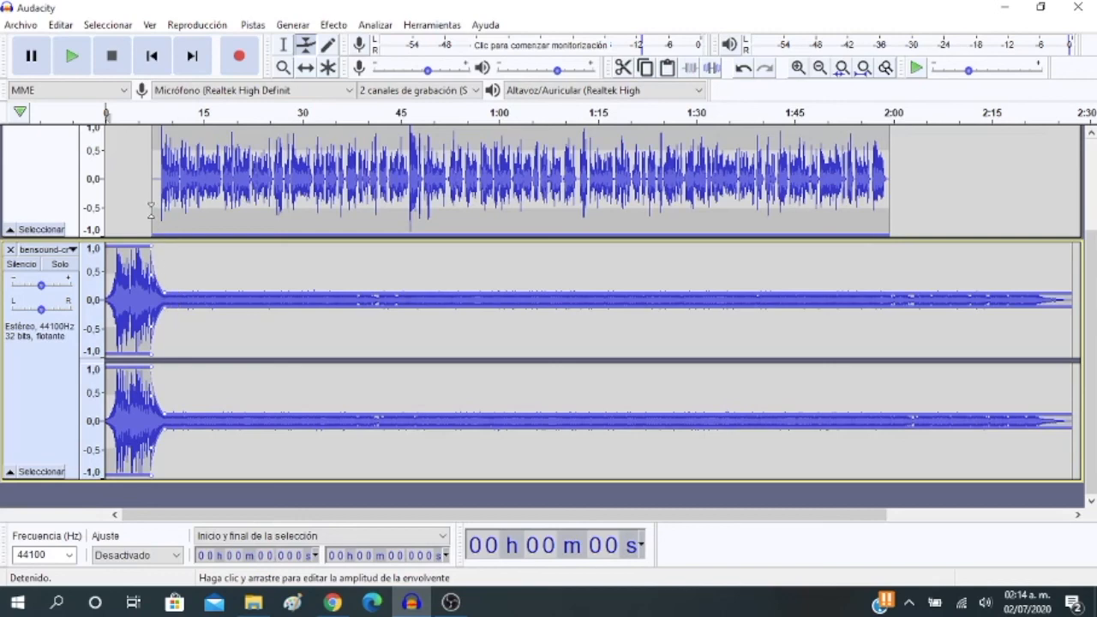
scroll(151, 208, "up", 3)
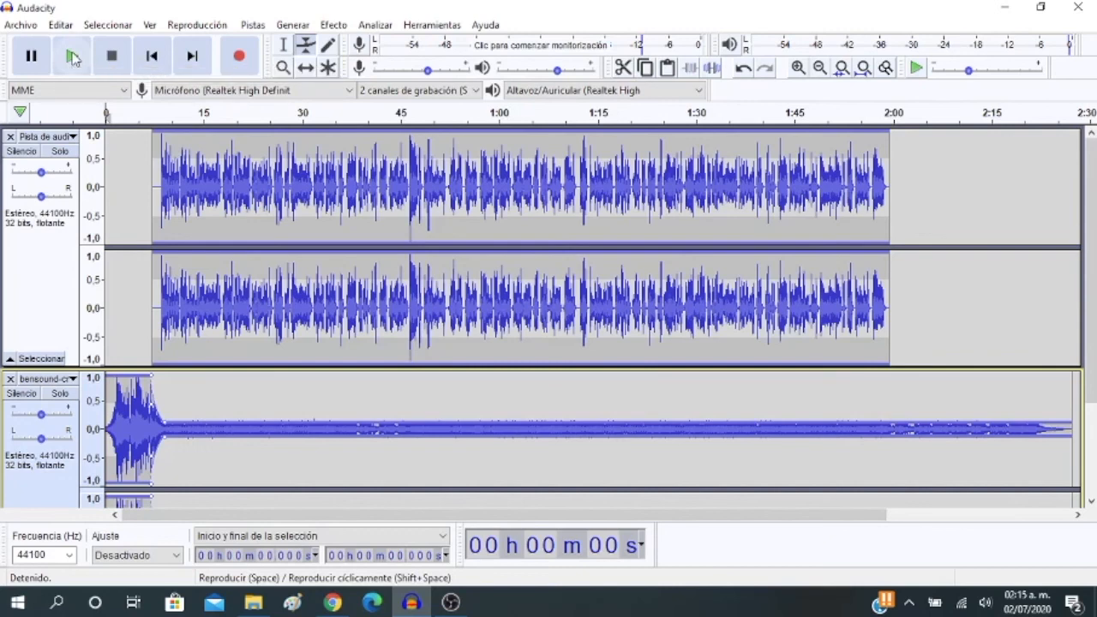
left_click(73, 58)
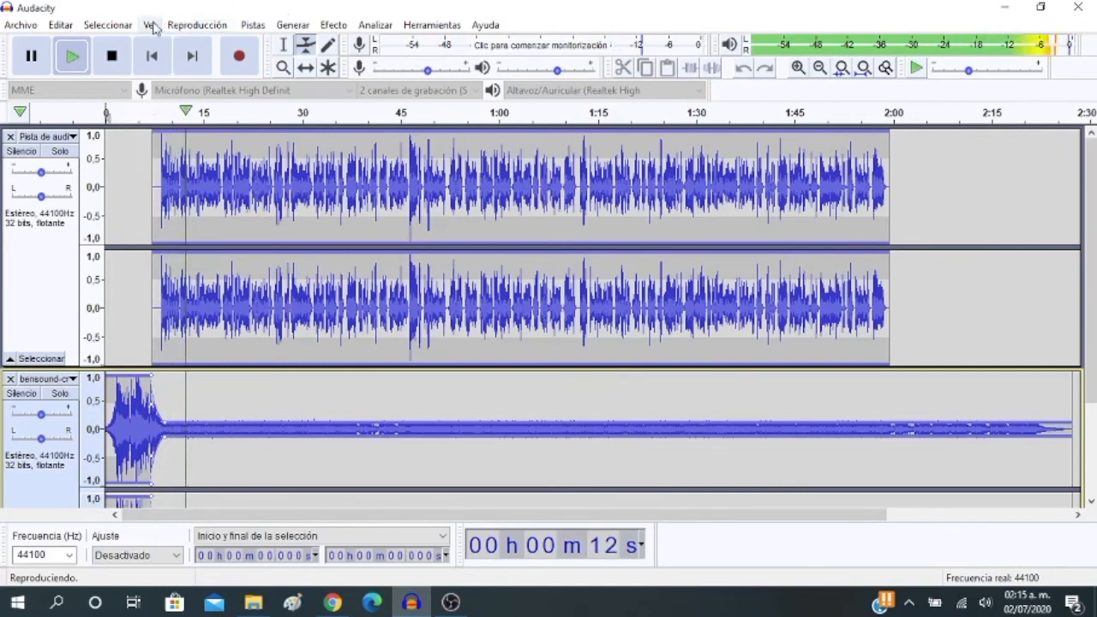
left_click(122, 59)
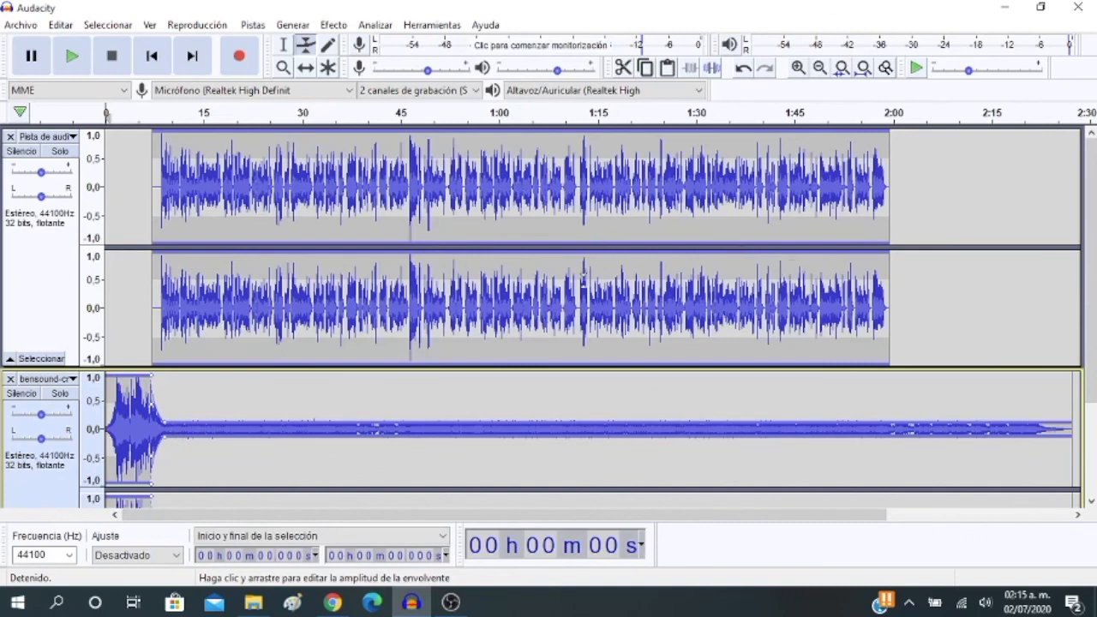
Select the music from about 2:05.3 to its end with the Selection tool and cut that portion
left_click_drag(863, 515, 1035, 517)
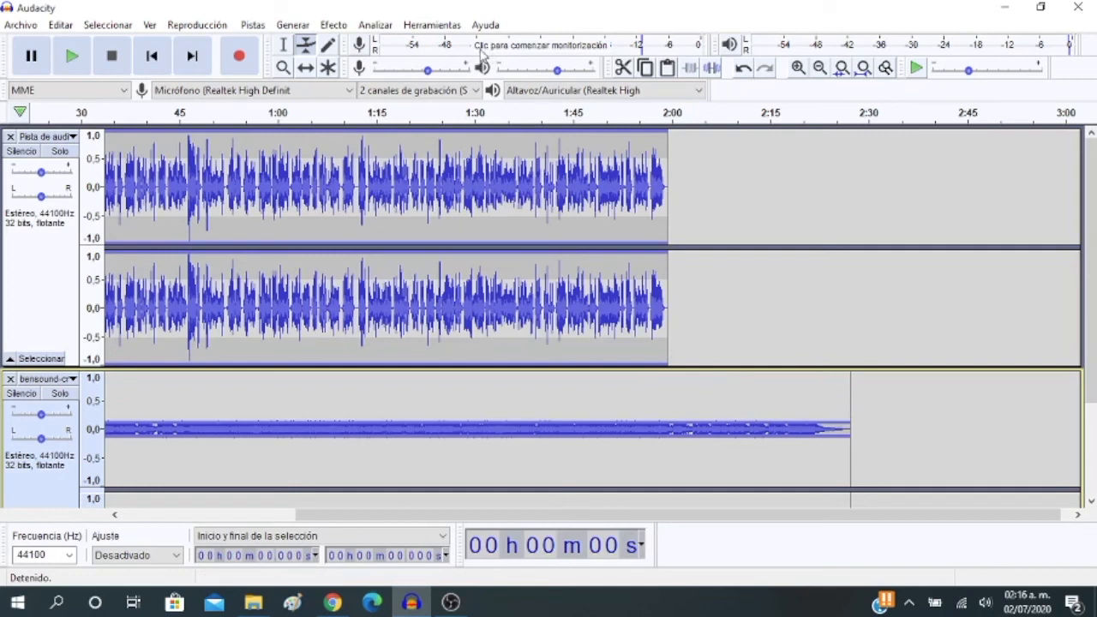
left_click(284, 44)
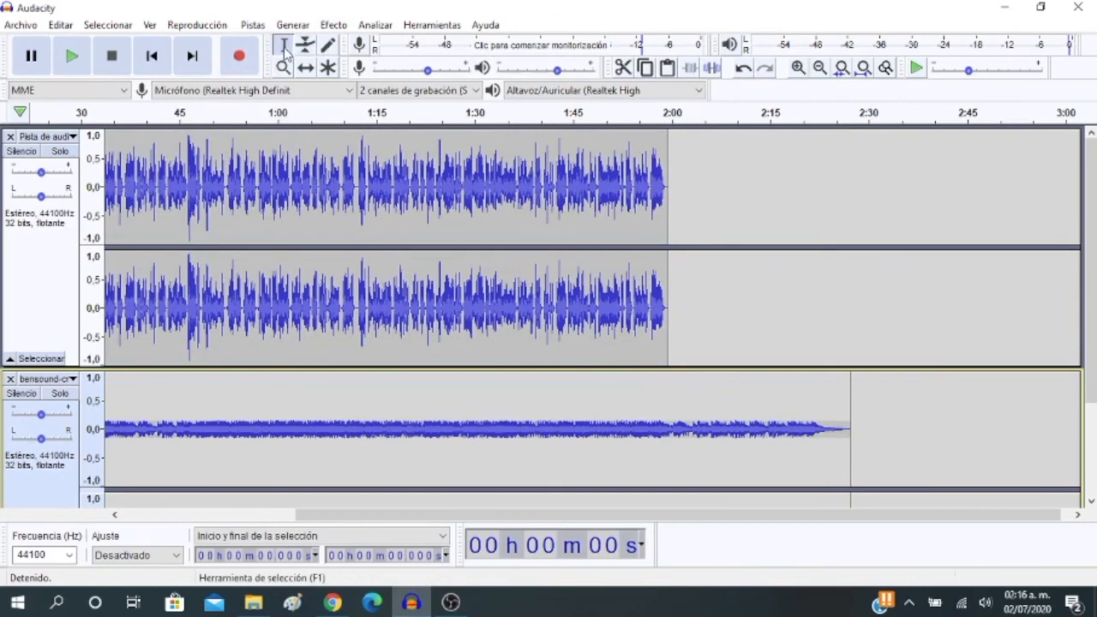
left_click(854, 424)
left_click_drag(854, 424, 706, 428)
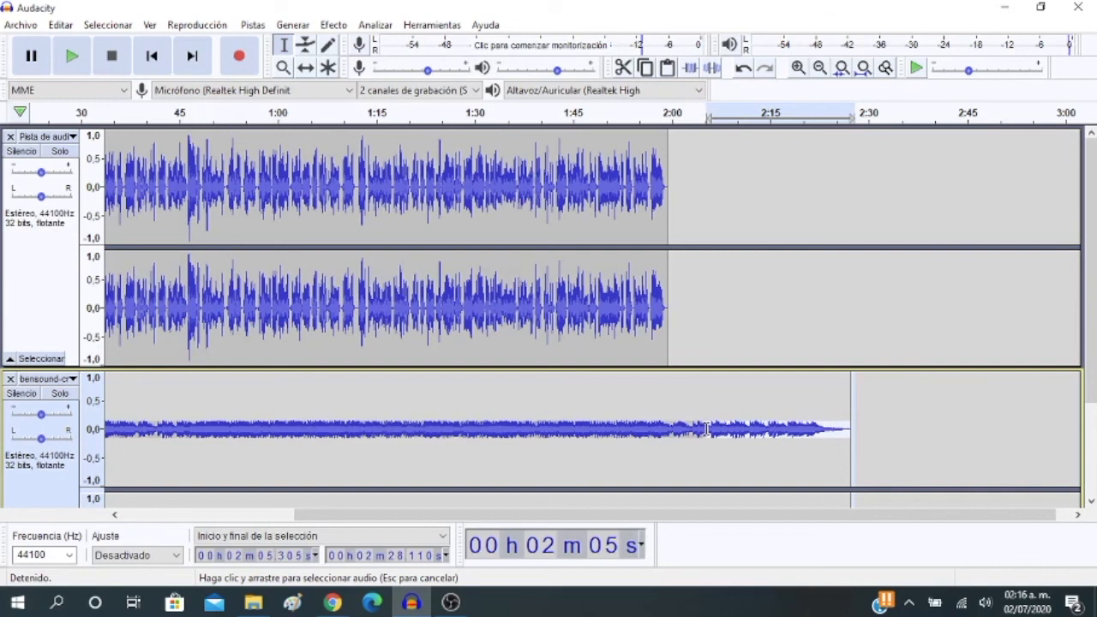
scroll(711, 429, "down", 3)
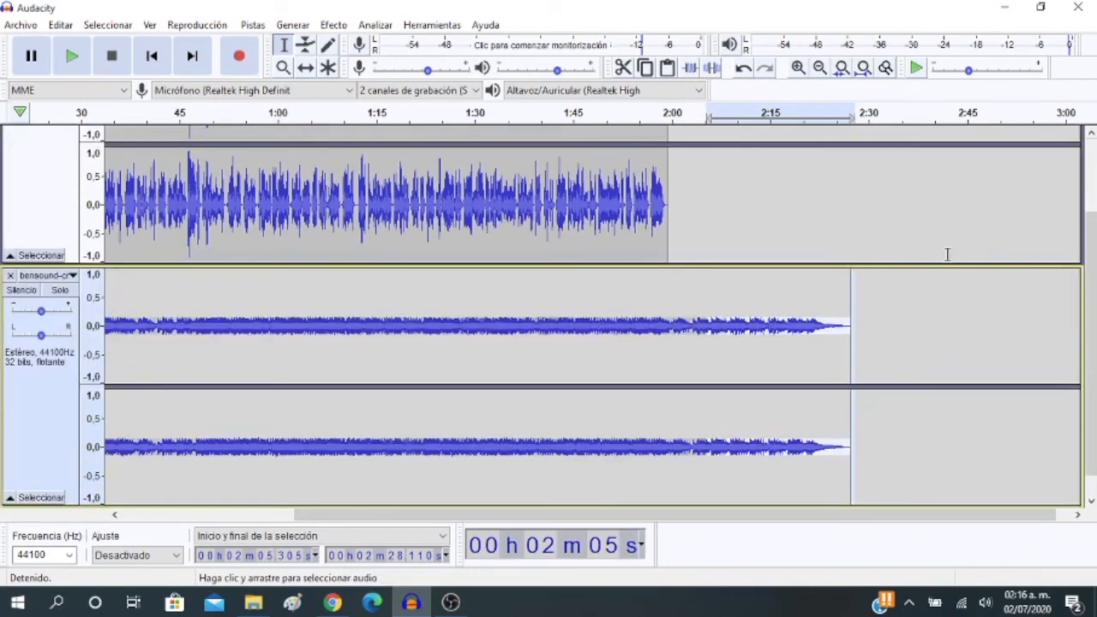
left_click(623, 69)
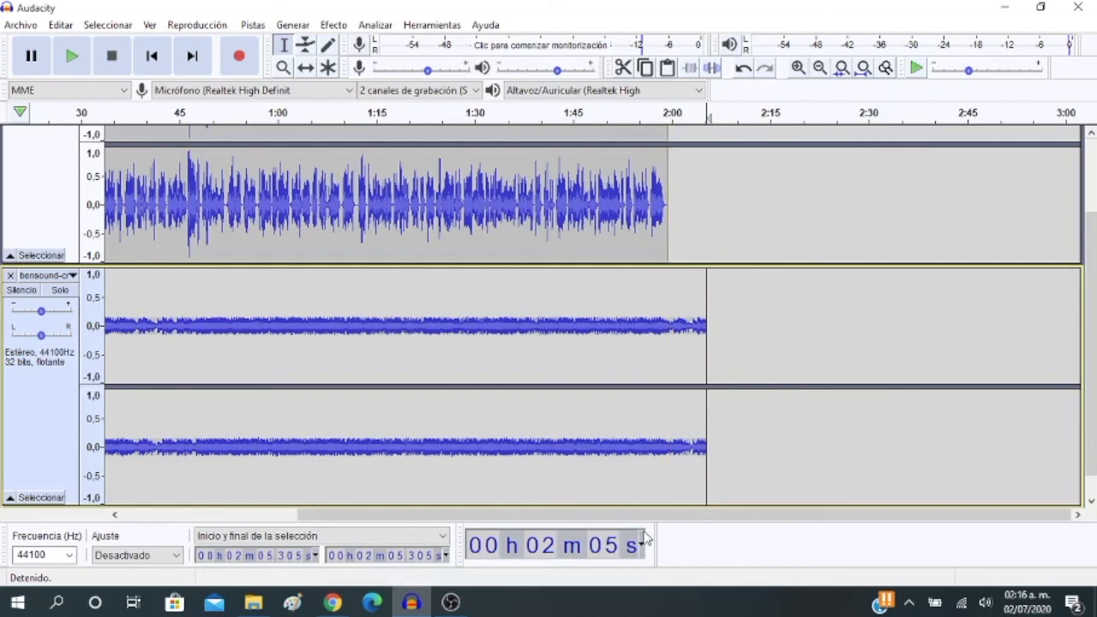
Use the Envelope tool to add a low-level control point in the music at about 1:58, near the end of the voice
left_click_drag(641, 515, 436, 519)
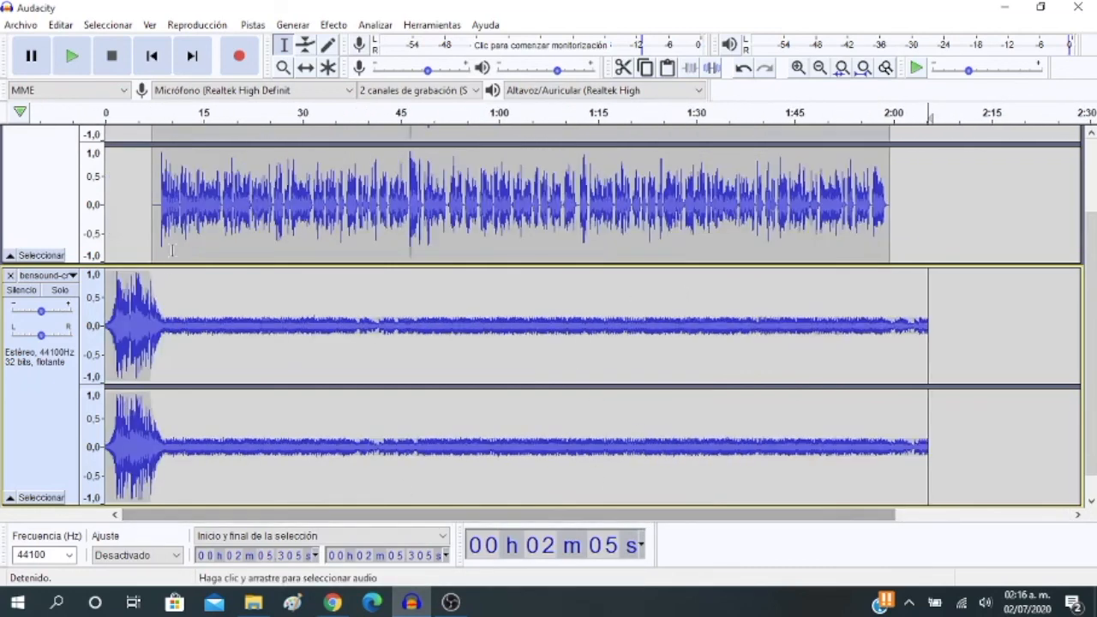
left_click_drag(746, 520, 922, 519)
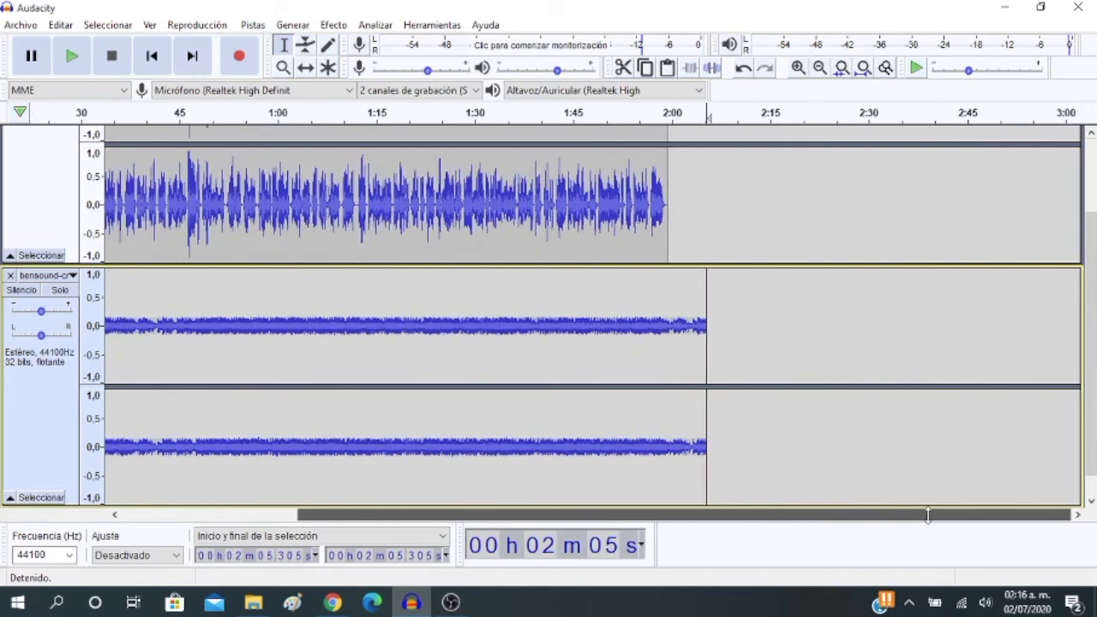
left_click(306, 48)
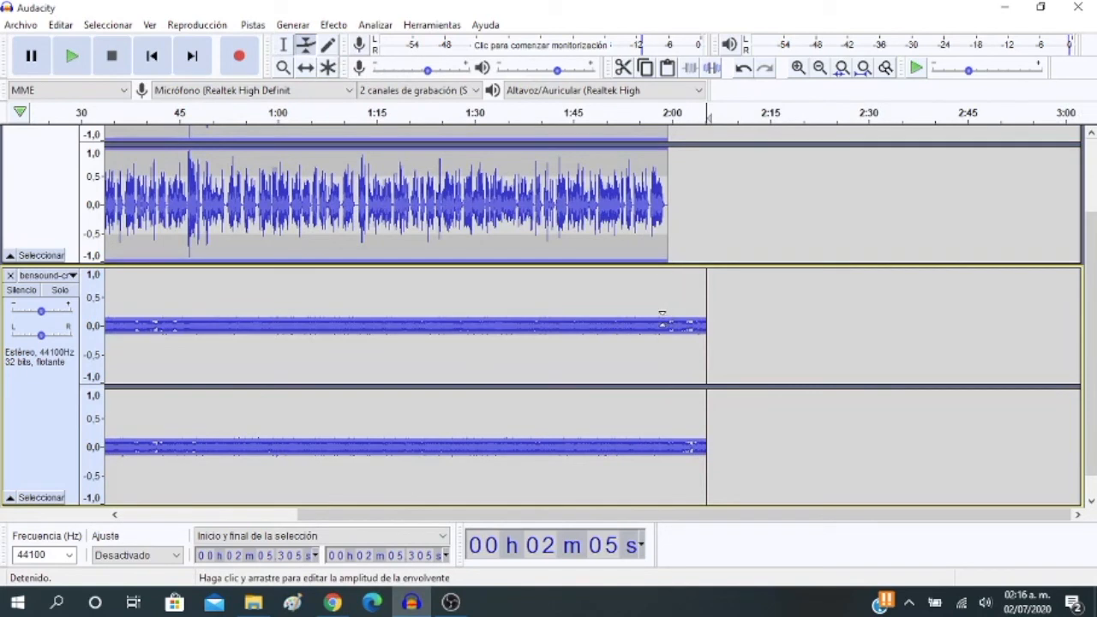
left_click_drag(662, 316, 663, 316)
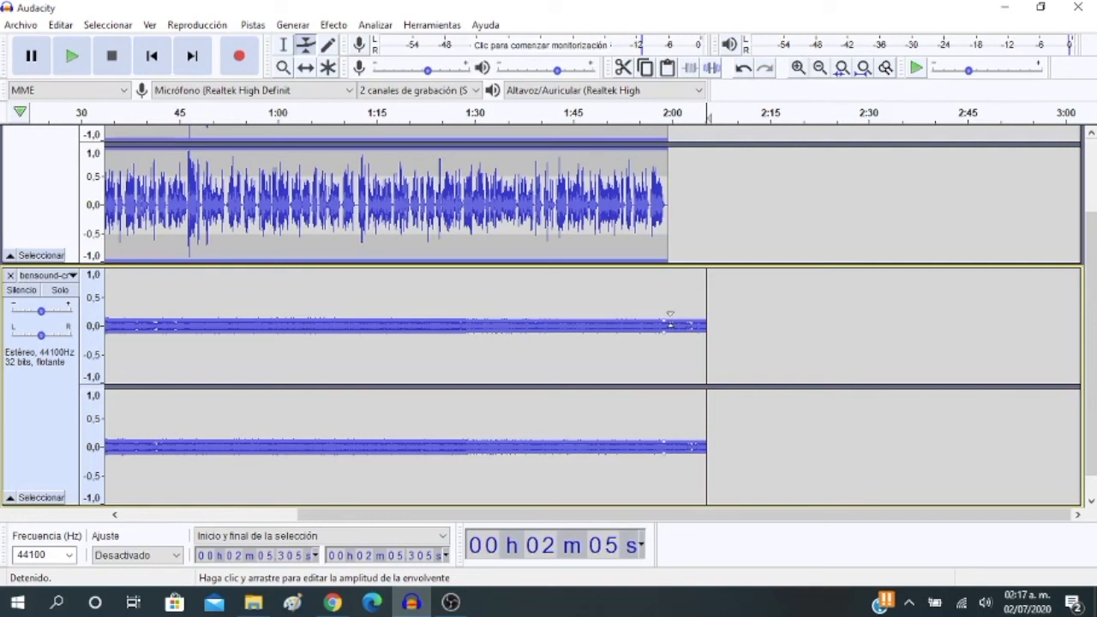
Shape the music's envelope to rise from its low level near 2:00 to about full level at about 2:02
left_click_drag(670, 323, 690, 290)
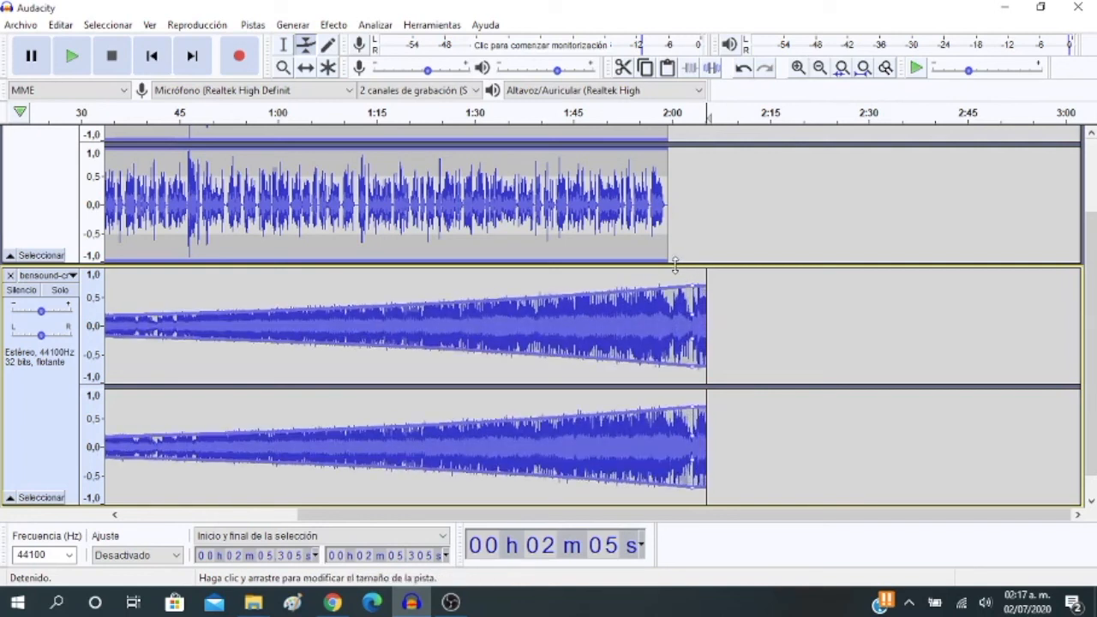
key("ctrl+z")
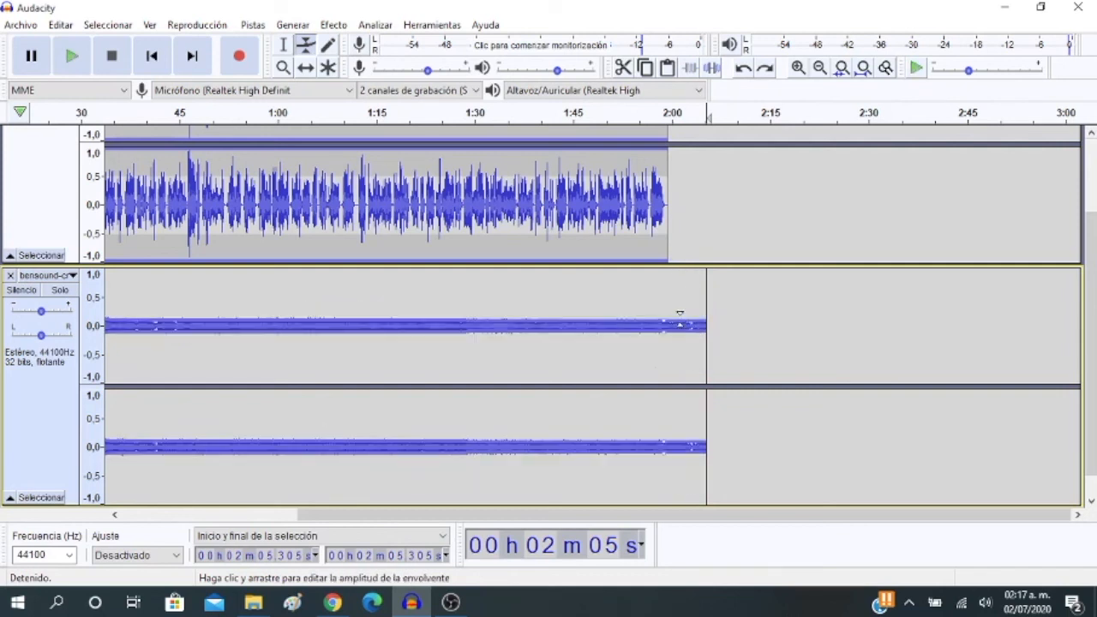
left_click(676, 319)
left_click_drag(677, 319, 687, 276)
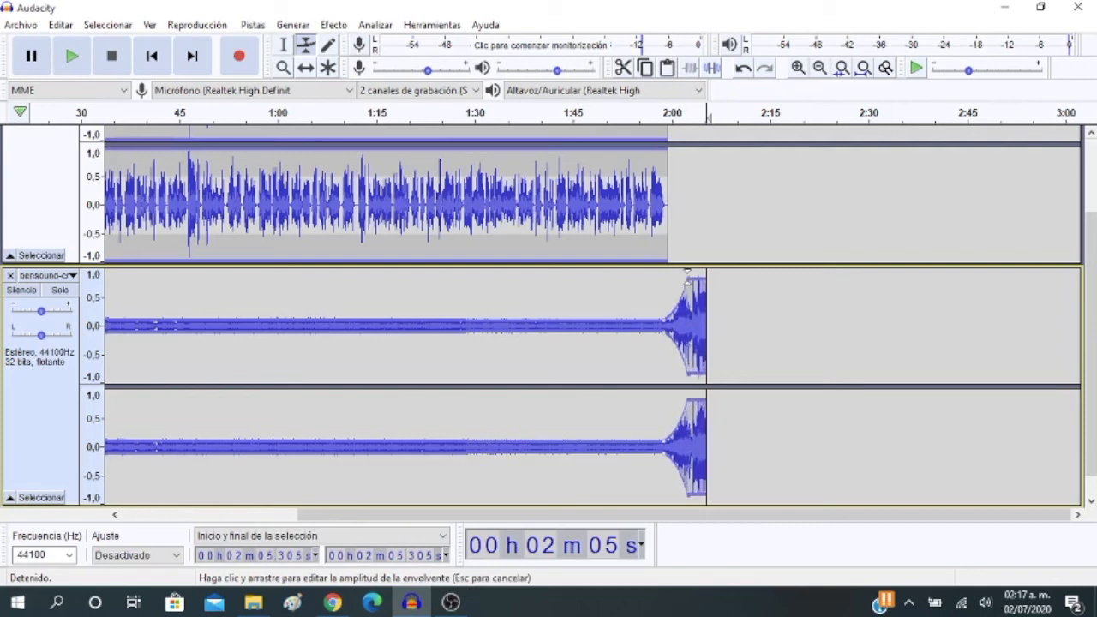
left_click_drag(688, 274, 689, 278)
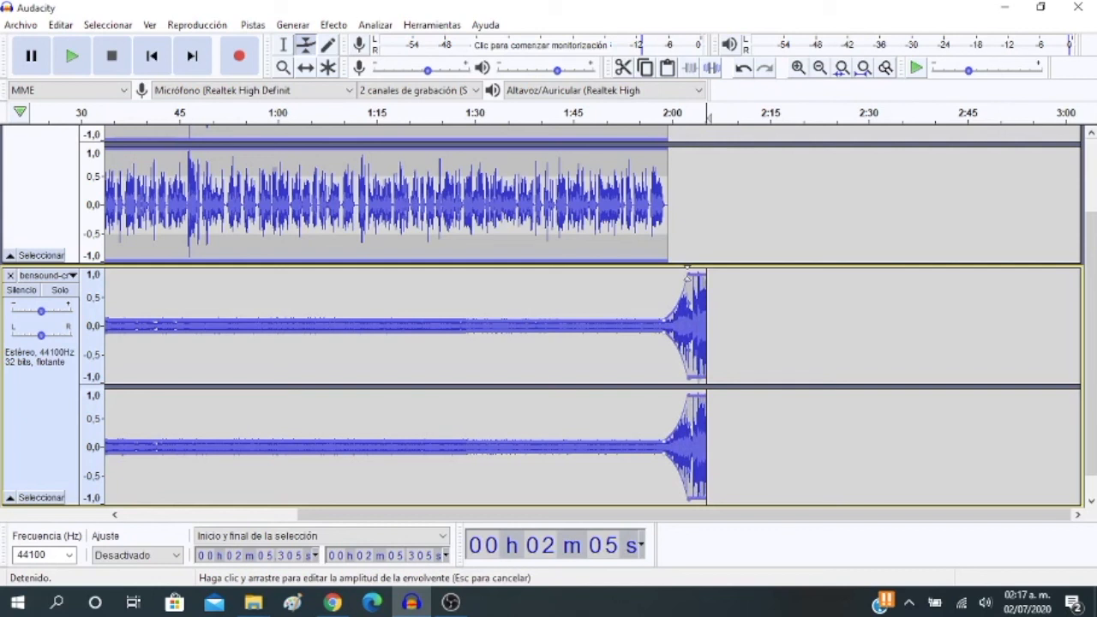
left_click_drag(688, 276, 684, 274)
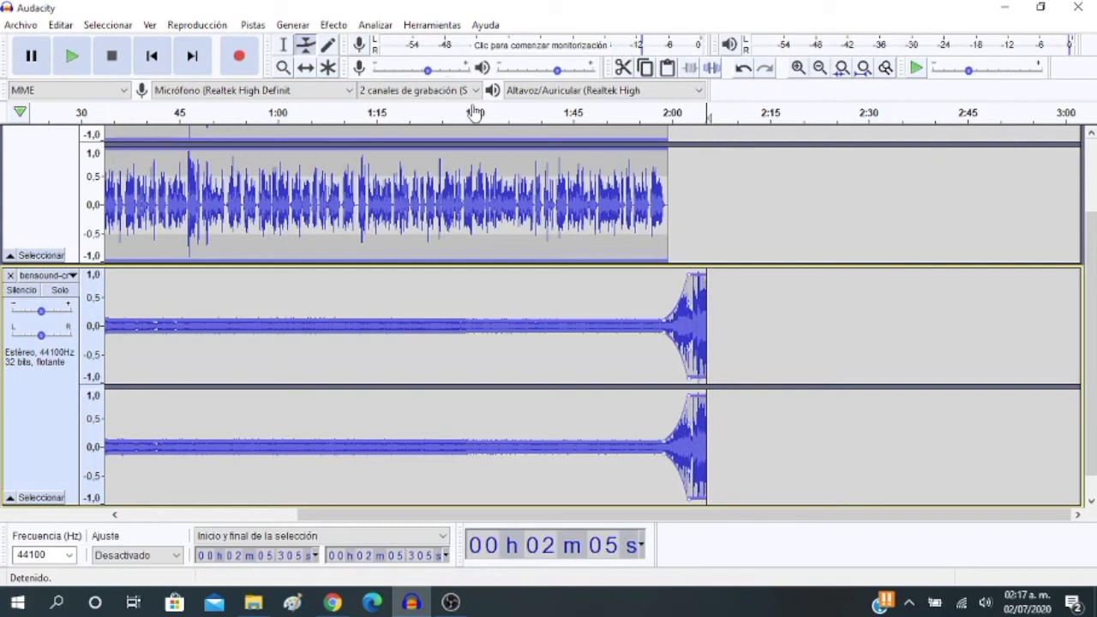
Return to the Selection tool and play the ending from about 1:38, and again from about 1:53, to check the music's rise
left_click(283, 44)
left_click(543, 127)
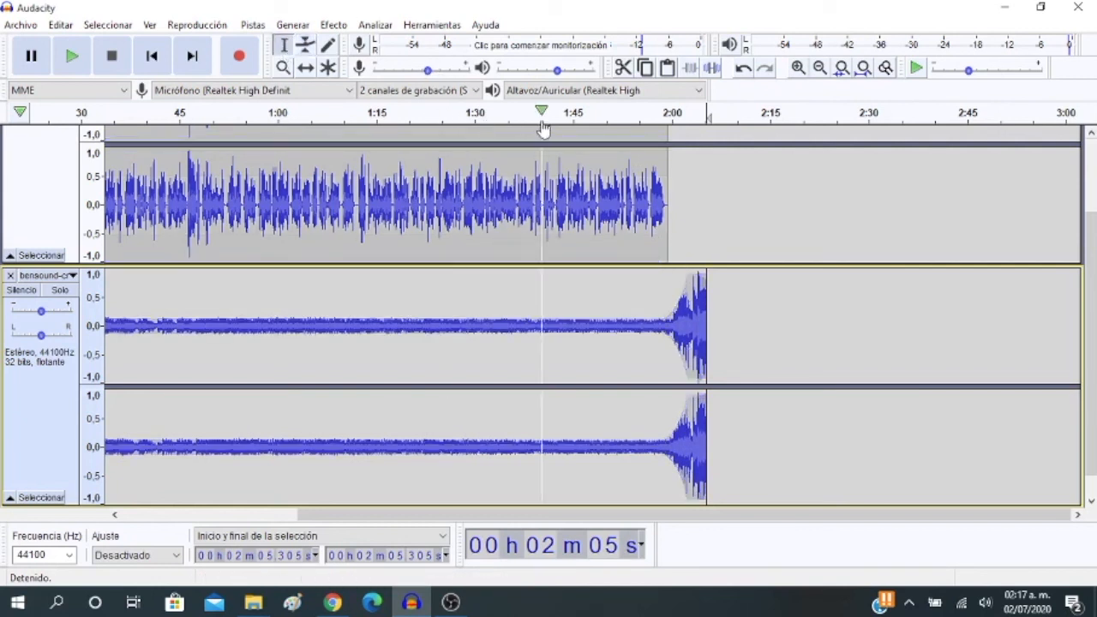
left_click(525, 116)
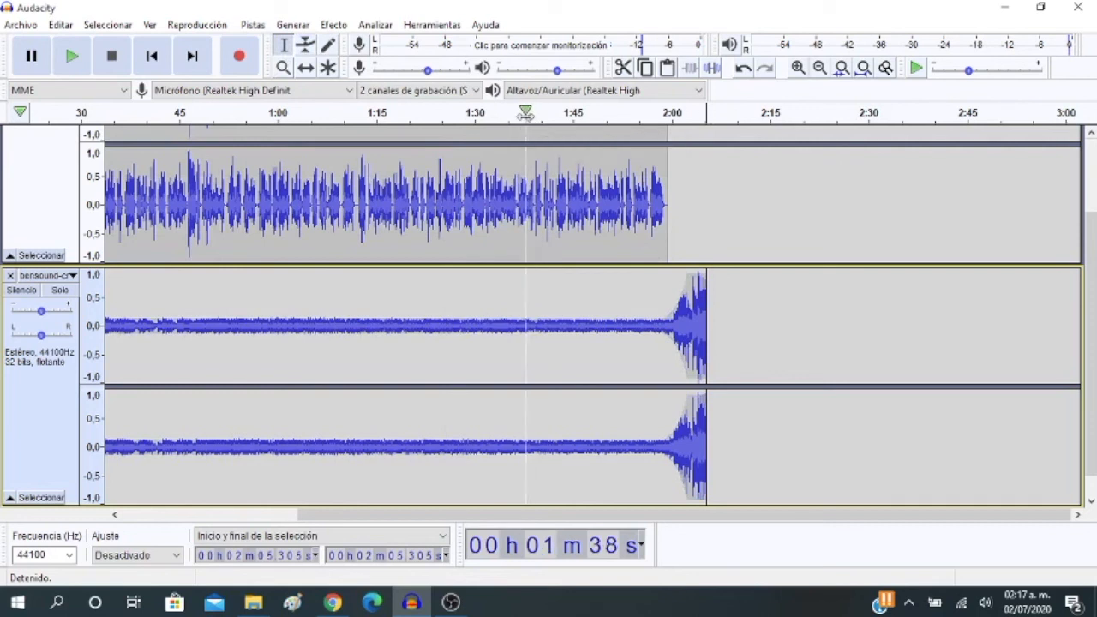
left_click(526, 115)
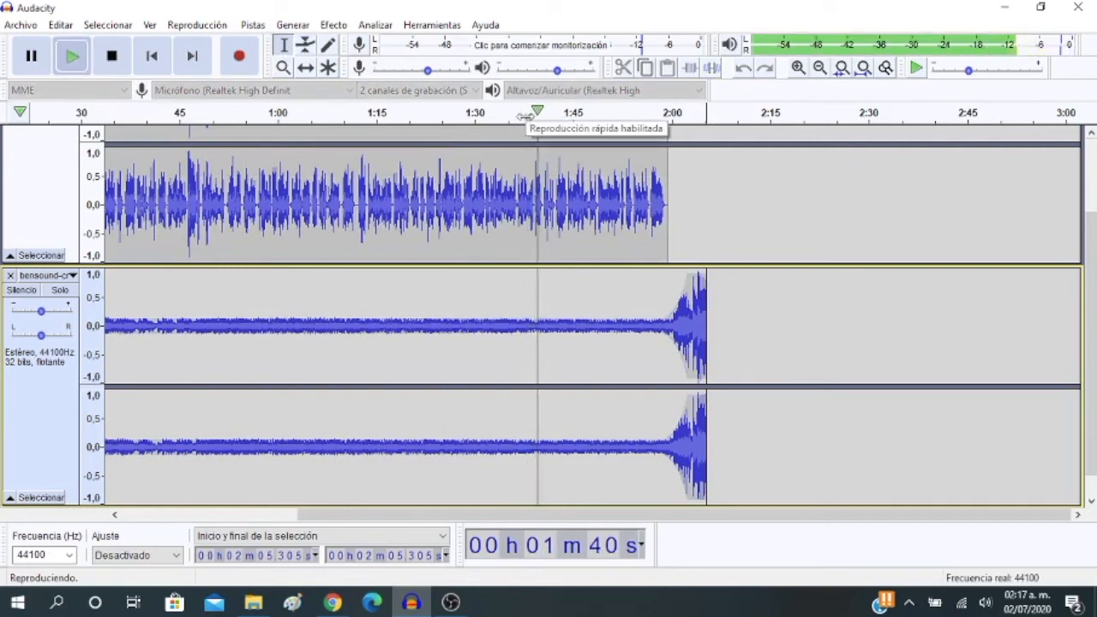
left_click(112, 56)
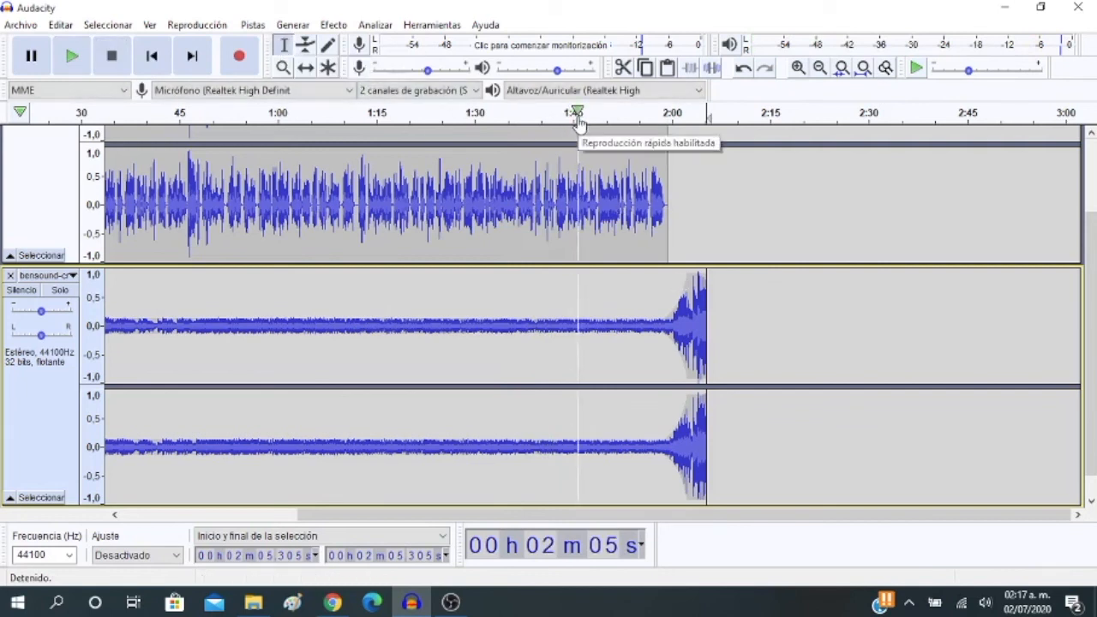
left_click(624, 112)
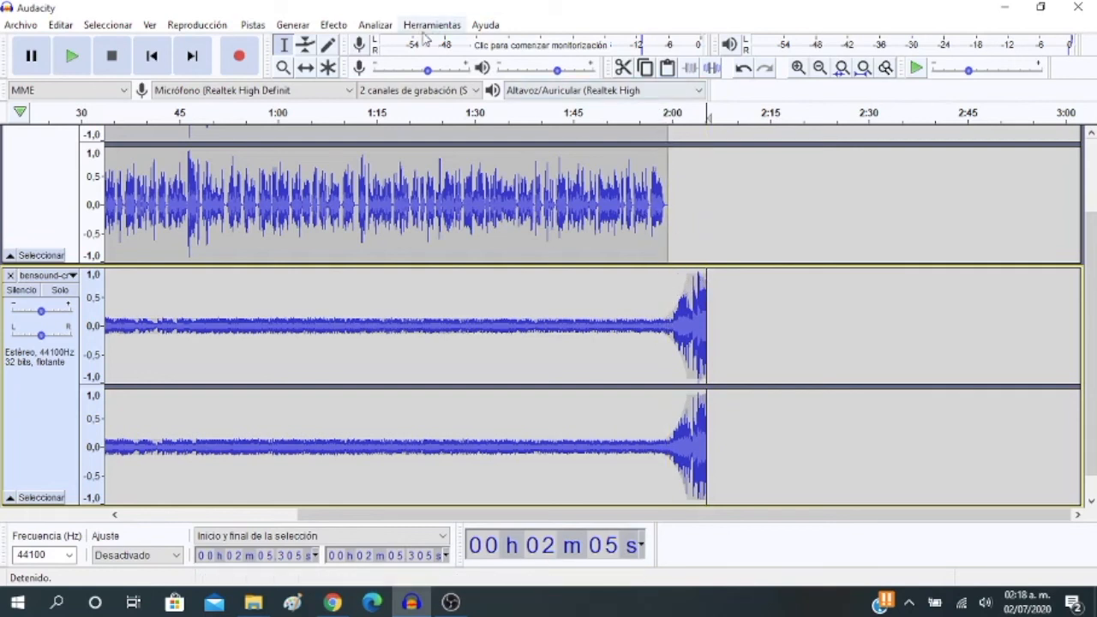
Use the Envelope tool to start the music's final rise earlier, at about 1:56, and fade its end down near 2:05
left_click(309, 46)
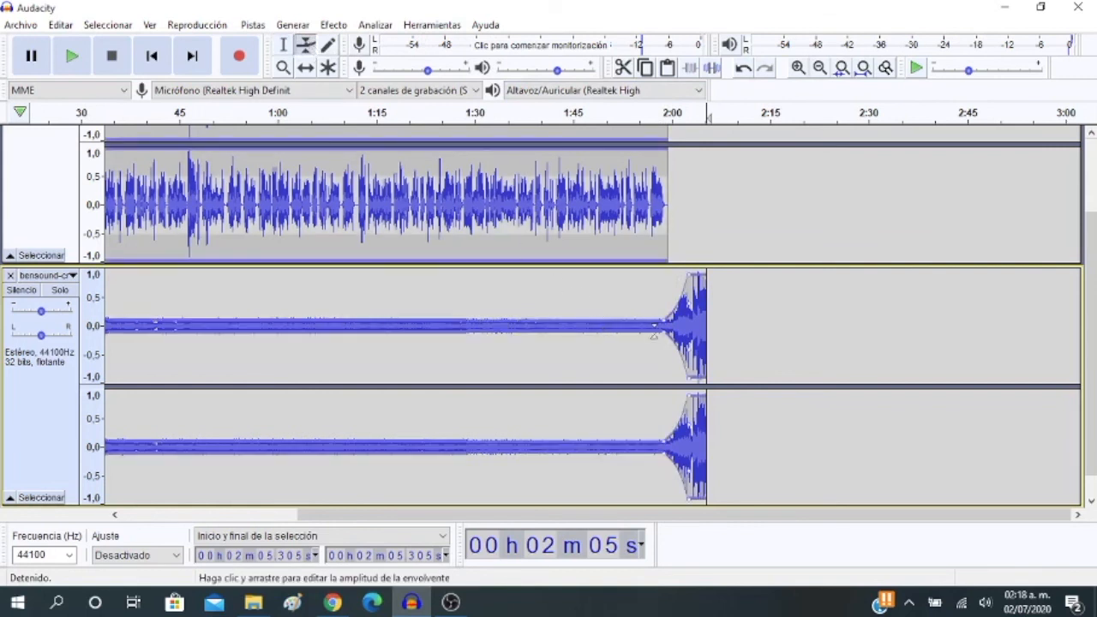
left_click_drag(664, 315, 640, 317)
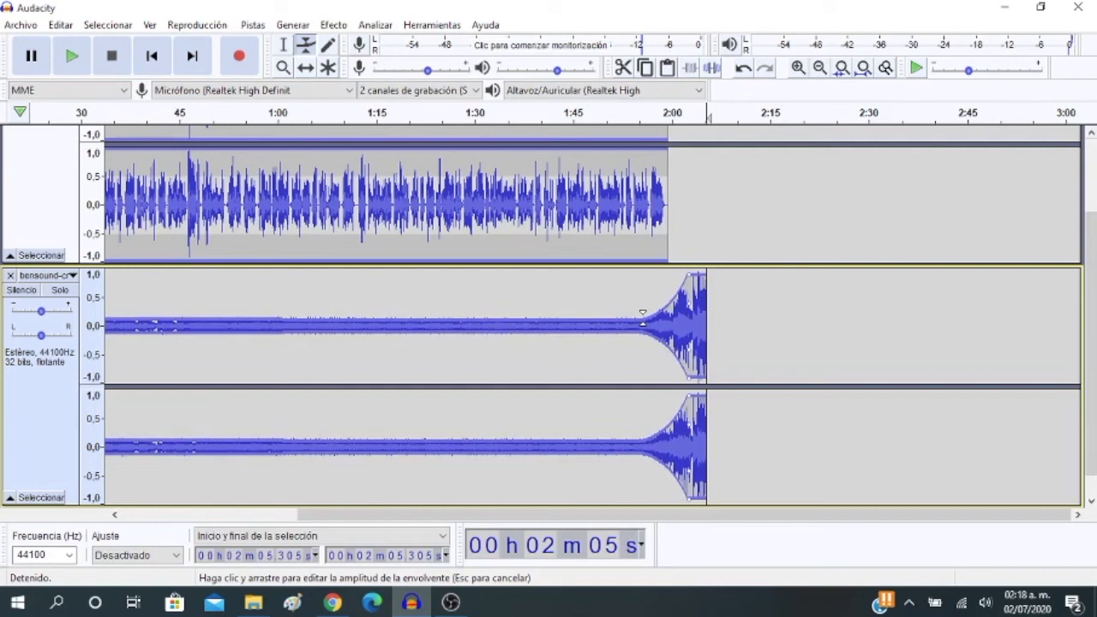
left_click_drag(643, 319, 703, 315)
left_click(699, 276)
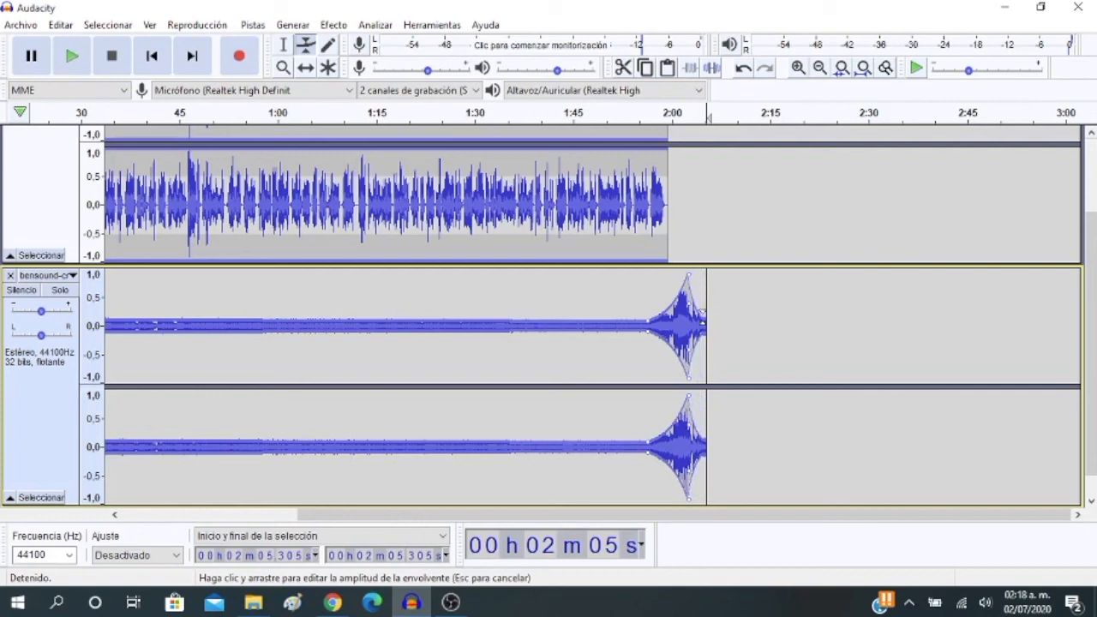
left_click_drag(703, 315, 703, 317)
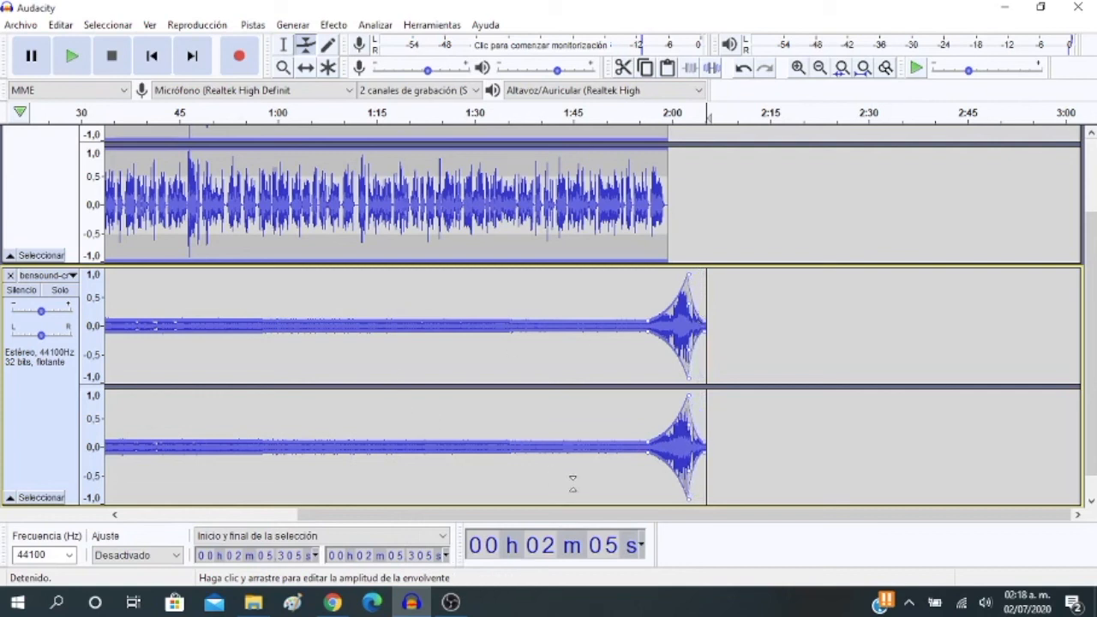
Raise the music's low envelope level slightly with the control point at about 1:56, before the final rise
left_click_drag(514, 514, 340, 499)
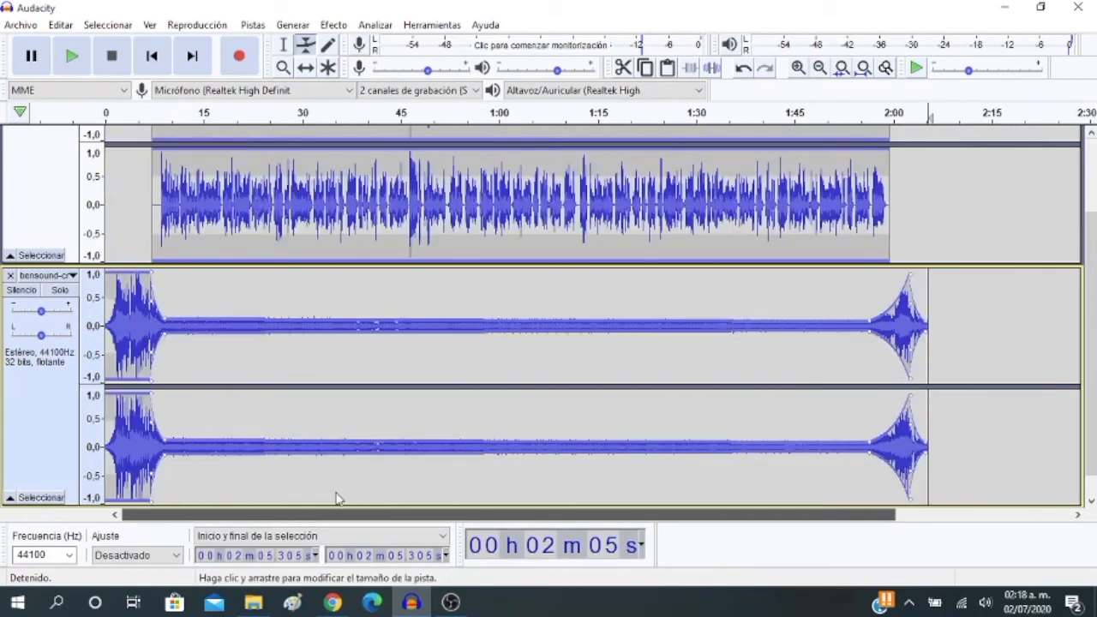
left_click_drag(415, 516, 455, 514)
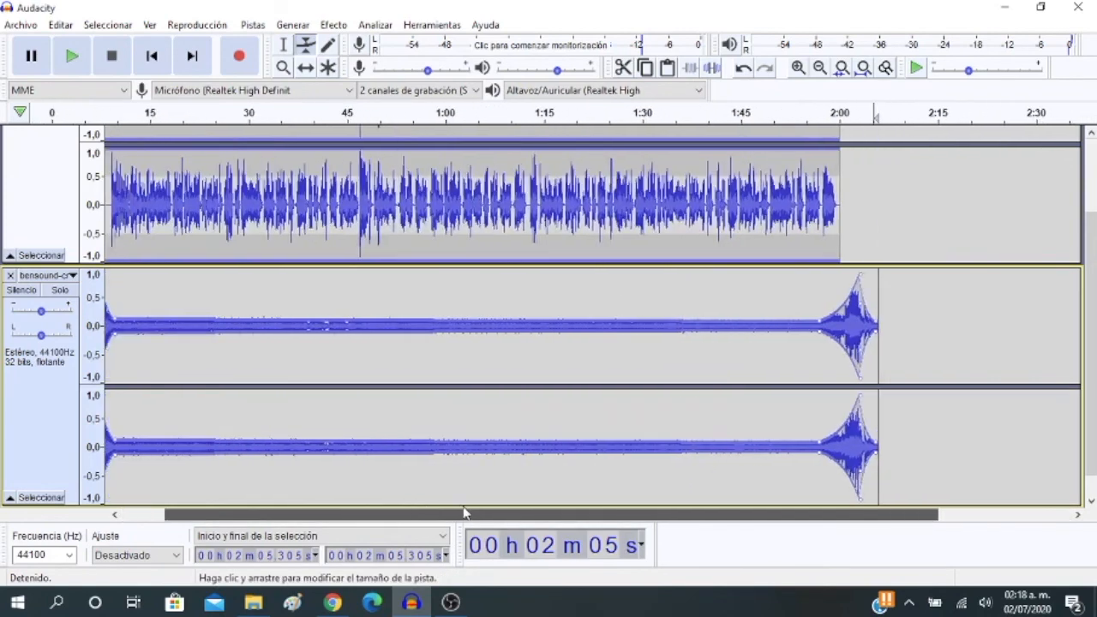
left_click_drag(819, 317, 818, 312)
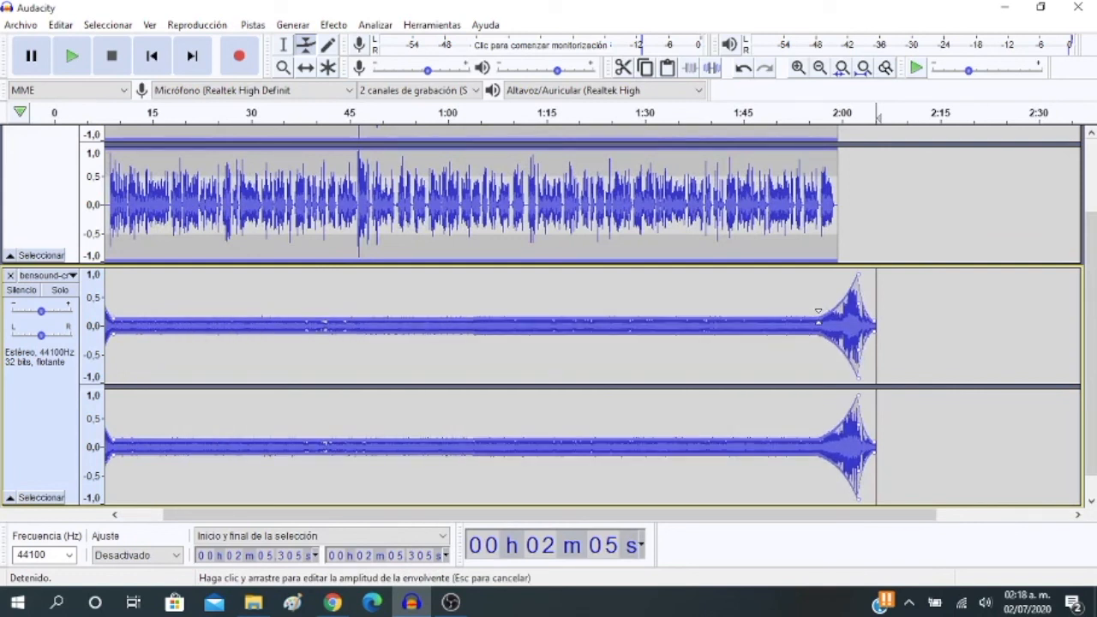
left_click_drag(818, 312, 817, 313)
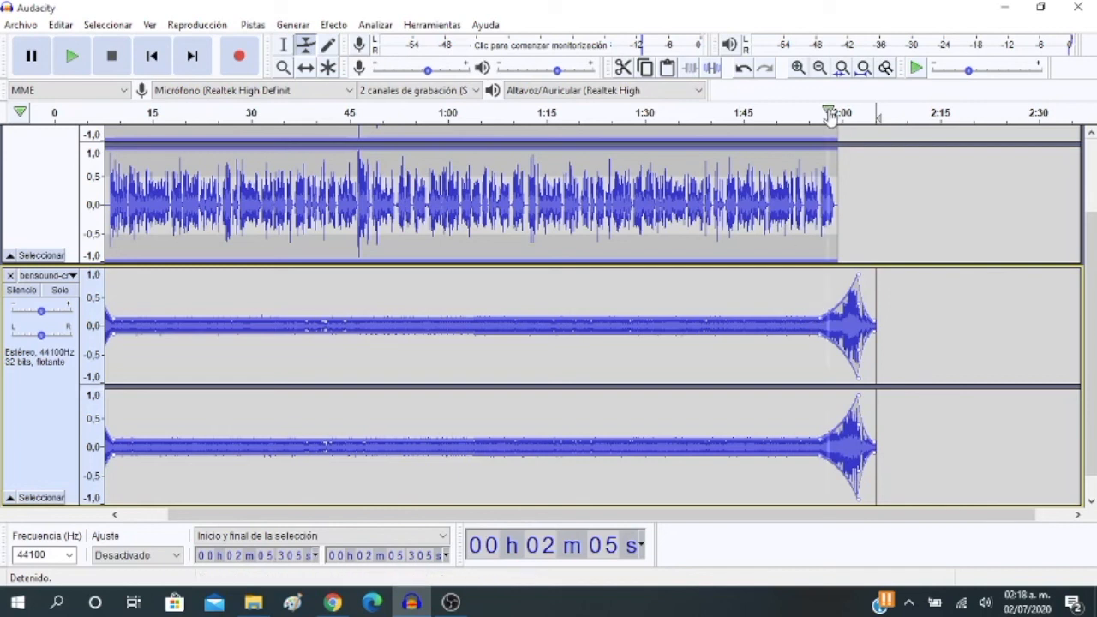
Play the ending from about 1:49 to check the music's rise and closing fade
left_click(770, 117)
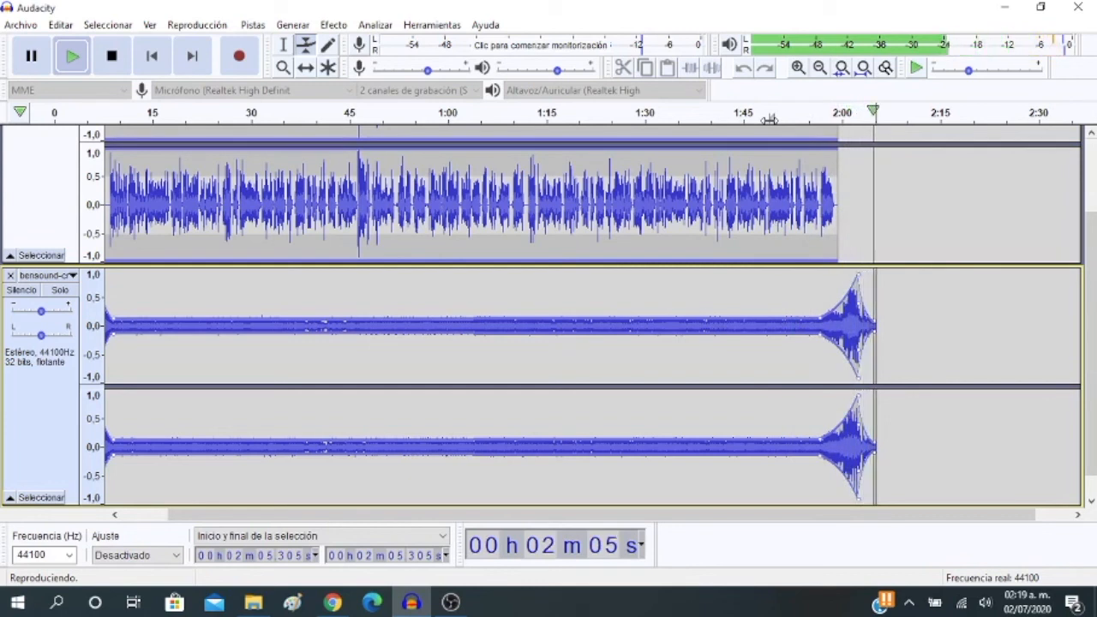
left_click(769, 119)
key("space")
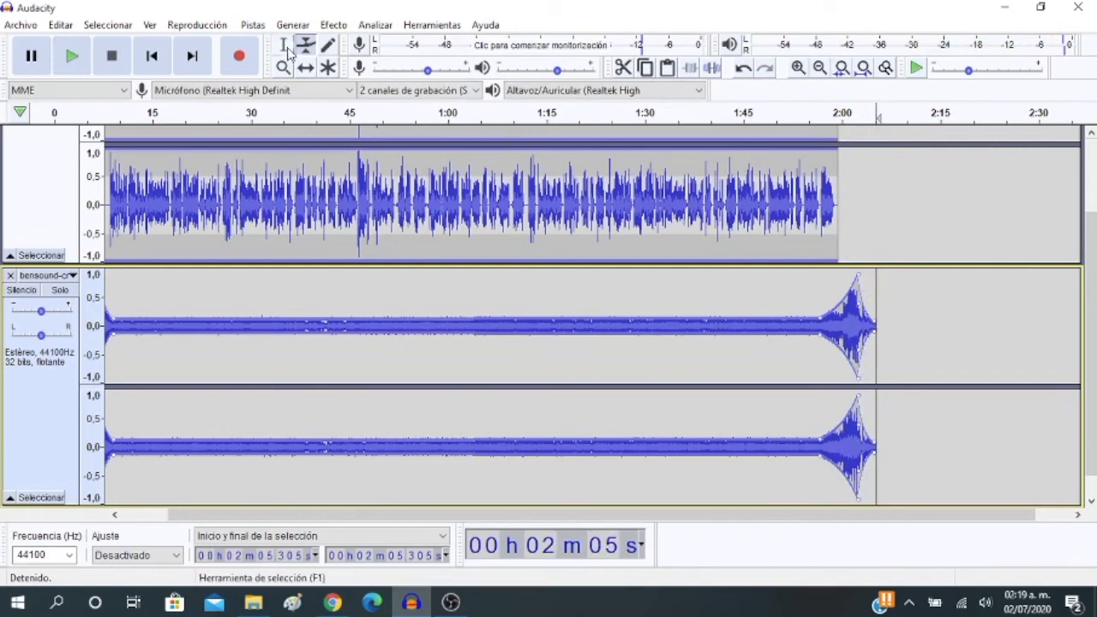
Steepen the music's closing fade just after its peak near 2:03 and replay the ending from about 1:55
mouse_move(875, 321)
left_mouse_down()
mouse_move(864, 304)
mouse_move(861, 315)
left_mouse_up()
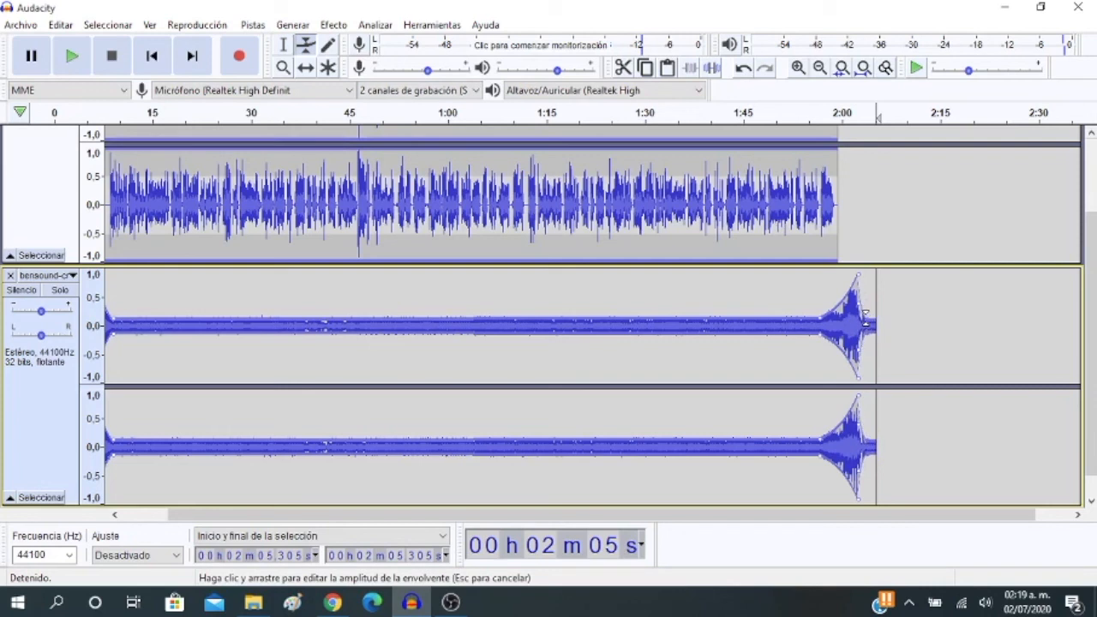
left_click(810, 128)
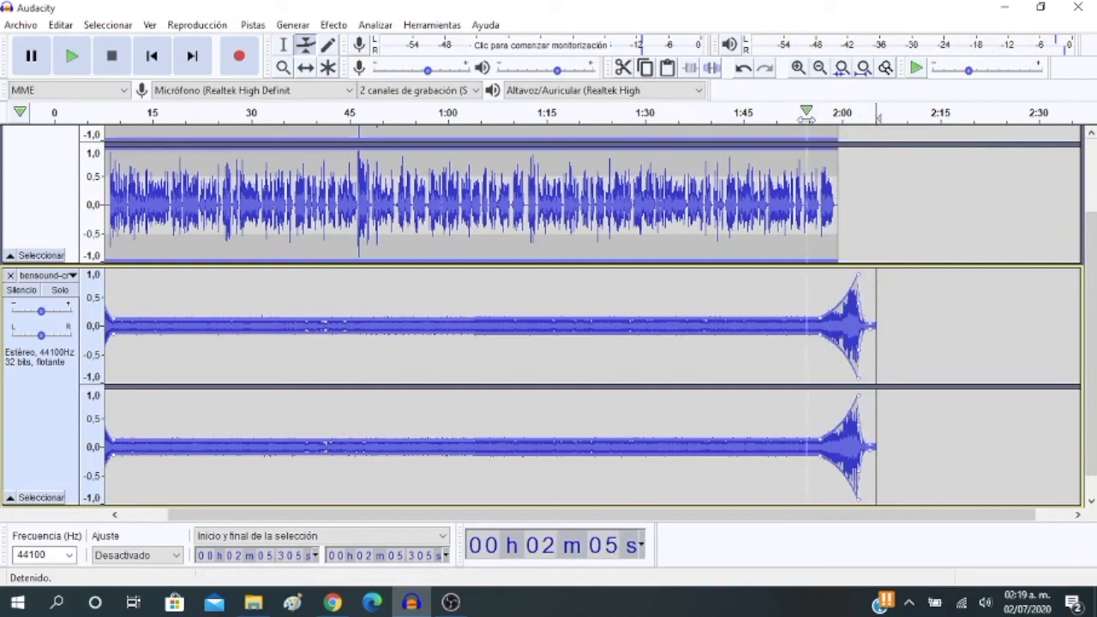
key("F1")
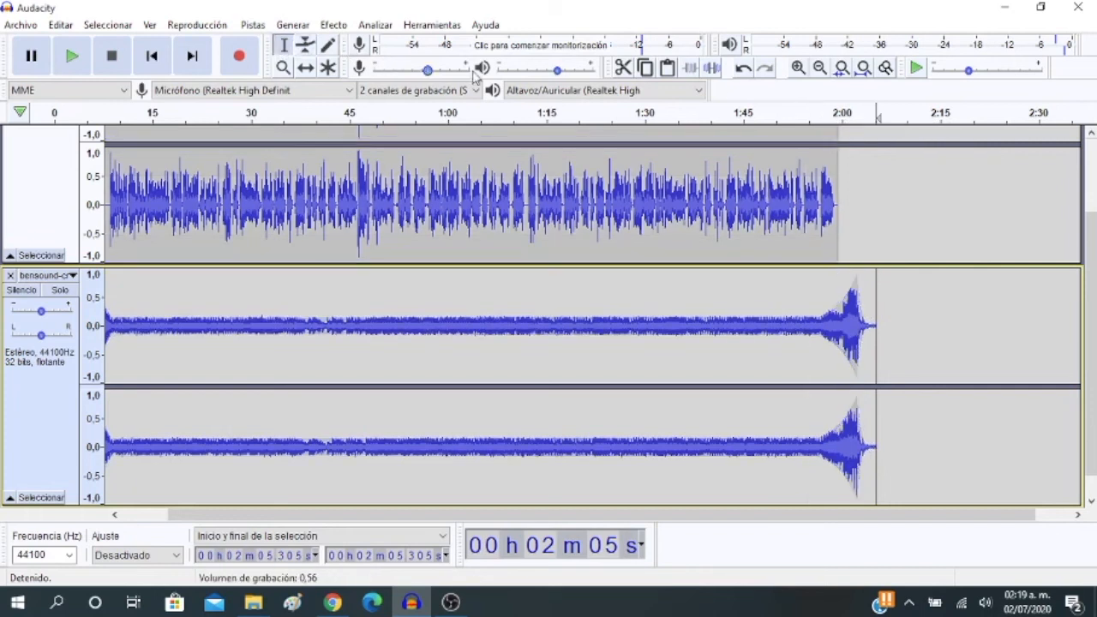
left_click(801, 114)
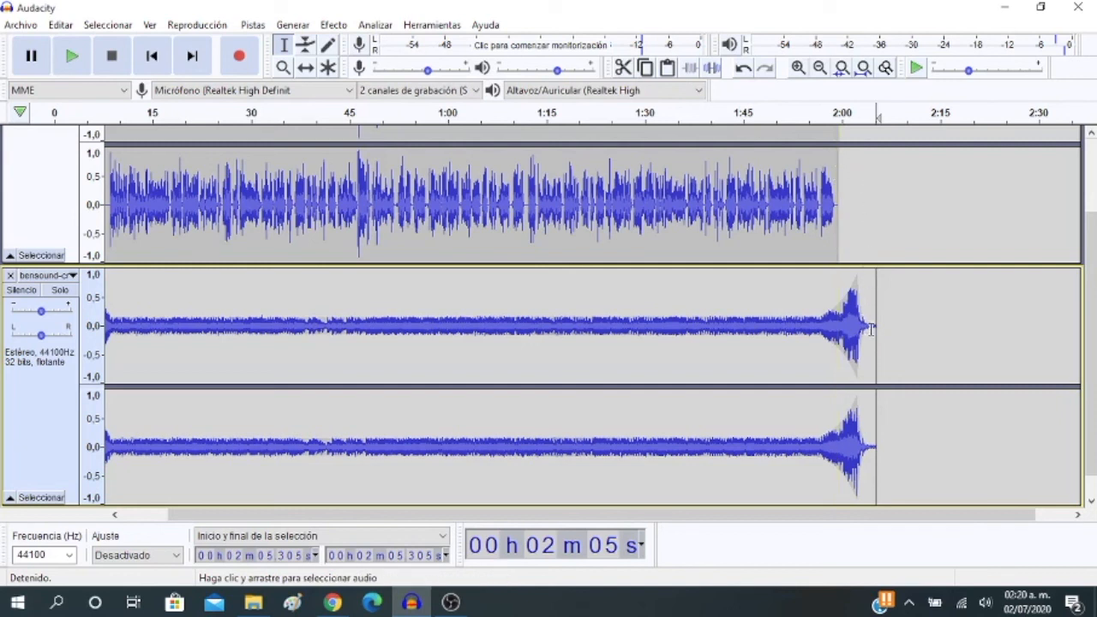
left_click_drag(855, 520, 771, 525)
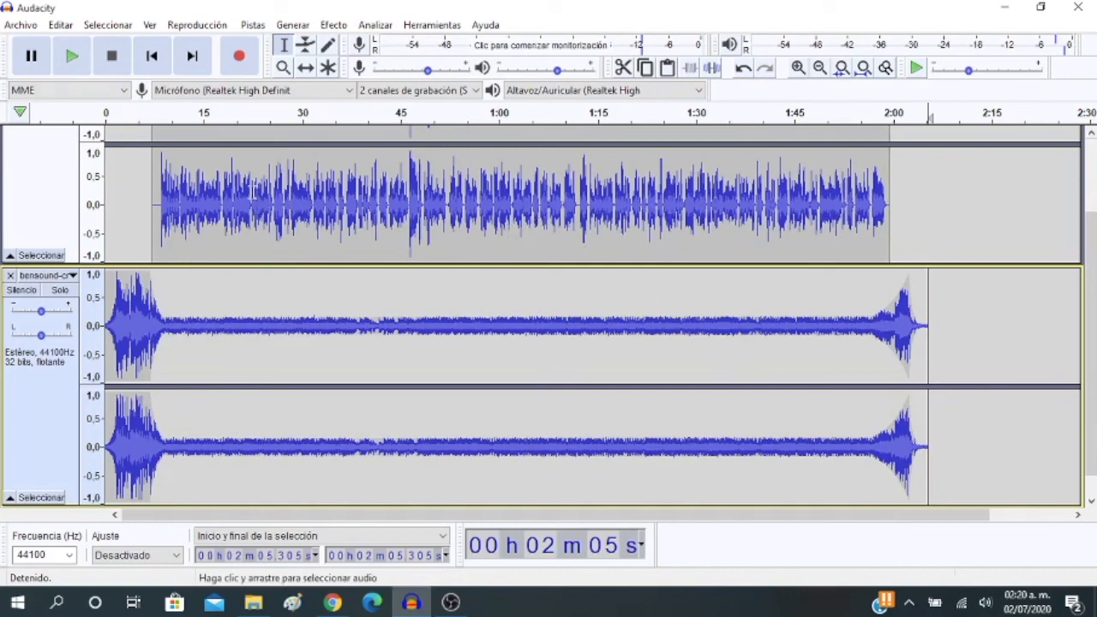
scroll(712, 222, "up", 2)
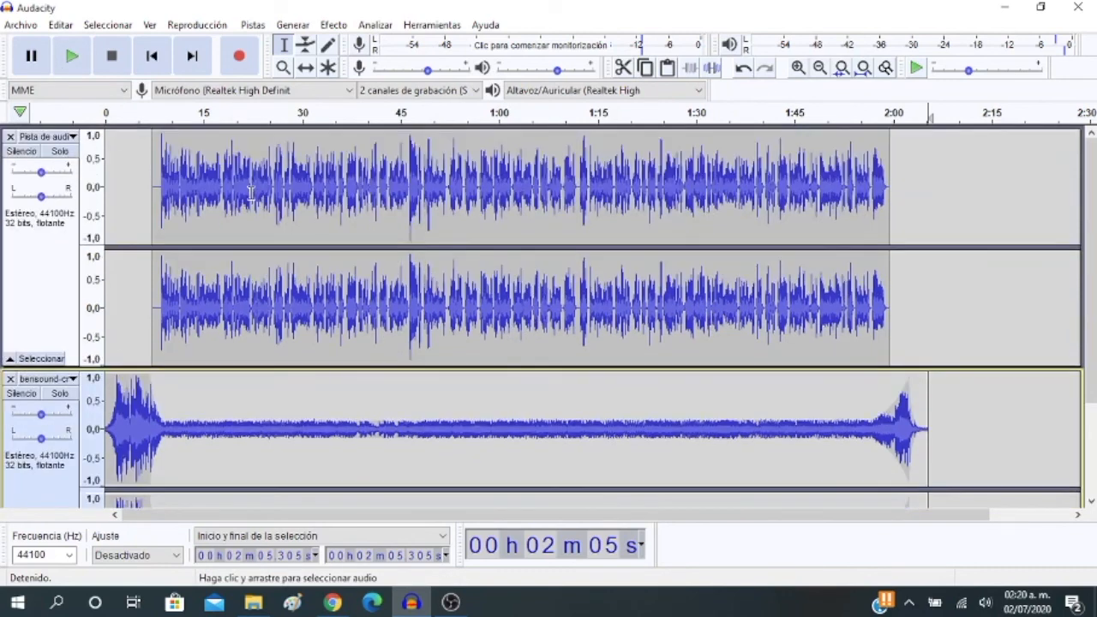
scroll(655, 226, "down", 2)
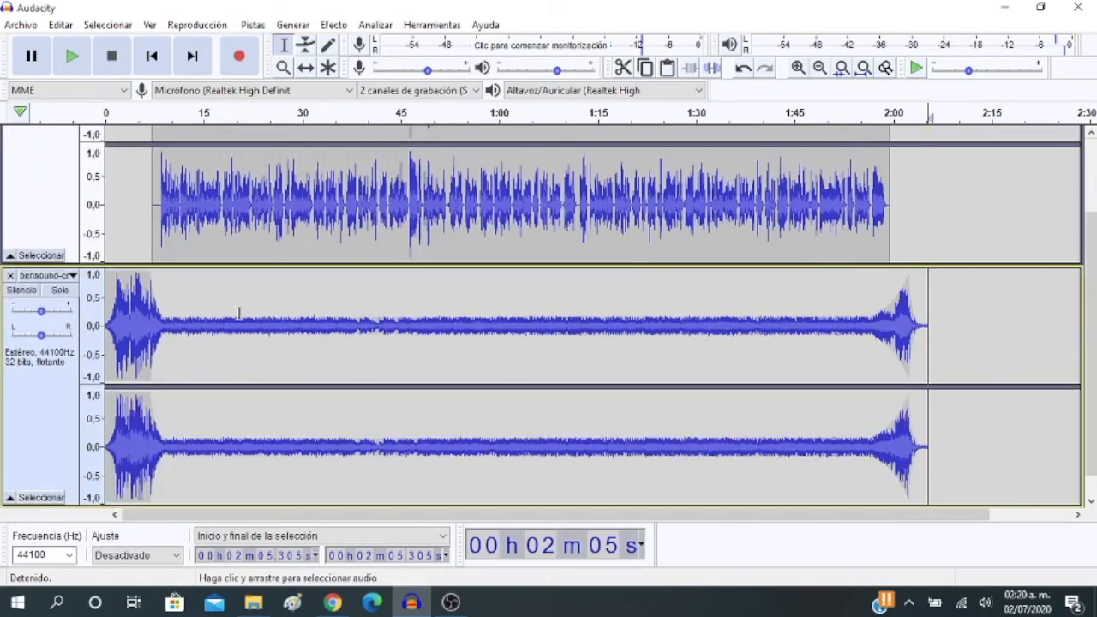
scroll(244, 319, "up", 2)
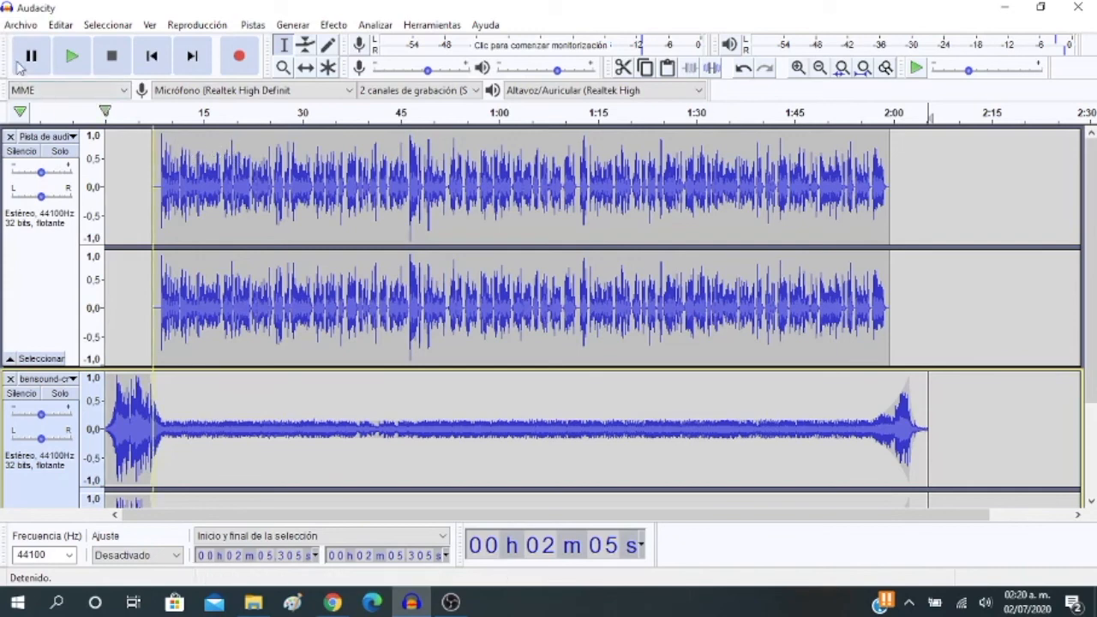
Start exporting the project as an MP3 and choose the desktop (Escritorio) as the save location
left_click(24, 27)
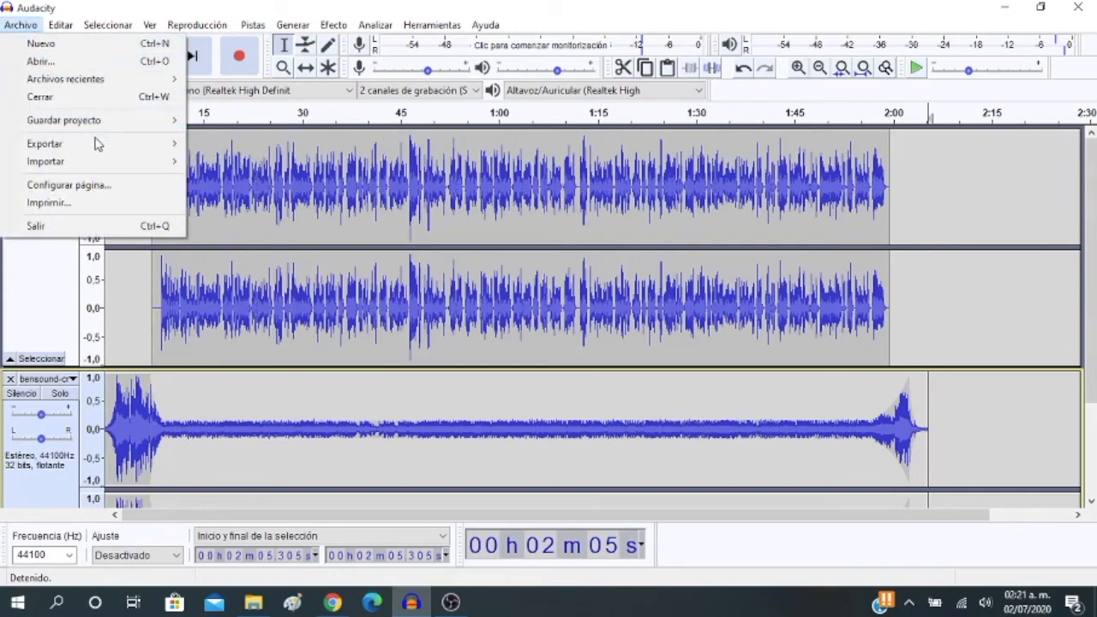
mouse_move(108, 146)
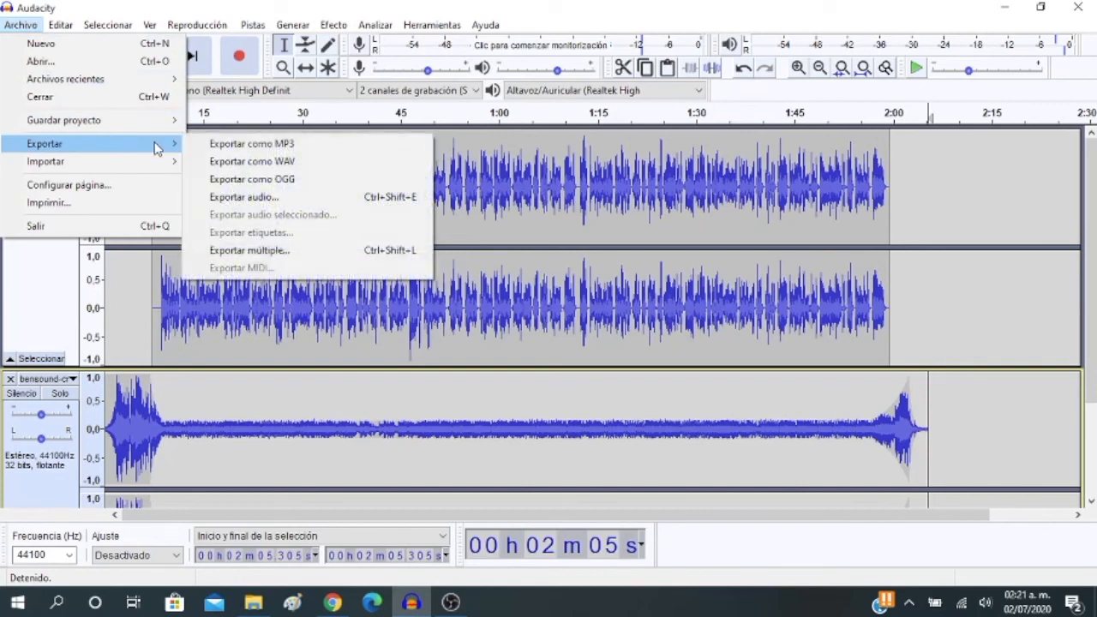
left_click(323, 148)
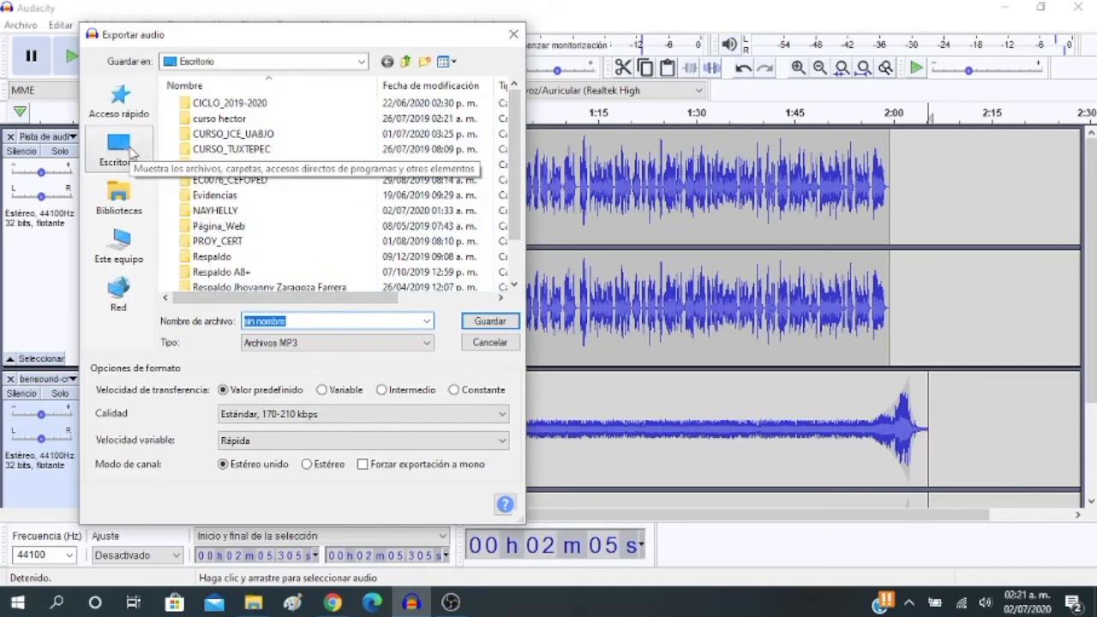
left_click(124, 151)
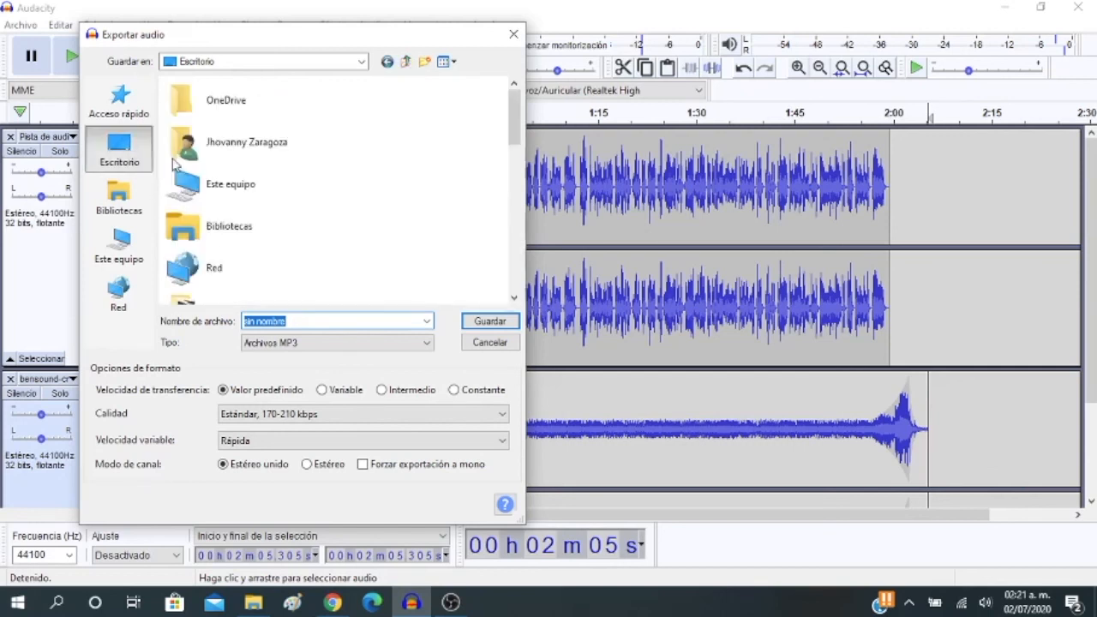
scroll(275, 206, "down", 5)
scroll(288, 215, "down", 3)
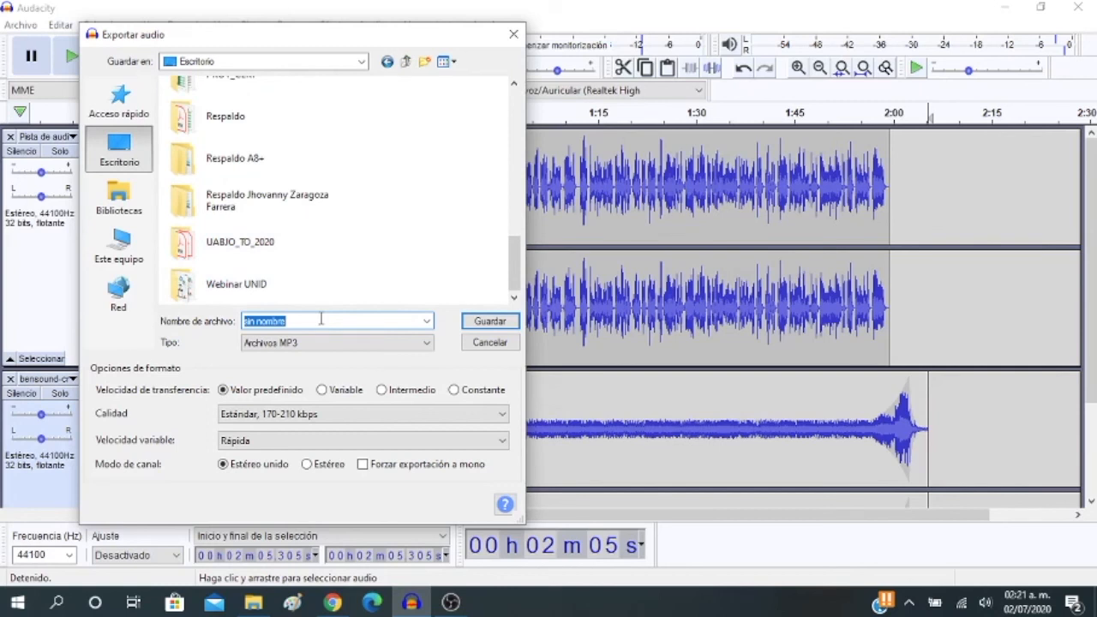
Name the MP3 with the author's first name plus "_podcast_educativo" and export it as a stereo mix with empty metadata tags
type("Jhovan")
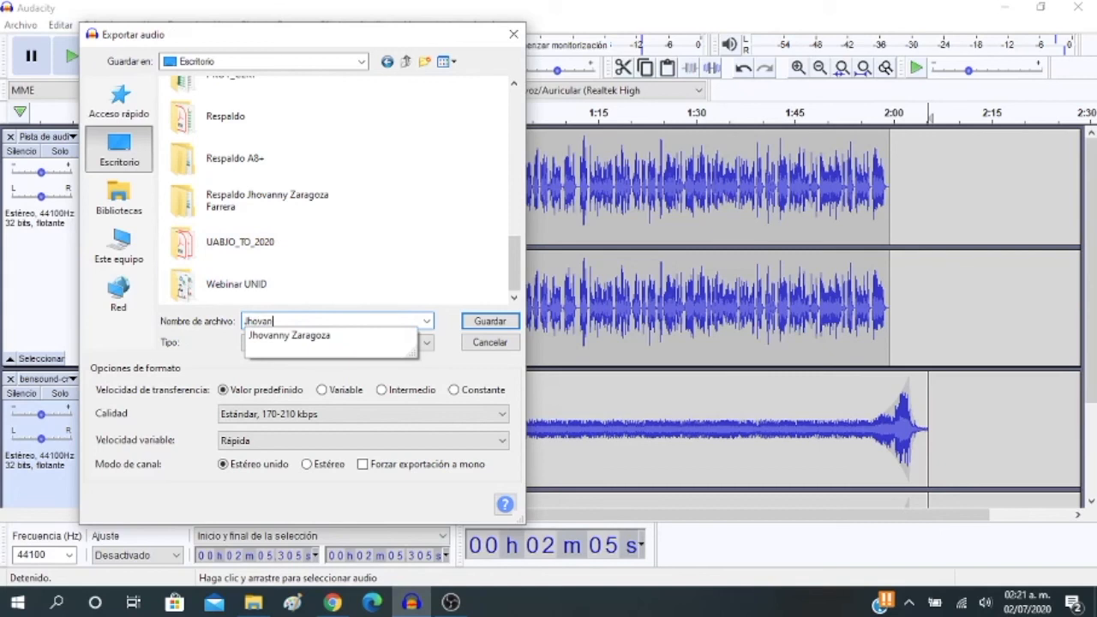
type("ny_podcast")
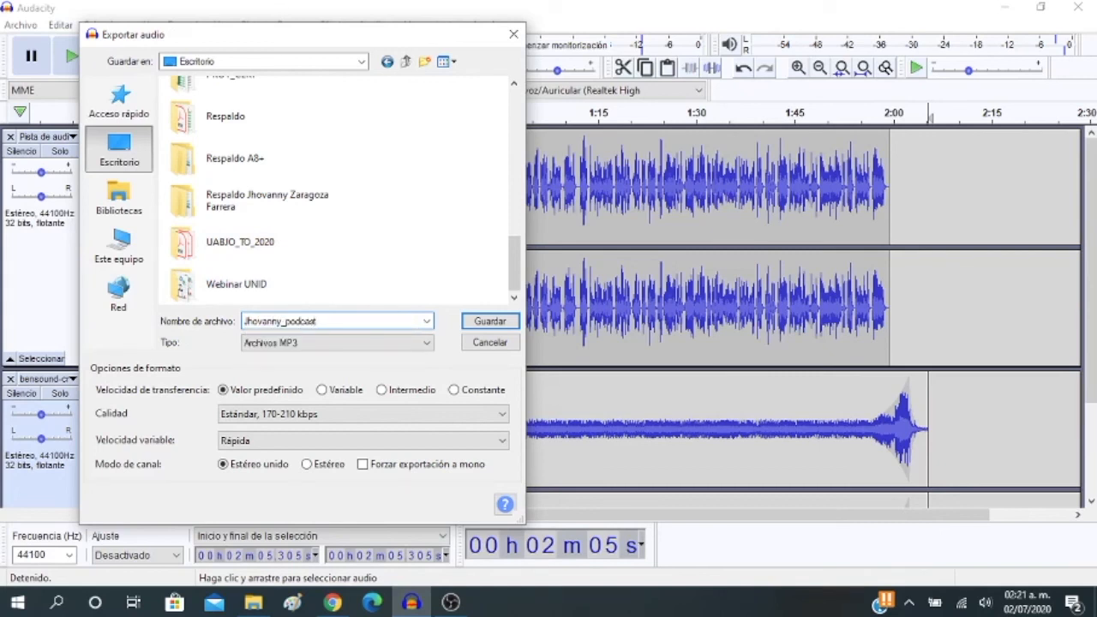
type("_educativo")
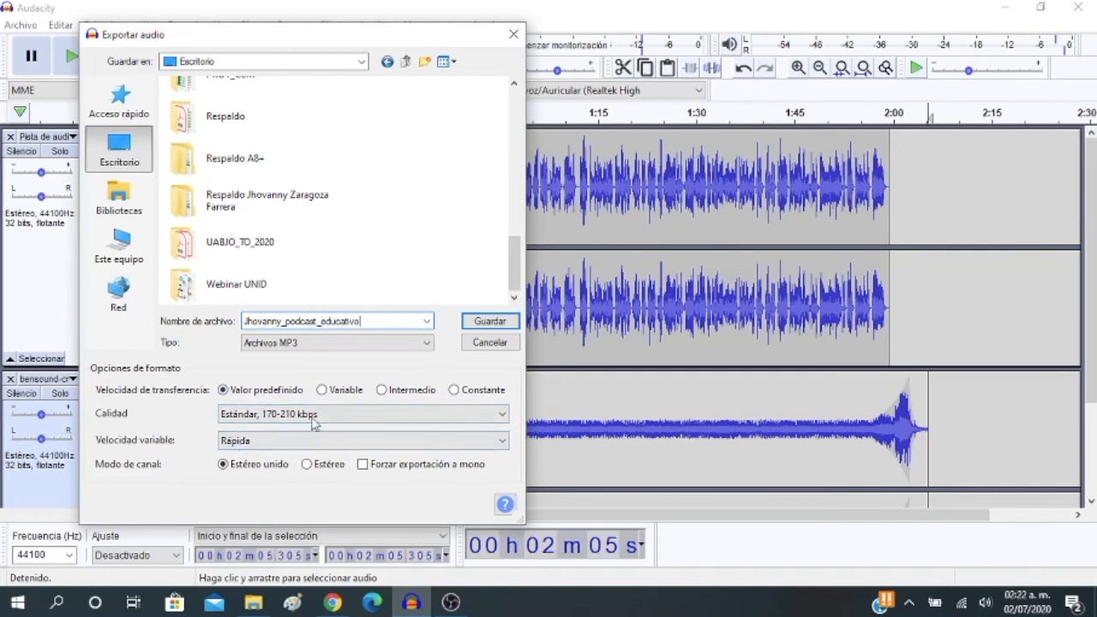
left_click(485, 322)
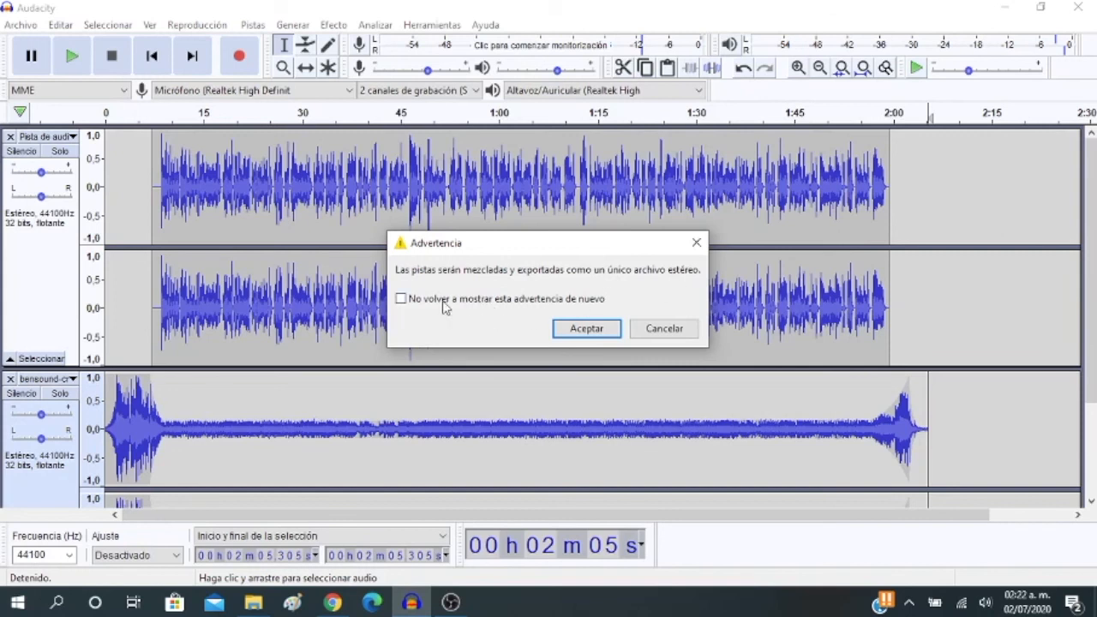
left_click(587, 329)
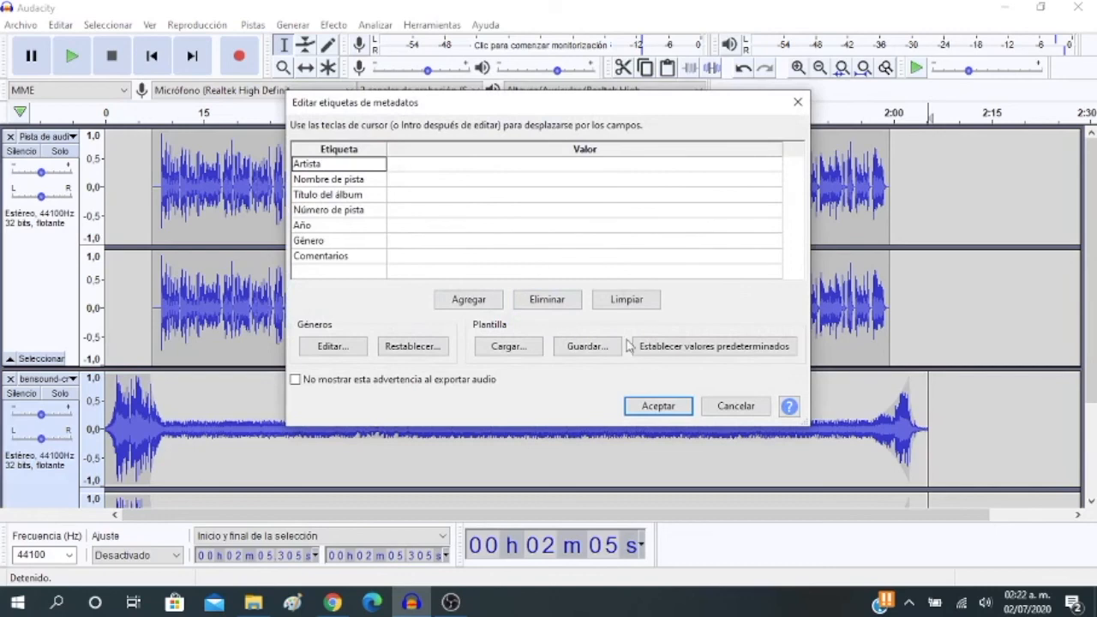
left_click(659, 406)
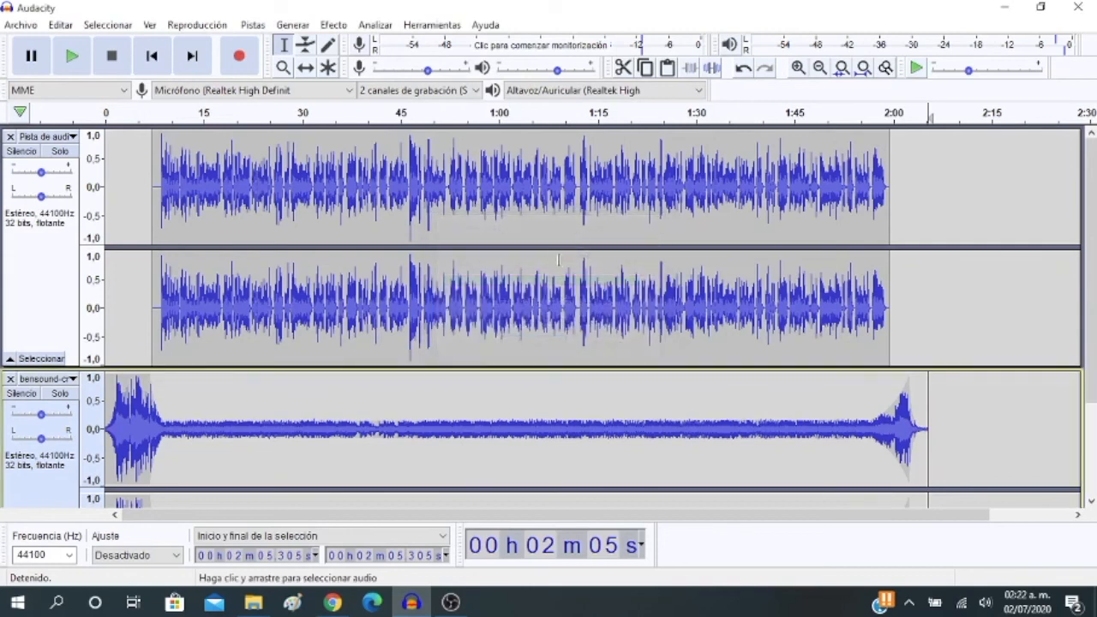
Play the first seconds of the exported podcast MP3 from the desktop to check it, and return to Audacity
left_click(1005, 8)
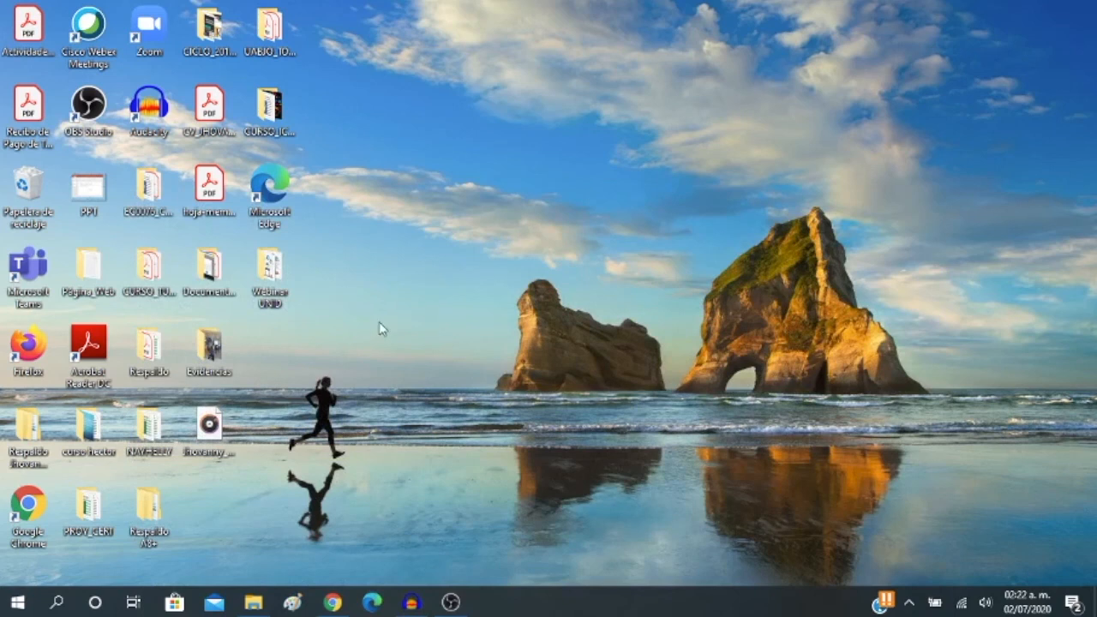
left_click(219, 434)
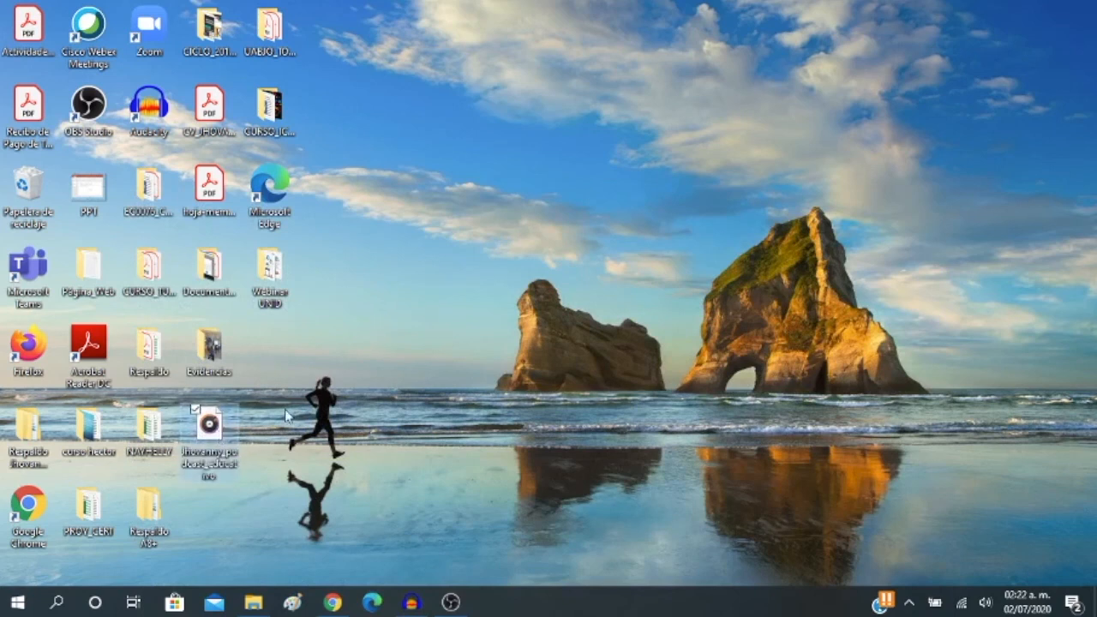
double_click(219, 434)
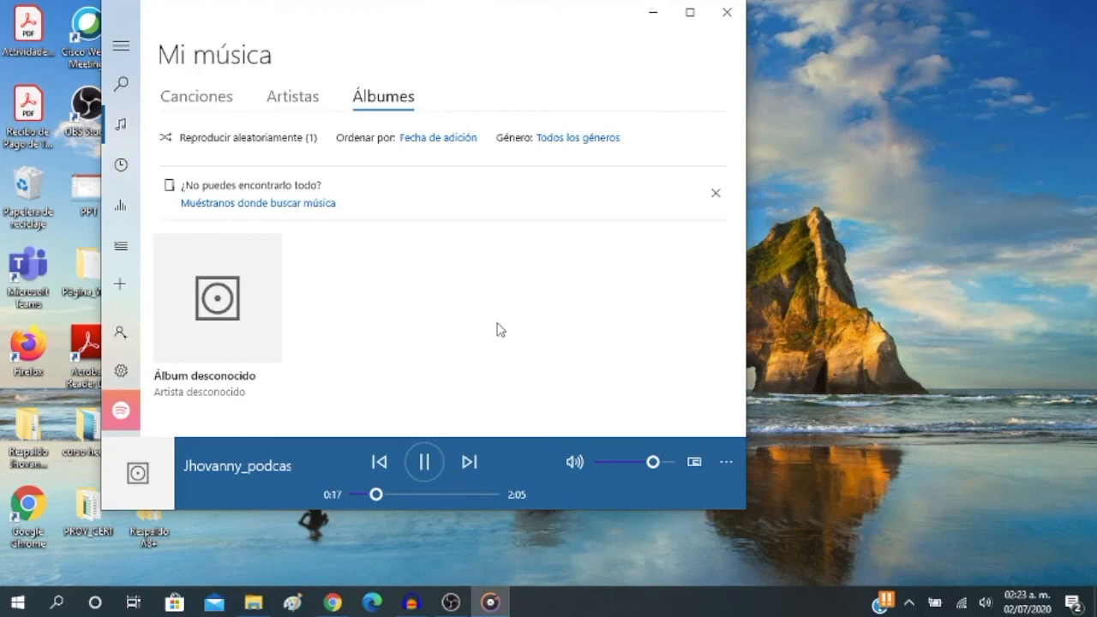
left_click(425, 463)
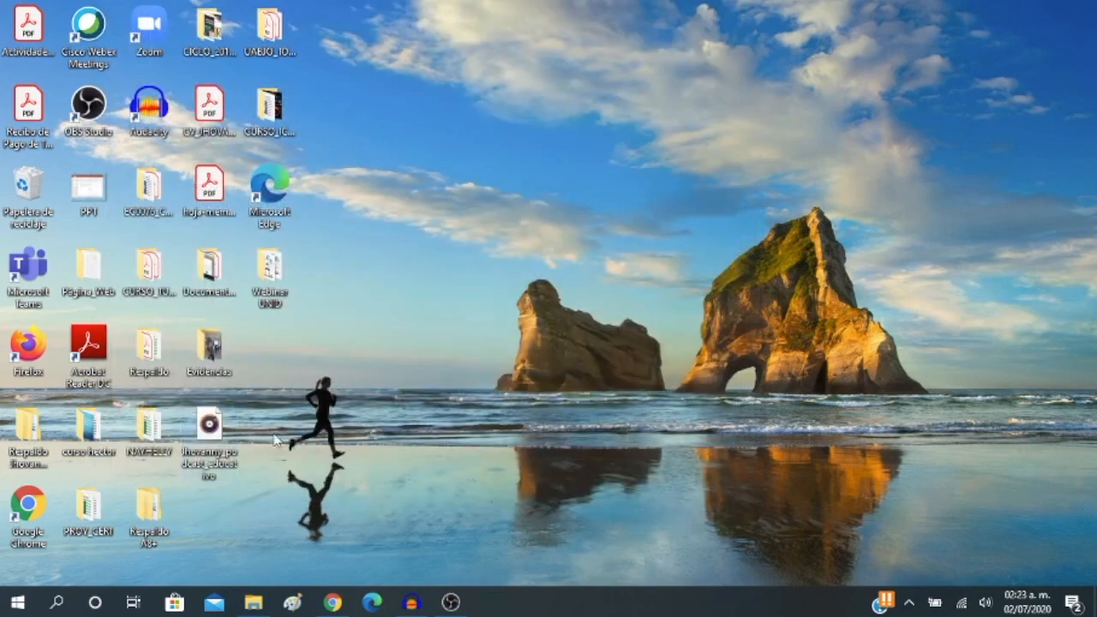
left_click(284, 437)
left_click(412, 602)
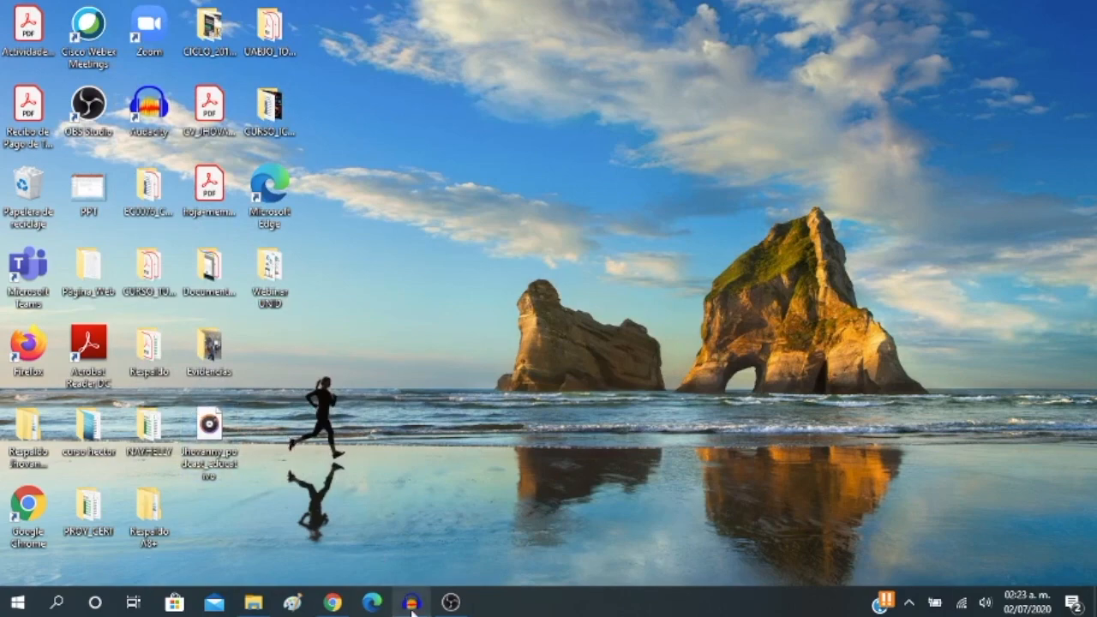